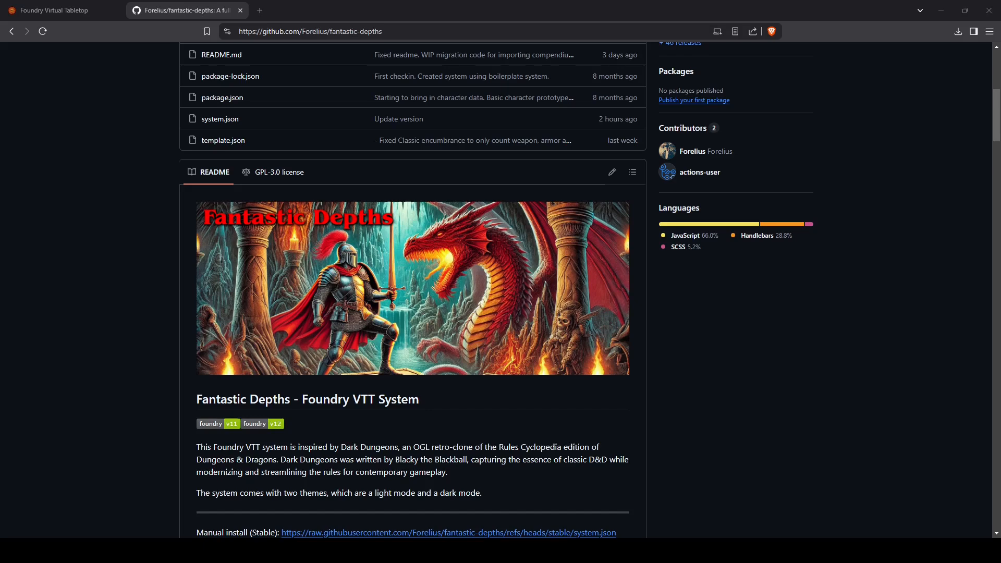
# Step: Read the Fantastic Depths README's introduction, manual install links, community links and the beginning of its Character Sheet section
pyautogui.scroll(-1, 500, 290)
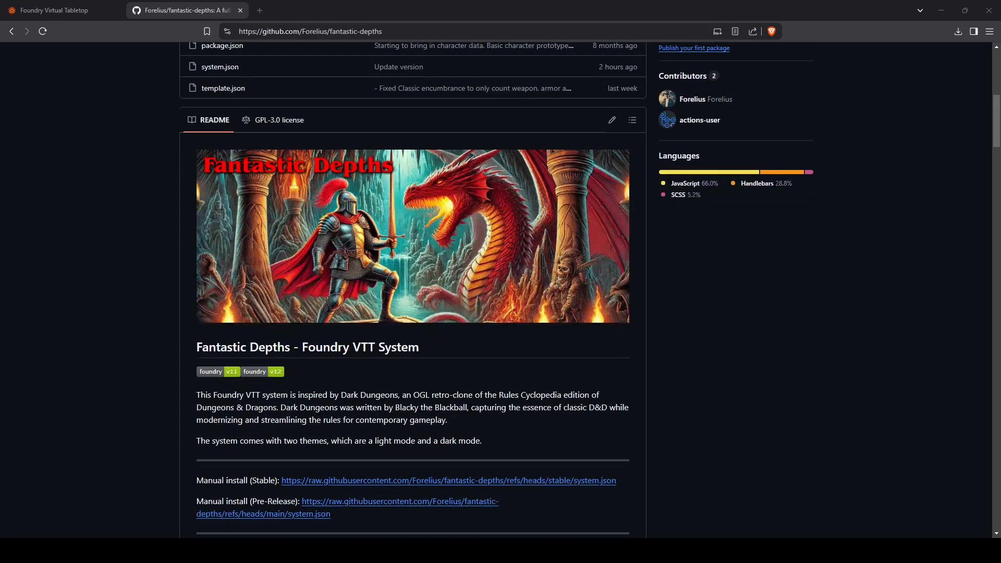
pyautogui.scroll(-2, 501, 290)
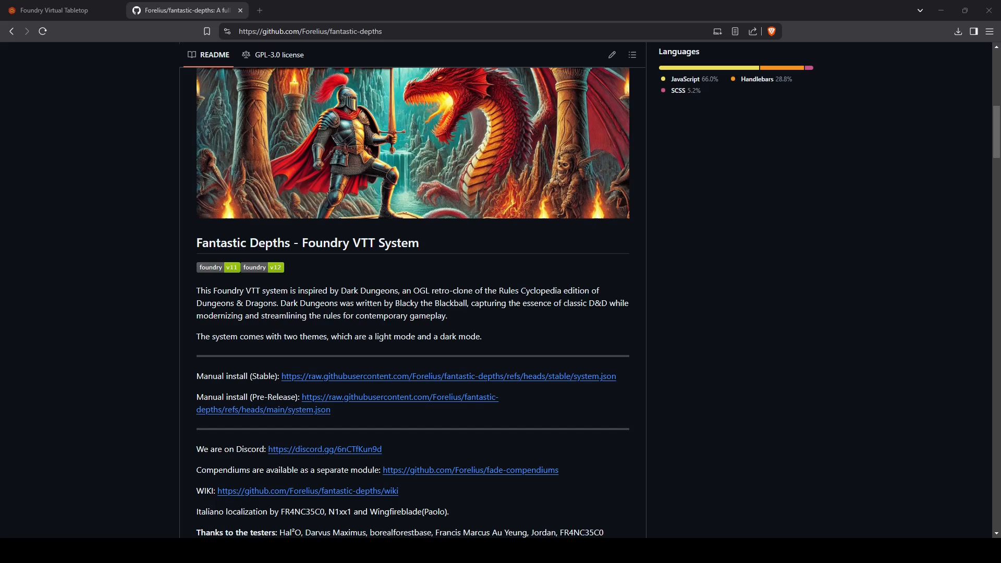
pyautogui.scroll(-2, 411, 292)
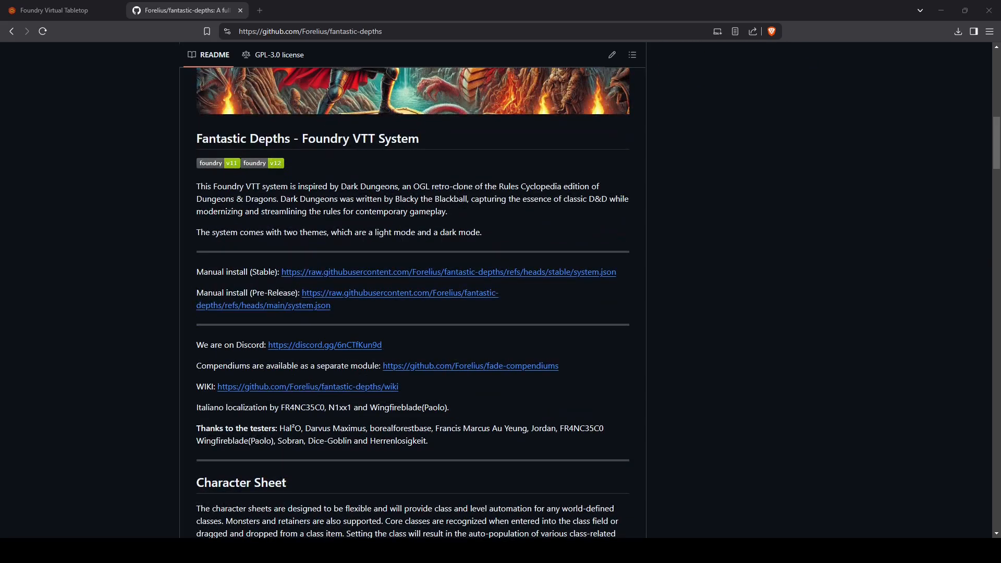
pyautogui.scroll(1, 412, 303)
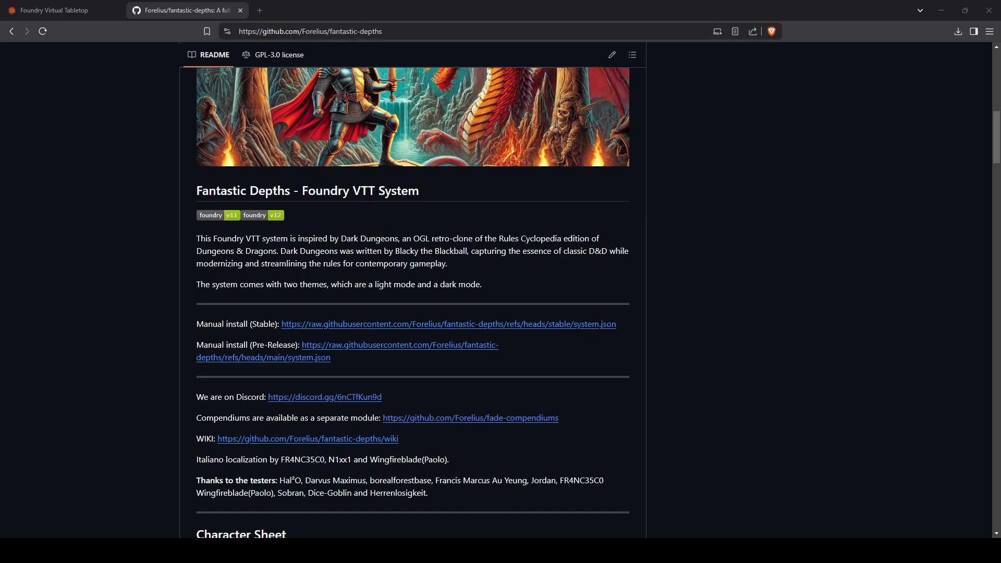
pyautogui.scroll(-1, 501, 302)
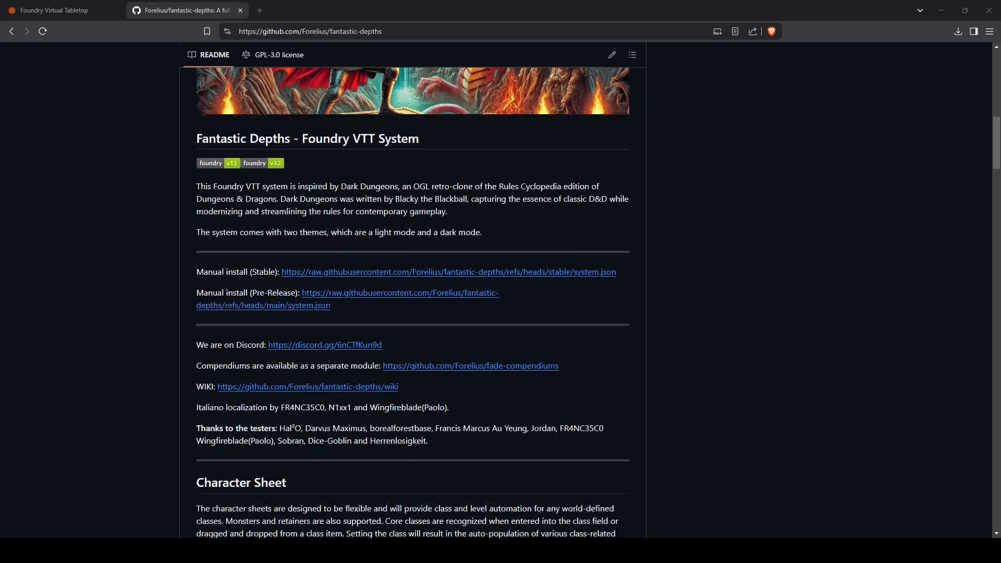
pyautogui.scroll(-1, 412, 302)
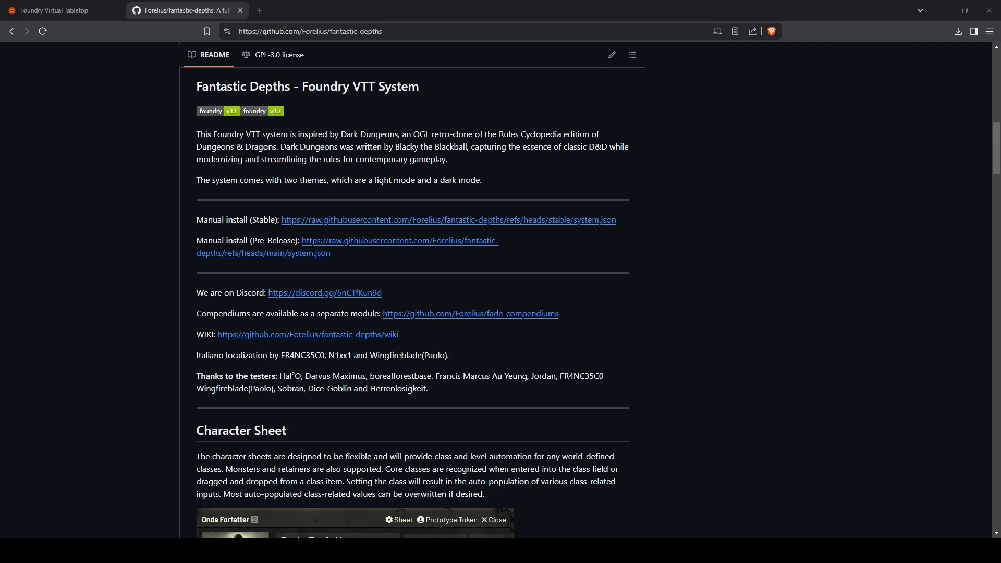
pyautogui.scroll(-4, 411, 291)
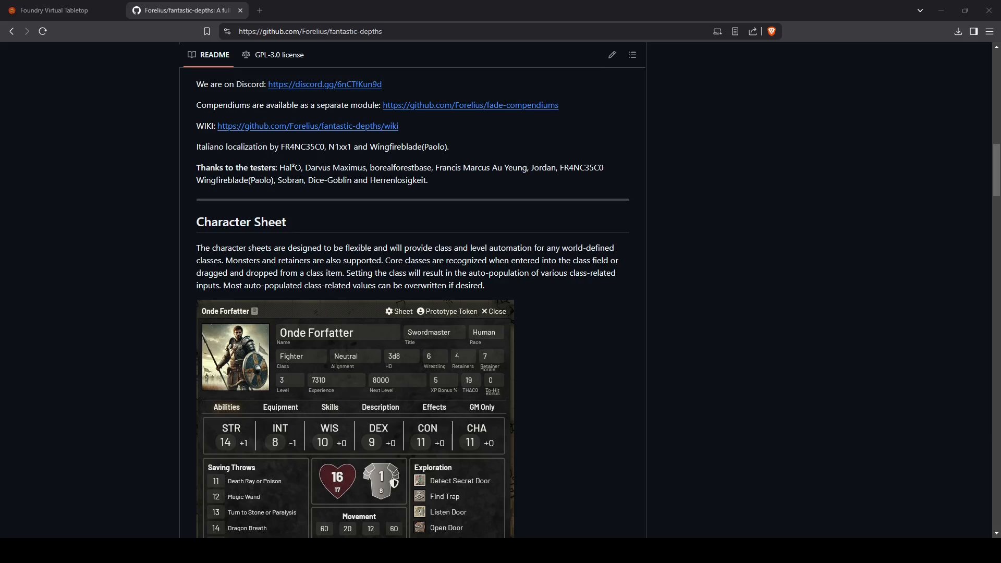
pyautogui.scroll(-1, 411, 302)
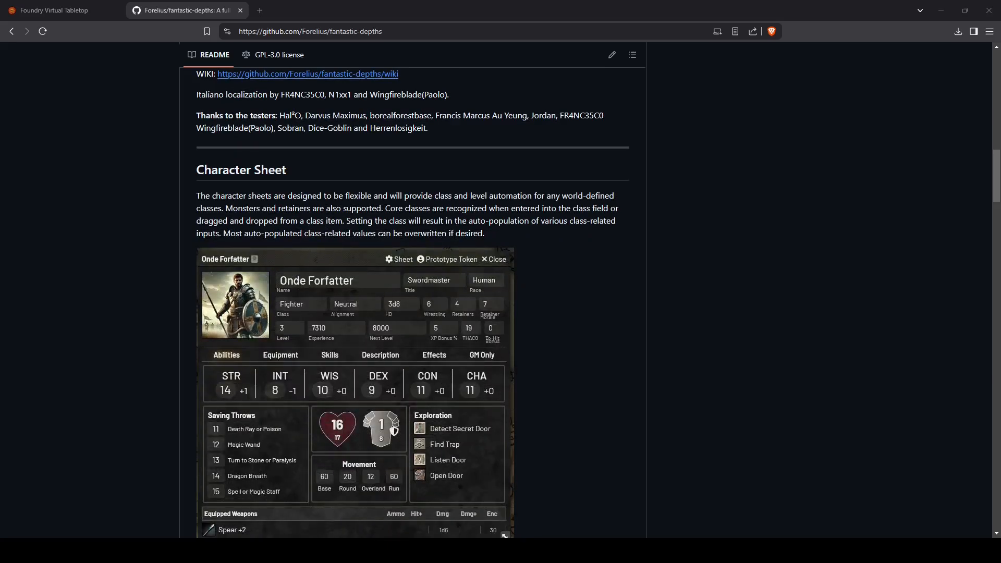
# Step: View the fantastic-depths repository's list of releases and return to the repository's main page
pyautogui.scroll(20, 412, 302)
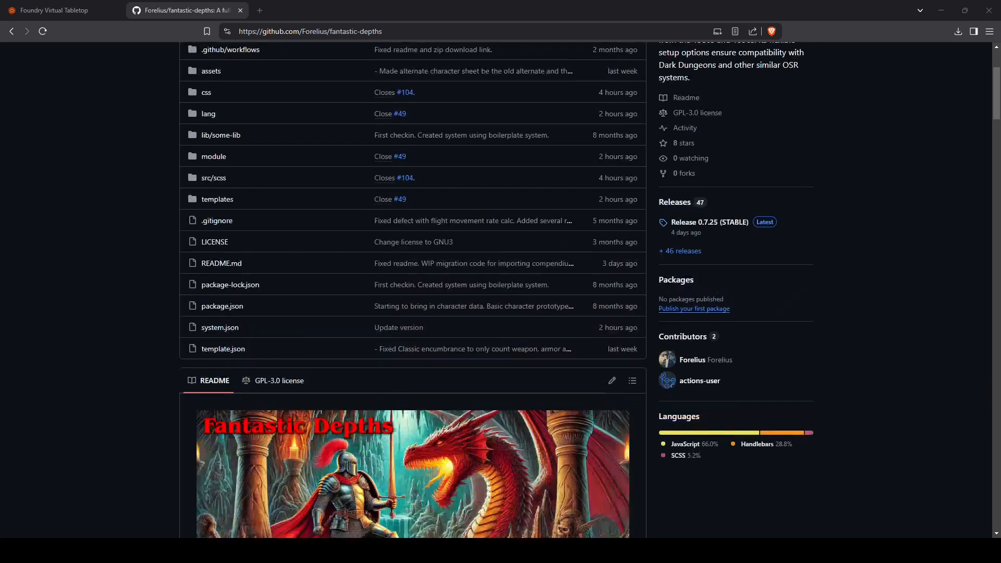
pyautogui.scroll(-6, 412, 302)
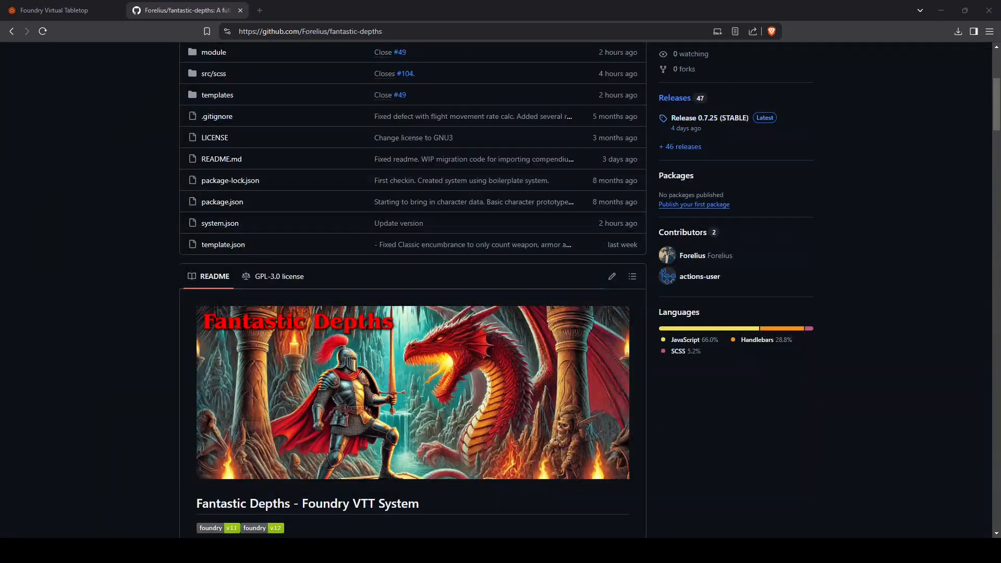
pyautogui.click(672, 100)
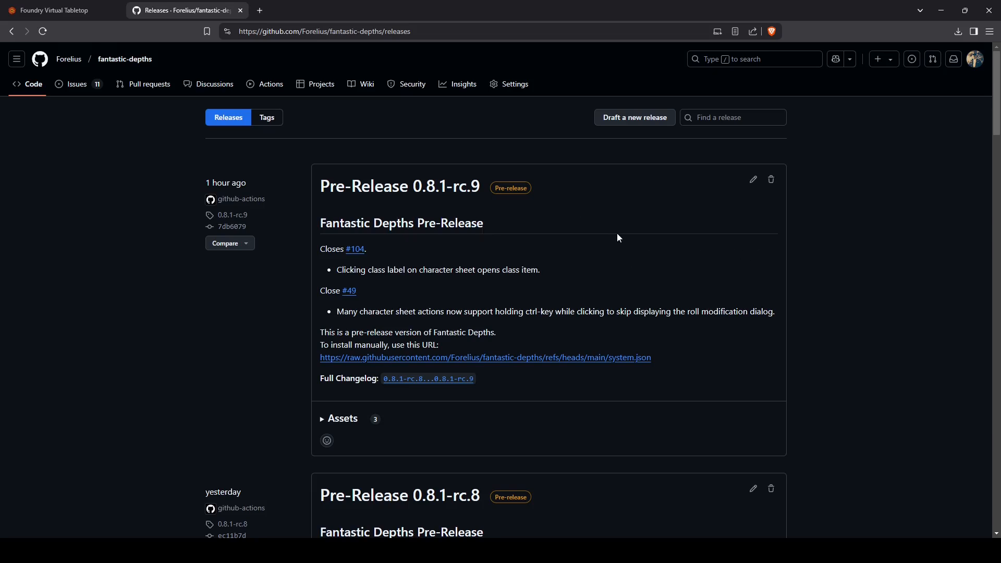
pyautogui.click(11, 31)
# Step: Look through the README's character sheet, character inventory and character skills screenshots
pyautogui.scroll(-4, 96, 219)
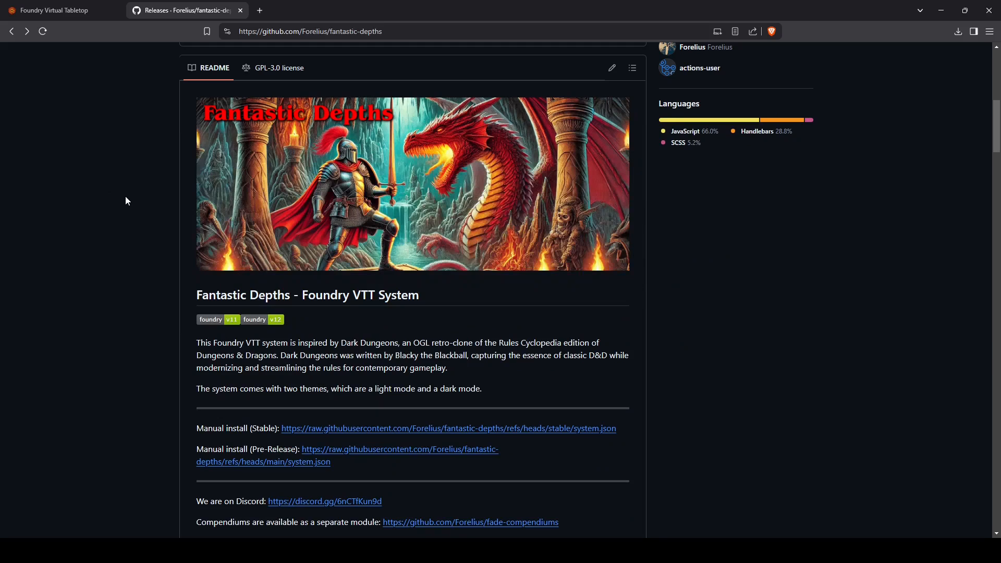
pyautogui.scroll(-9, 127, 198)
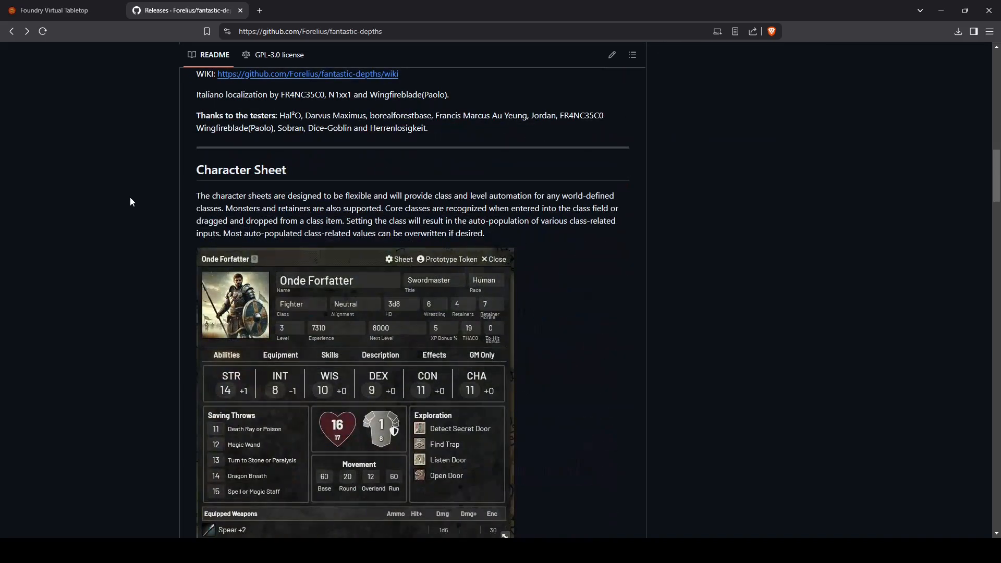
pyautogui.scroll(-1, 130, 202)
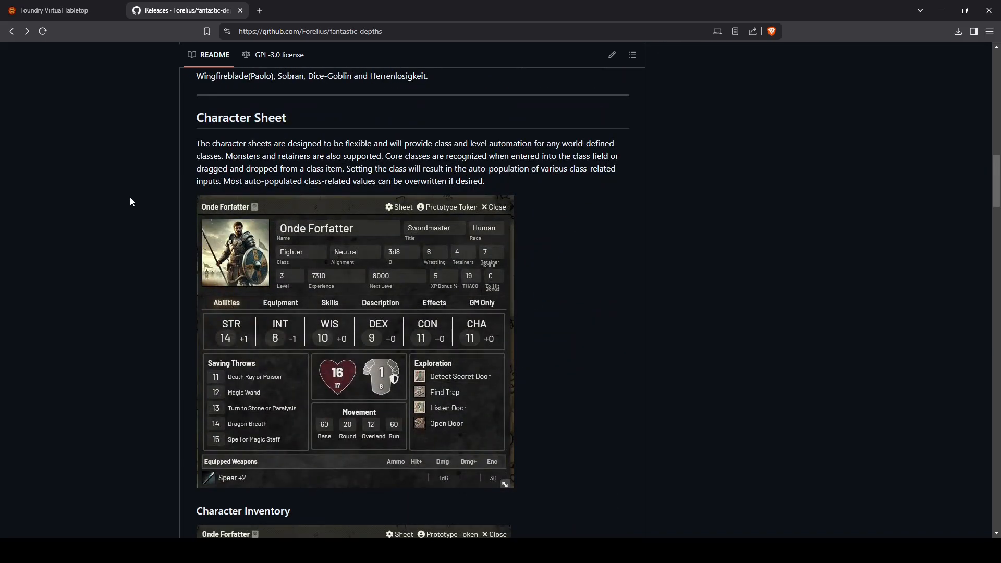
pyautogui.scroll(-5, 131, 202)
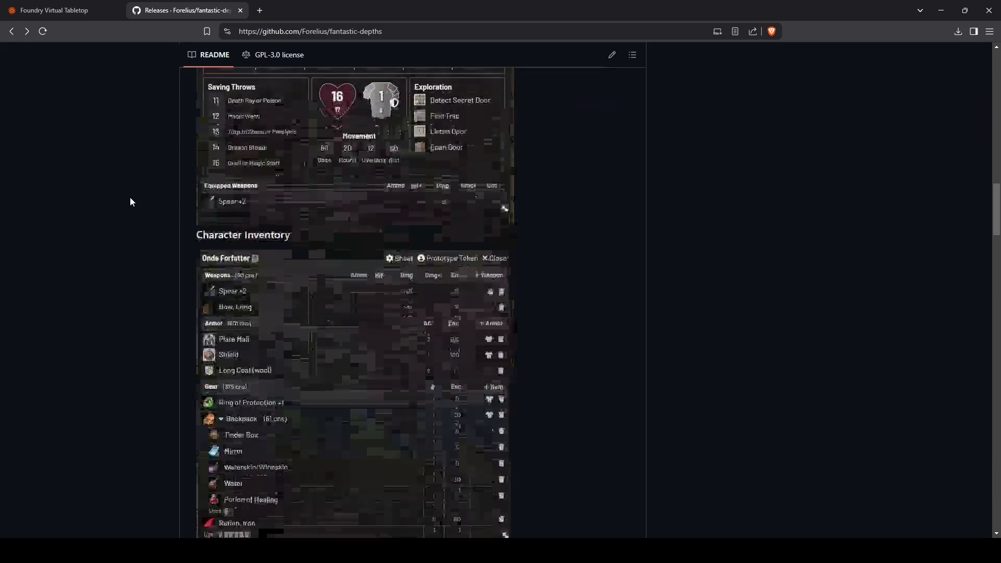
pyautogui.scroll(-4, 130, 202)
pyautogui.scroll(-4, 130, 202)
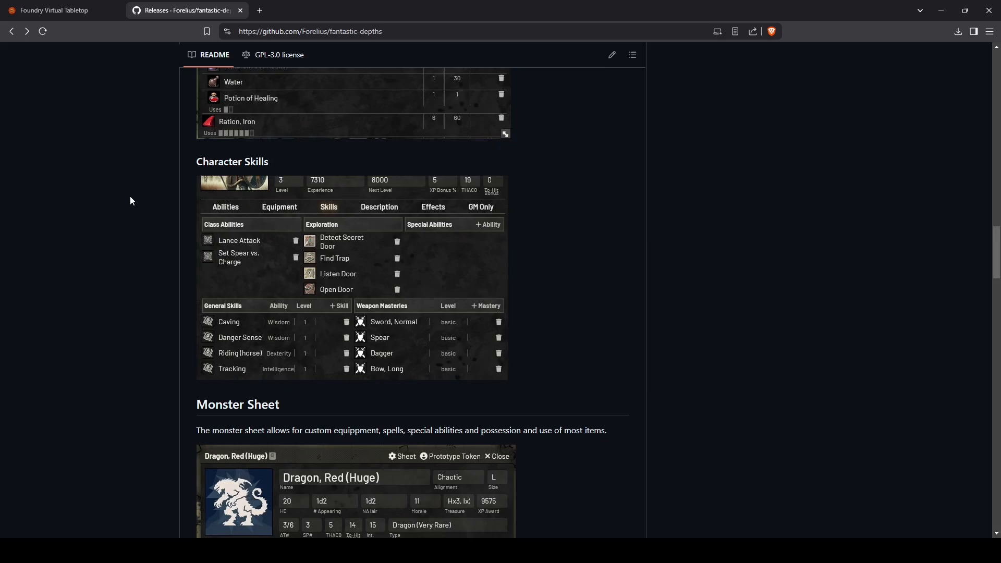
pyautogui.scroll(-1, 130, 201)
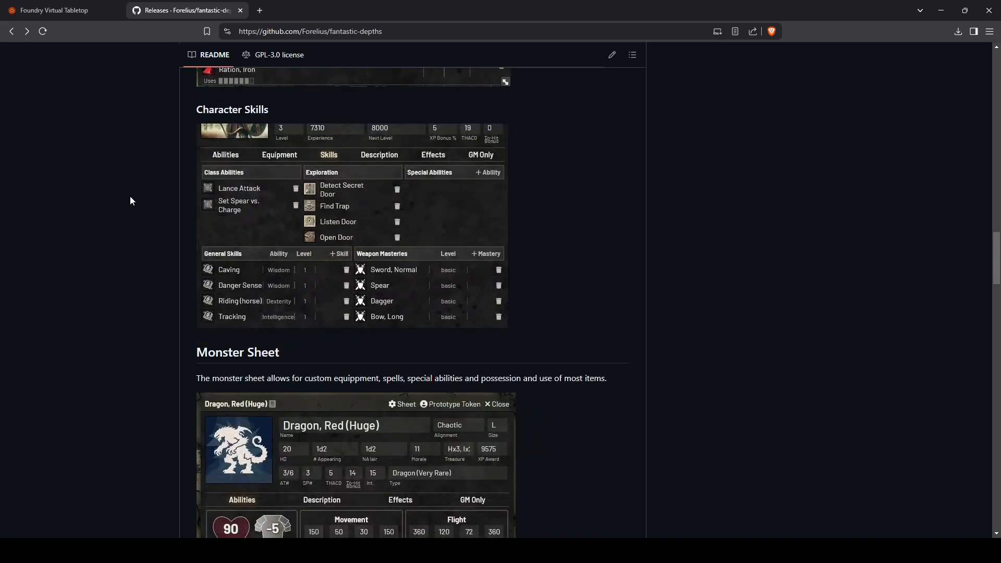
# Step: Examine the README's monster, item, armor, class, skill, weapon mastery and spell sheet sections, down to Effects
pyautogui.scroll(-9, 131, 201)
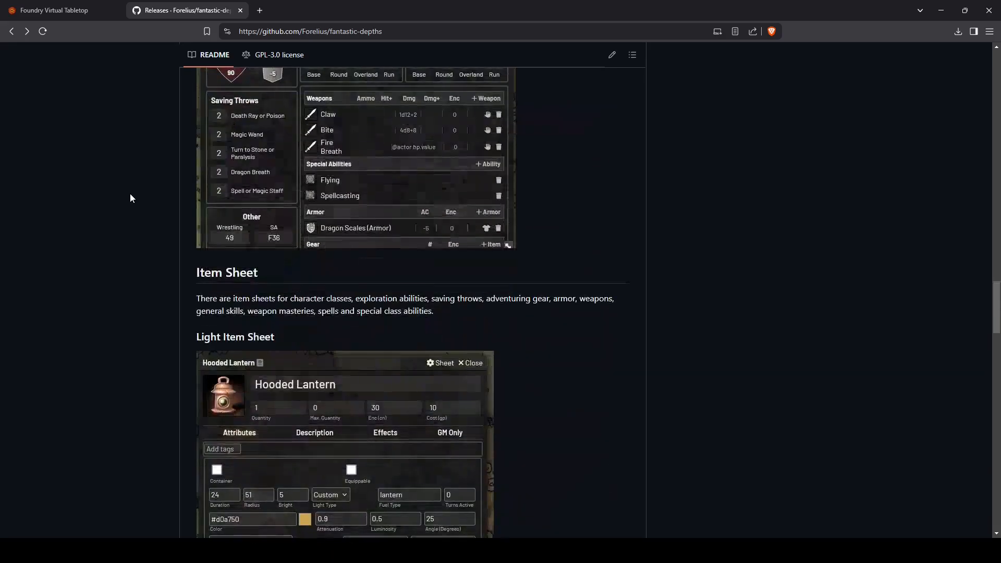
pyautogui.scroll(-12, 130, 198)
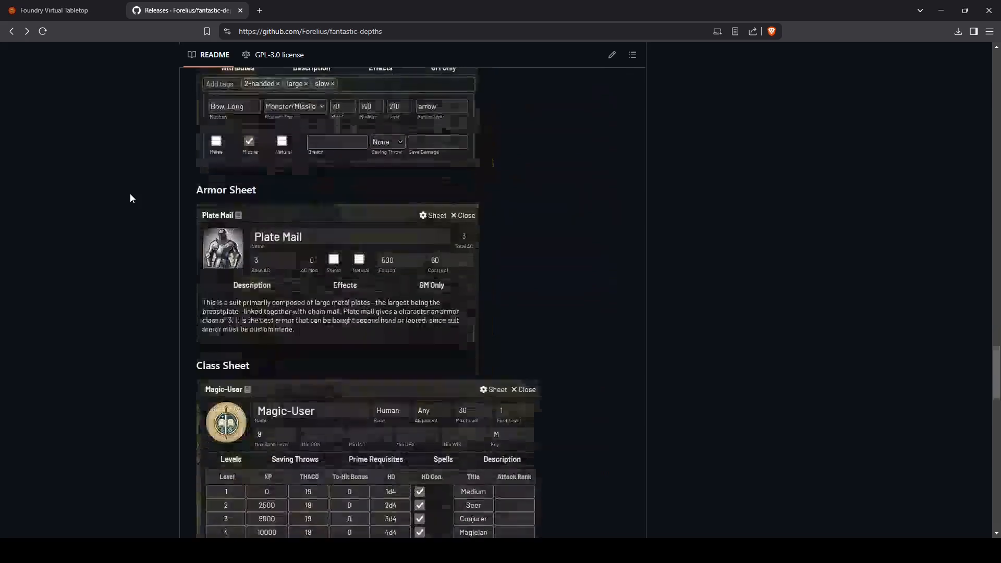
pyautogui.scroll(-4, 130, 198)
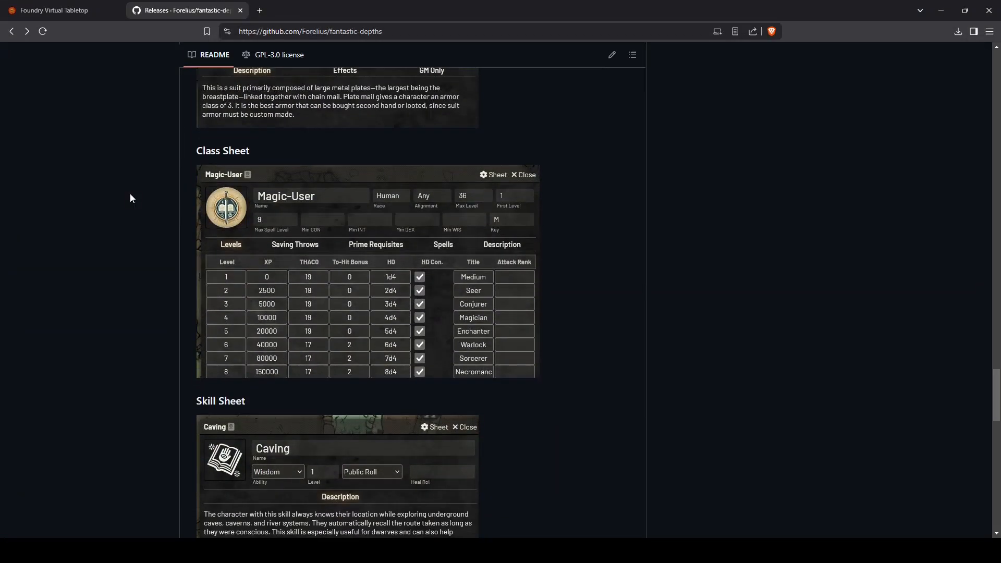
pyautogui.scroll(2, 130, 198)
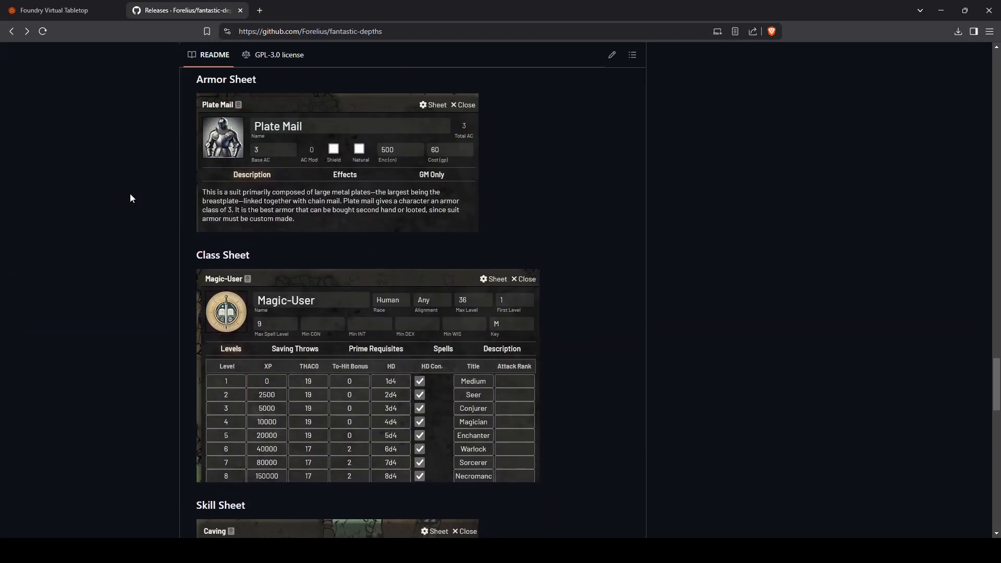
pyautogui.scroll(-3, 130, 194)
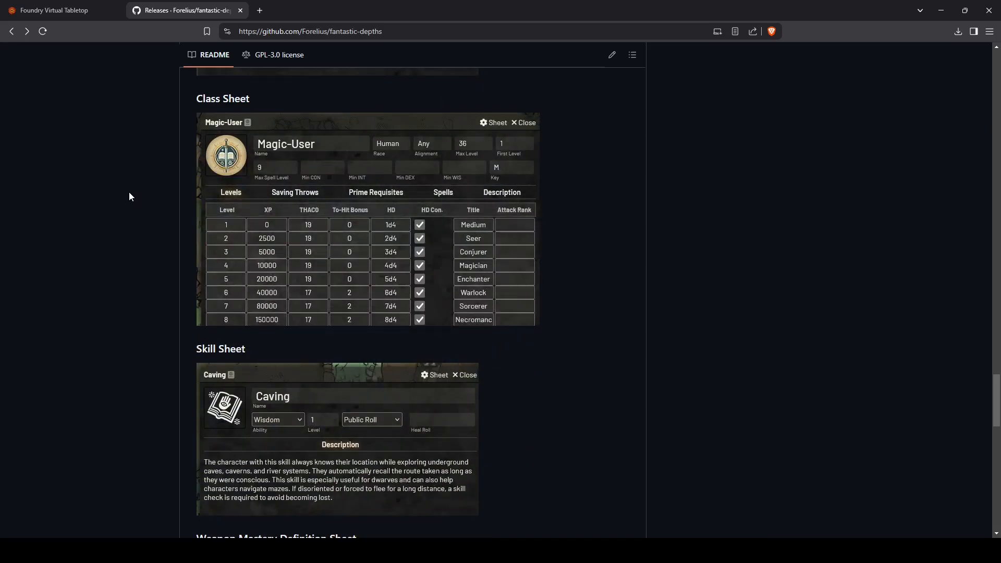
pyautogui.scroll(-9, 130, 196)
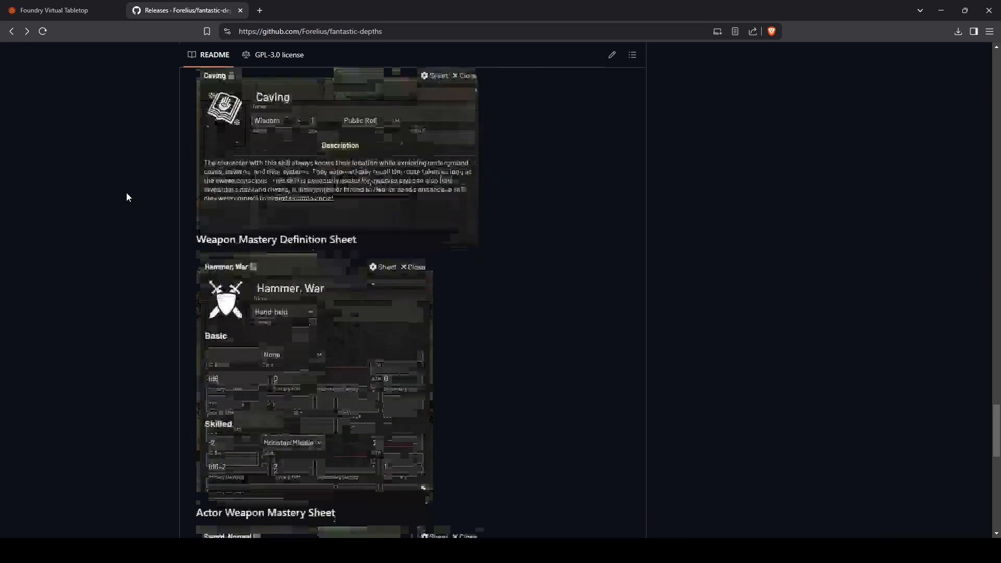
pyautogui.scroll(-7, 126, 192)
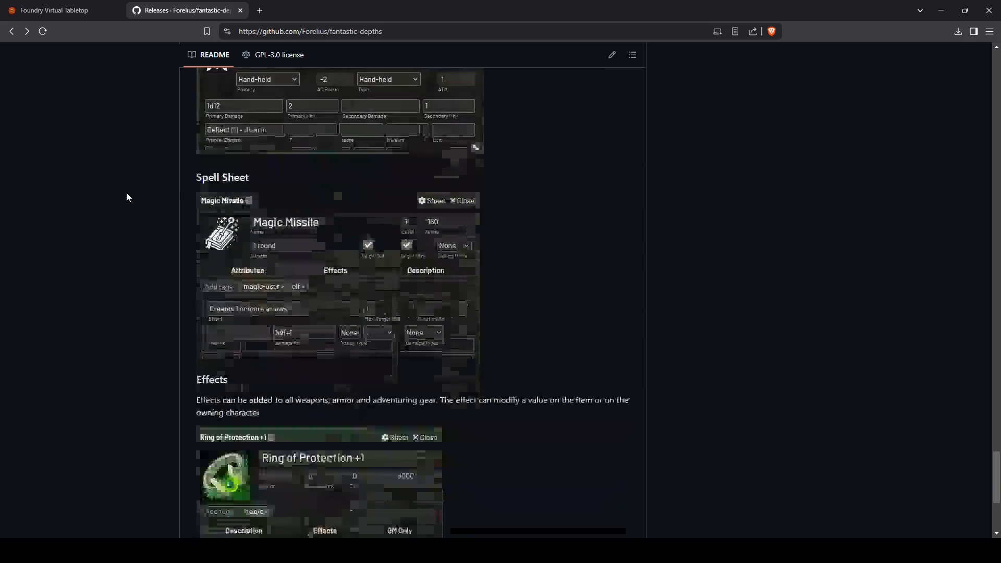
pyautogui.scroll(-3, 125, 193)
# Step: Return to the README's introduction and review the stable and pre-release manual install links plus the compendium and wiki links
pyautogui.scroll(20, 125, 193)
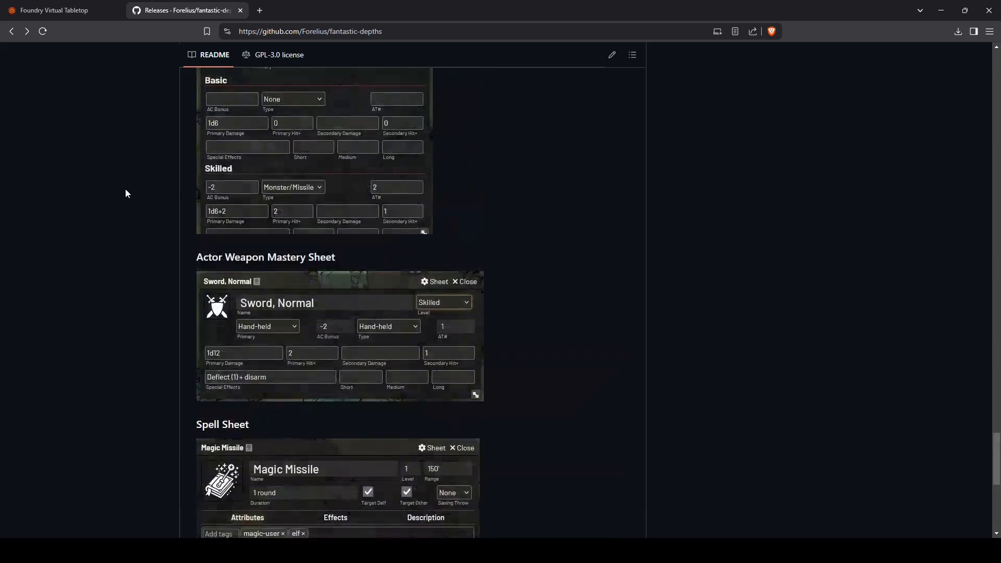
pyautogui.scroll(20, 120, 183)
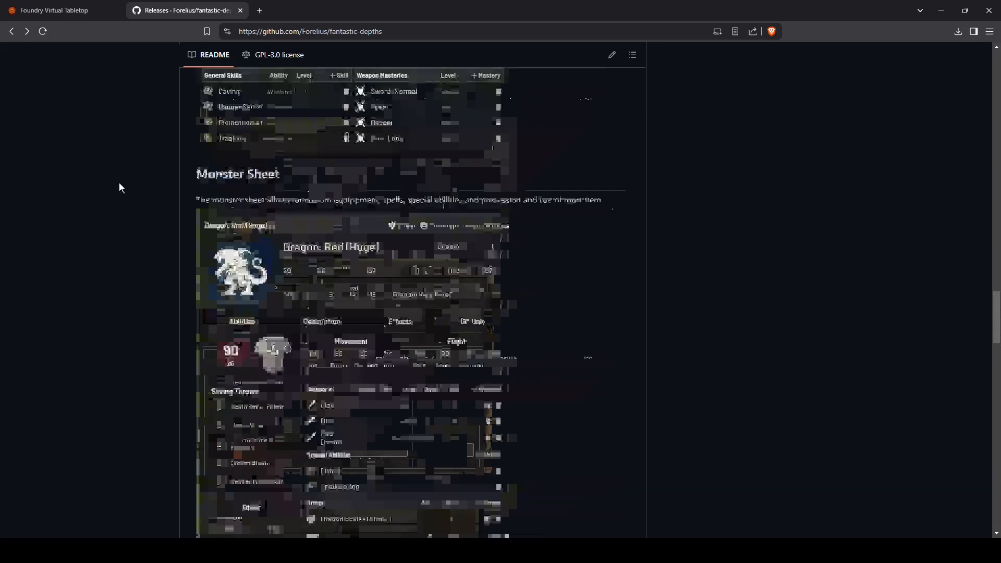
pyautogui.scroll(20, 118, 185)
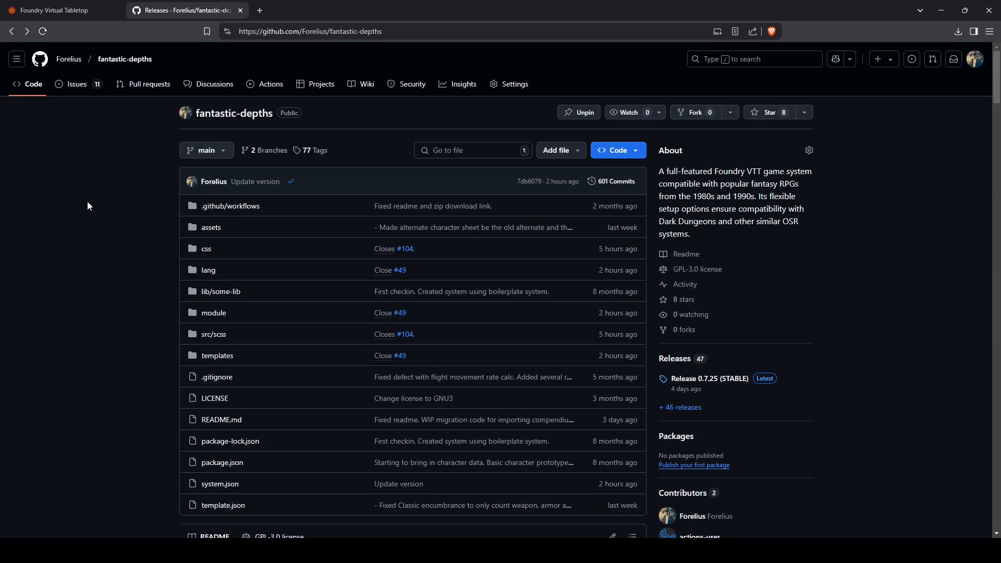
pyautogui.scroll(-4, 88, 205)
pyautogui.scroll(-5, 87, 204)
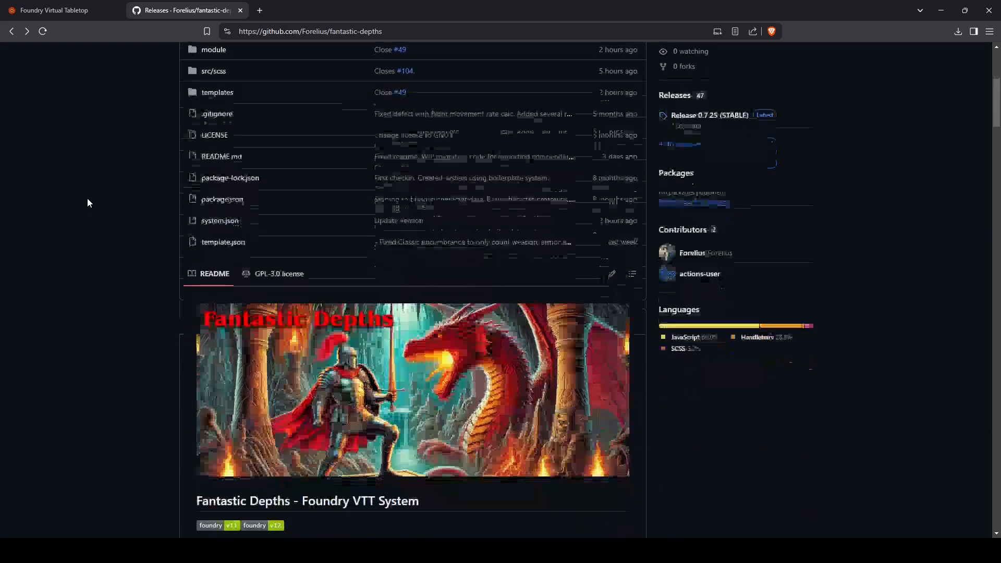
pyautogui.scroll(-1, 88, 204)
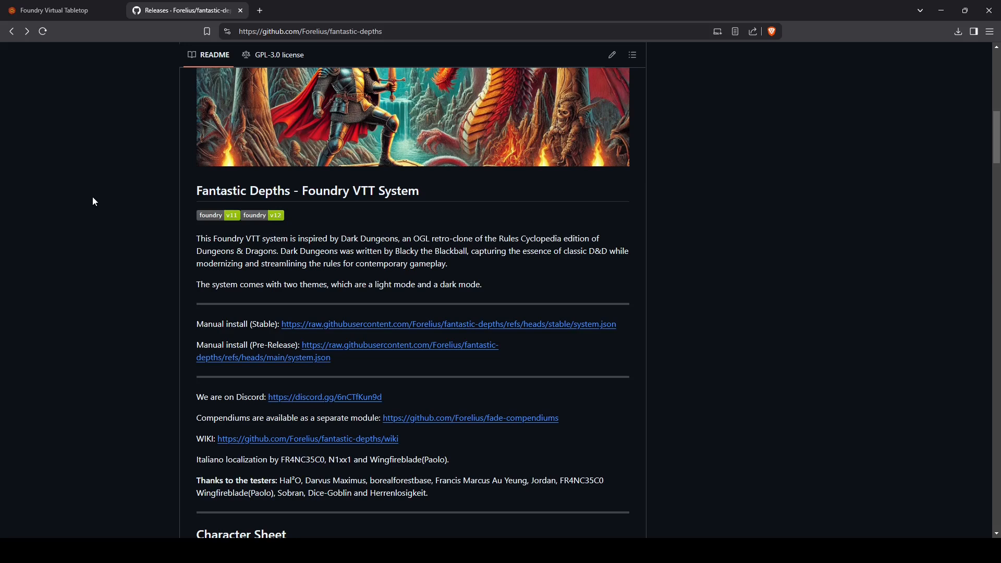
pyautogui.scroll(-3, 120, 284)
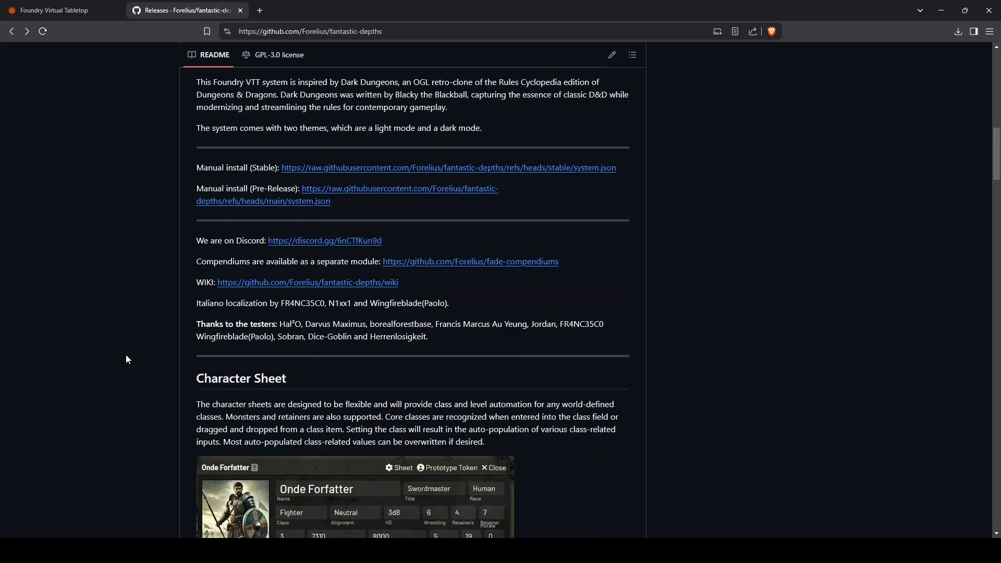
pyautogui.scroll(2, 137, 357)
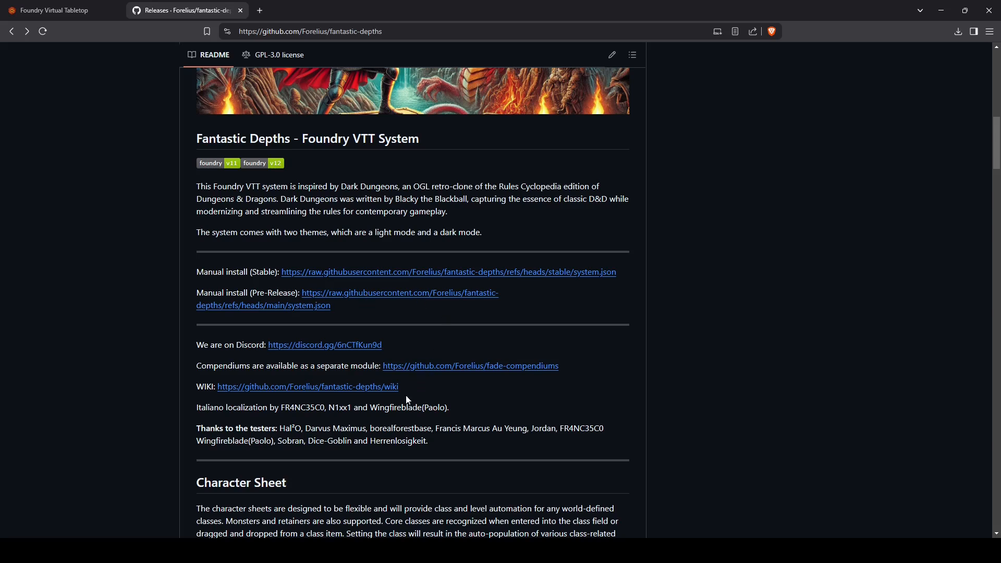
# Step: Switch to Foundry Virtual Tabletop and install the Fantastic Depths game system from its pre-release manifest URL ending in fantastic-depths/refs/heads/main/system.json
pyautogui.click(54, 12)
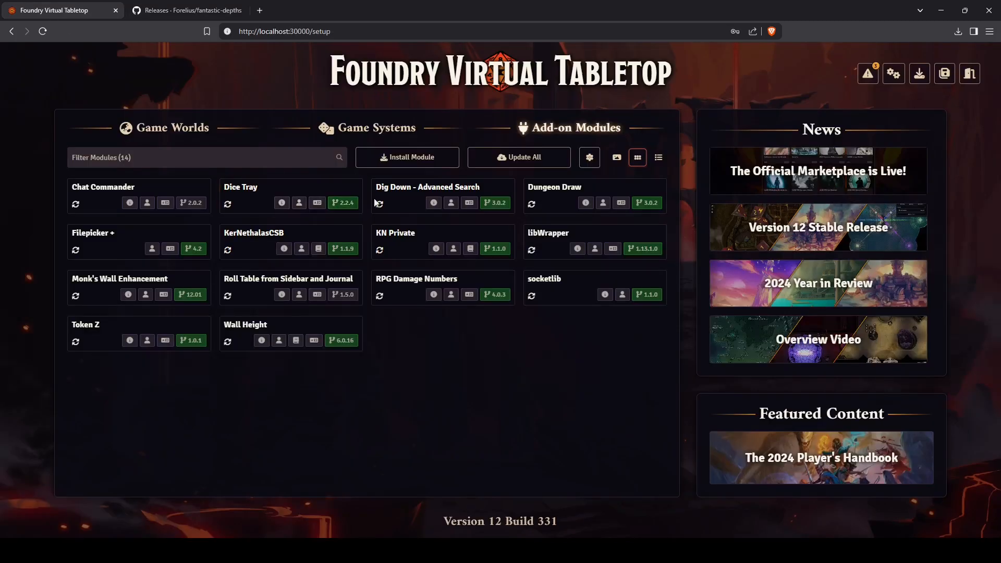
pyautogui.click(391, 131)
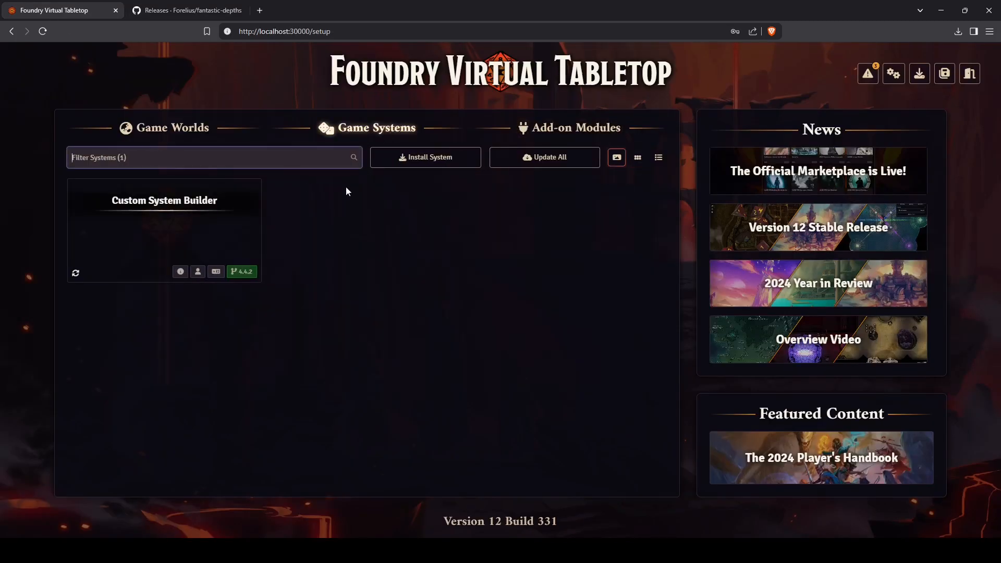
pyautogui.click(437, 159)
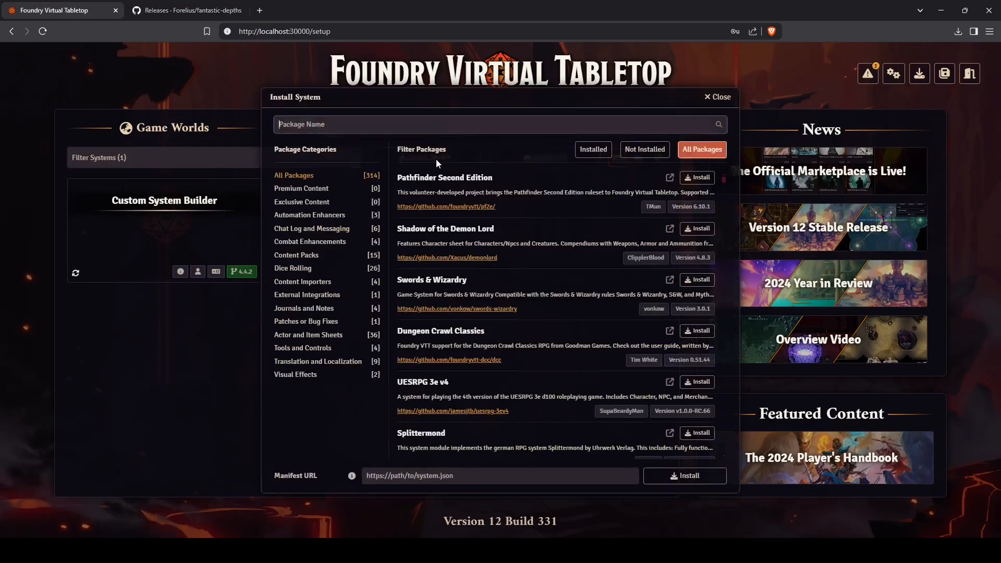
pyautogui.click(489, 482)
pyautogui.write('https://raw.githubusercontent.com/Forelius/fantastic-depths/refs/heads/main/system.json')
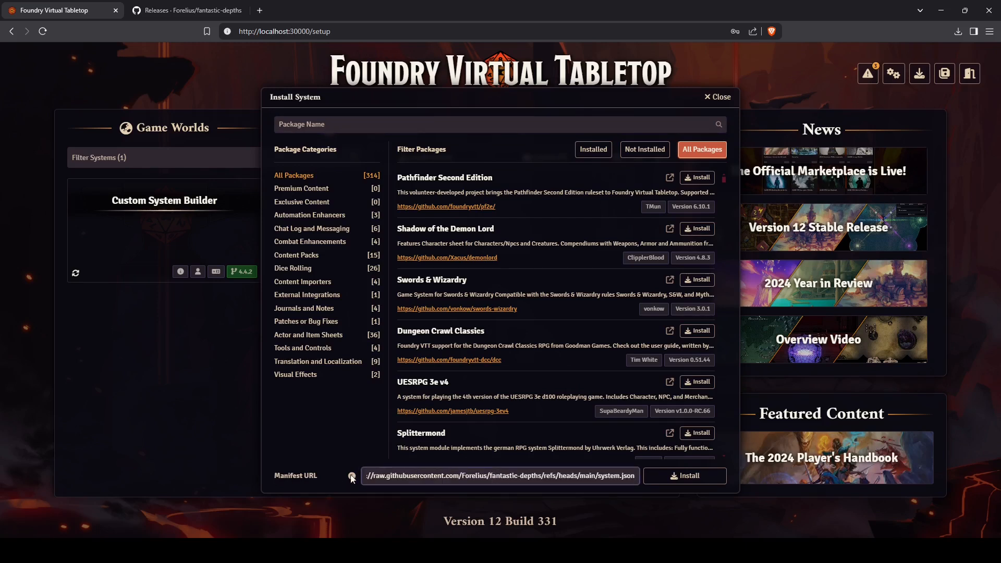
pyautogui.click(694, 476)
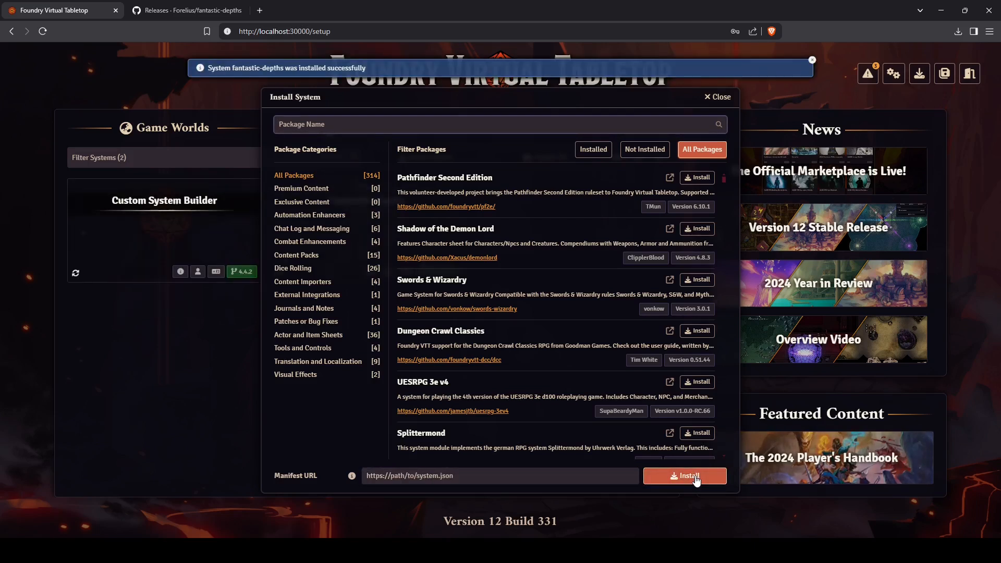
pyautogui.click(728, 97)
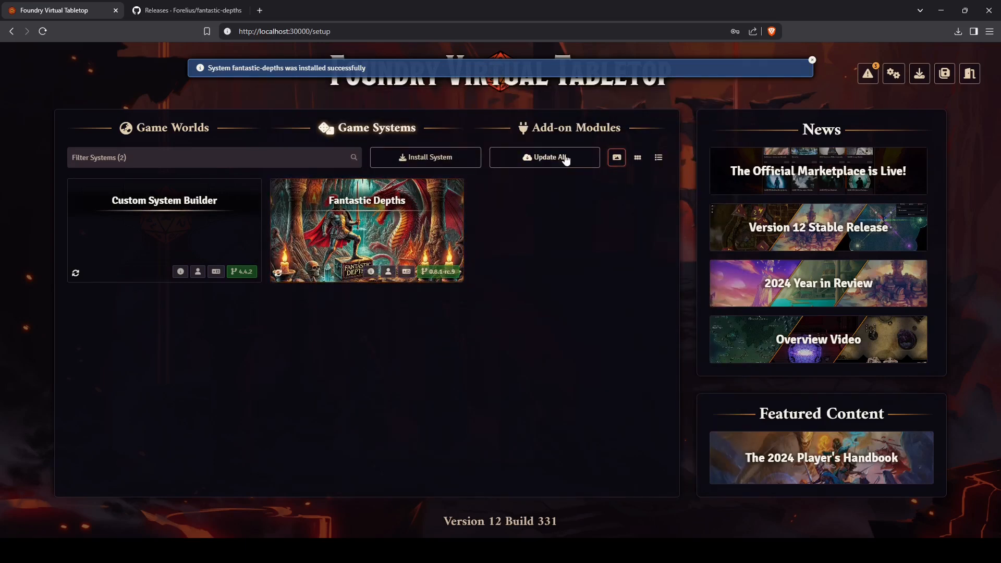
# Step: View the installed add-on modules, and from the fantastic-depths README on GitHub open the fade-compendiums repository at its manual install links
pyautogui.click(570, 130)
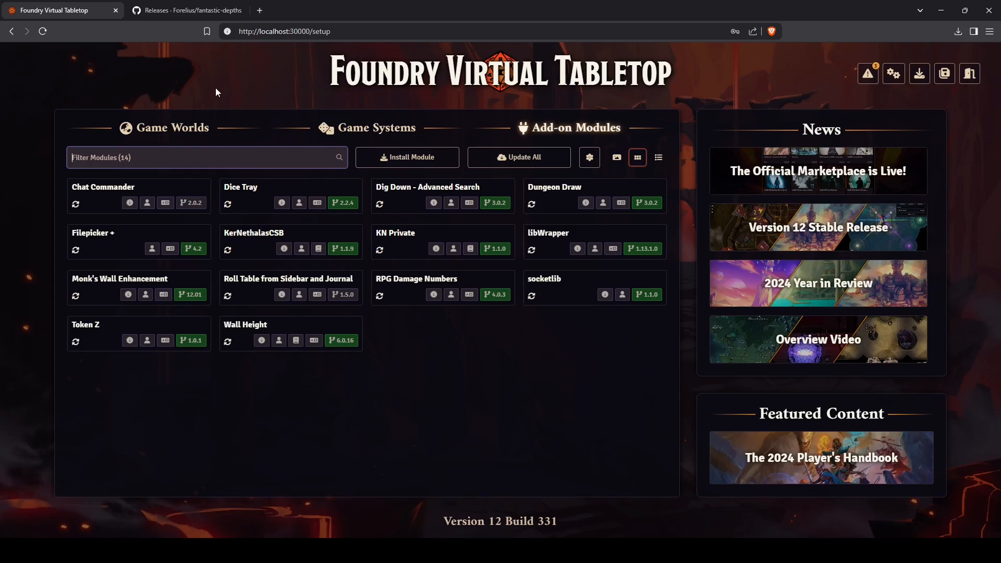
pyautogui.click(169, 11)
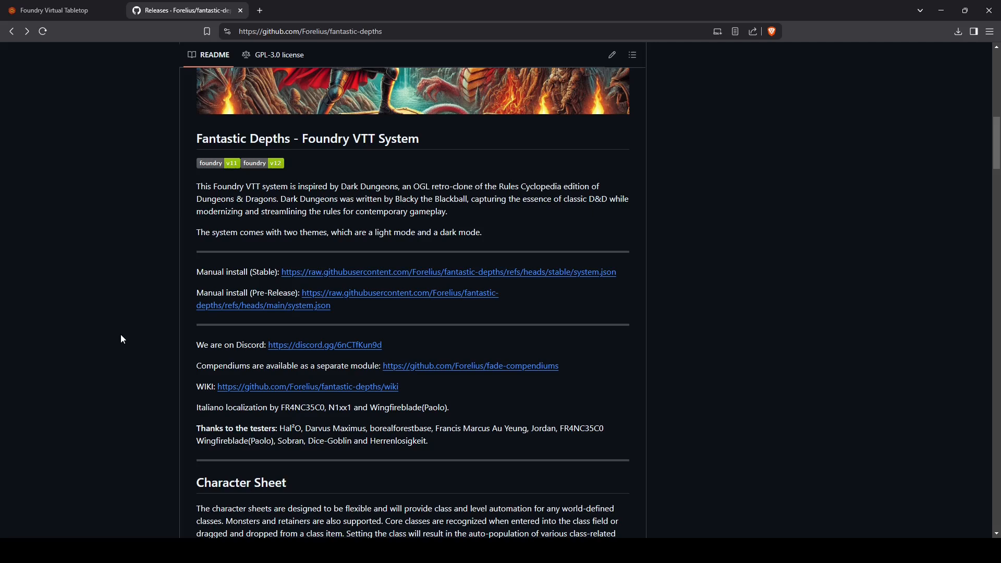
pyautogui.scroll(4, 122, 336)
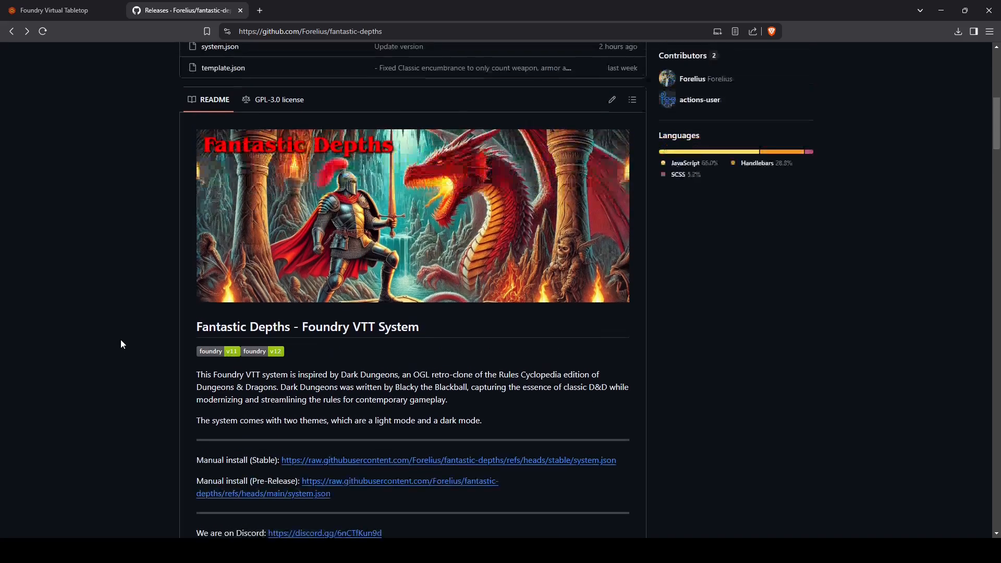
pyautogui.scroll(6, 123, 336)
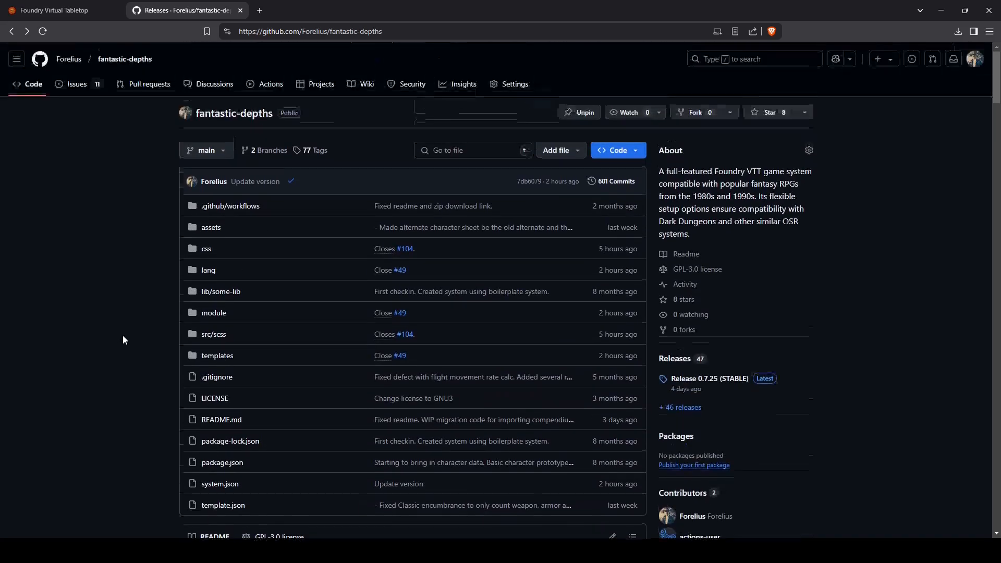
pyautogui.scroll(-3, 123, 336)
pyautogui.scroll(-7, 123, 336)
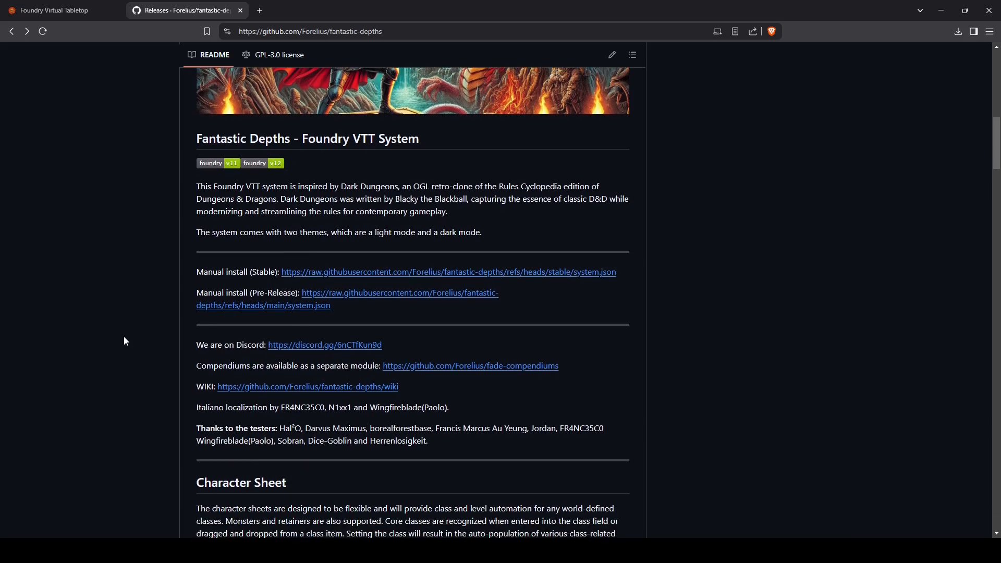
pyautogui.click(489, 368)
pyautogui.scroll(-5, 284, 364)
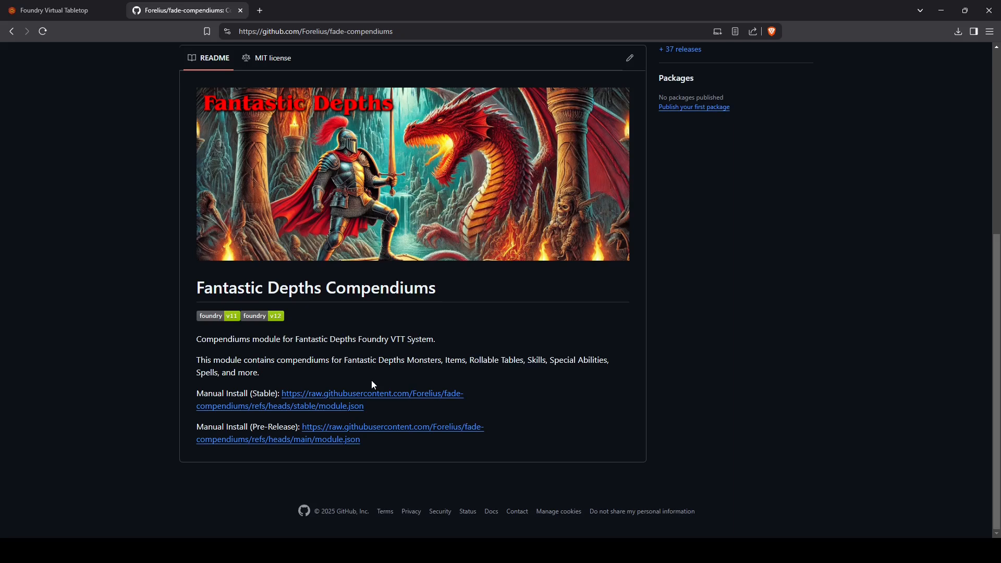
# Step: Return to Foundry and install the Fantastic Depths Compendiums module from its pre-release manifest URL ending in fade-compendiums/refs/heads/main/module.json
pyautogui.click(46, 10)
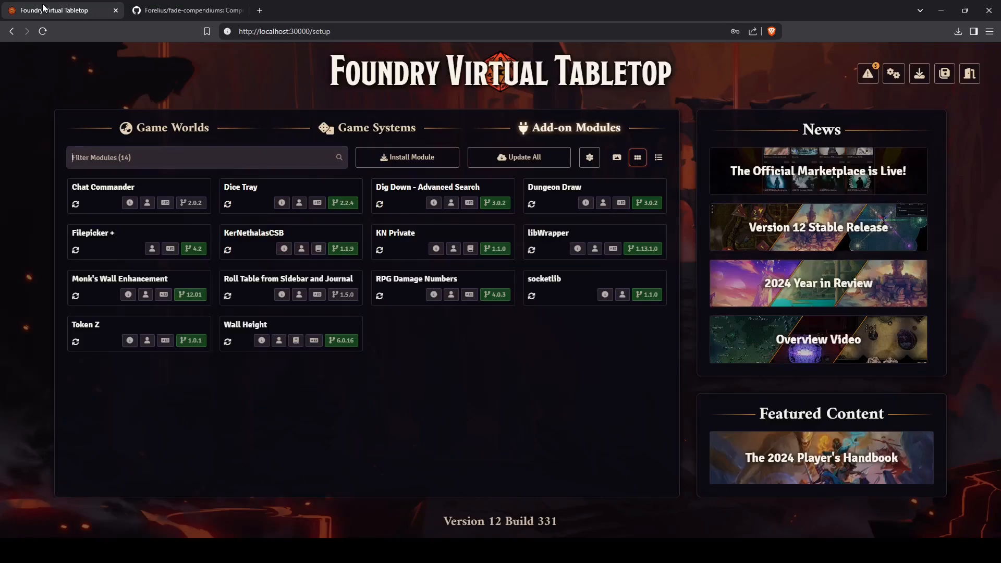
pyautogui.click(411, 156)
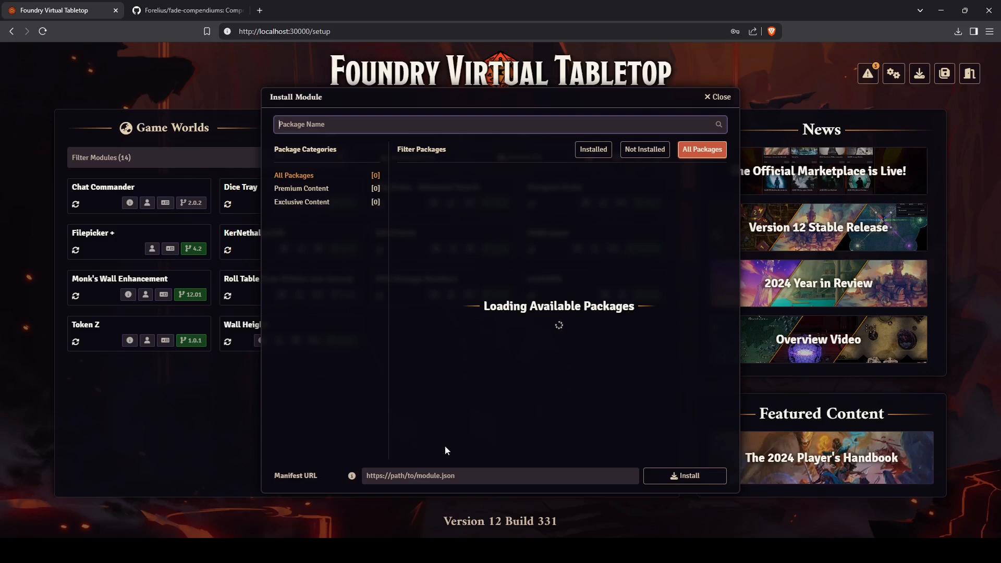
pyautogui.click(474, 475)
pyautogui.write('https://raw.githubusercontent.com/Forelius/fade-compendiums/refs/heads/main/module.json')
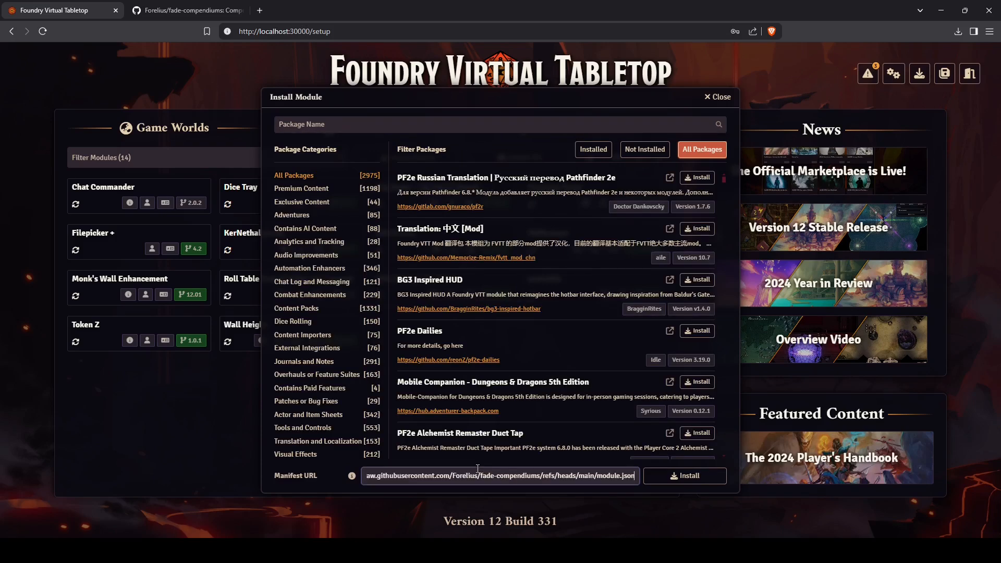
pyautogui.click(671, 482)
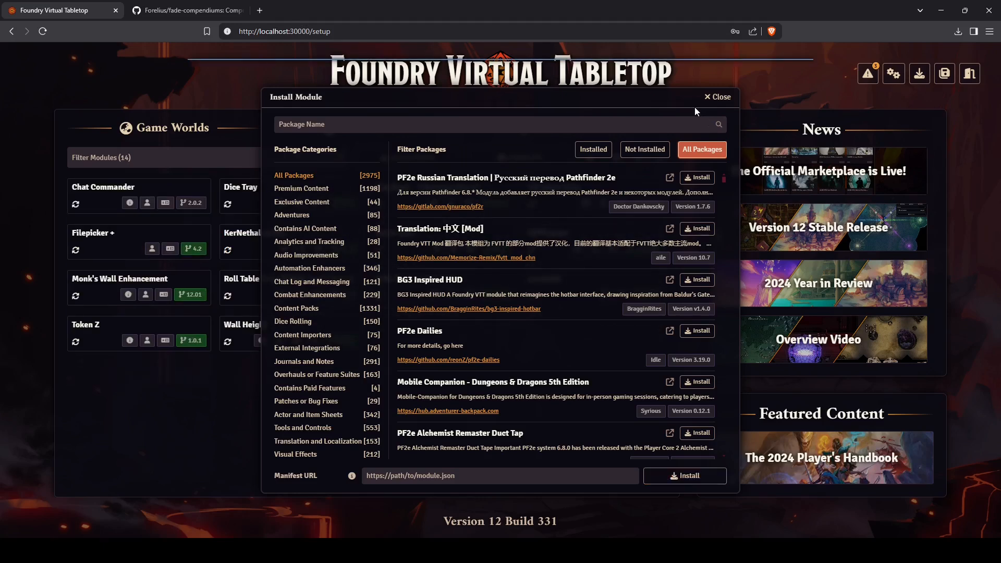
pyautogui.click(723, 99)
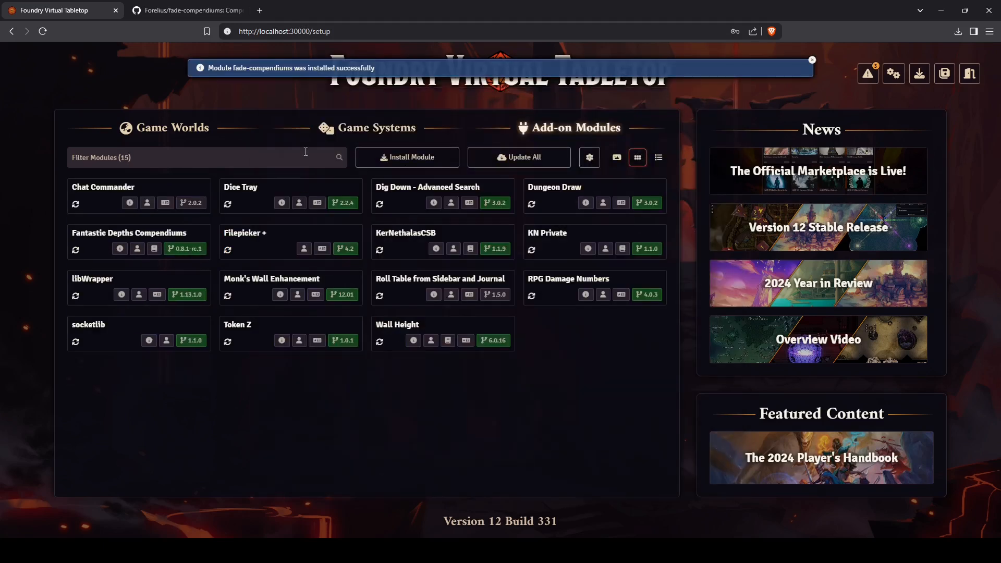
# Step: Create a game world titled "FaDe Test" that uses the Fantastic Depths game system
pyautogui.click(159, 134)
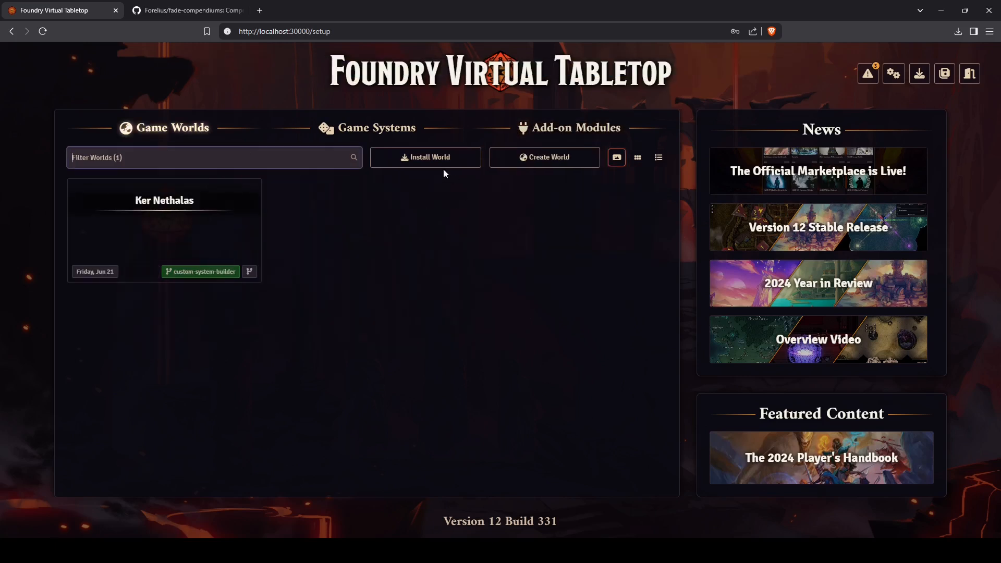
pyautogui.click(541, 165)
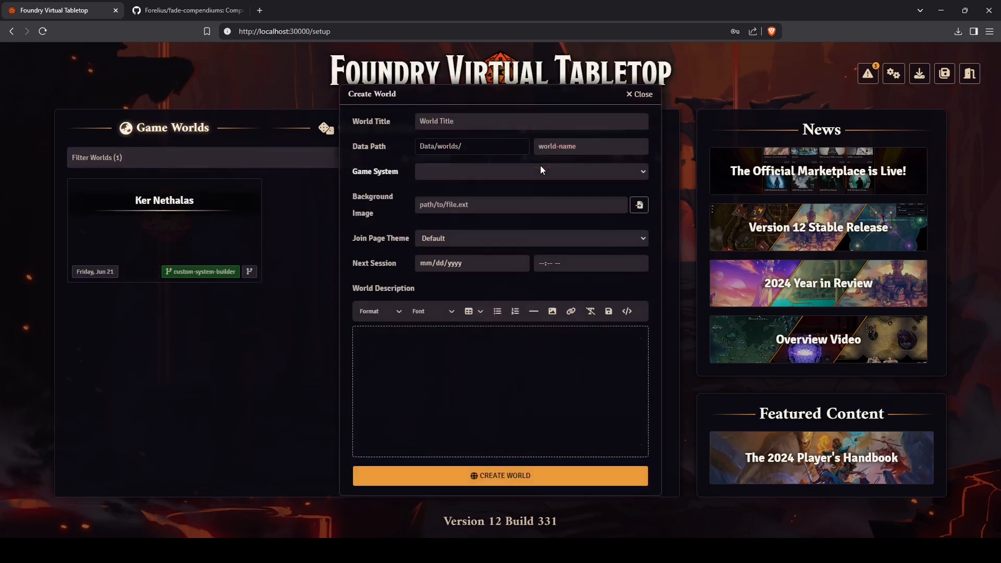
pyautogui.click(452, 121)
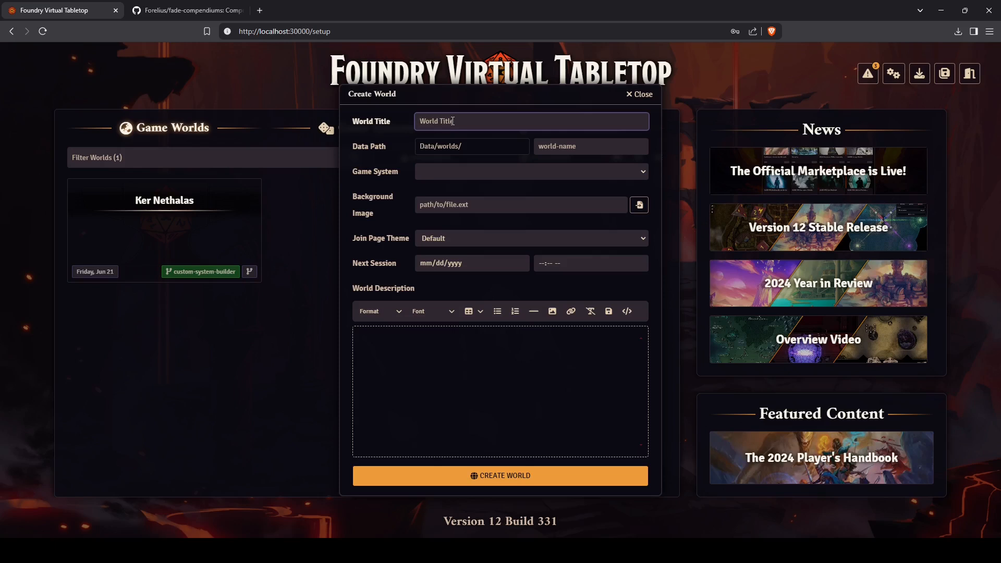
pyautogui.write('FaDe Test')
pyautogui.click(452, 171)
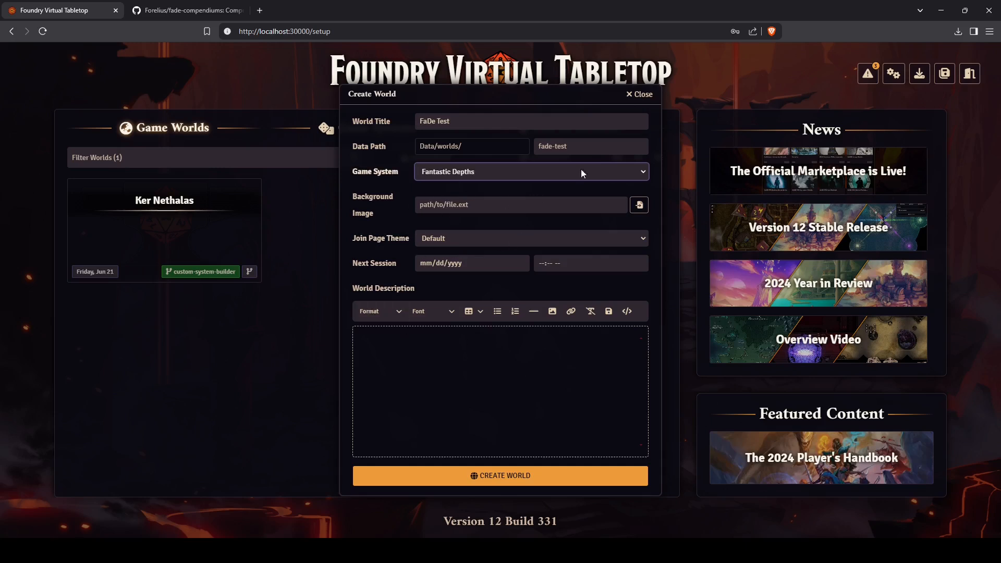
pyautogui.click(508, 475)
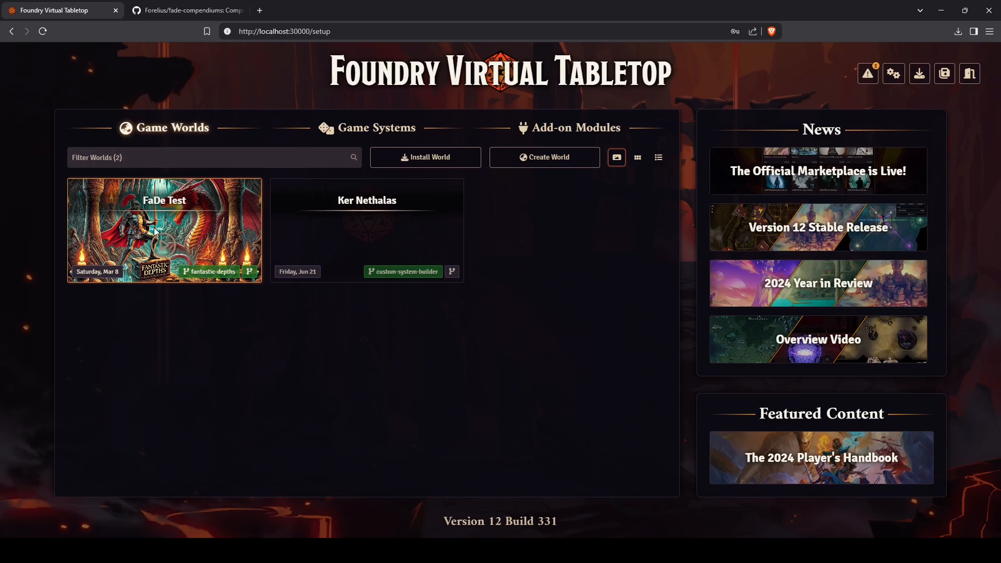
# Step: Launch the FaDe Test world, activate the Dice Tray, Dig Down - Advanced Search, Fantastic Depths Compendiums and libWrapper modules, and reload
pyautogui.click(164, 244)
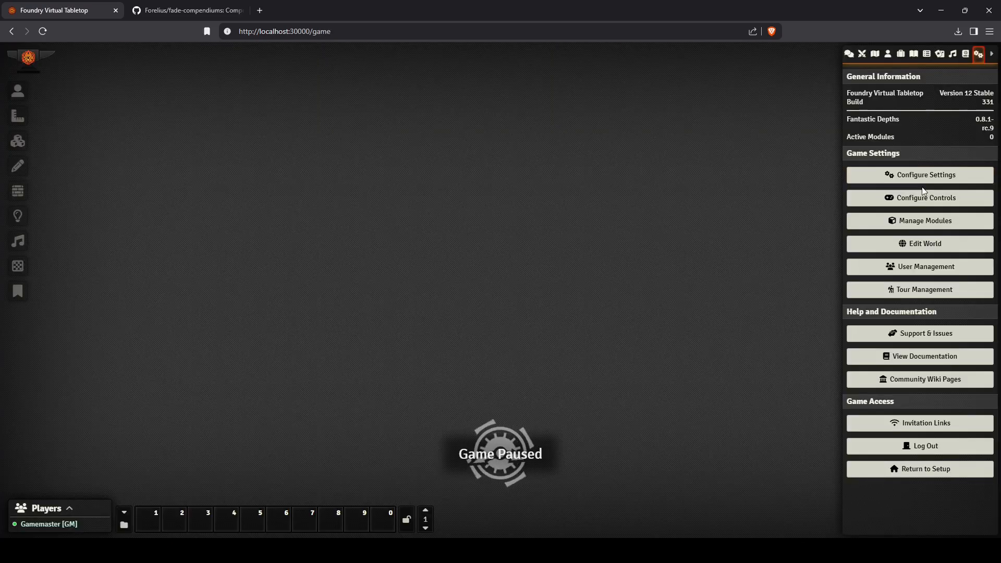
pyautogui.click(912, 222)
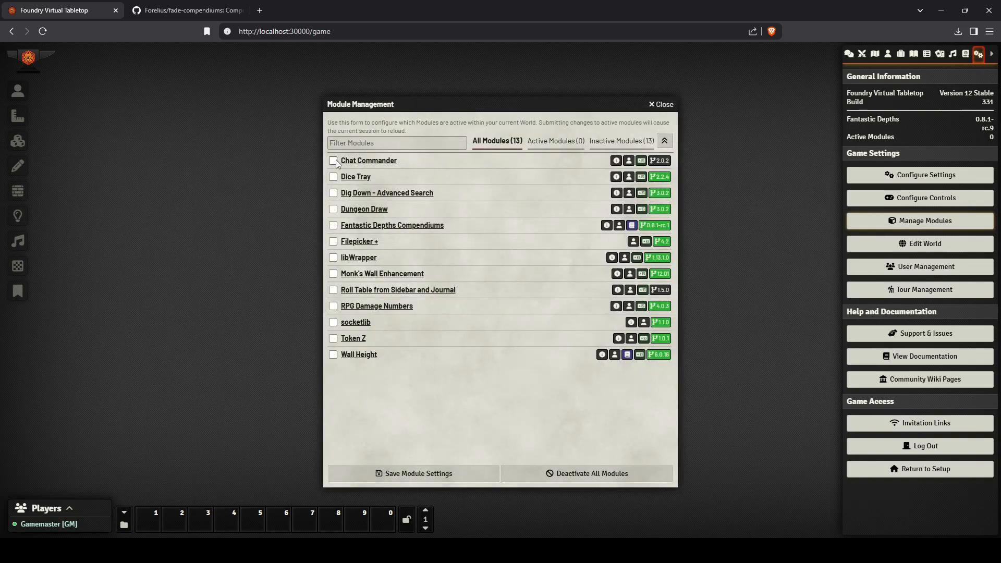
pyautogui.click(333, 225)
pyautogui.click(425, 473)
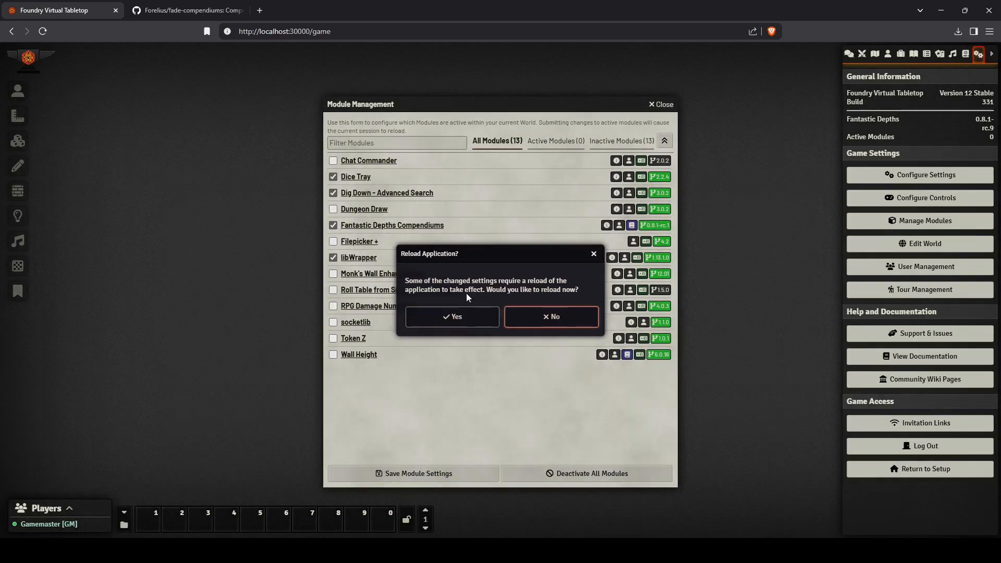
pyautogui.click(459, 315)
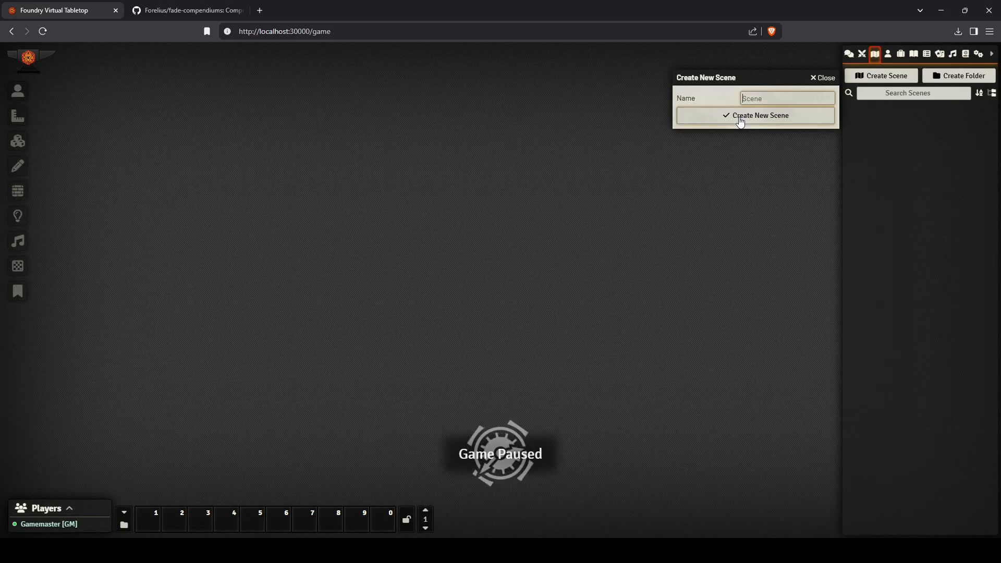
# Step: Create a scene with the default name and settings, and unpause the game
pyautogui.click(740, 115)
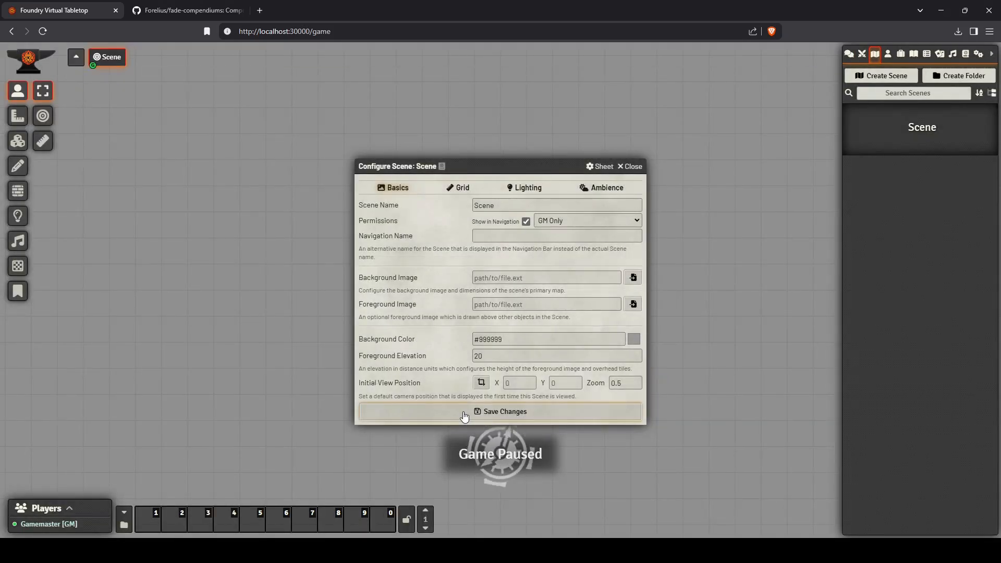
pyautogui.click(465, 414)
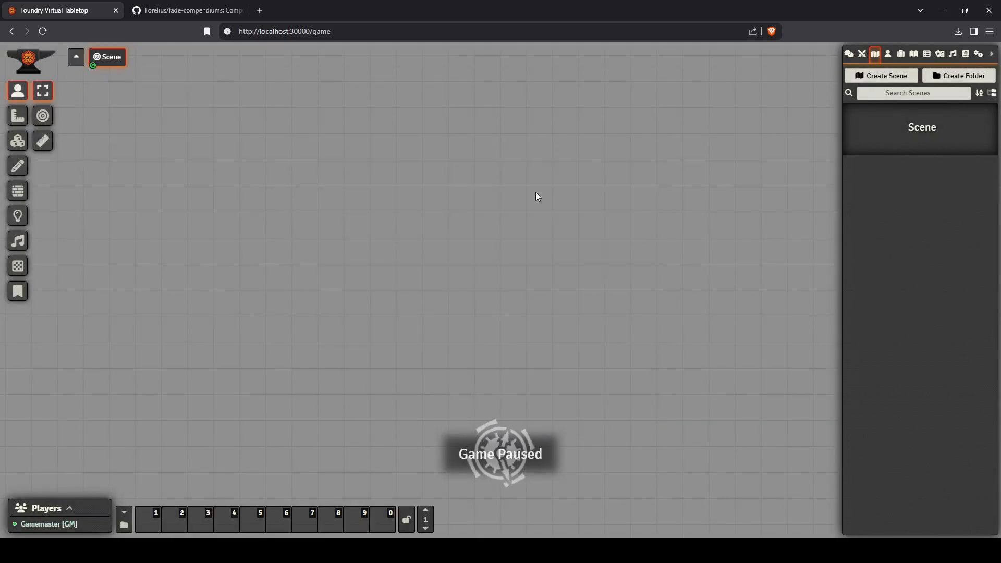
pyautogui.press('space')
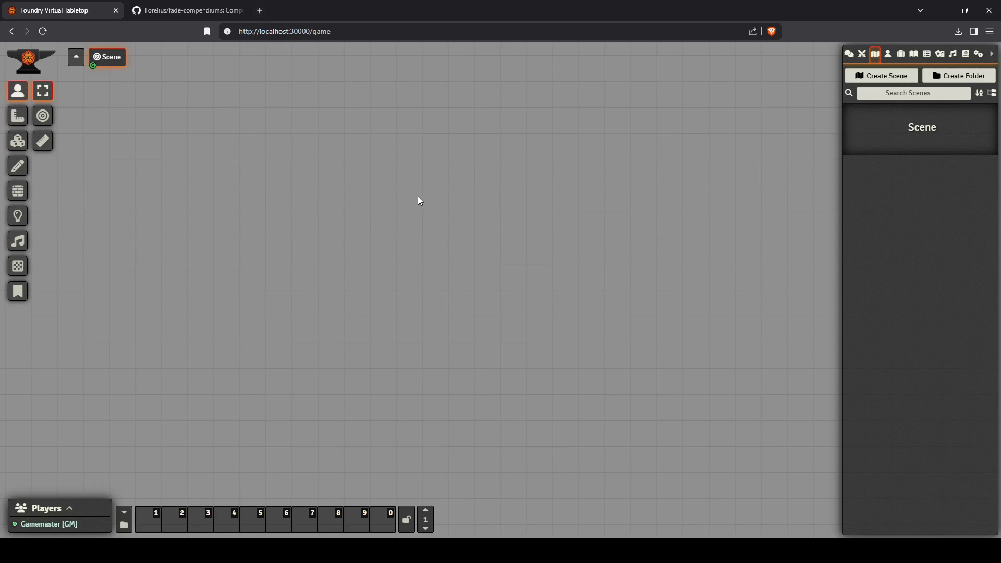
# Step: View the world's compendium packs and check the macro directory
pyautogui.click(965, 54)
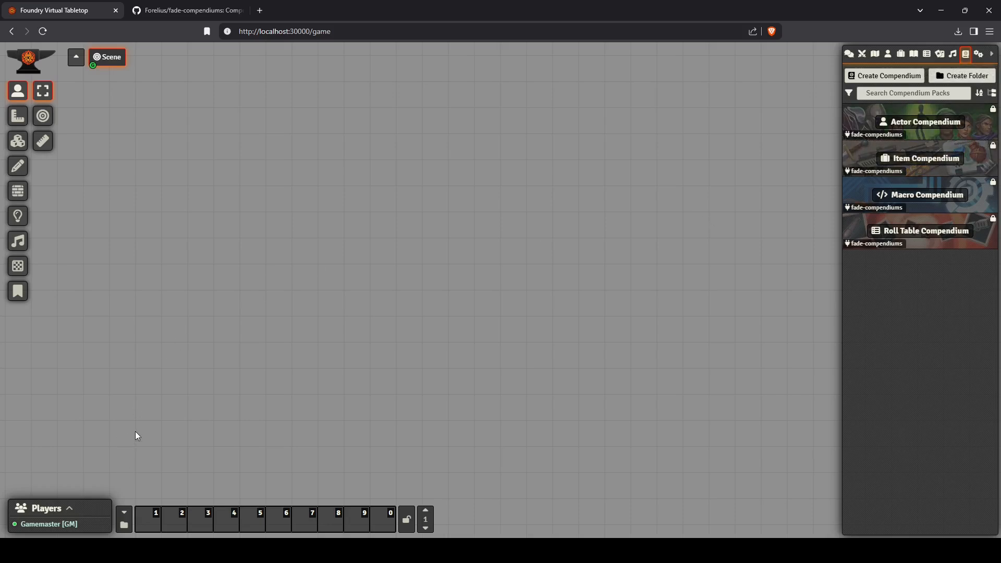
pyautogui.click(124, 526)
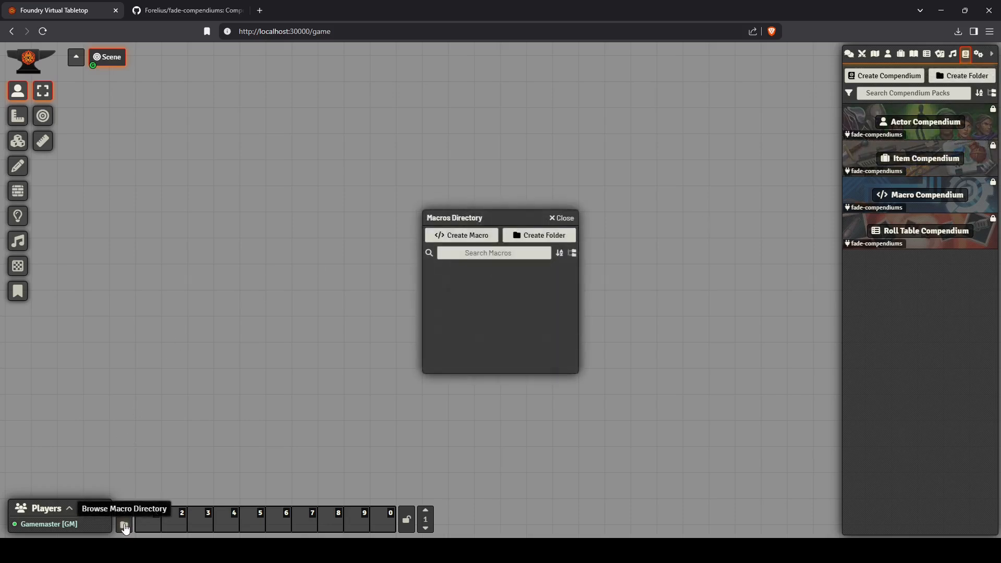
pyautogui.click(568, 222)
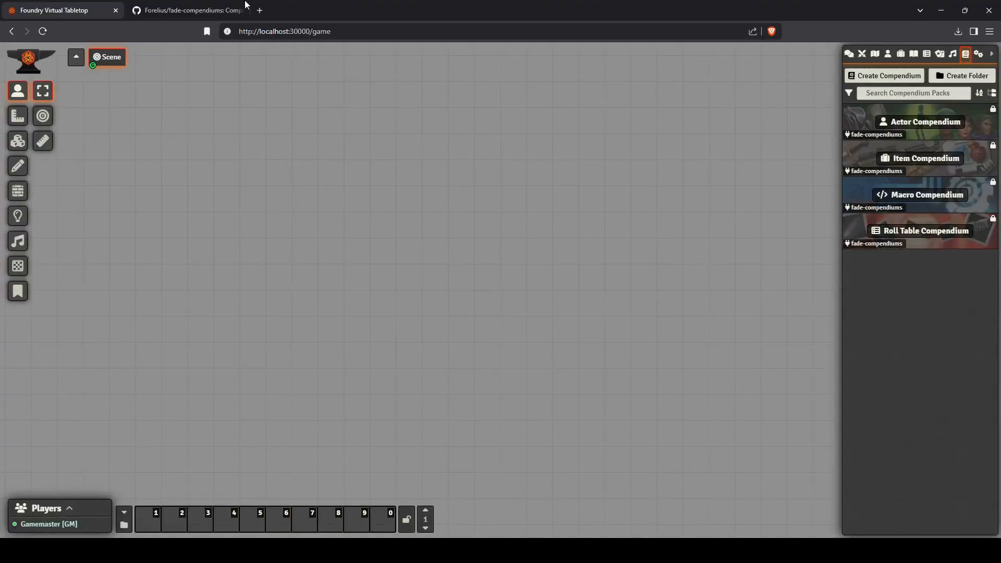
# Step: Switch to GitHub and read the fantastic-depths wiki's setup instructions on importing the compendiums, including the Keep Document IDs option and import order
pyautogui.click(193, 12)
pyautogui.scroll(10, 430, 90)
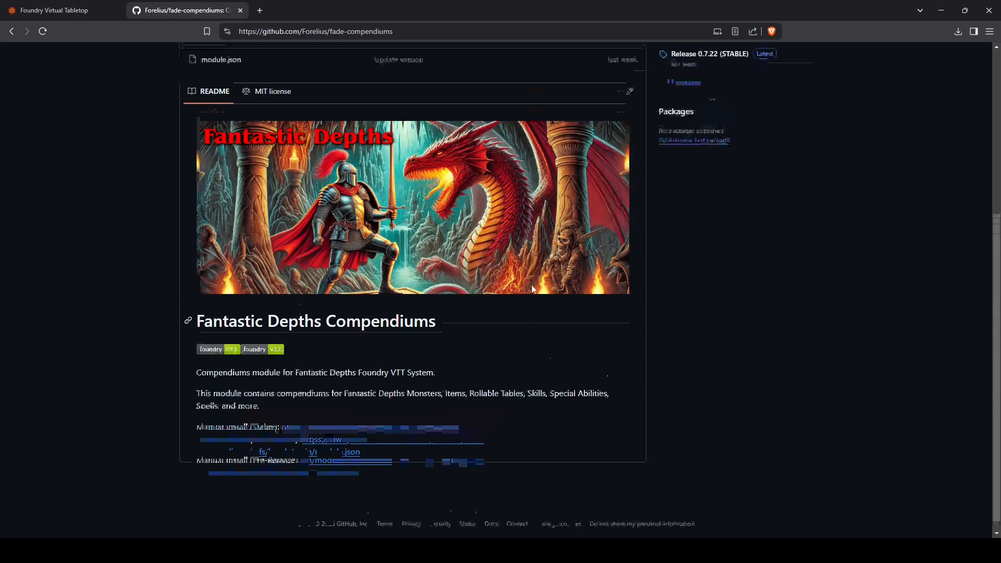
pyautogui.click(363, 84)
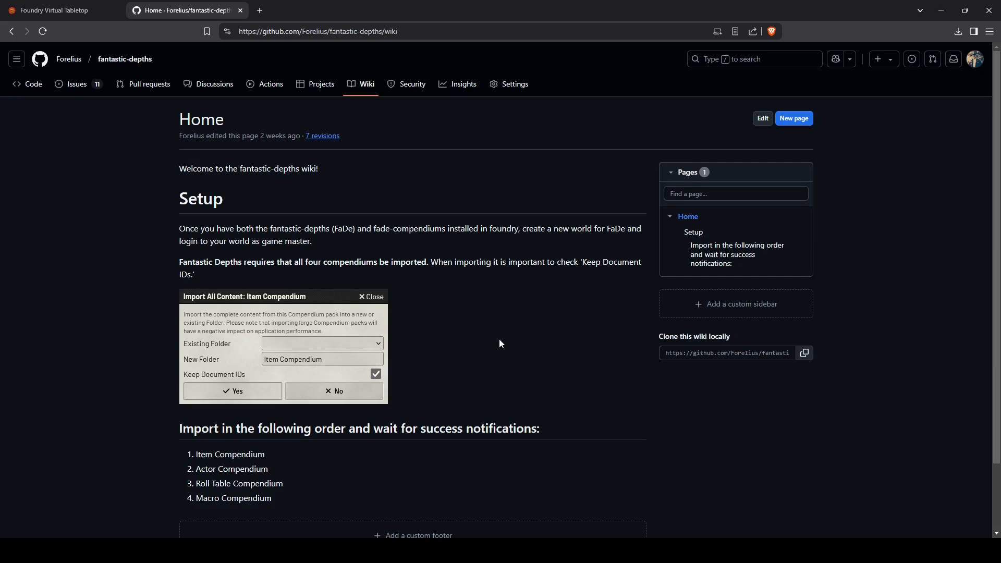
pyautogui.scroll(-1, 499, 337)
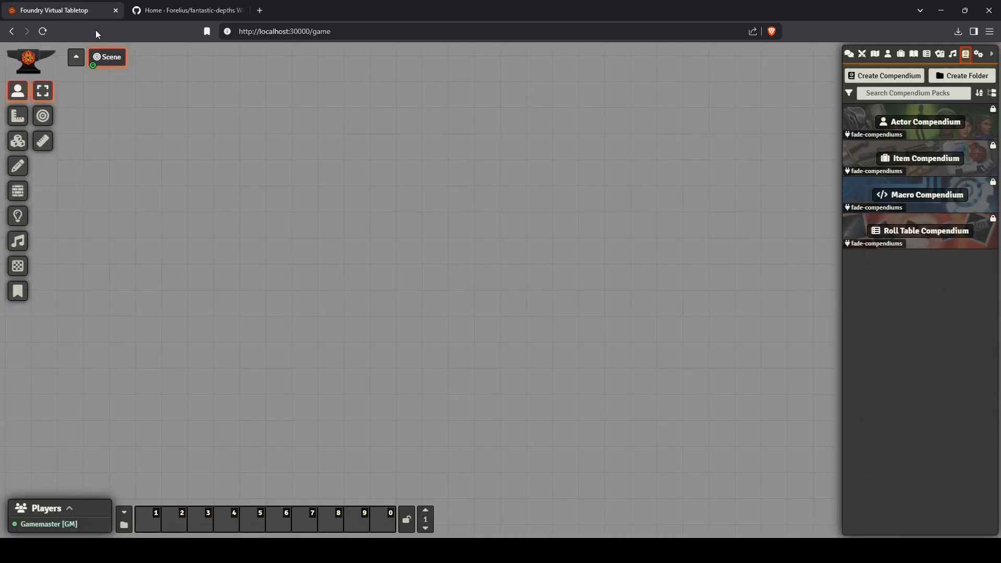
# Step: Switch to Foundry Virtual Tabletop and import all content of the Item Compendium with Keep Document IDs enabled
pyautogui.click(52, 10)
pyautogui.rightClick(871, 153)
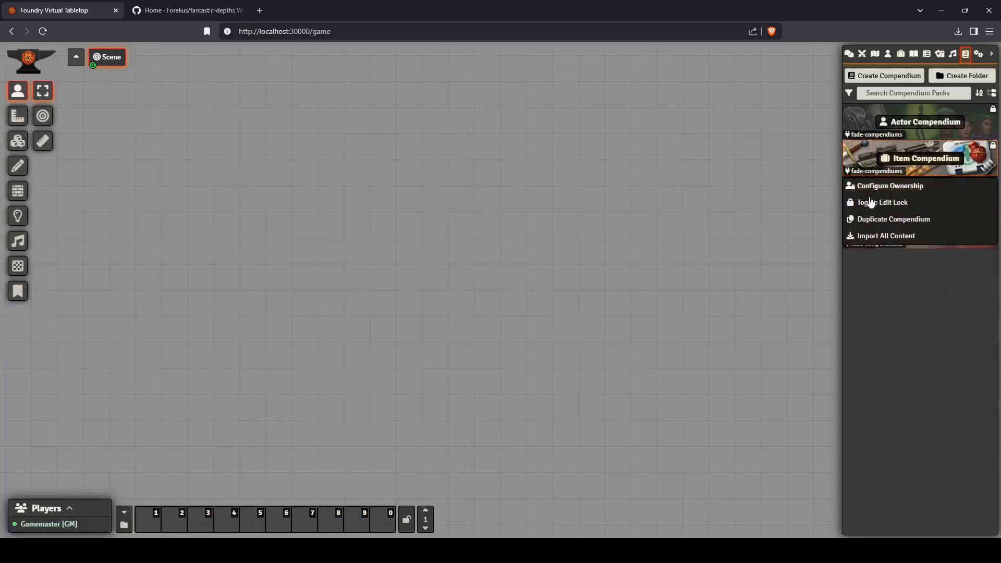
pyautogui.click(875, 241)
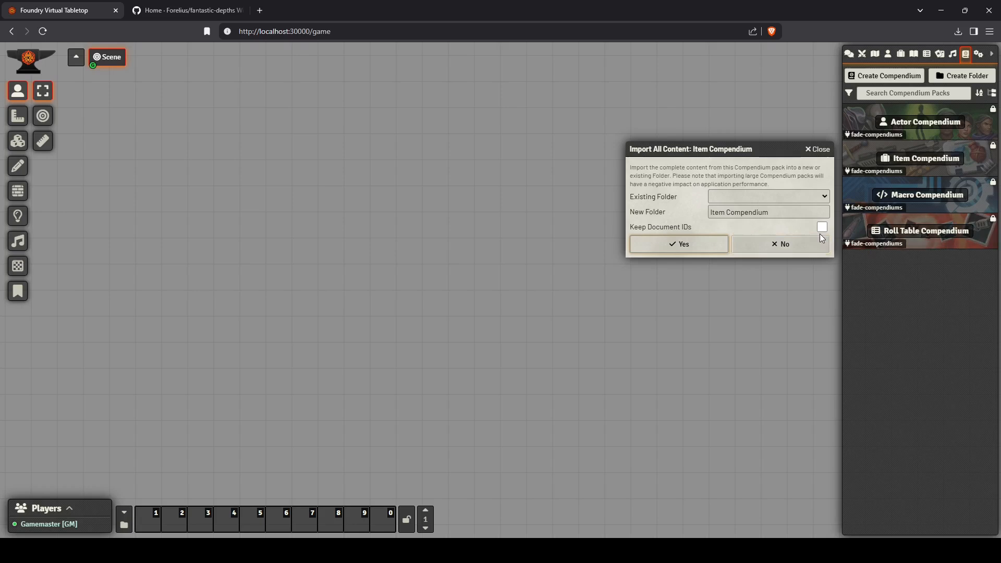
pyautogui.click(821, 228)
pyautogui.click(681, 245)
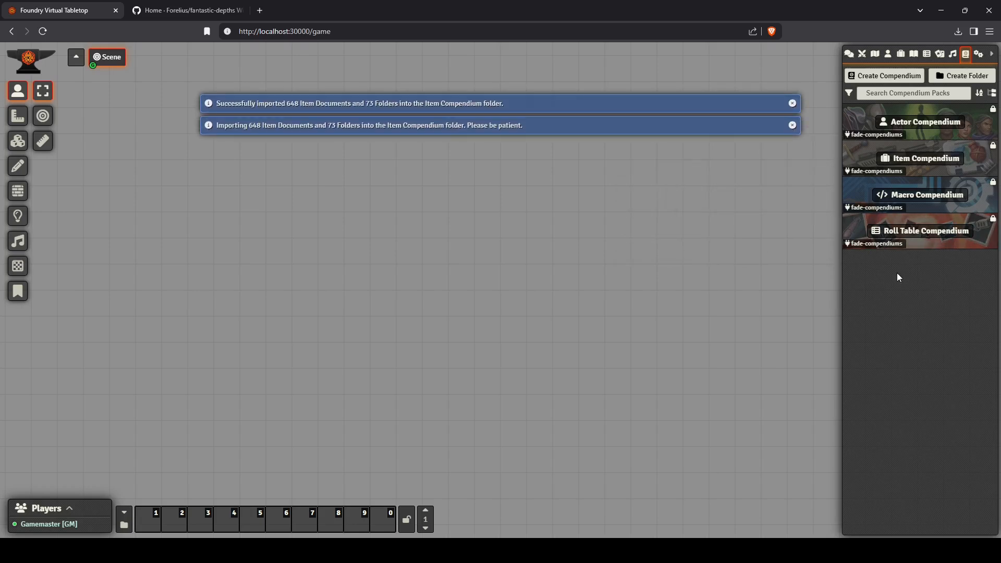
# Step: Import all content of the Actor Compendium into a new Actor Compendium folder, keeping document IDs
pyautogui.rightClick(861, 118)
pyautogui.click(863, 200)
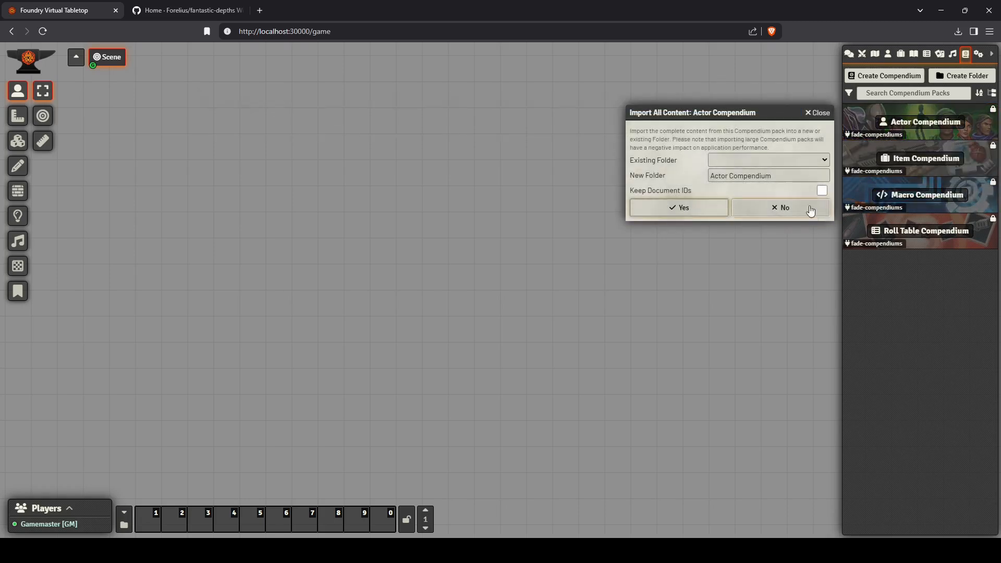
pyautogui.click(822, 190)
pyautogui.click(693, 209)
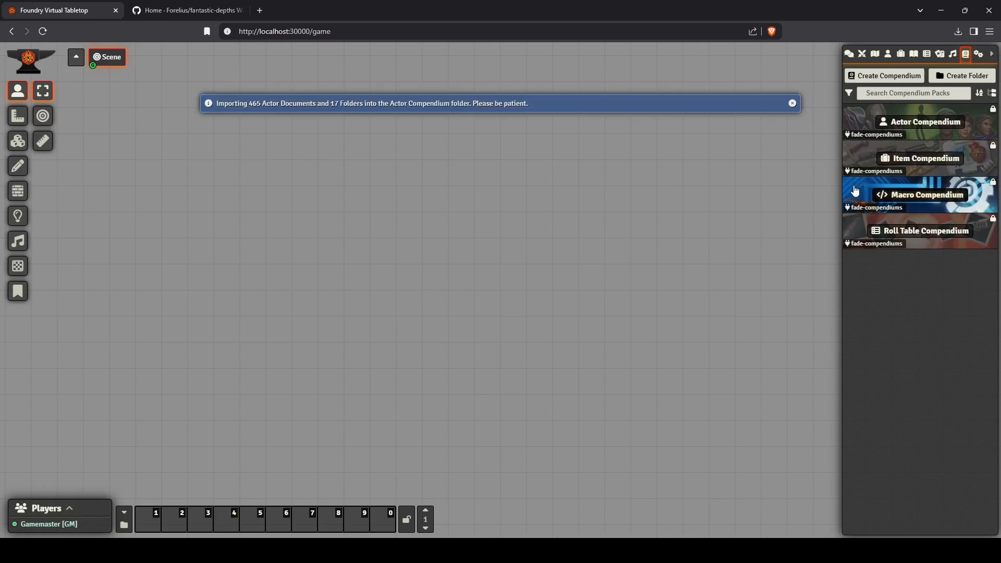
# Step: Import all content of the Roll Table Compendium with Keep Document IDs enabled
pyautogui.rightClick(853, 227)
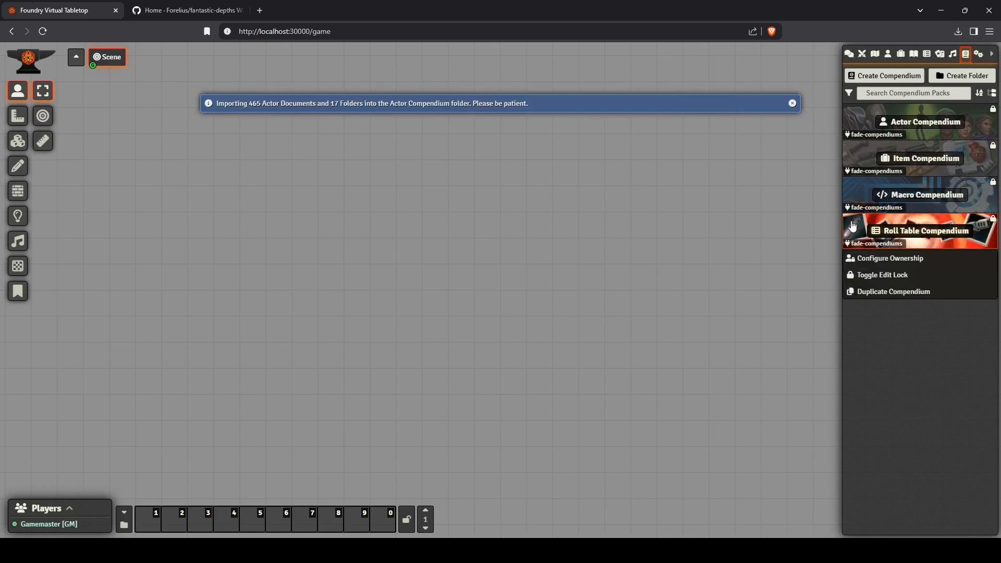
pyautogui.click(863, 309)
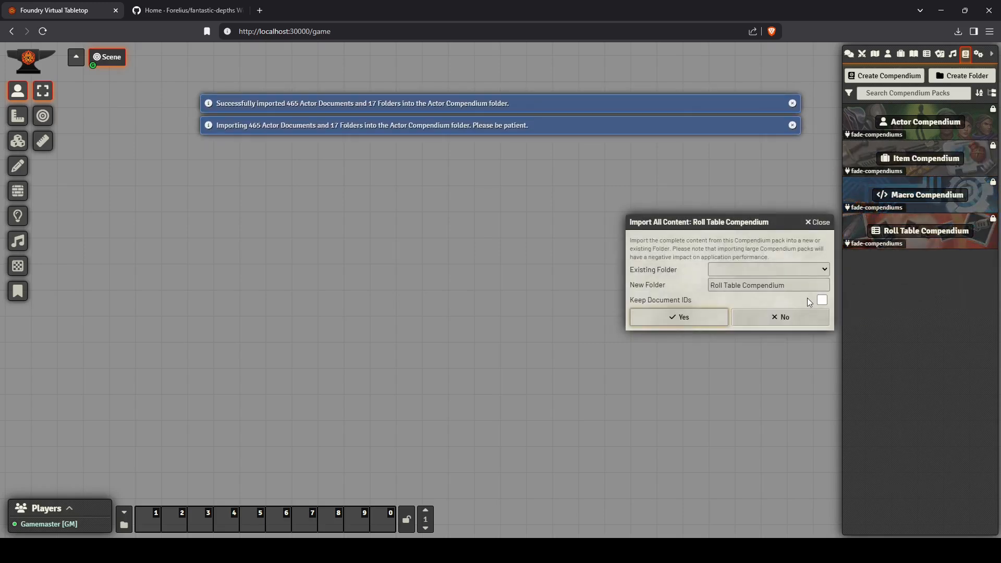
pyautogui.click(821, 300)
pyautogui.click(686, 315)
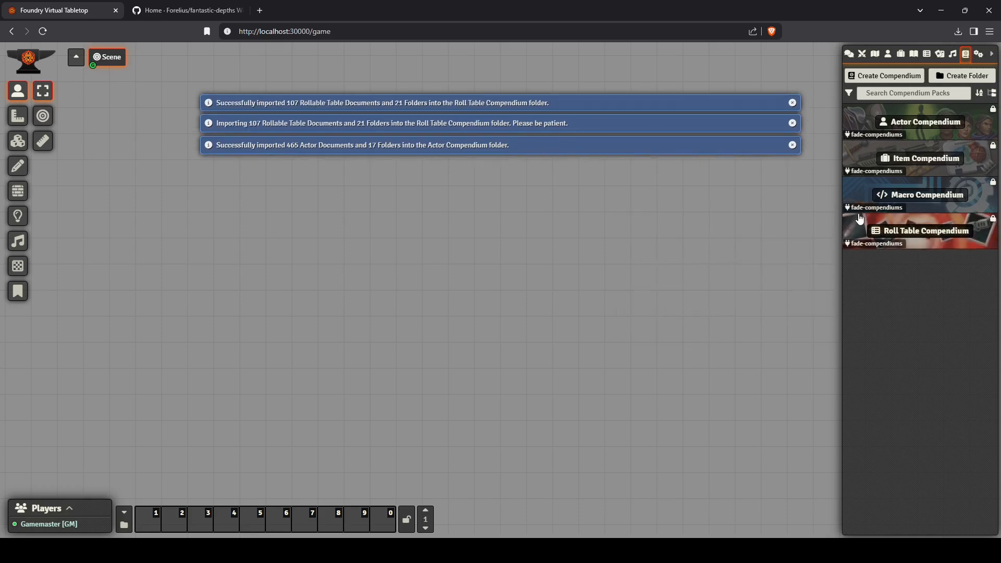
# Step: Import all content of the Macro Compendium with Keep Document IDs enabled
pyautogui.rightClick(859, 204)
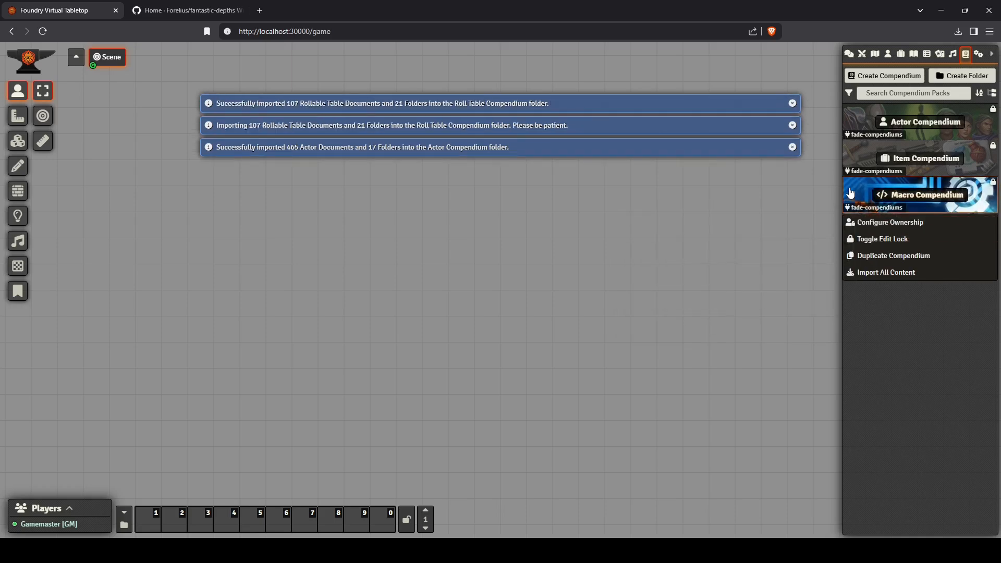
pyautogui.click(862, 273)
pyautogui.click(821, 264)
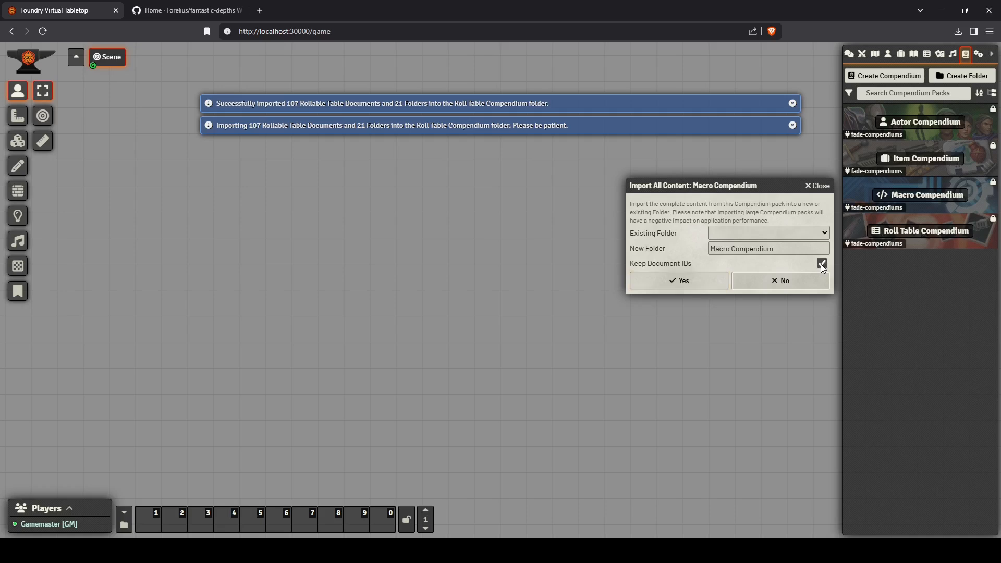
pyautogui.click(672, 281)
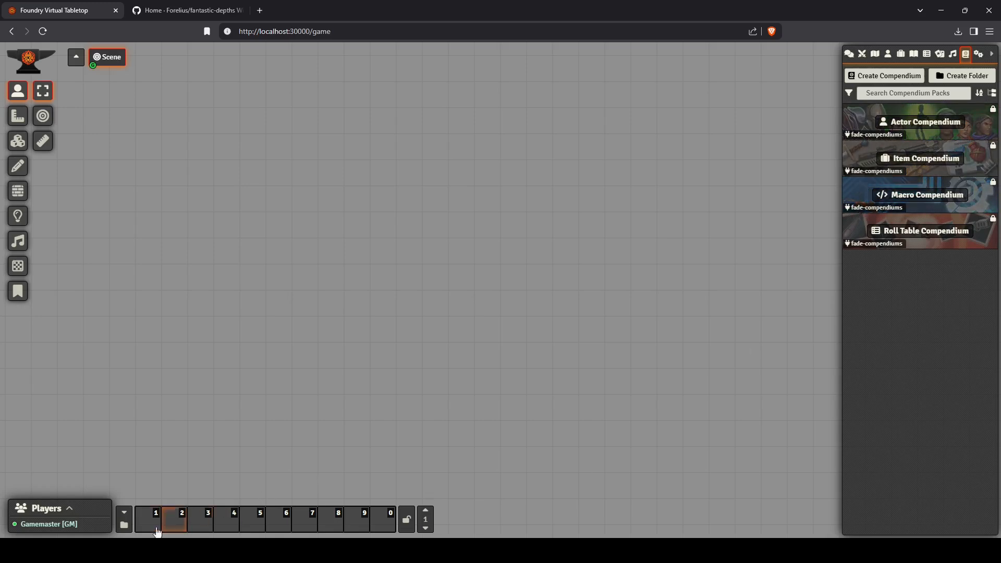
# Step: Open the macro directory, expand Macro Compendium and its GM Only folder, and move the directory window clear of the scene's center
pyautogui.click(124, 523)
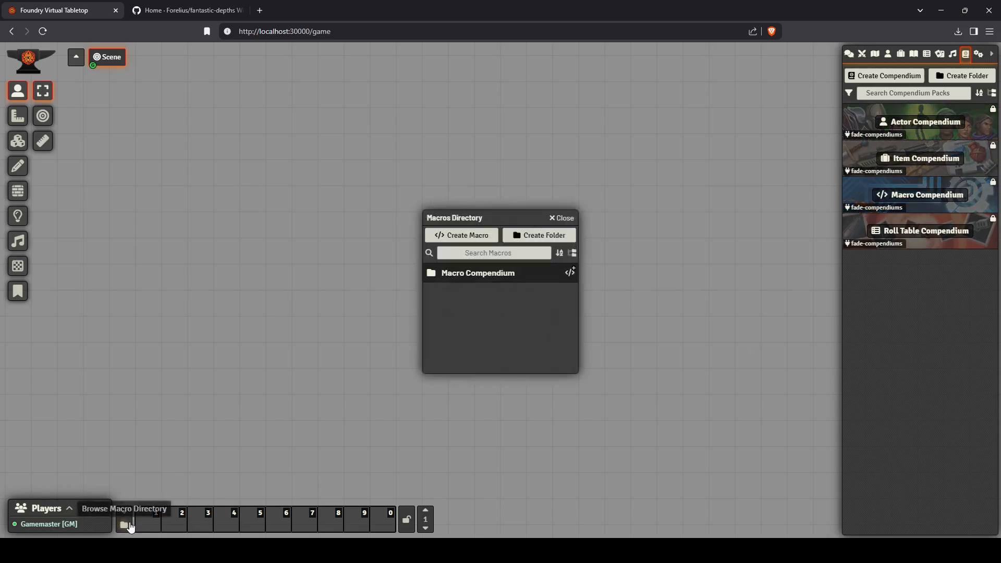
pyautogui.click(486, 273)
pyautogui.click(487, 293)
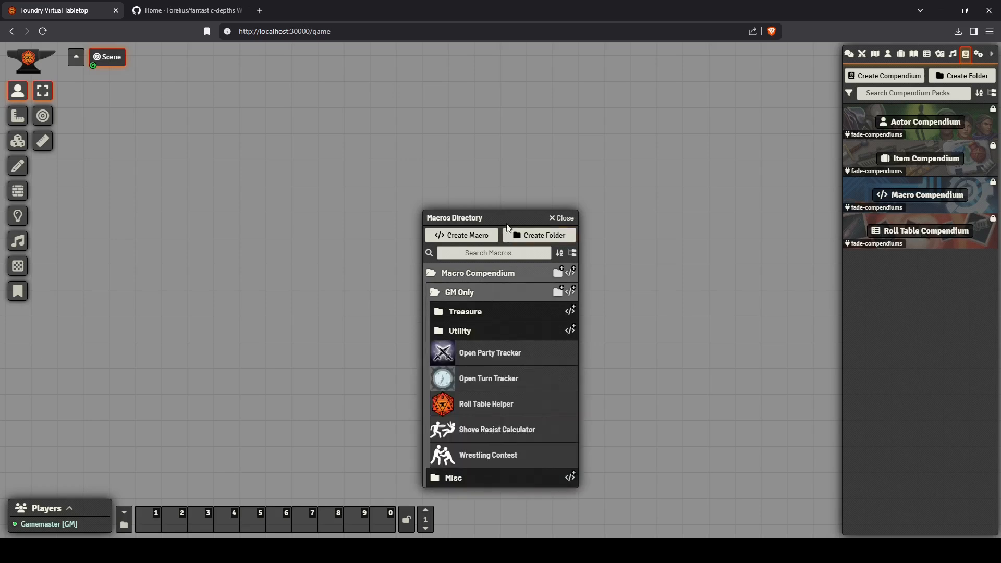
pyautogui.moveTo(506, 217); pyautogui.dragTo(270, 113)
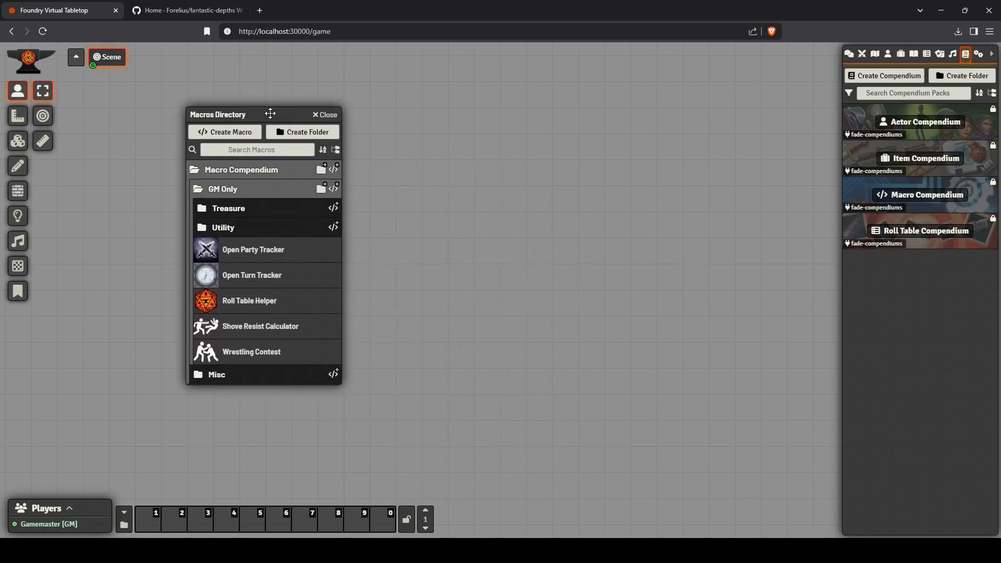
# Step: Set the ownership of the Misc macro folder to Limited for all players and save it
pyautogui.click(256, 194)
pyautogui.rightClick(251, 212)
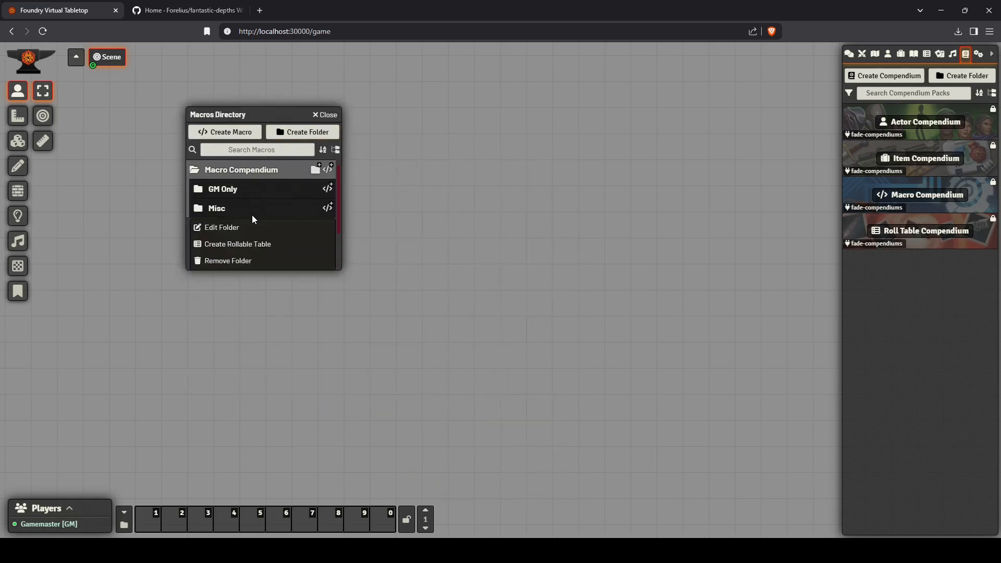
pyautogui.scroll(-1, 261, 224)
pyautogui.click(259, 245)
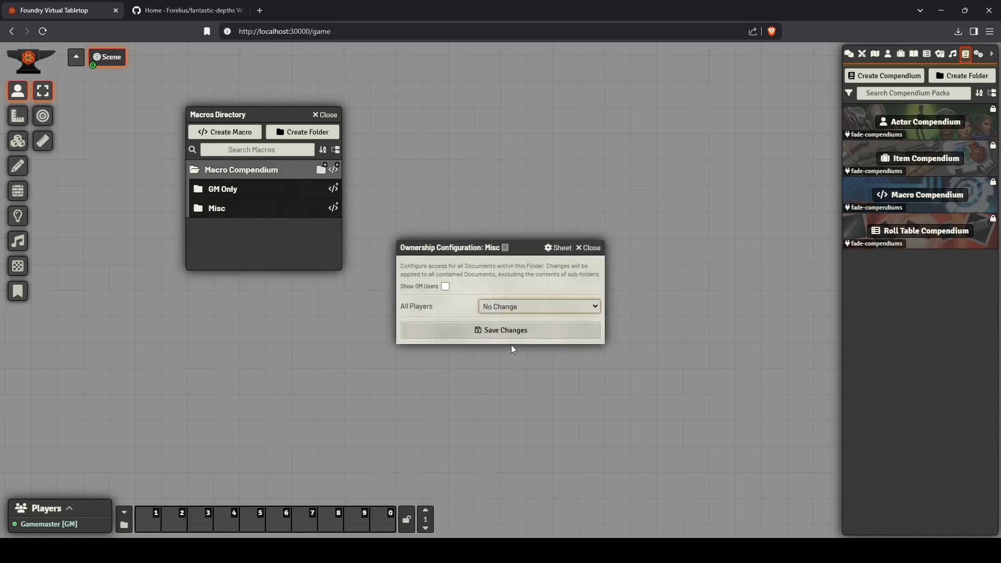
pyautogui.click(461, 331)
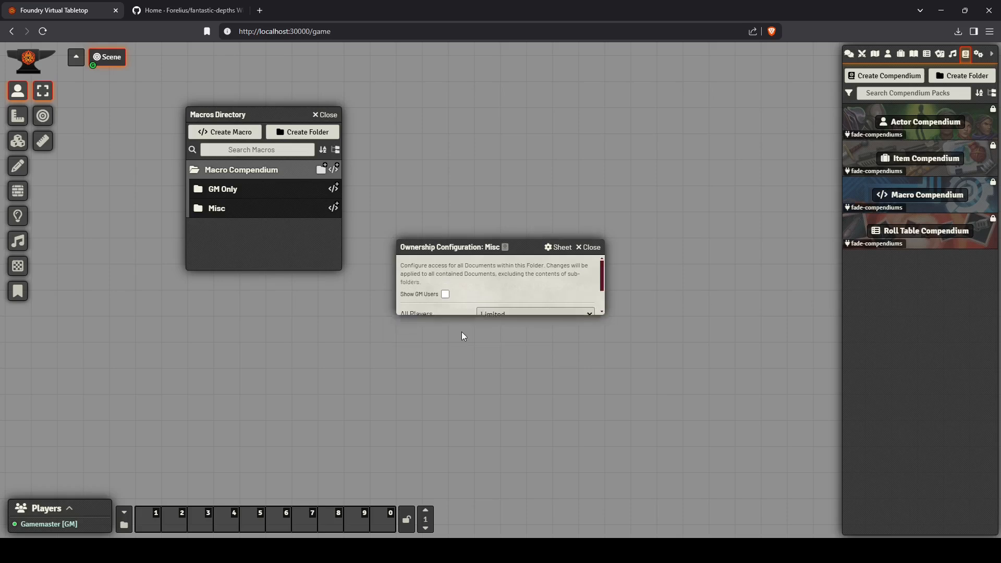
# Step: Add the Open Party Tracker and Open Turn Tracker macros from GM Only to hotbar slots 1 and 2
pyautogui.click(232, 190)
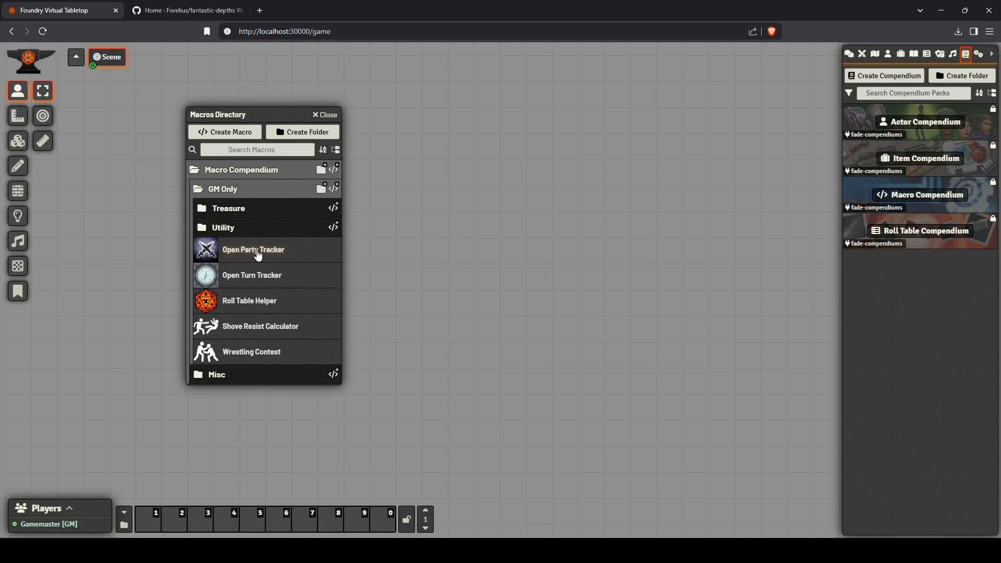
pyautogui.moveTo(257, 254); pyautogui.dragTo(178, 476)
pyautogui.moveTo(129, 522); pyautogui.dragTo(149, 524)
pyautogui.moveTo(250, 280); pyautogui.dragTo(218, 464)
pyautogui.moveTo(180, 523); pyautogui.dragTo(177, 522)
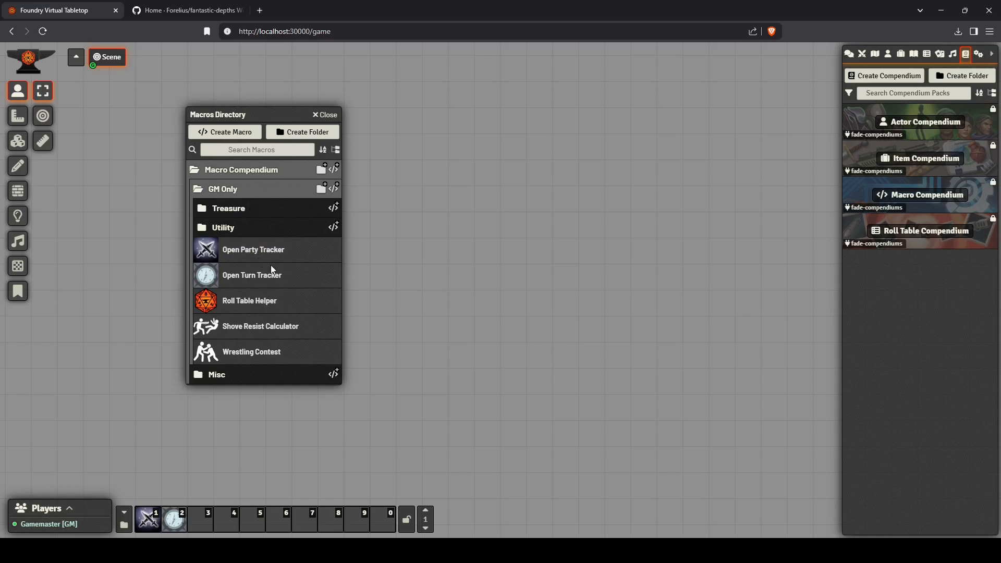
# Step: Expand the Misc macro folder and assign Open Turn Tracker to hotbar slot 0 and Open Party Tracker to slot 9
pyautogui.click(221, 375)
pyautogui.scroll(-1, 242, 304)
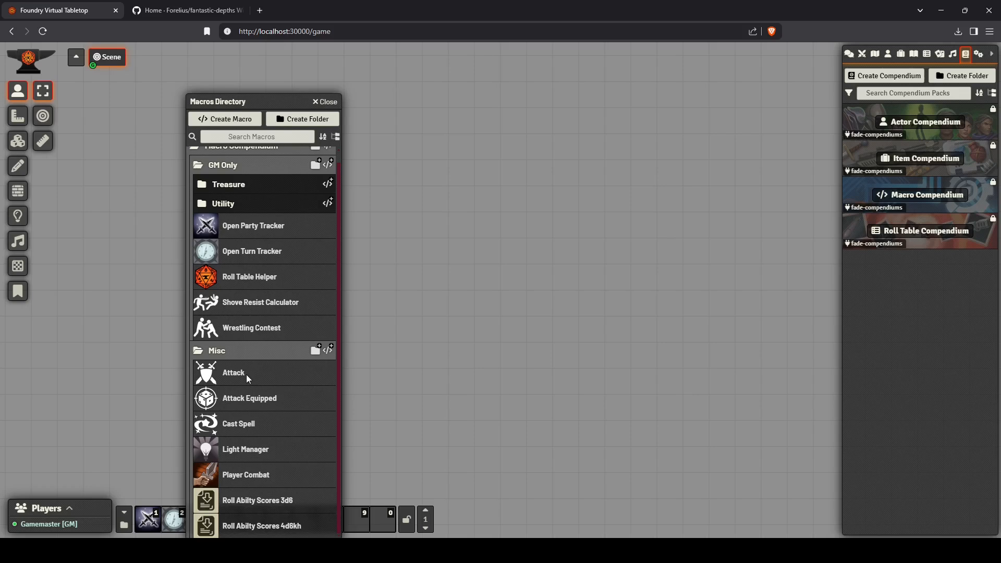
pyautogui.moveTo(254, 105); pyautogui.dragTo(316, 56)
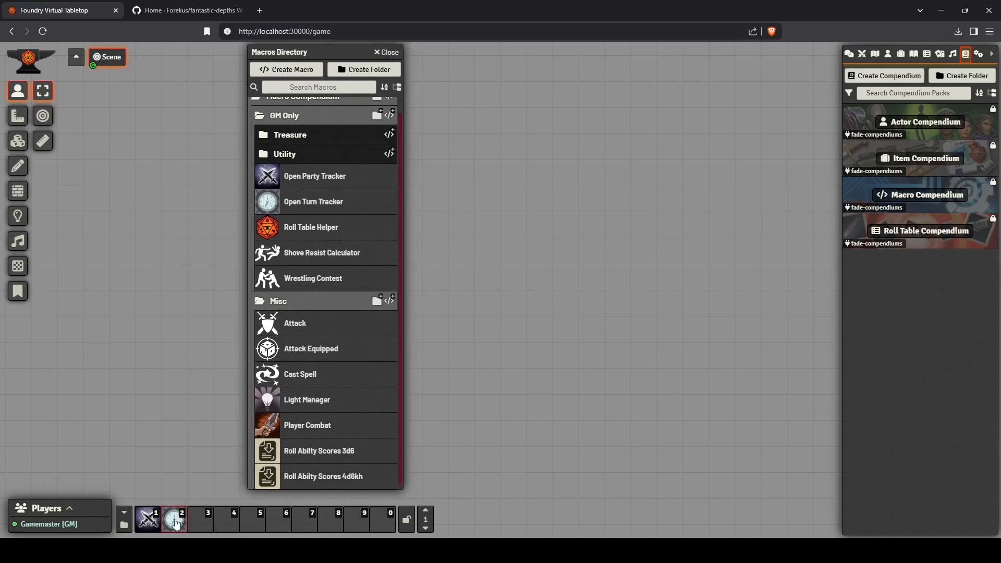
pyautogui.moveTo(177, 521); pyautogui.dragTo(383, 519)
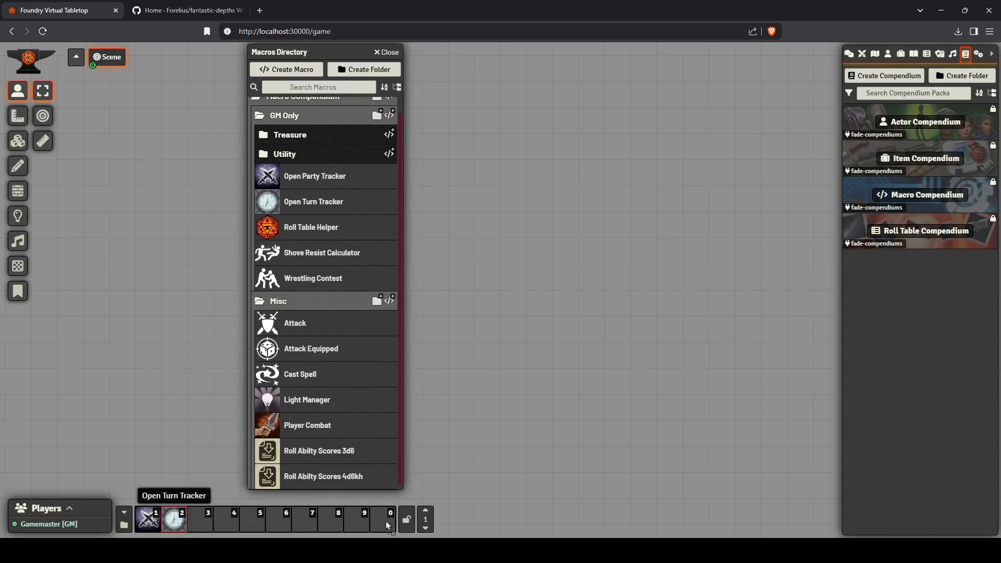
pyautogui.moveTo(145, 523); pyautogui.dragTo(359, 516)
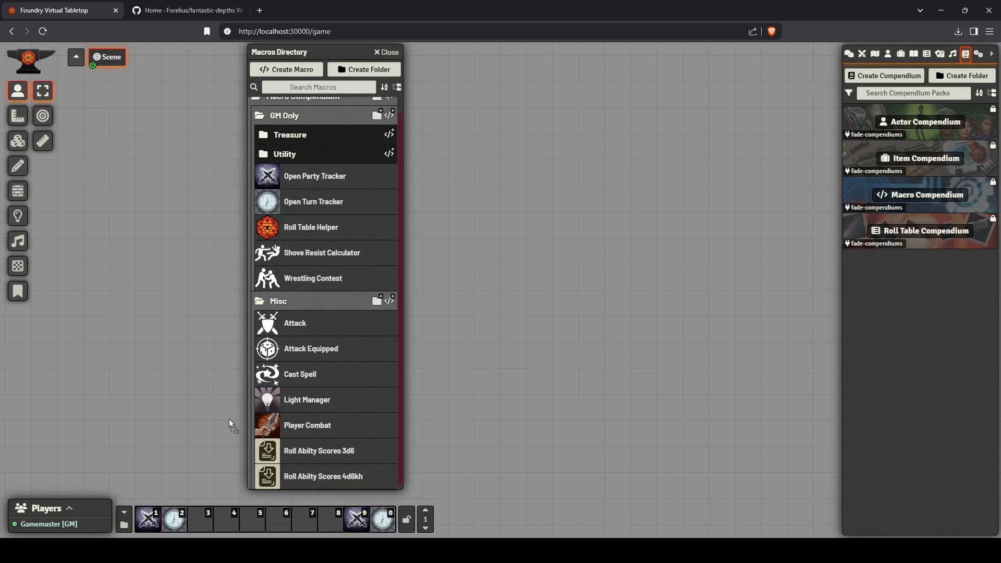
# Step: Assign the Attack, Cast Spell, Light Manager and Player Combat macros to hotbar slots 1 through 4
pyautogui.moveTo(147, 527); pyautogui.dragTo(147, 525)
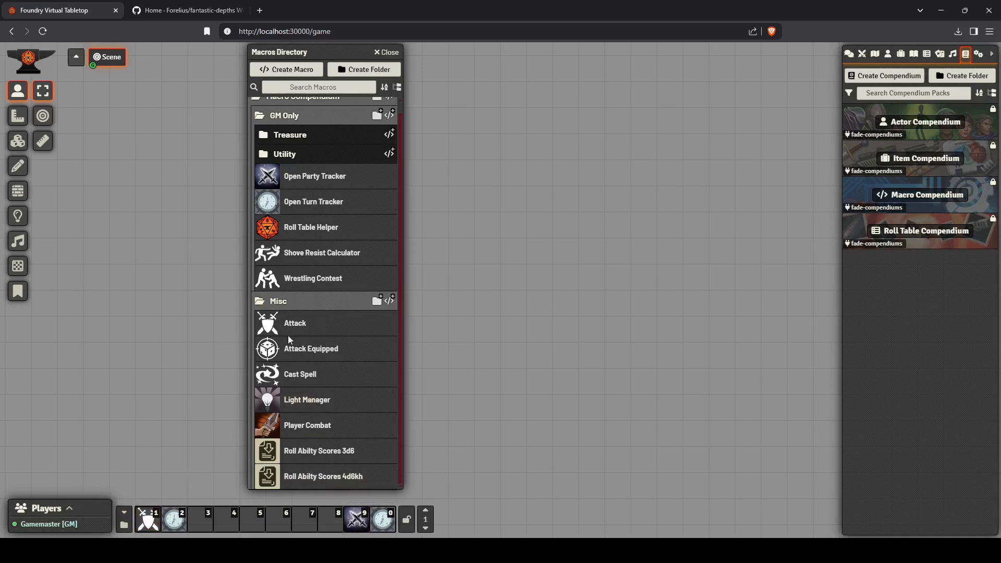
pyautogui.moveTo(305, 378); pyautogui.dragTo(175, 519)
pyautogui.moveTo(312, 405); pyautogui.dragTo(234, 522)
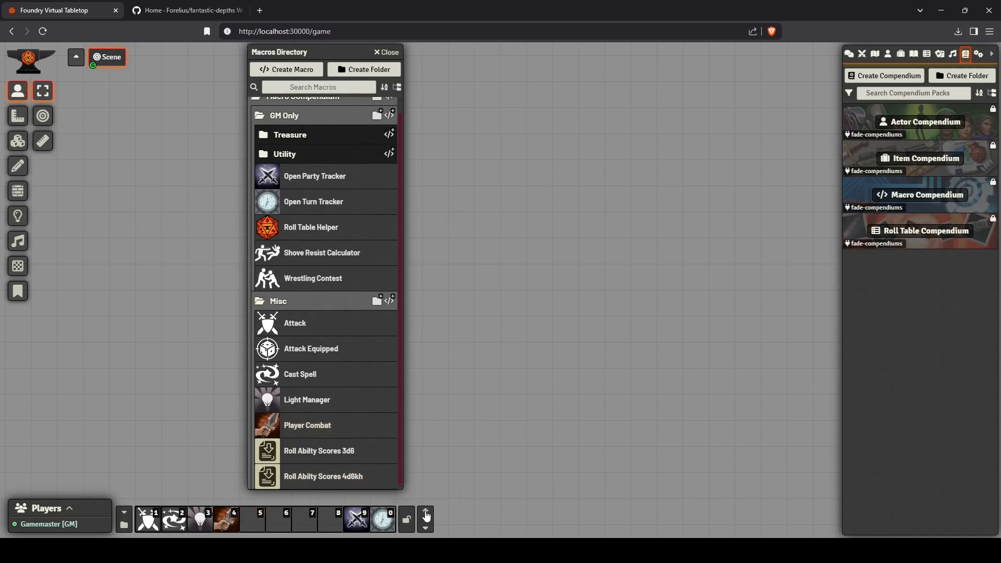
# Step: On hotbar page 2, fill slots 0 down to 6 with Roll Abilty Scores 4d6kh, Roll Abilty Scores 3d6, Roll Table Helper, Shove Resist Calculator and Wrestling Contest
pyautogui.click(425, 511)
pyautogui.moveTo(336, 485); pyautogui.dragTo(368, 509)
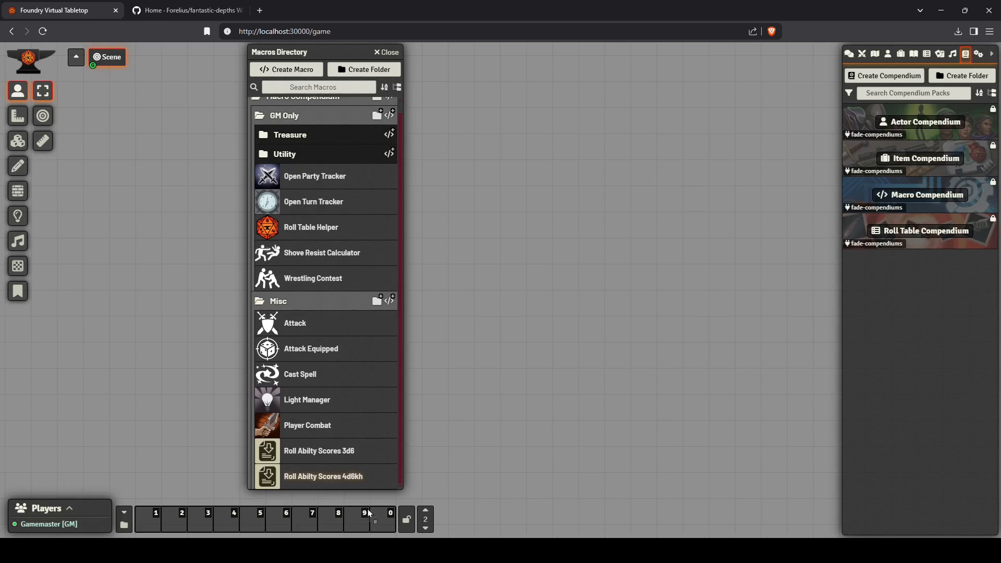
pyautogui.moveTo(324, 455); pyautogui.dragTo(356, 520)
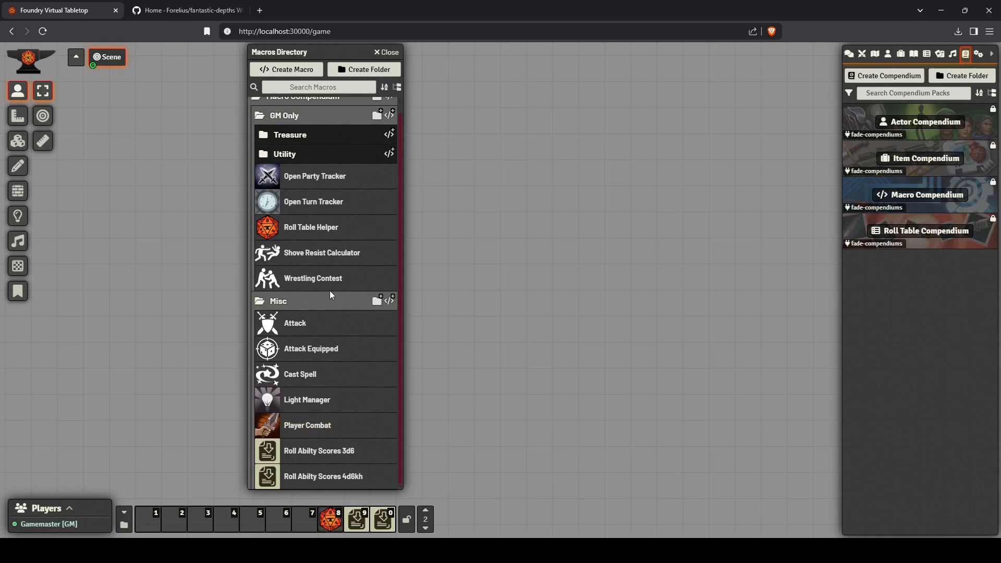
pyautogui.moveTo(324, 259); pyautogui.dragTo(304, 521)
pyautogui.moveTo(306, 284); pyautogui.dragTo(275, 515)
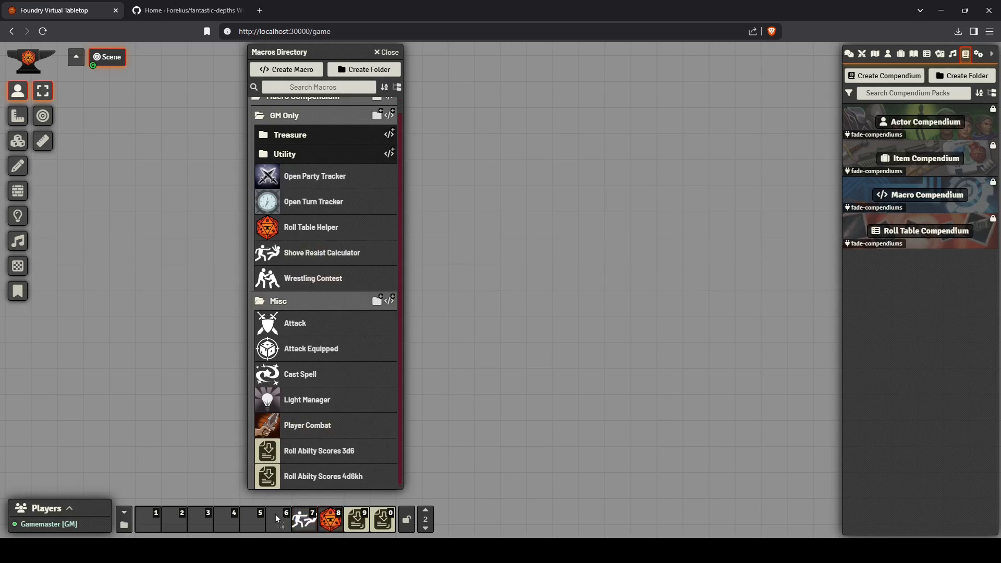
# Step: Add the Utility macros Character XP Needed and Set Folder Permission to slots 5 and 4, and close the macro directory
pyautogui.click(314, 153)
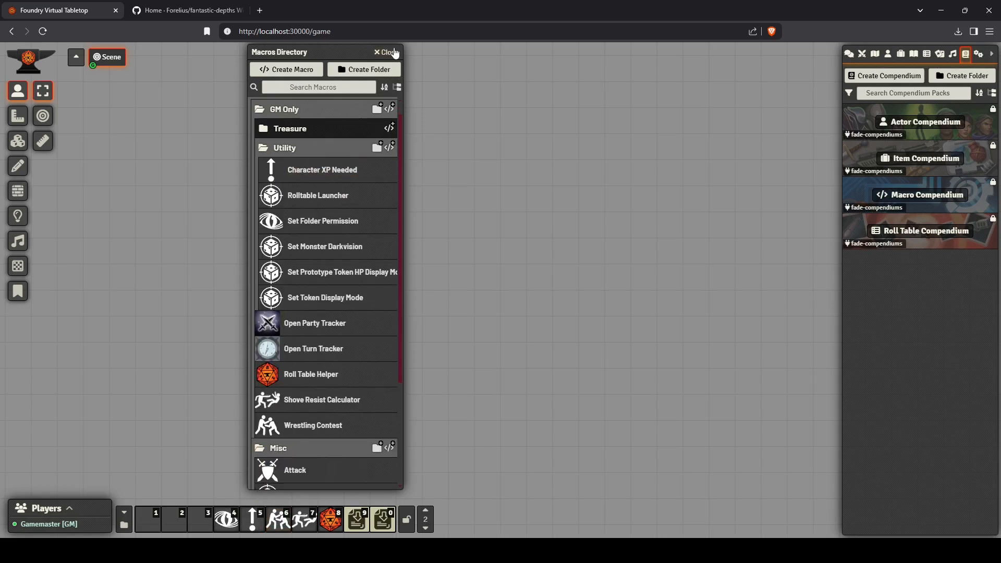
pyautogui.click(394, 52)
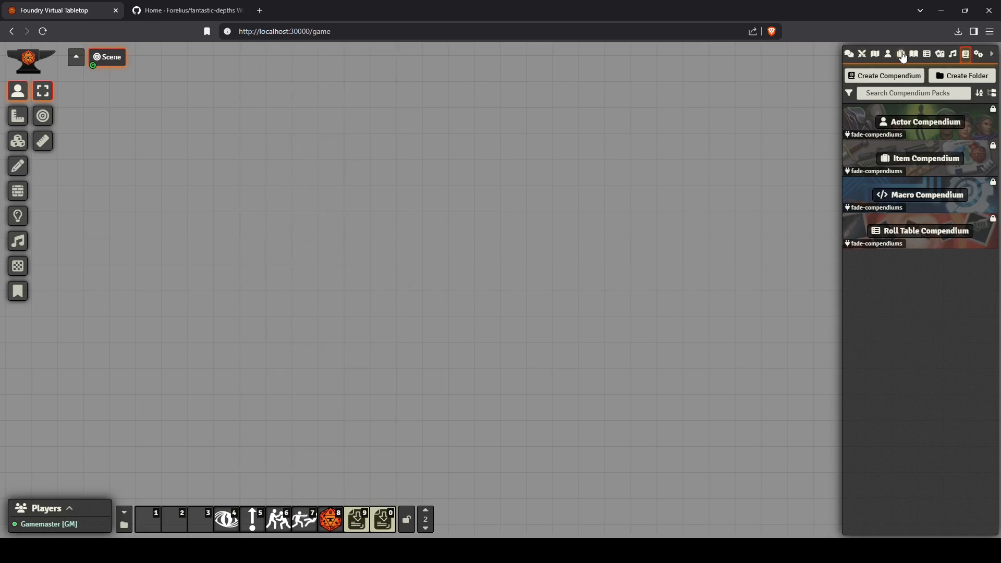
# Step: Run the Set Folder Permission macro on the Item folder "Item Compendium" with permission level Limited
pyautogui.click(902, 54)
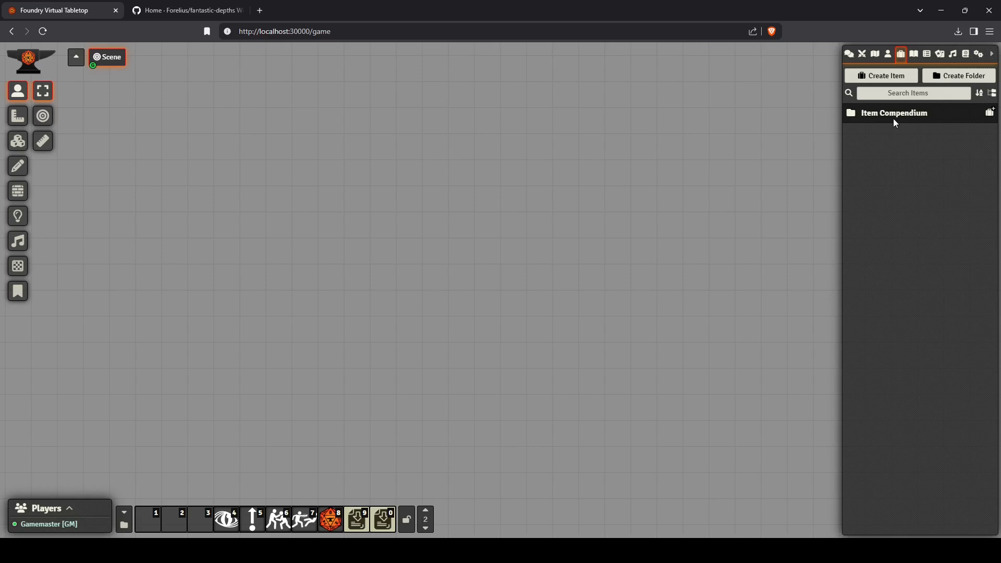
pyautogui.click(228, 521)
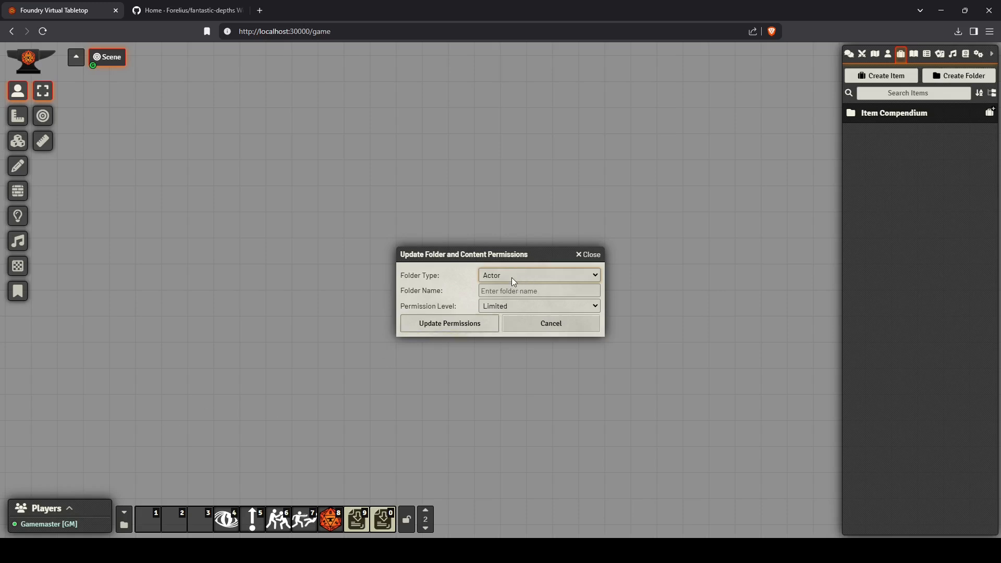
pyautogui.click(497, 306)
pyautogui.click(503, 294)
pyautogui.write('Item Compendium')
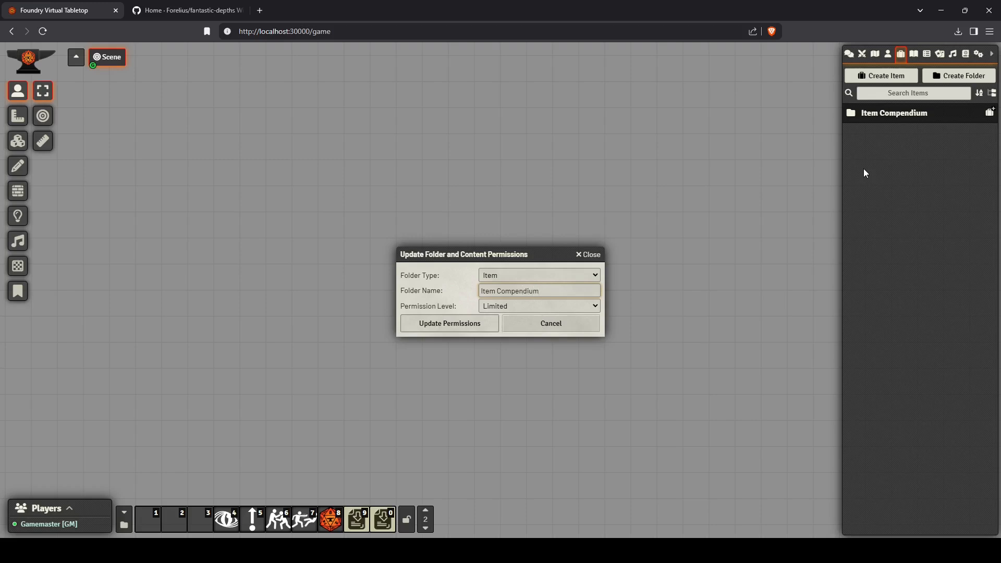
pyautogui.click(472, 321)
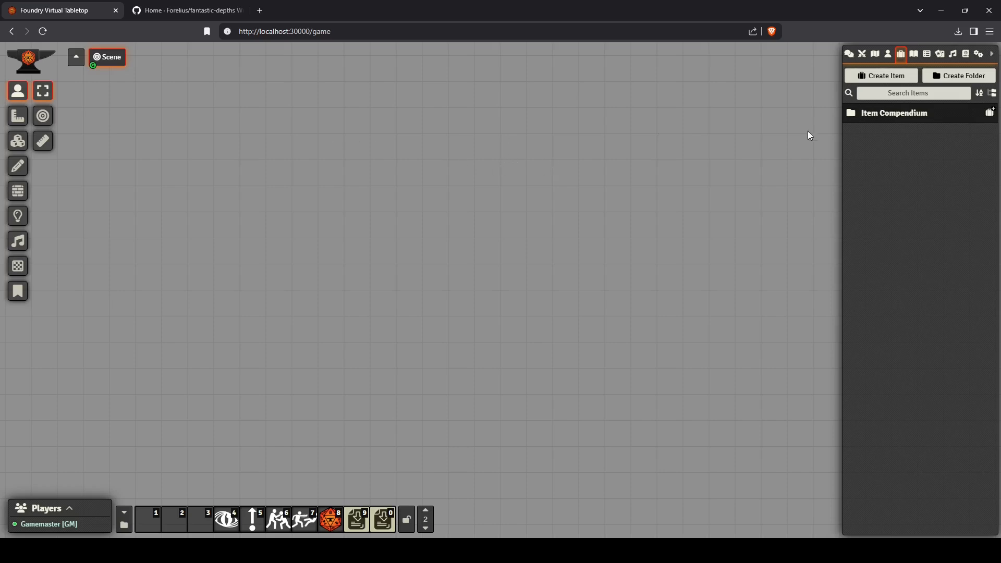
# Step: Check the imported top-level compendium folders in the actor, rollable table and item directories
pyautogui.click(888, 54)
pyautogui.click(887, 114)
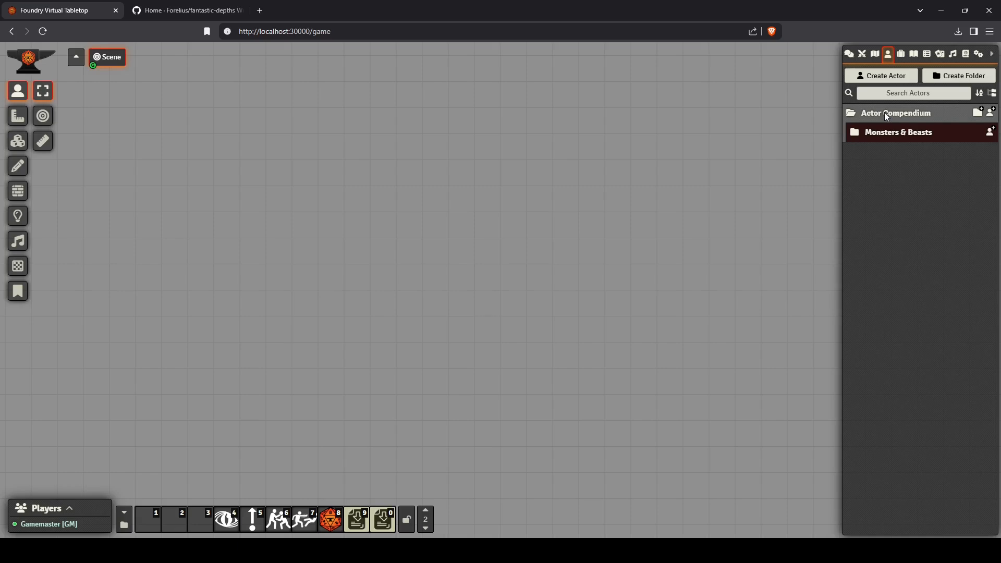
pyautogui.click(884, 111)
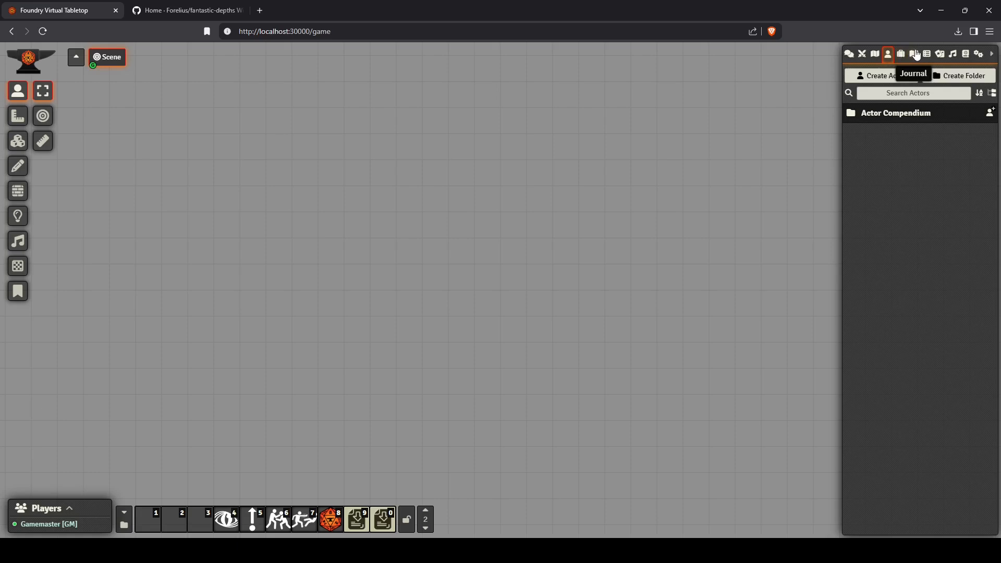
pyautogui.click(928, 58)
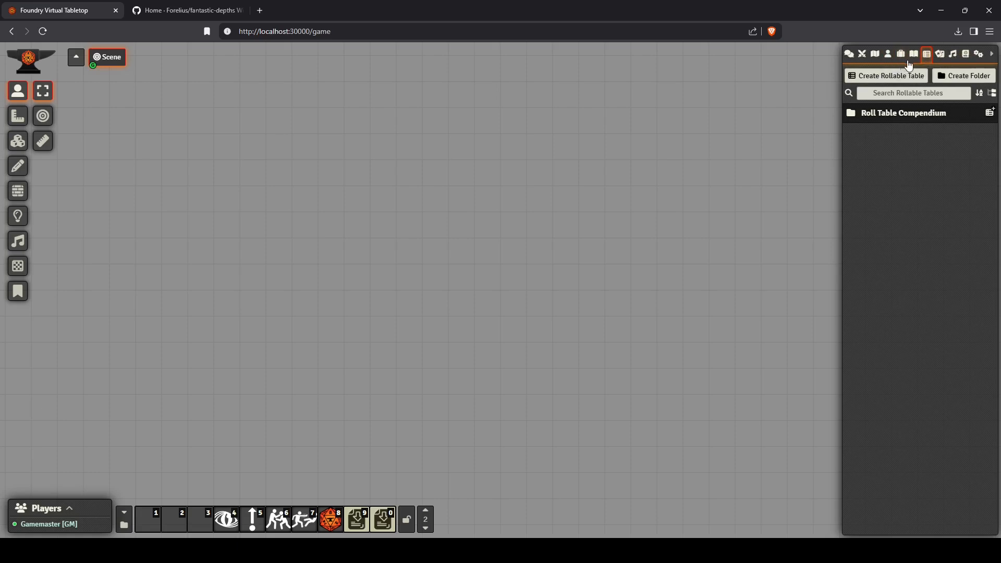
pyautogui.click(902, 60)
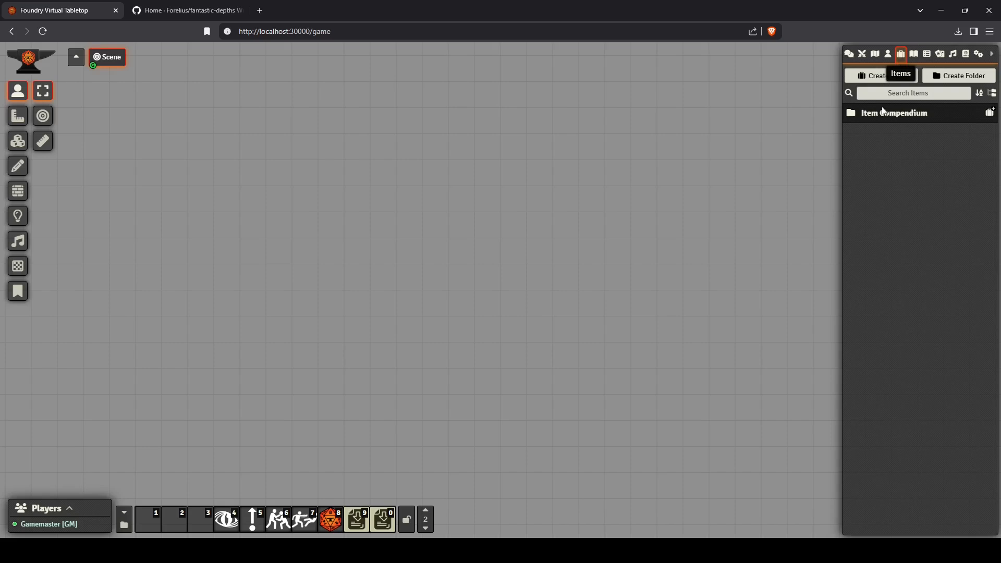
# Step: Browse the creatures in the Monsters & Beasts folder of the Actor Compendium, and collapse the compendium folder
pyautogui.click(887, 55)
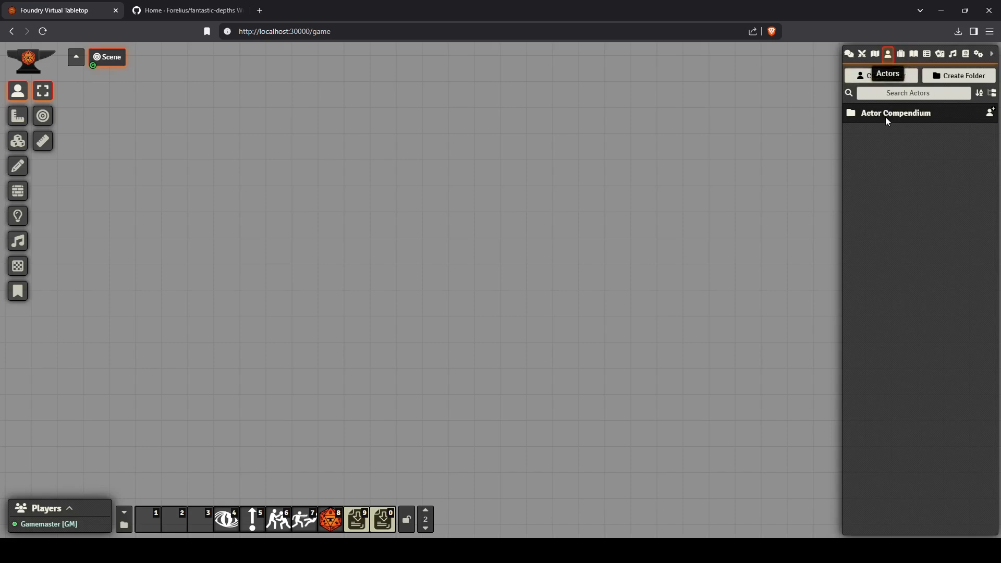
pyautogui.click(885, 114)
pyautogui.click(885, 132)
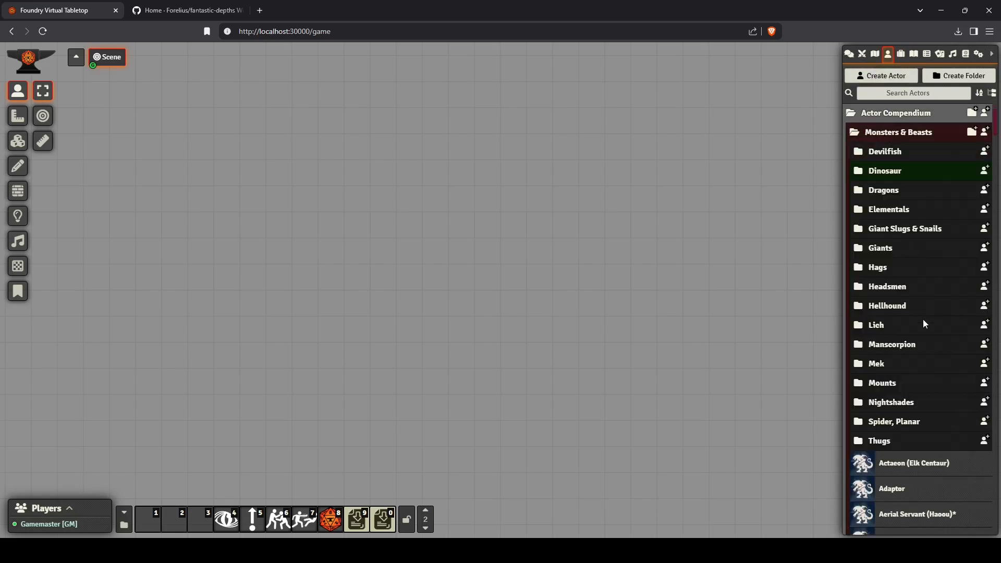
pyautogui.scroll(-10, 923, 319)
pyautogui.scroll(-9, 923, 319)
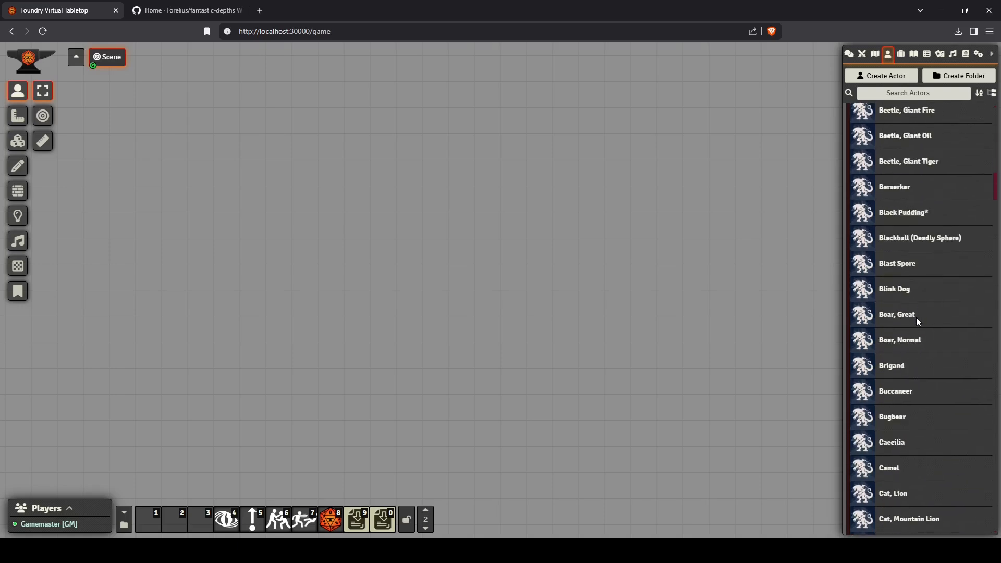
pyautogui.scroll(16, 915, 317)
pyautogui.scroll(4, 915, 316)
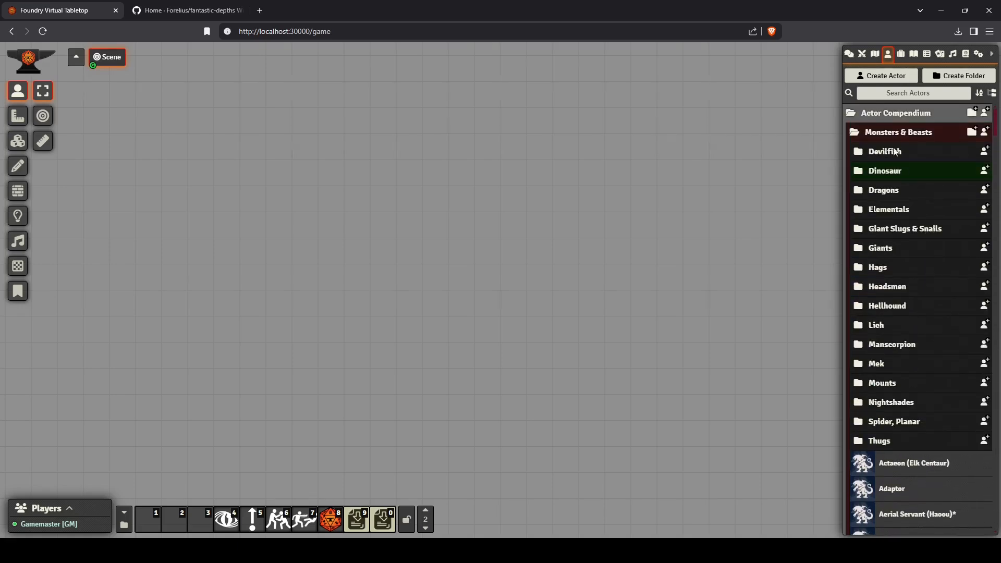
pyautogui.click(891, 116)
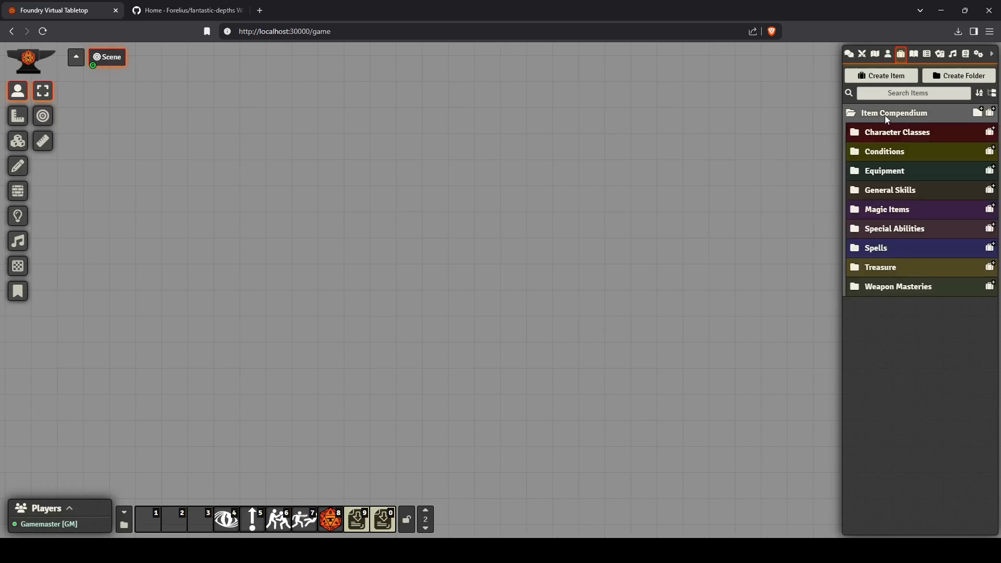
# Step: Look through the Character Classes and Conditions folders inside the Item Compendium
pyautogui.click(885, 134)
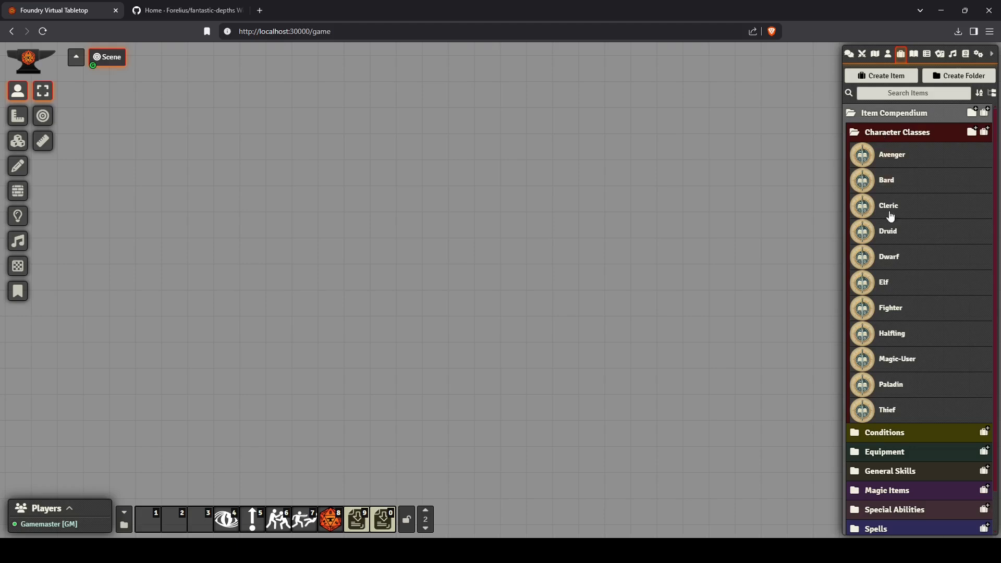
pyautogui.click(889, 133)
pyautogui.click(886, 154)
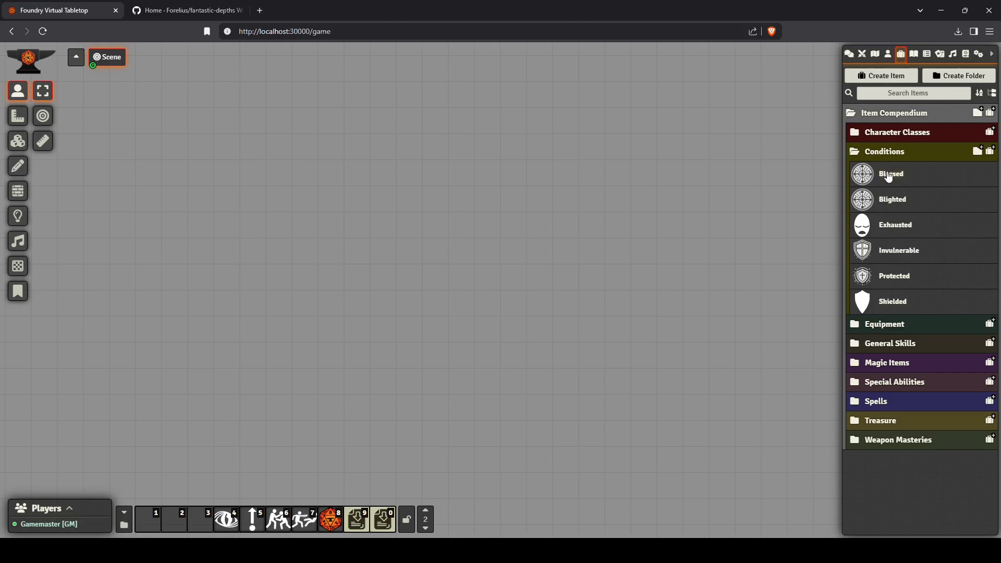
# Step: Review the Avenger class's description and level progression table from the Character Classes folder, and close its sheet
pyautogui.click(898, 134)
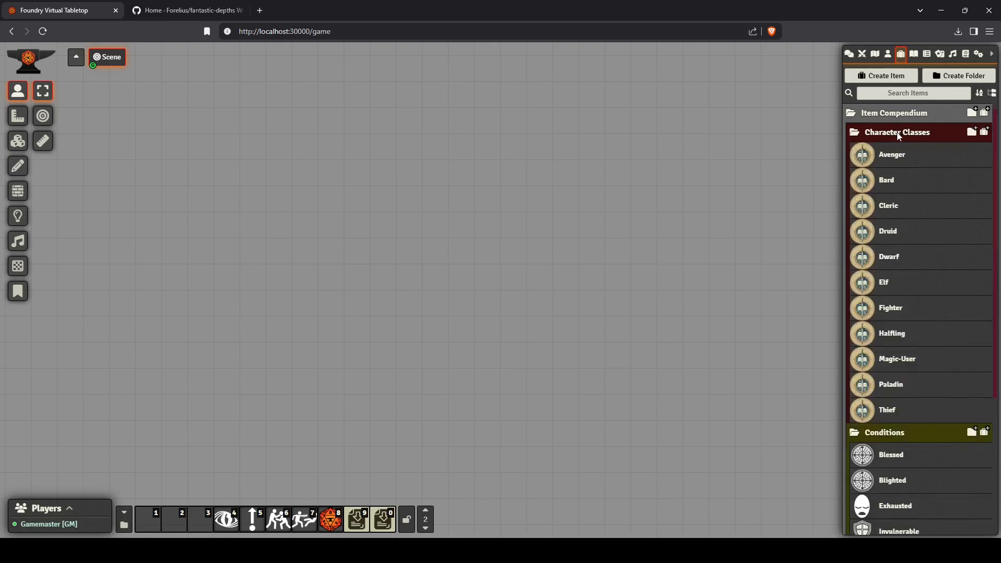
pyautogui.click(899, 163)
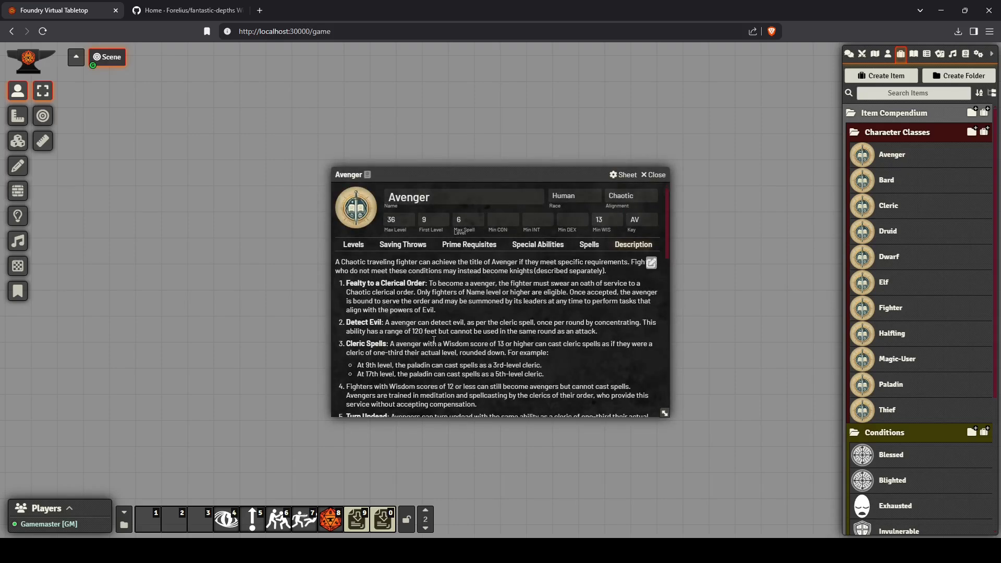
pyautogui.scroll(-10, 472, 336)
pyautogui.scroll(9, 365, 261)
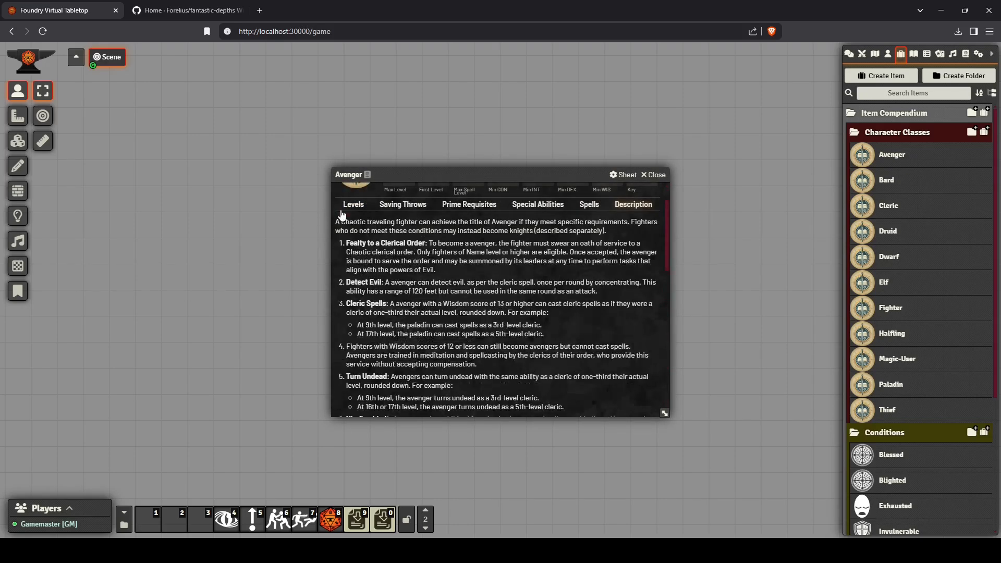
pyautogui.click(353, 204)
pyautogui.scroll(-3, 465, 256)
pyautogui.scroll(-1, 465, 256)
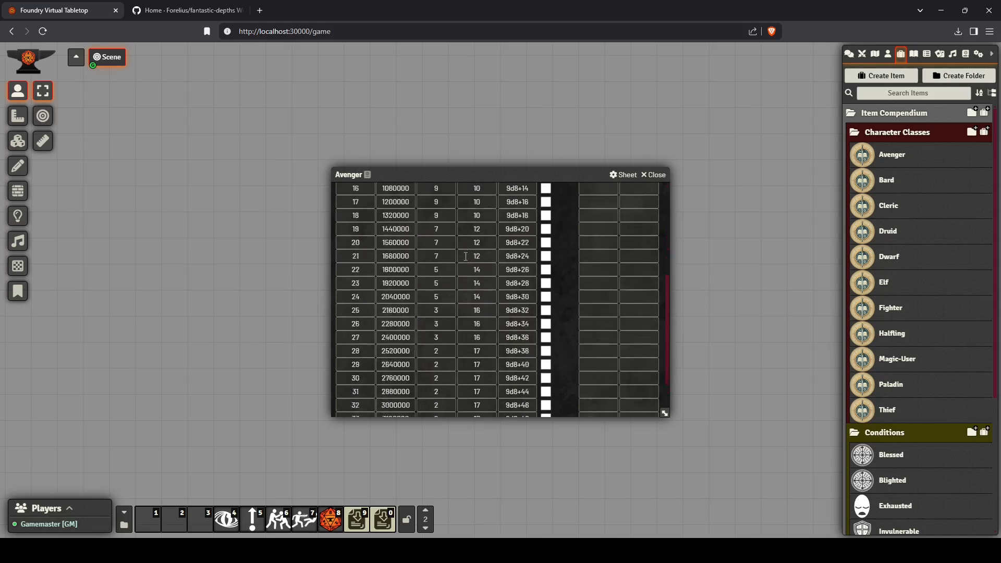
pyautogui.scroll(4, 466, 256)
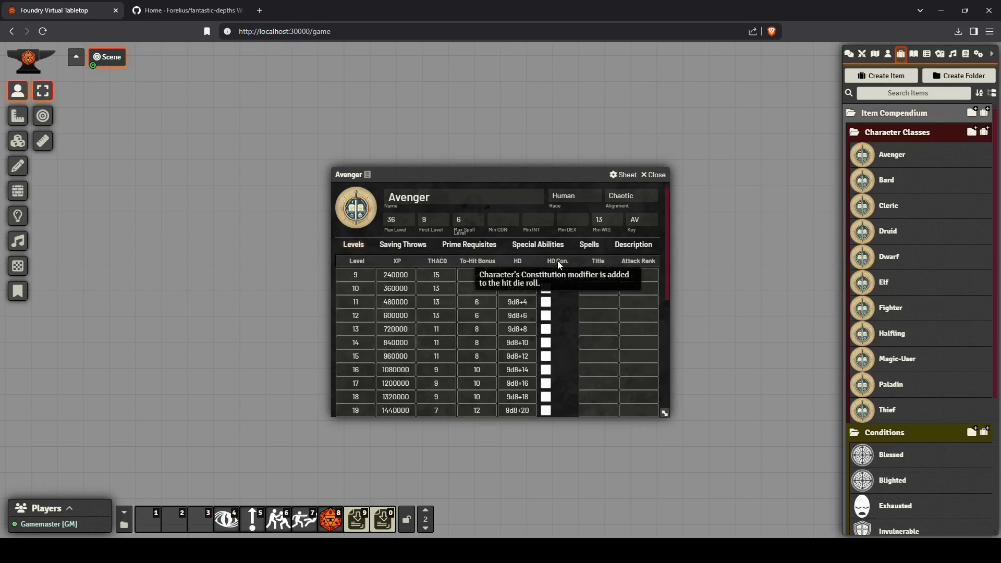
pyautogui.click(658, 175)
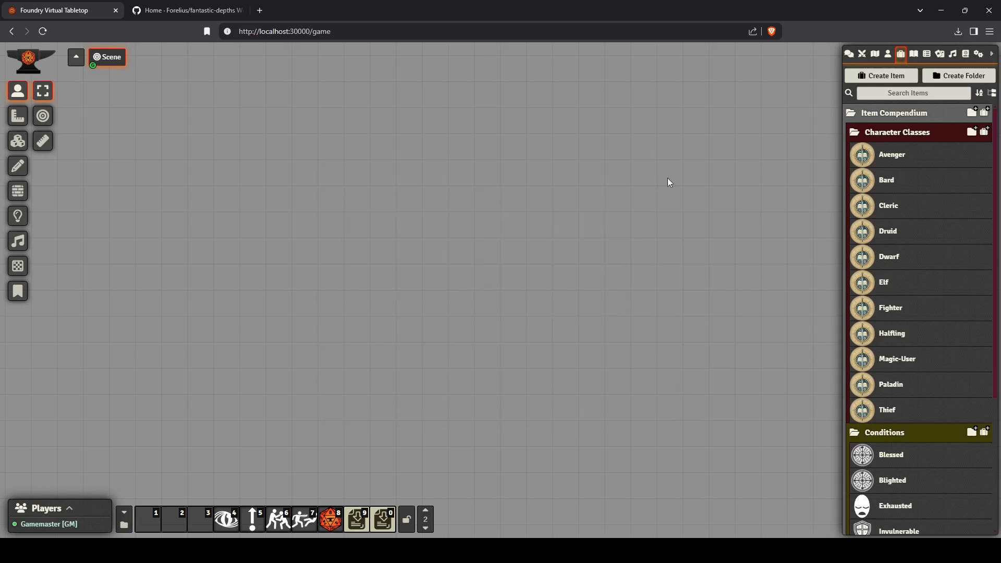
pyautogui.click(888, 157)
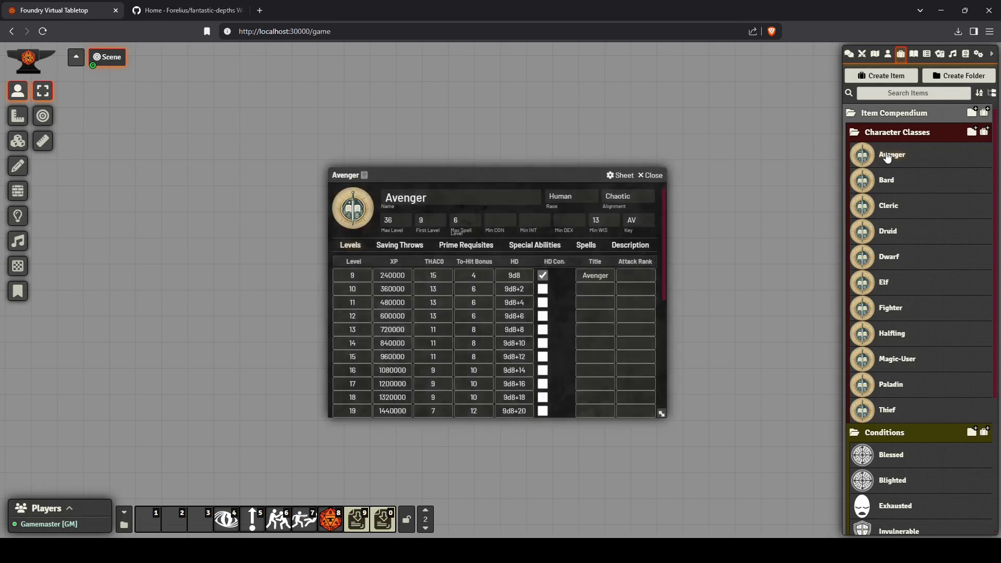
pyautogui.click(652, 176)
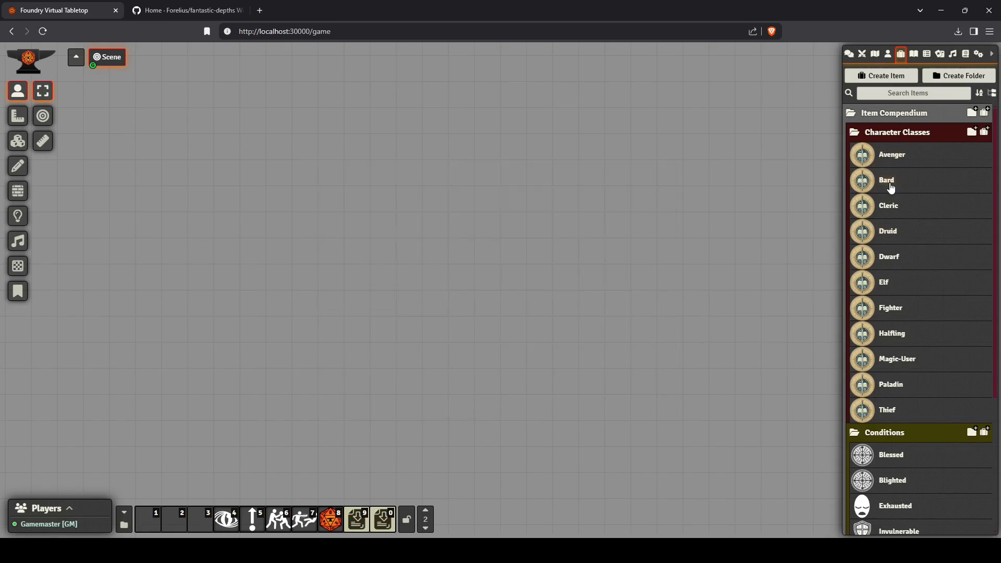
# Step: Open the Cleric class and review its level progression table
pyautogui.click(892, 209)
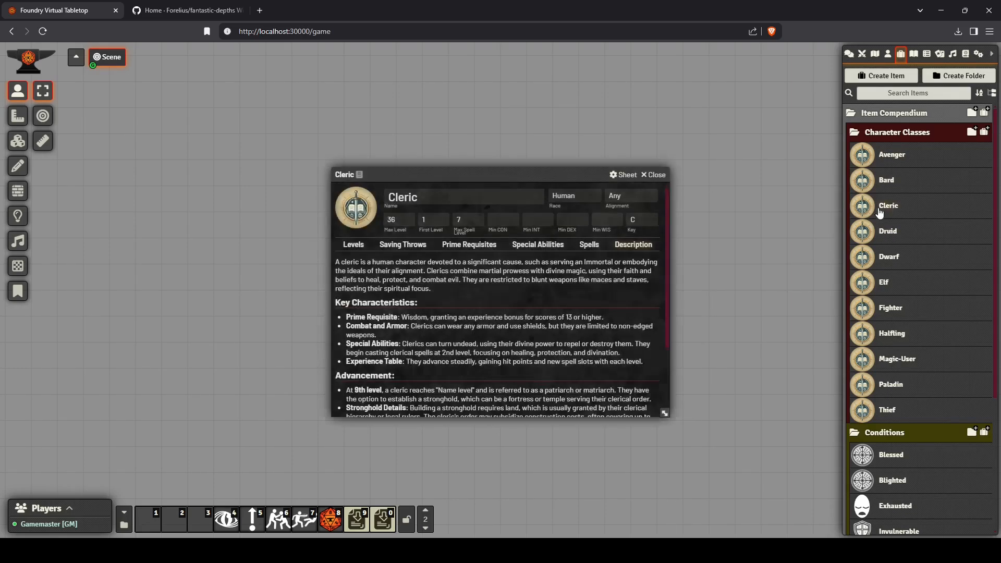
pyautogui.click(364, 248)
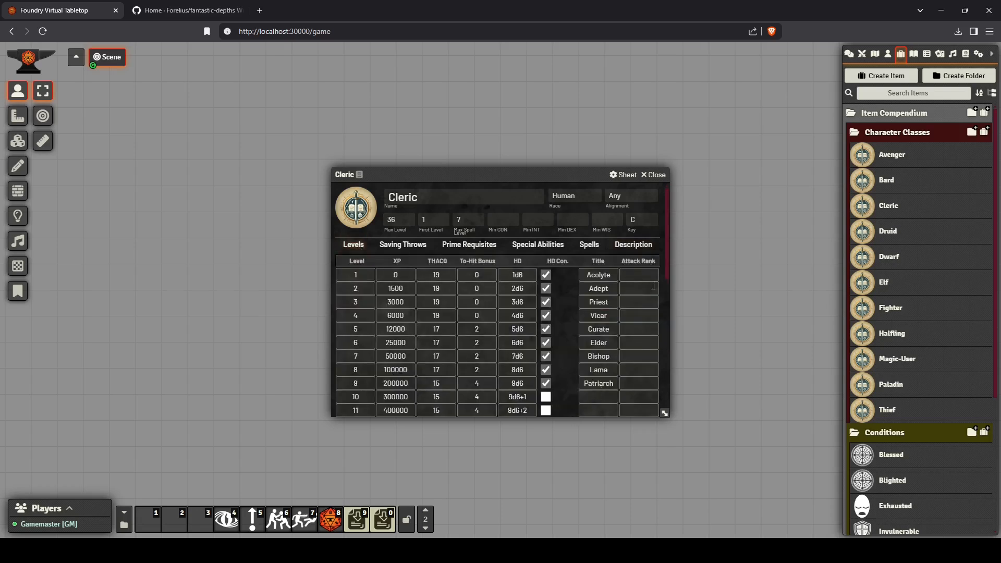
pyautogui.scroll(-6, 653, 297)
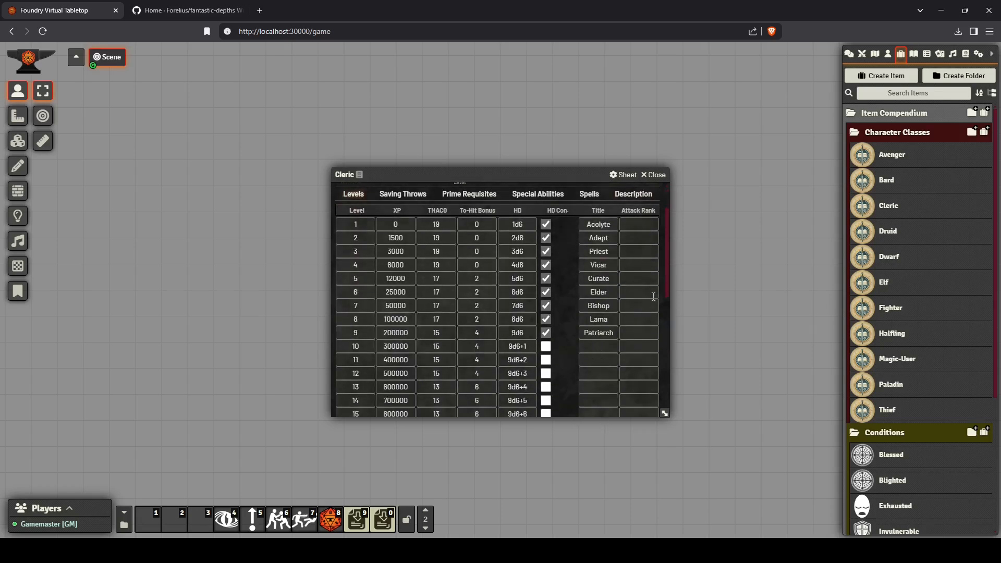
pyautogui.scroll(6, 649, 366)
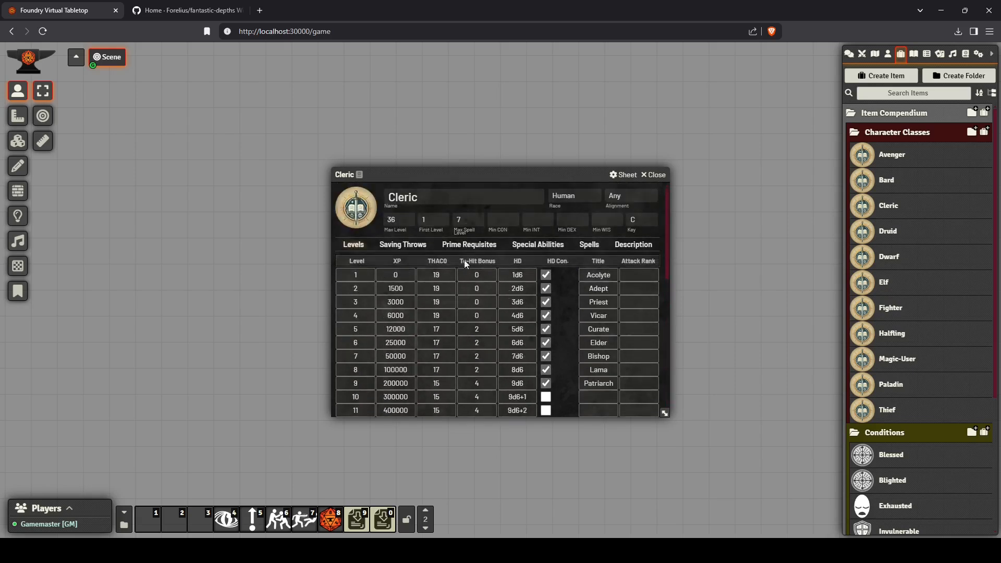
# Step: Review the Cleric's saving throws, prime requisites and special abilities
pyautogui.click(404, 245)
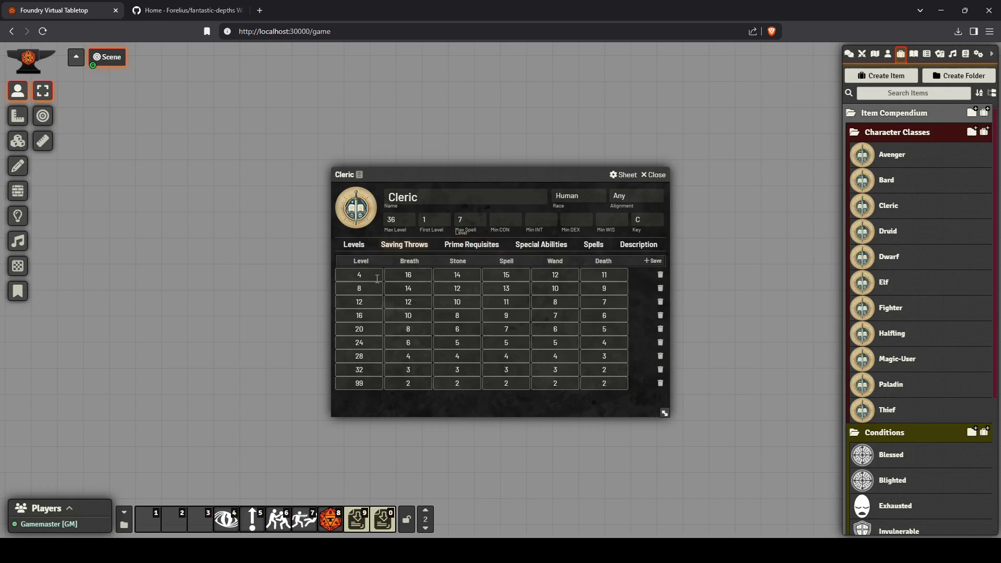
pyautogui.click(459, 249)
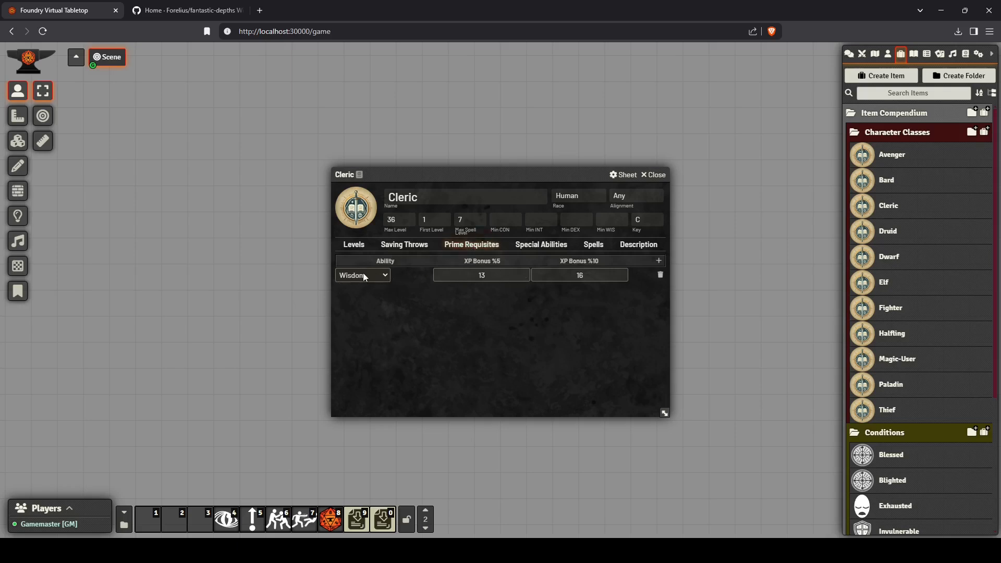
pyautogui.click(542, 245)
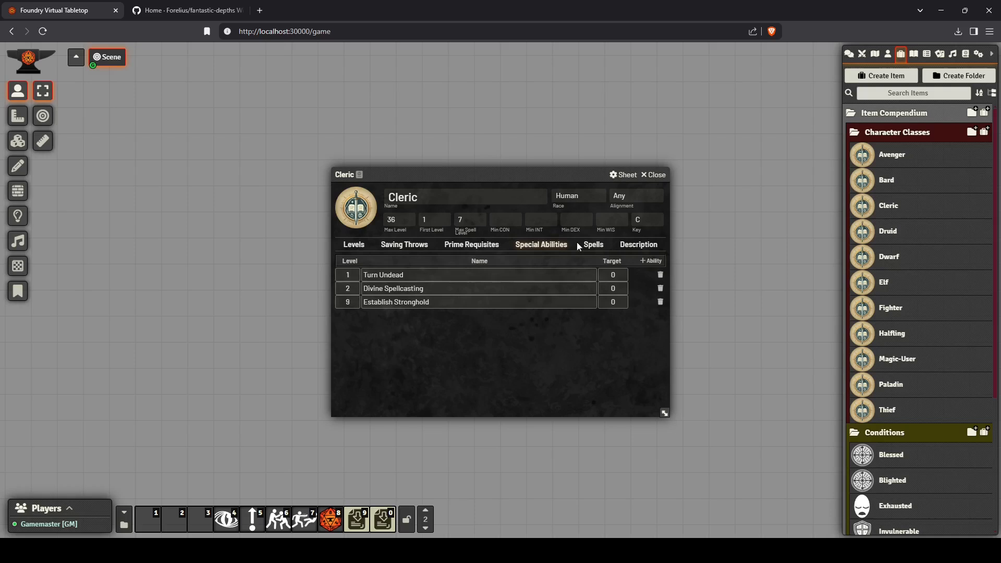
# Step: Examine the Cleric's spell progression table across all class levels
pyautogui.click(603, 247)
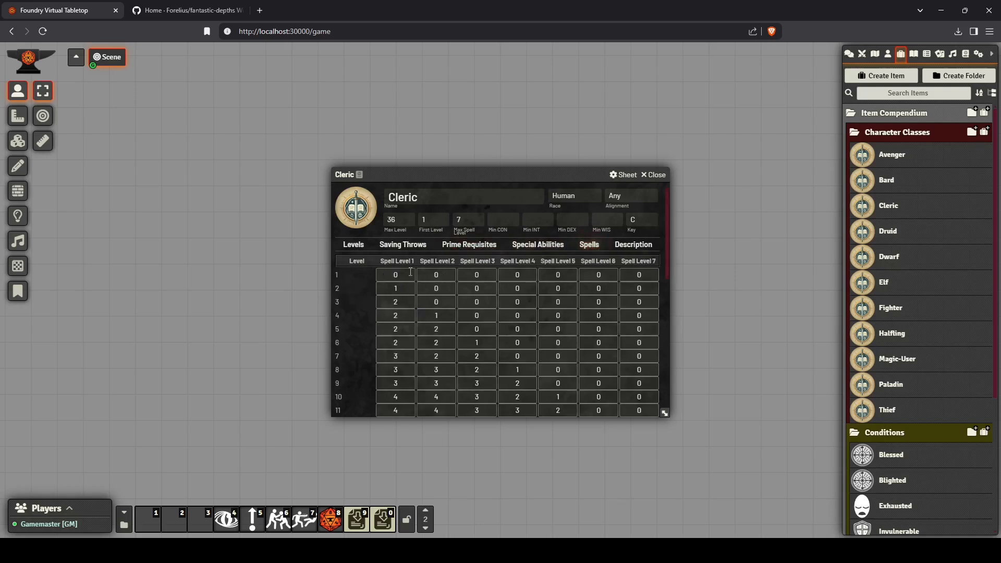
pyautogui.scroll(-2, 404, 272)
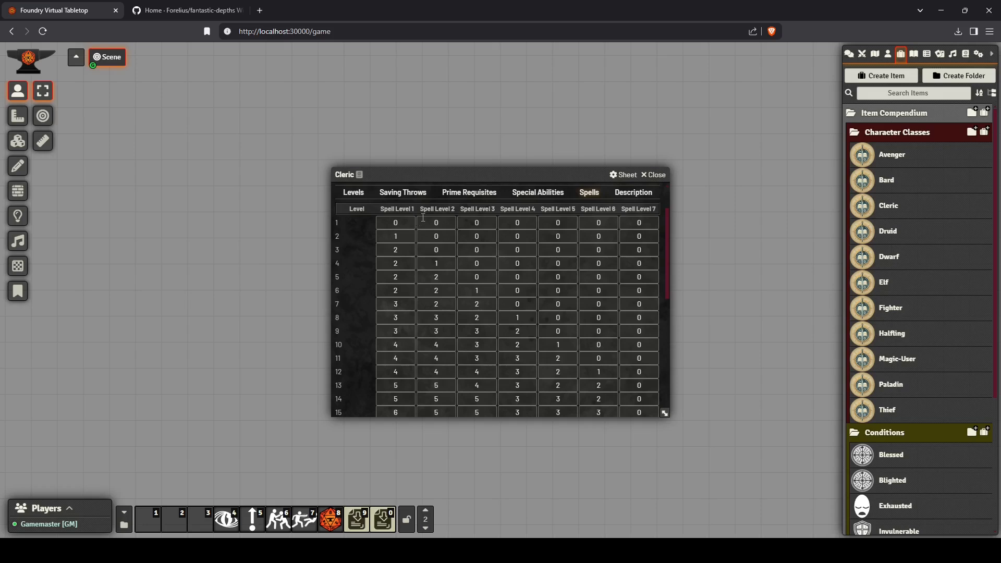
pyautogui.scroll(-5, 562, 268)
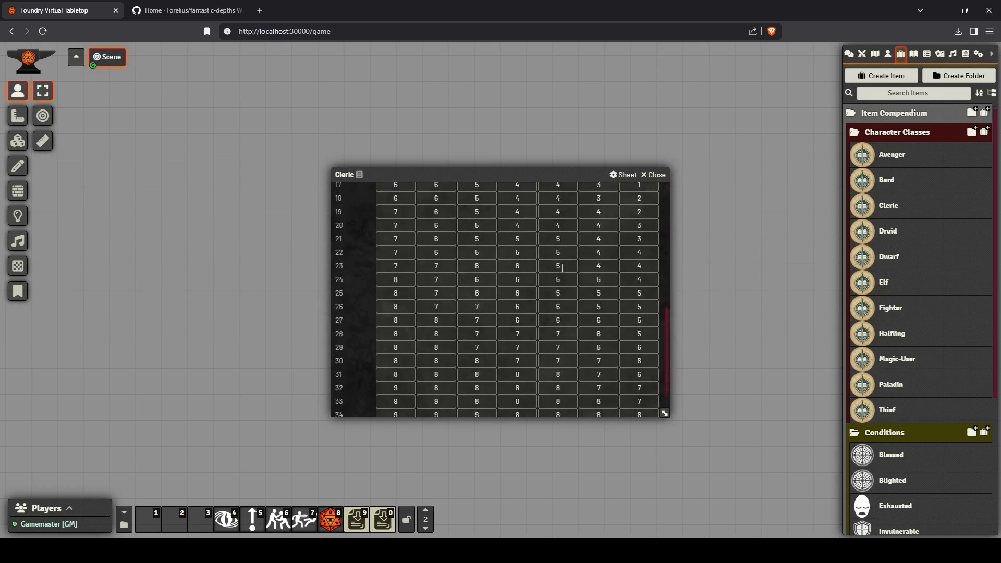
pyautogui.scroll(5, 562, 268)
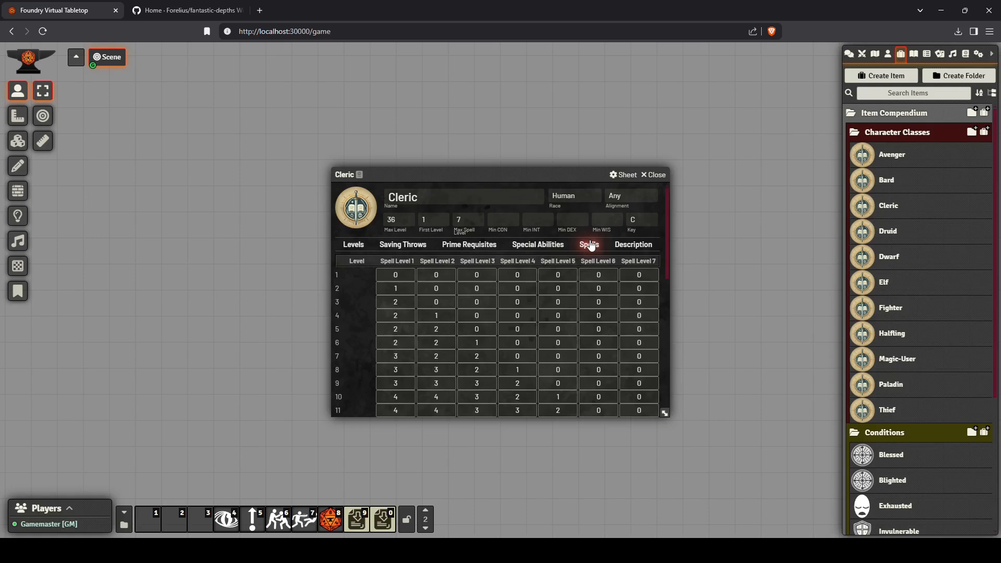
# Step: Review the Cleric's description and its alignment, first level, max spell level and key fields, and close the sheet
pyautogui.click(633, 245)
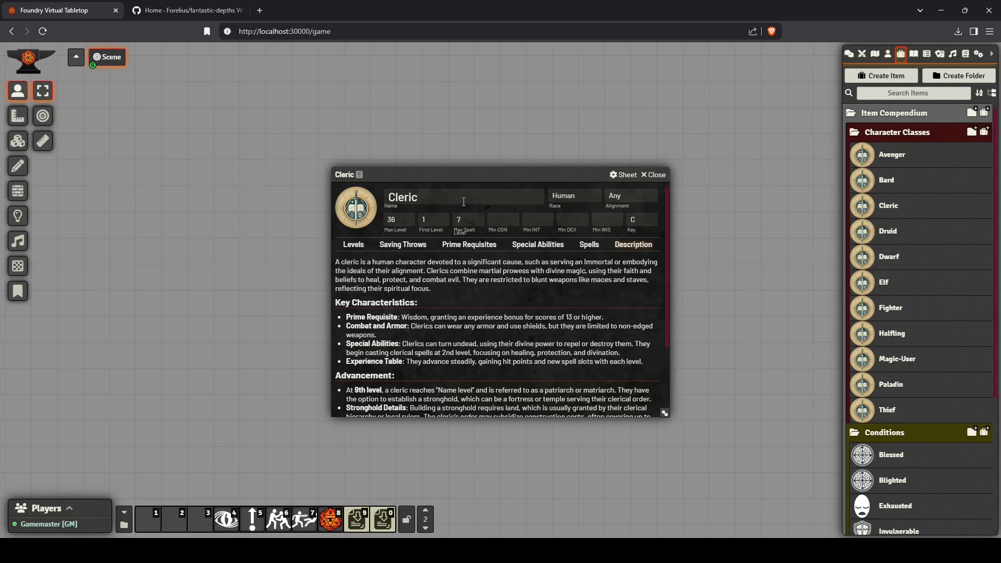
pyautogui.click(627, 191)
pyautogui.click(344, 246)
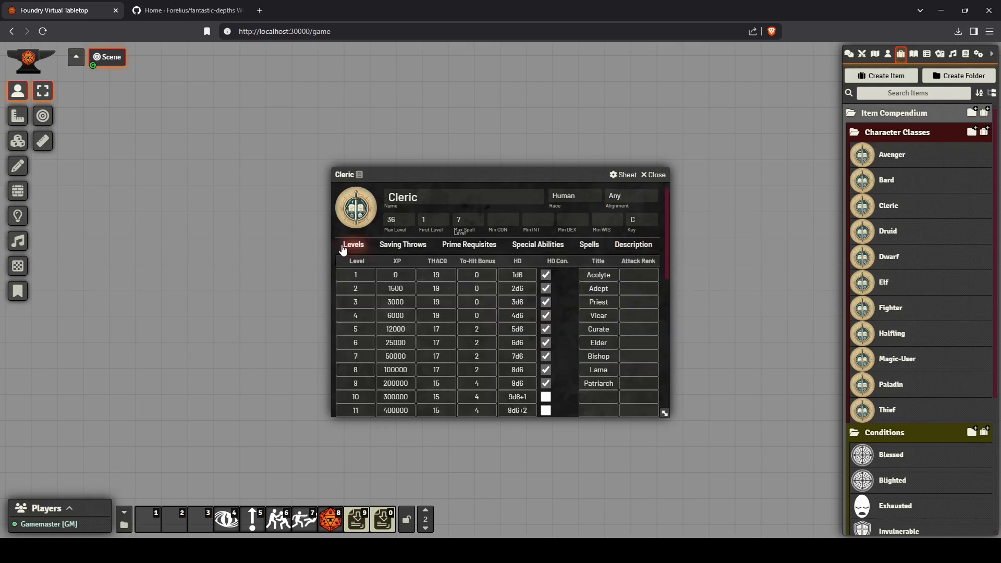
pyautogui.click(431, 221)
pyautogui.click(424, 218)
pyautogui.click(473, 224)
pyautogui.click(645, 220)
pyautogui.click(654, 175)
# Step: Inspect the Bard class sheet's header fields, close it, and open the Fighter class for comparison
pyautogui.click(888, 183)
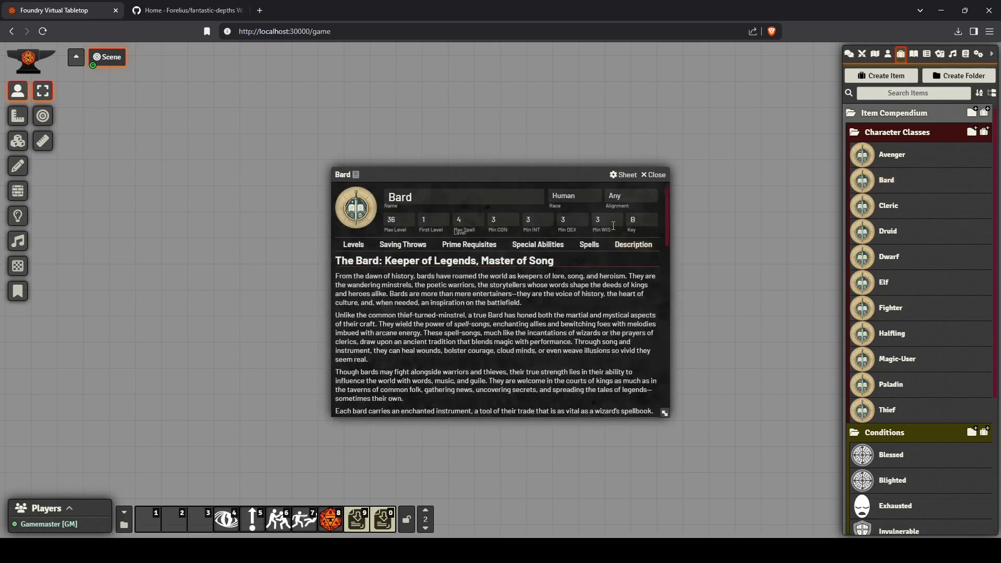
pyautogui.click(656, 181)
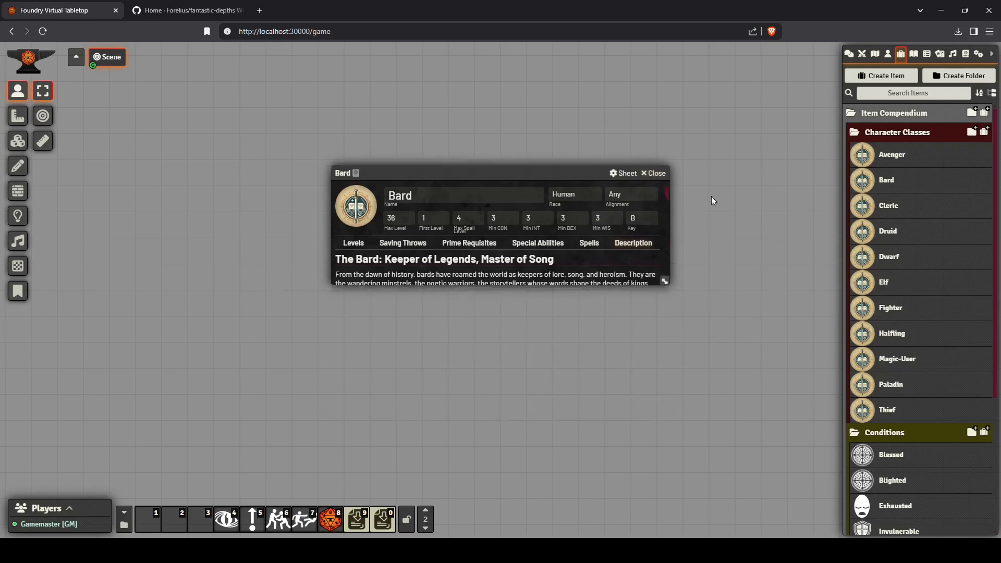
pyautogui.click(893, 312)
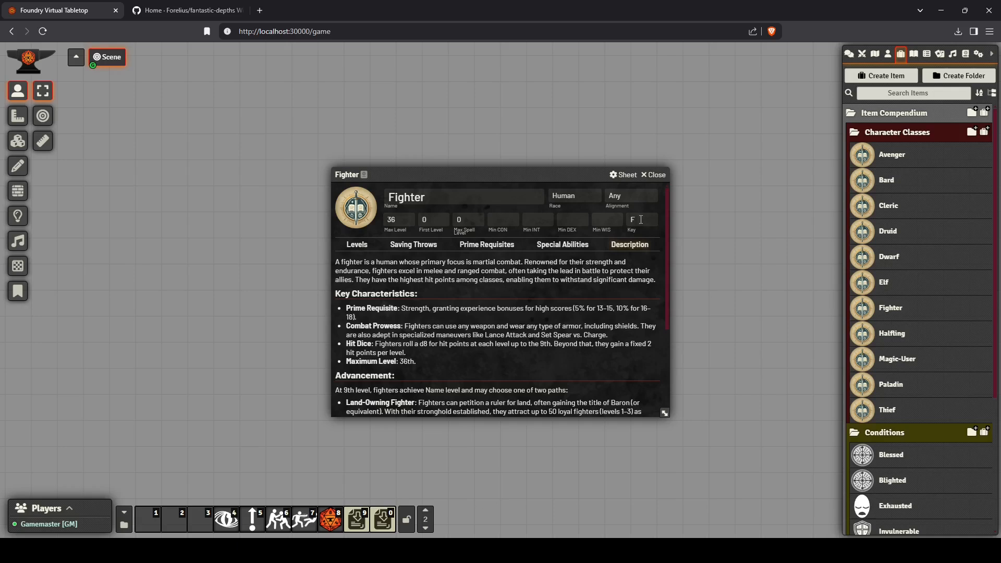
# Step: Inspect the Fighter's key field, close its sheet and collapse the Character Classes folder
pyautogui.click(639, 222)
pyautogui.moveTo(640, 222); pyautogui.dragTo(627, 224)
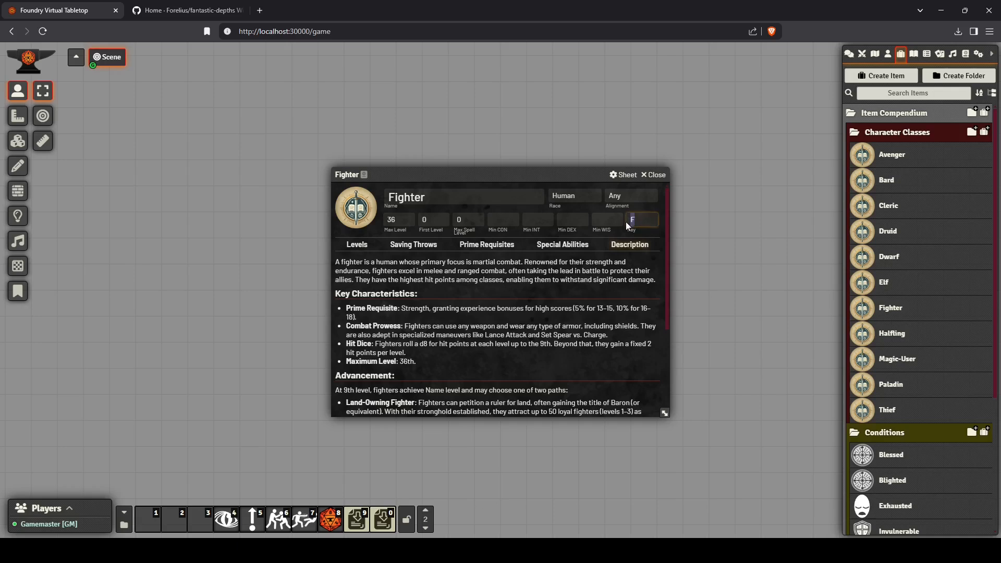
pyautogui.click(654, 174)
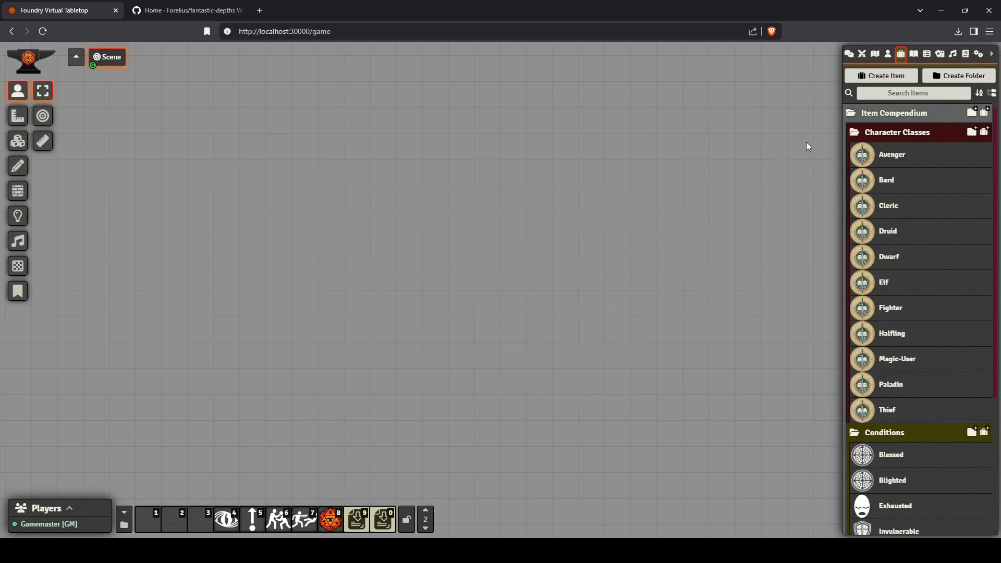
pyautogui.click(880, 131)
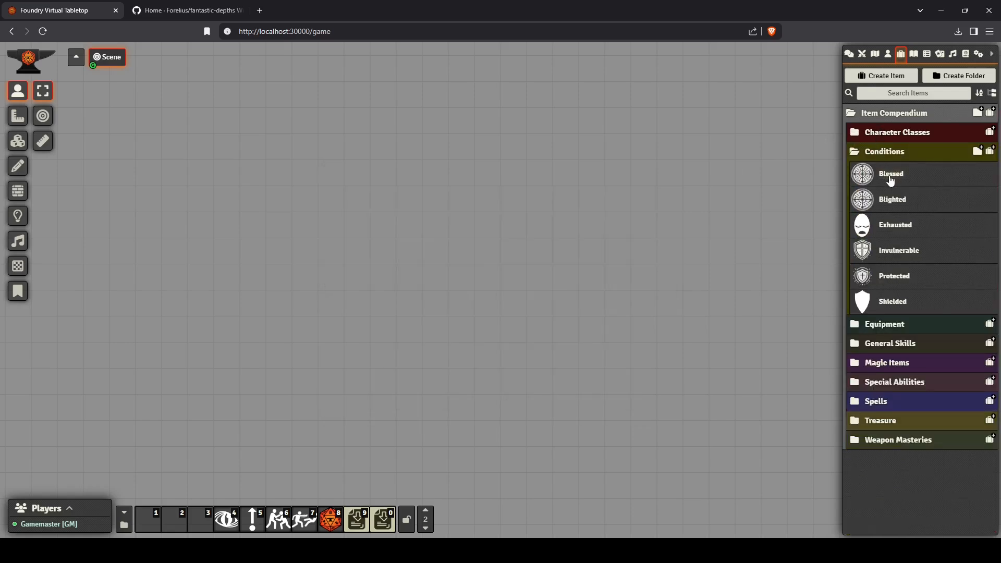
# Step: Review the Blessed condition's effects and description, close its sheet and collapse the Conditions folder
pyautogui.click(890, 174)
pyautogui.click(425, 254)
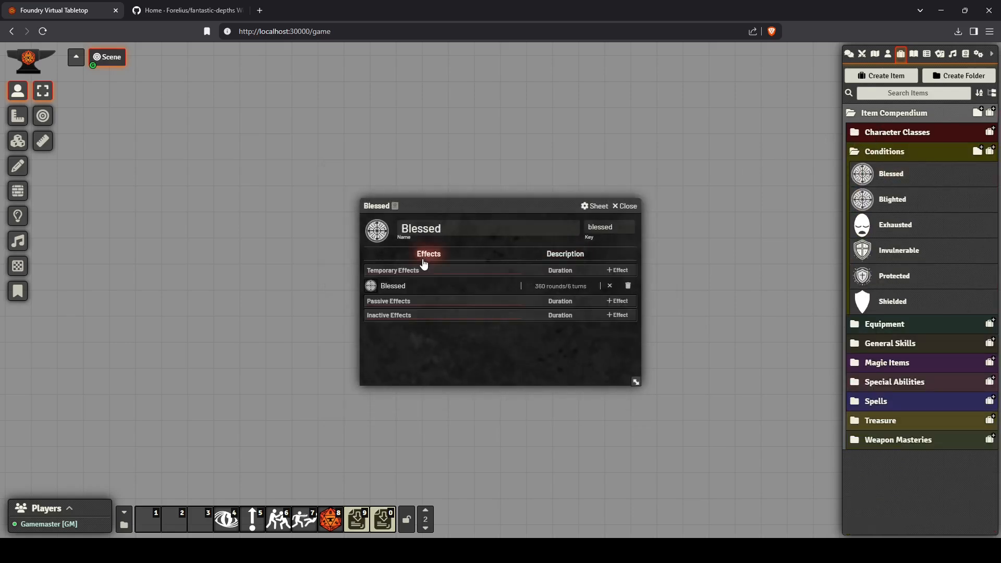
pyautogui.click(576, 253)
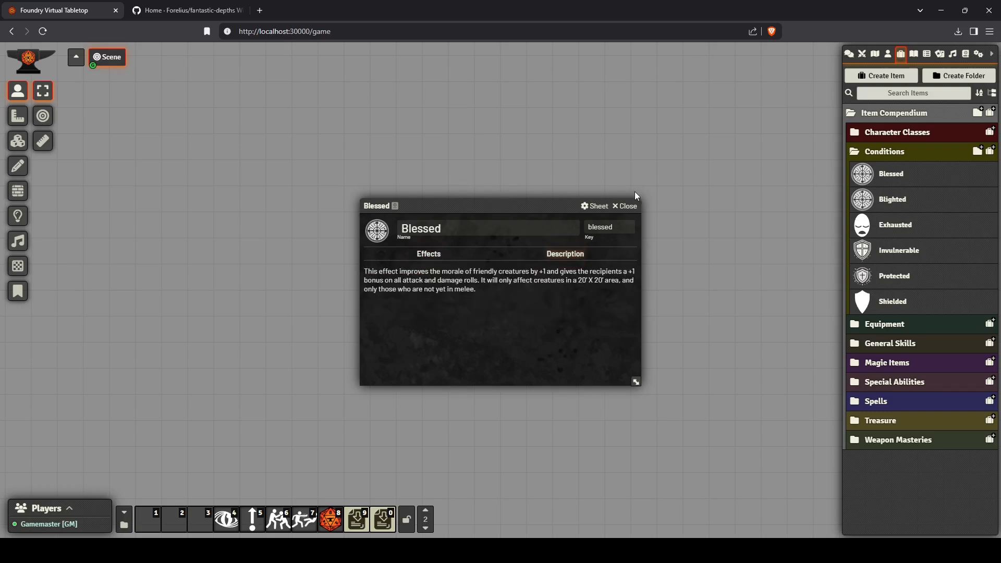
pyautogui.click(451, 254)
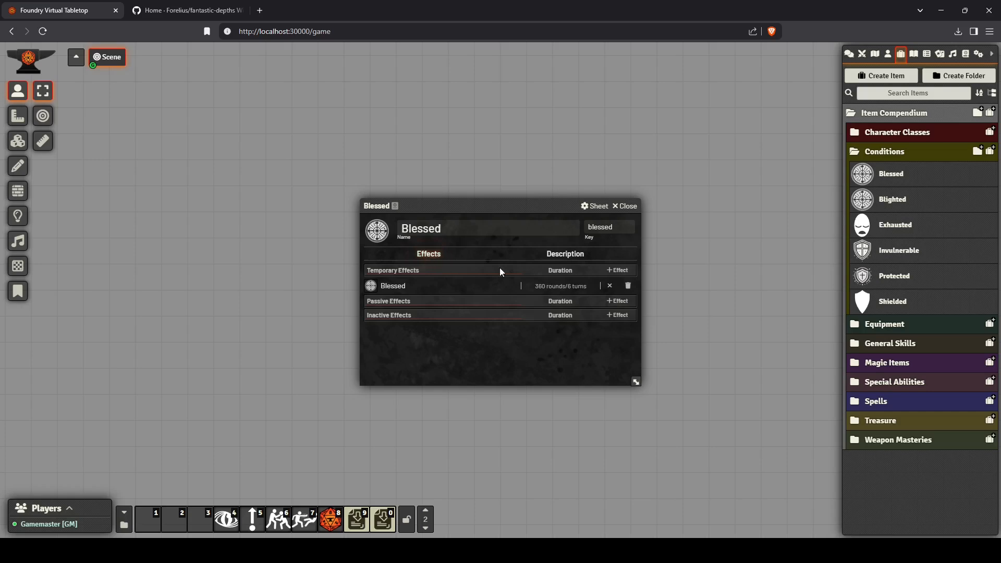
pyautogui.click(631, 207)
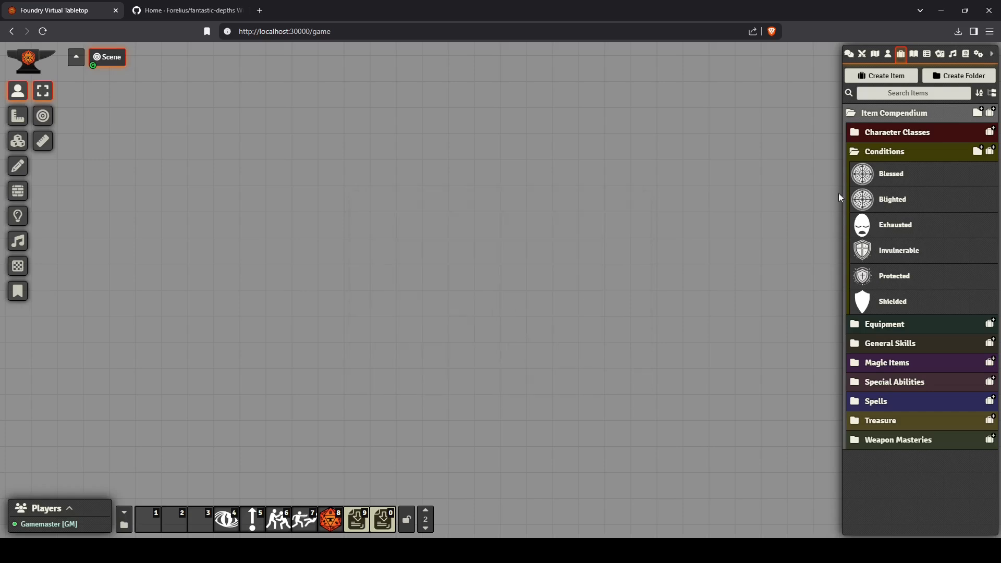
pyautogui.click(896, 151)
# Step: Browse the Adventuring Gear items within the Equipment folder and collapse that subfolder
pyautogui.click(882, 170)
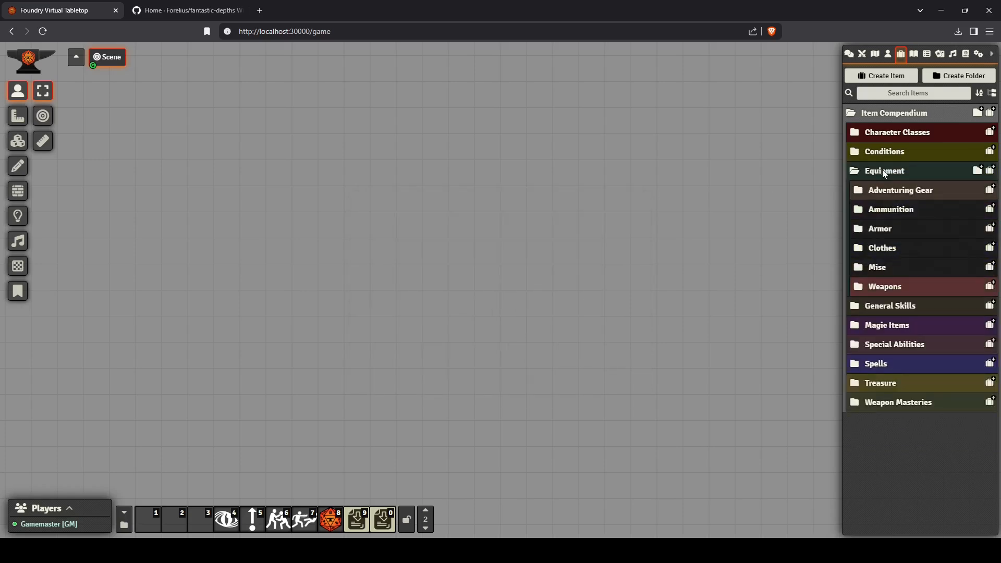
pyautogui.click(884, 196)
pyautogui.scroll(-10, 896, 233)
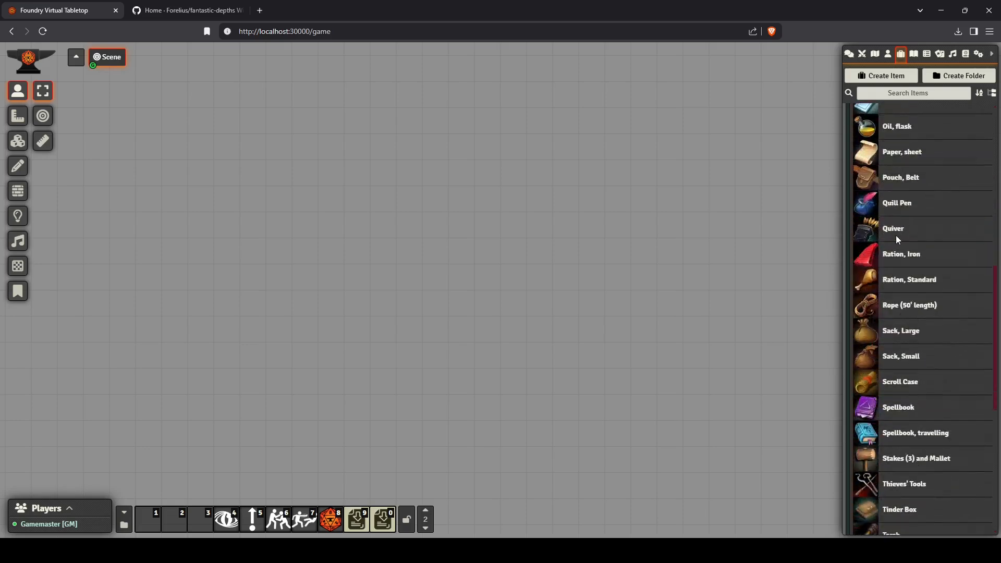
pyautogui.scroll(8, 886, 271)
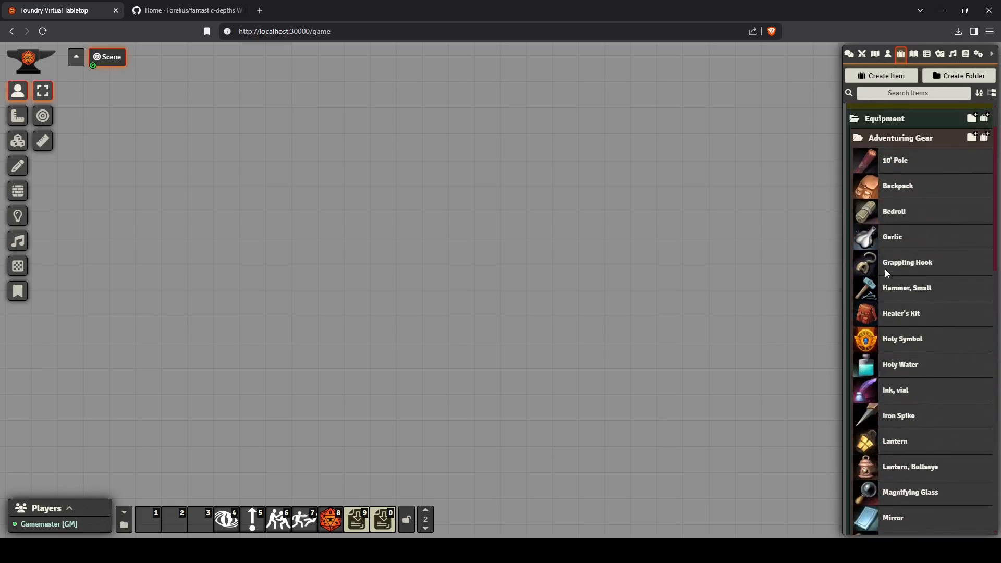
pyautogui.scroll(1, 886, 272)
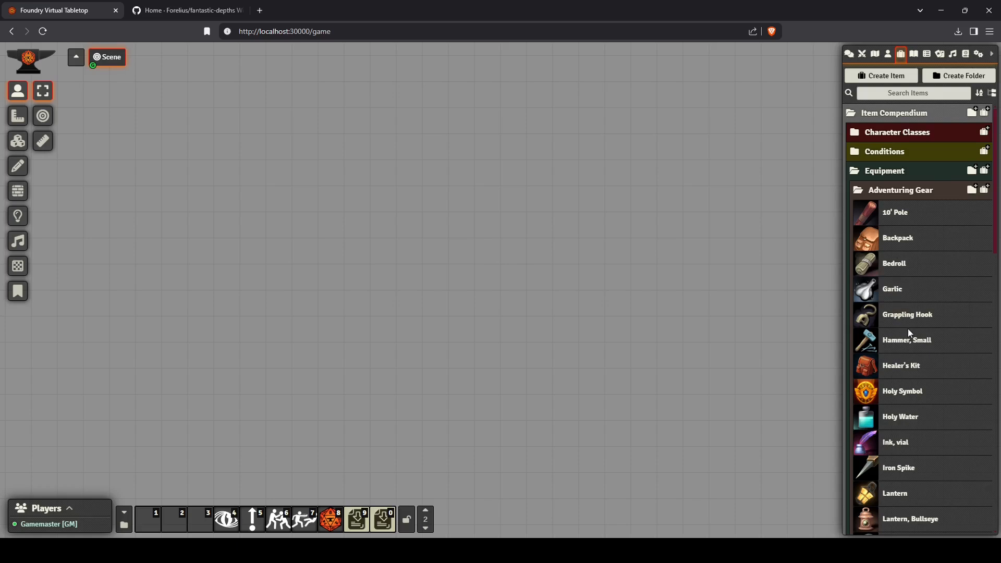
pyautogui.scroll(-3, 909, 333)
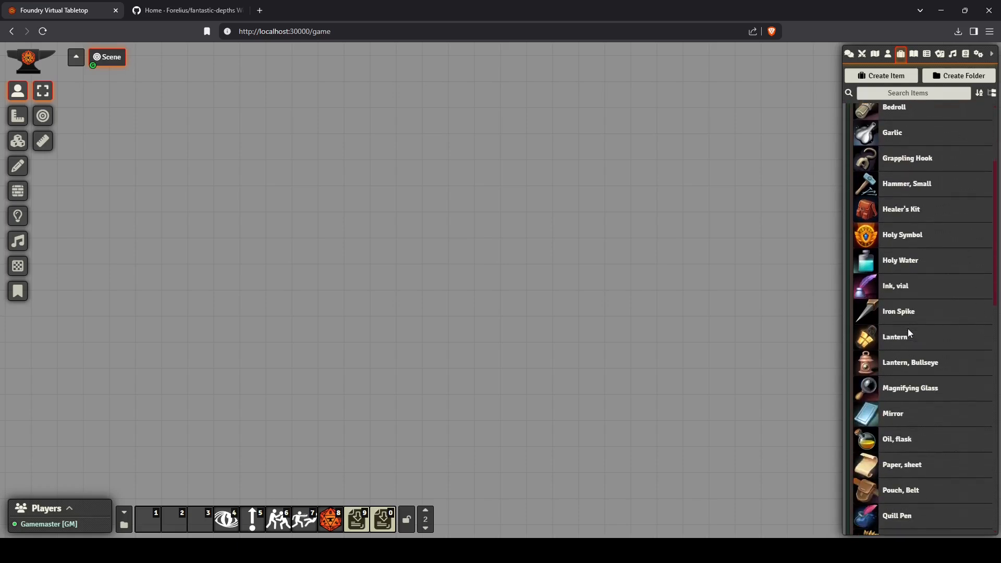
pyautogui.scroll(-3, 902, 358)
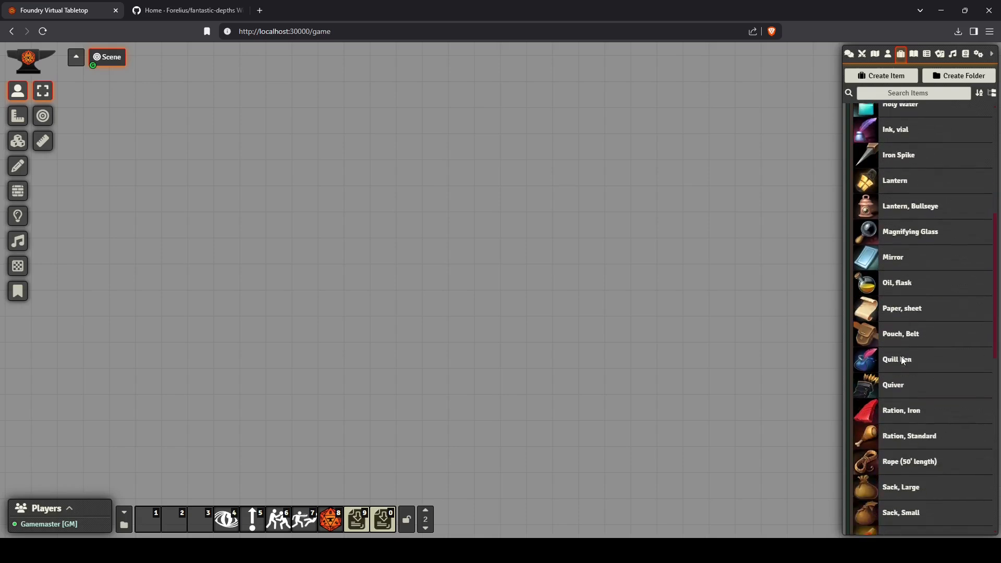
pyautogui.scroll(6, 904, 359)
pyautogui.click(906, 191)
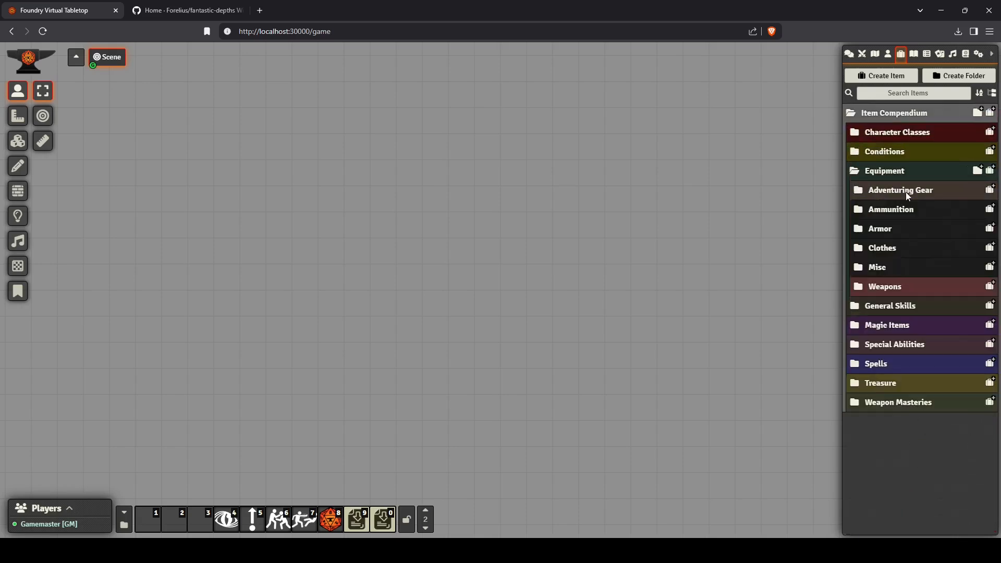
# Step: Browse the Ammunition, Armor and Clothes subfolders of Equipment, collapsing Clothes when done
pyautogui.click(880, 209)
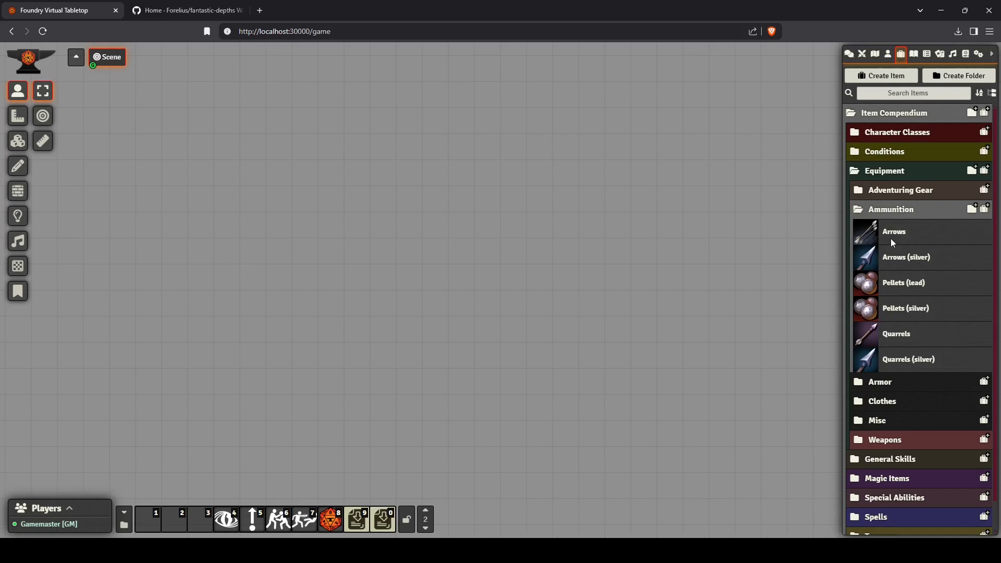
pyautogui.click(898, 386)
pyautogui.scroll(-4, 898, 386)
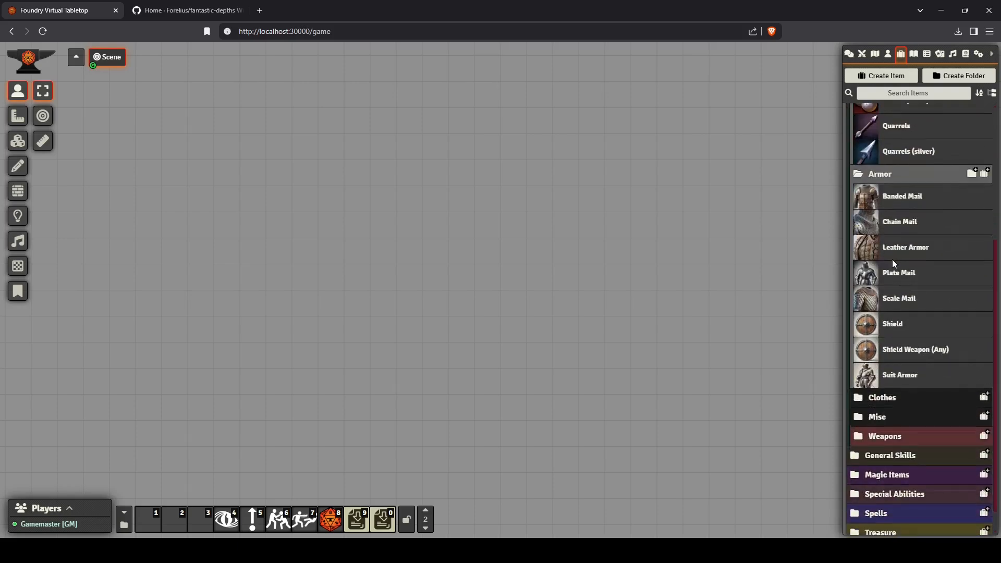
pyautogui.click(898, 396)
pyautogui.scroll(-3, 884, 313)
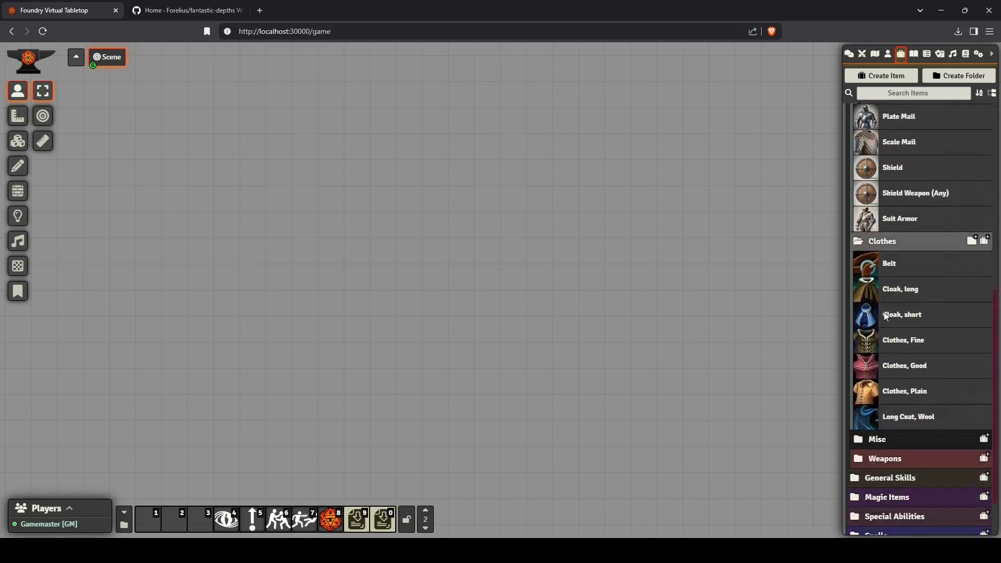
pyautogui.click(890, 244)
# Step: Look through the Misc equipment subfolder, and collapse both Misc and Armor
pyautogui.click(886, 390)
pyautogui.scroll(-5, 884, 339)
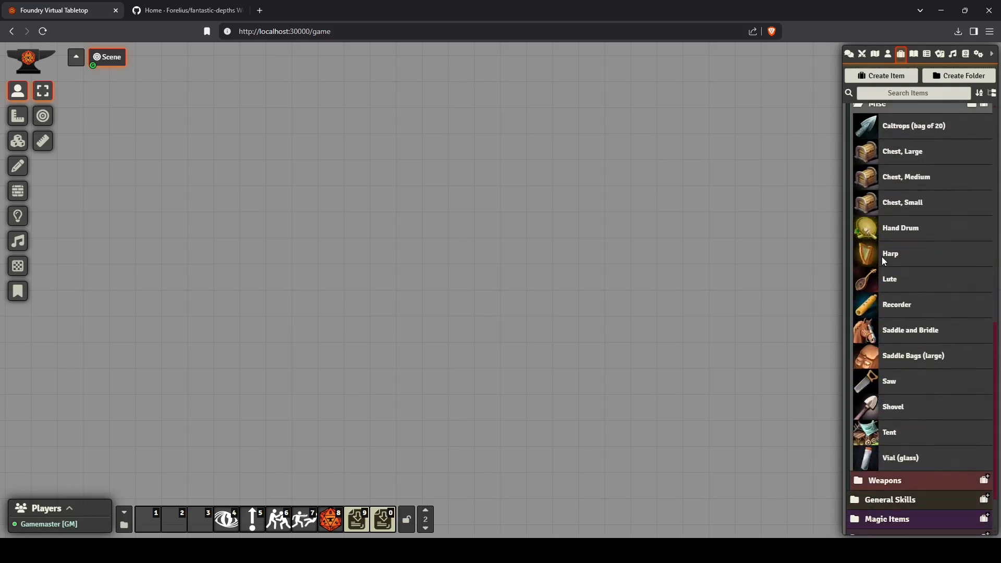
pyautogui.scroll(2, 884, 261)
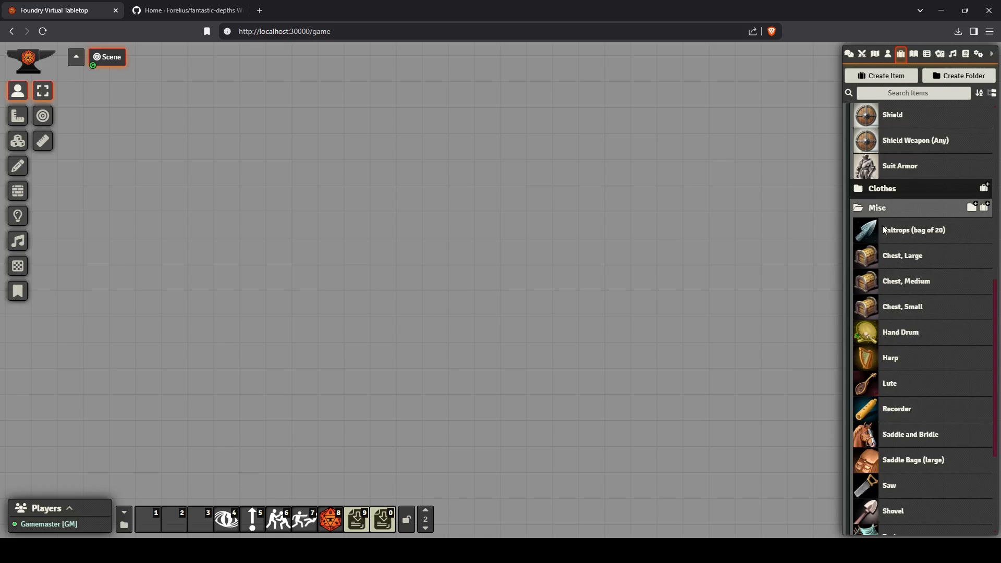
pyautogui.click(882, 210)
pyautogui.scroll(2, 886, 250)
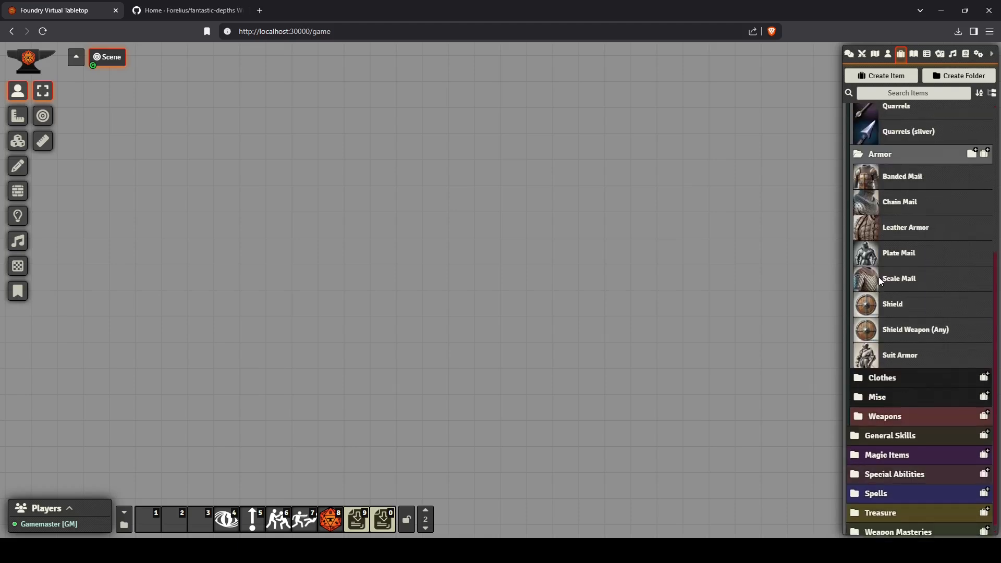
pyautogui.scroll(4, 901, 228)
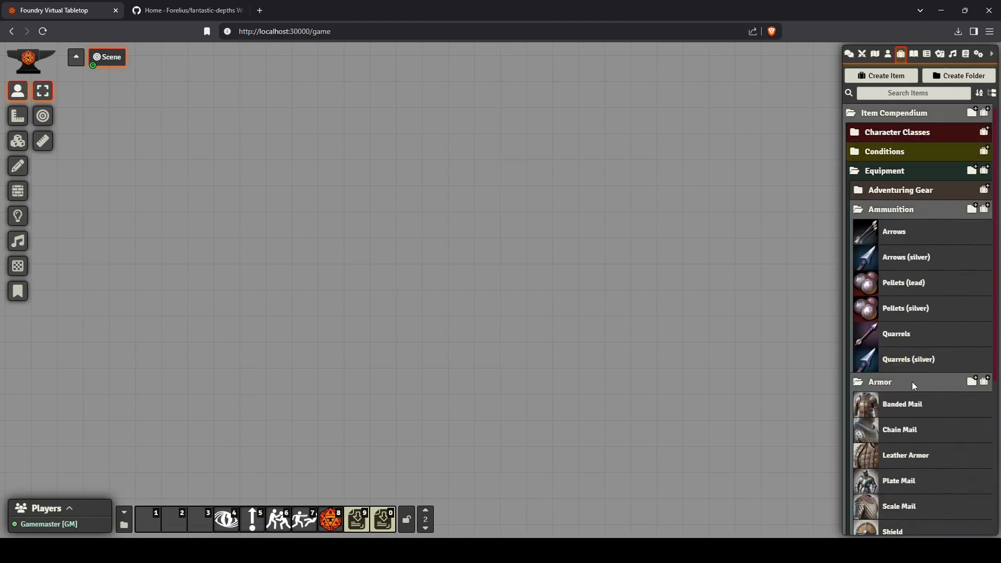
pyautogui.click(914, 385)
# Step: Browse the full list of items in the Weapons subfolder and collapse the open Equipment subfolders
pyautogui.click(890, 439)
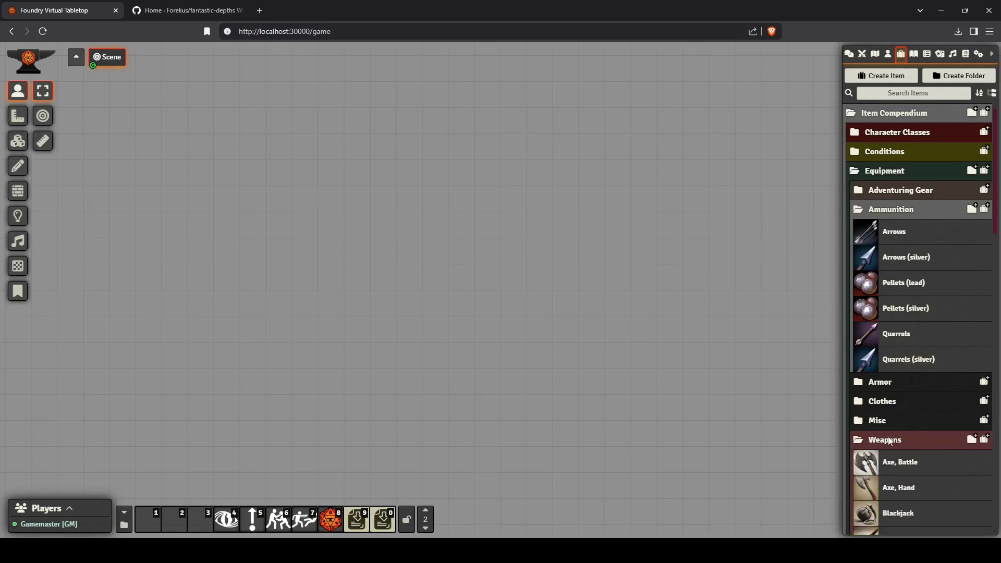
pyautogui.click(875, 211)
pyautogui.scroll(-4, 875, 213)
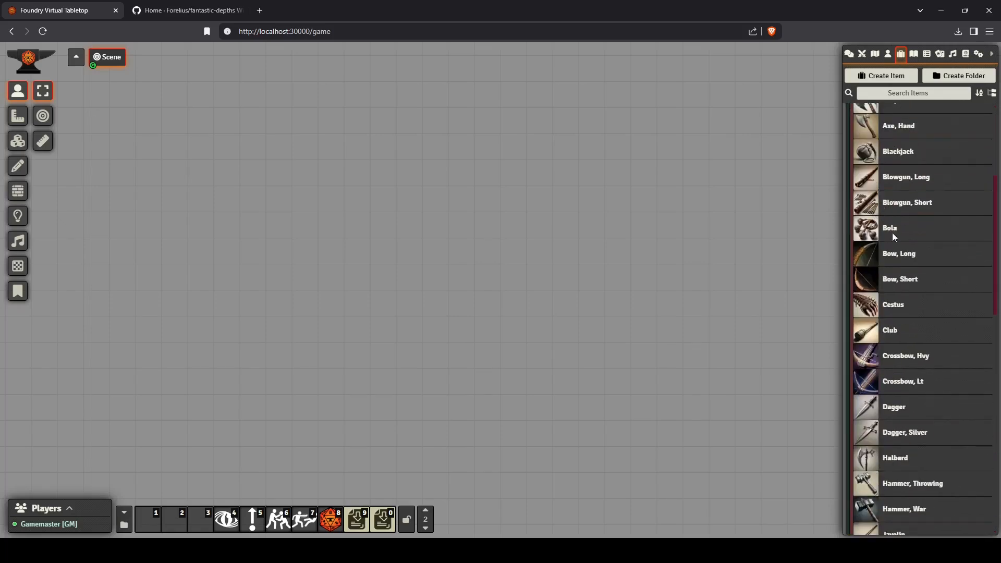
pyautogui.scroll(-2, 907, 260)
pyautogui.scroll(-10, 915, 281)
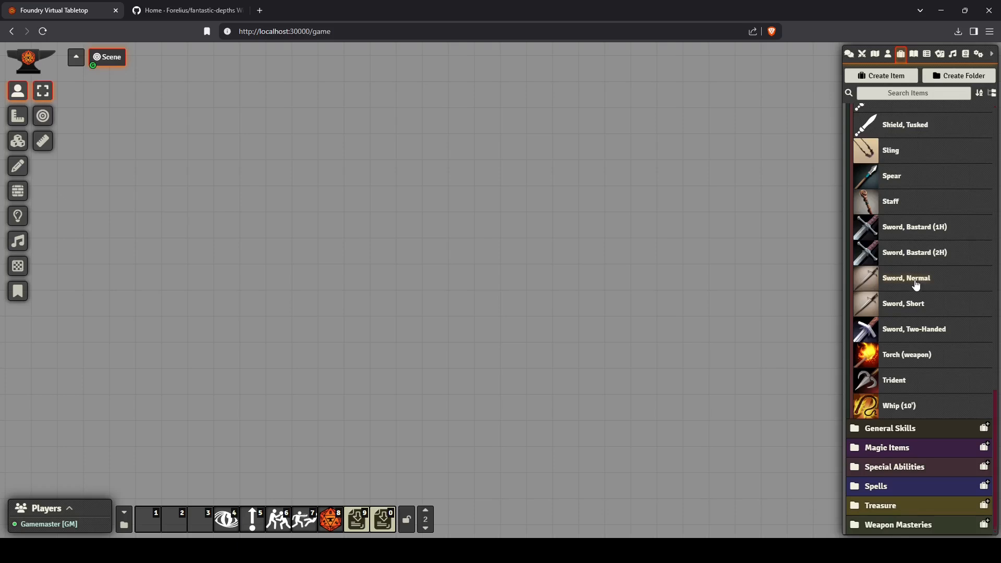
pyautogui.scroll(7, 913, 282)
pyautogui.scroll(5, 914, 282)
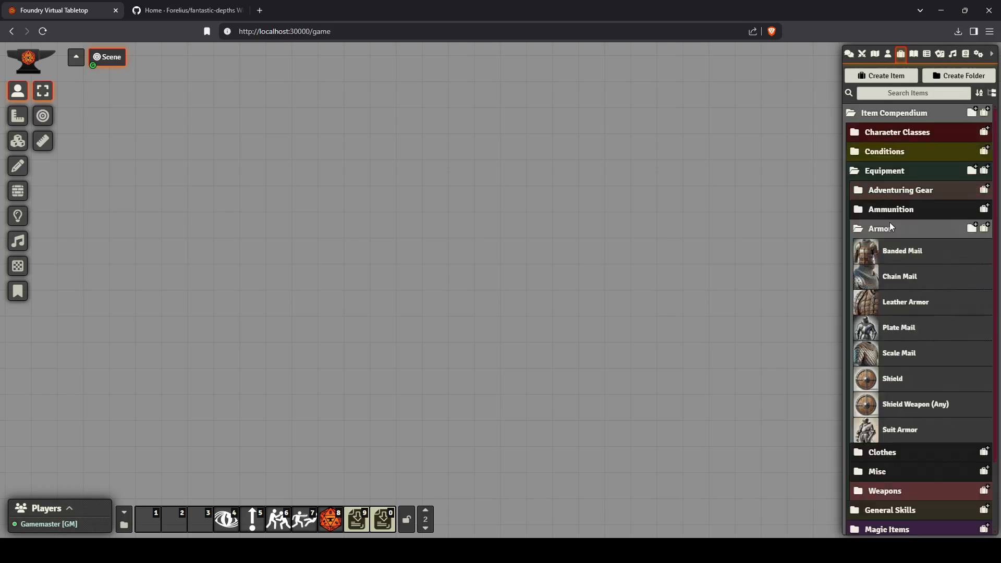
pyautogui.click(890, 224)
# Step: Open the 10' Pole from Adventuring Gear and review its description and attributes
pyautogui.click(889, 192)
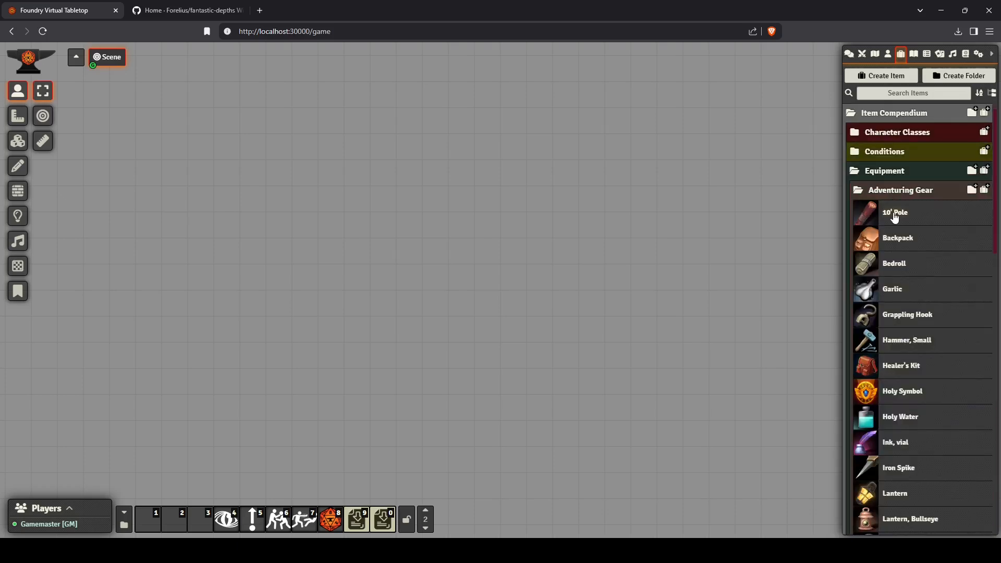
pyautogui.click(895, 215)
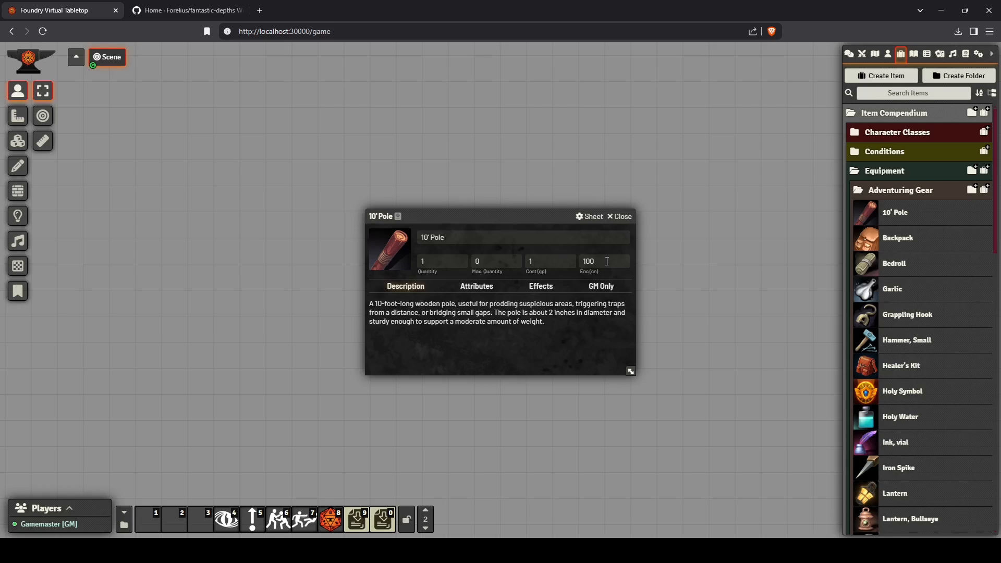
pyautogui.click(490, 286)
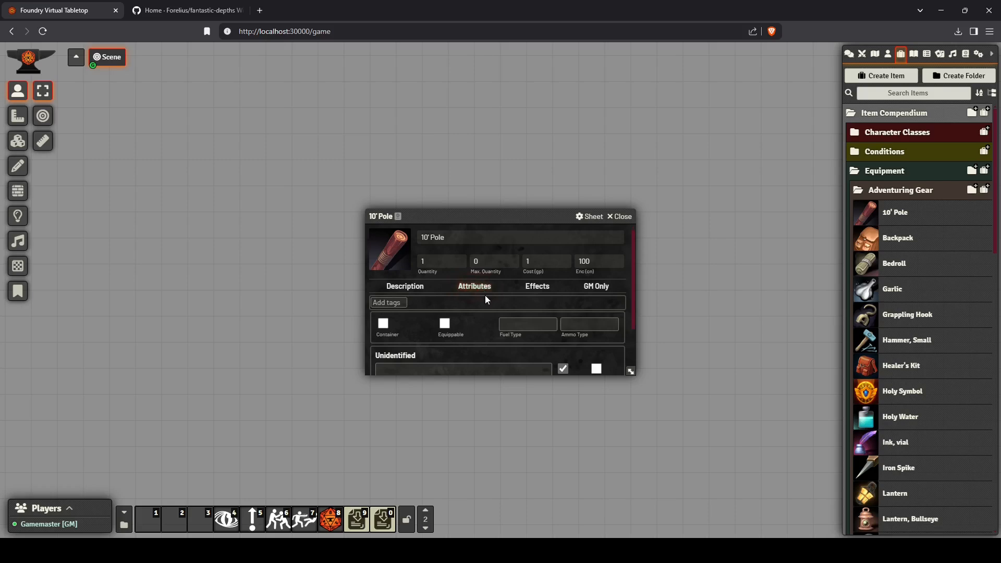
pyautogui.scroll(-1, 485, 296)
pyautogui.scroll(1, 485, 297)
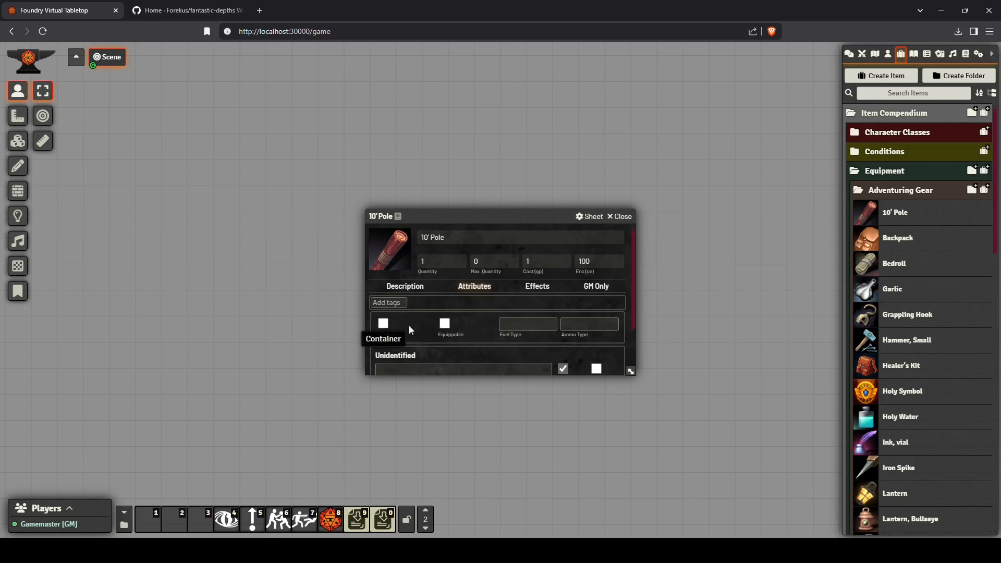
# Step: Open the Backpack sheet beside the 10' Pole and examine its tags, container, equippable, fuel type and ammo type attributes
pyautogui.click(889, 241)
pyautogui.moveTo(520, 214); pyautogui.dragTo(232, 206)
pyautogui.click(176, 277)
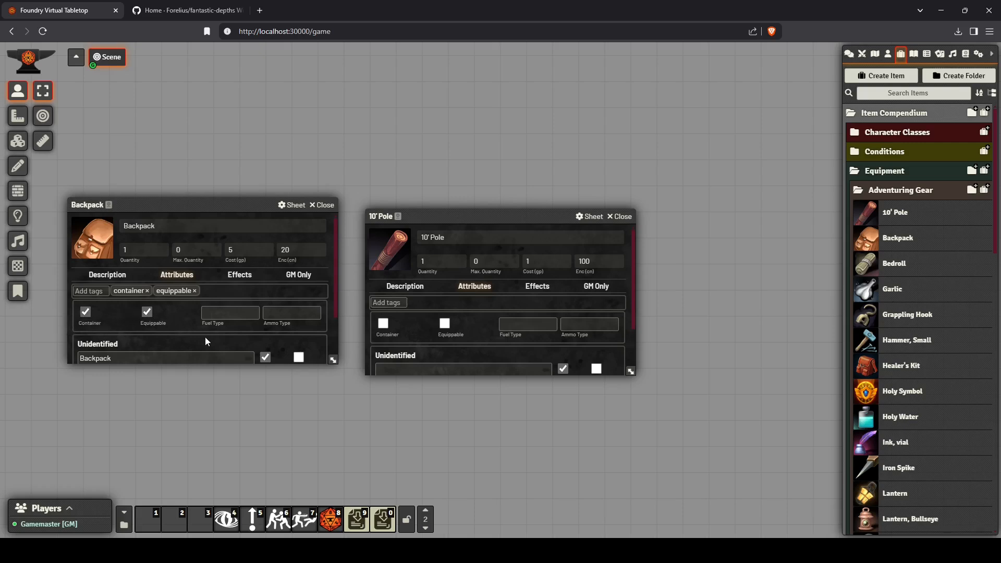
pyautogui.scroll(-1, 205, 337)
pyautogui.scroll(1, 204, 332)
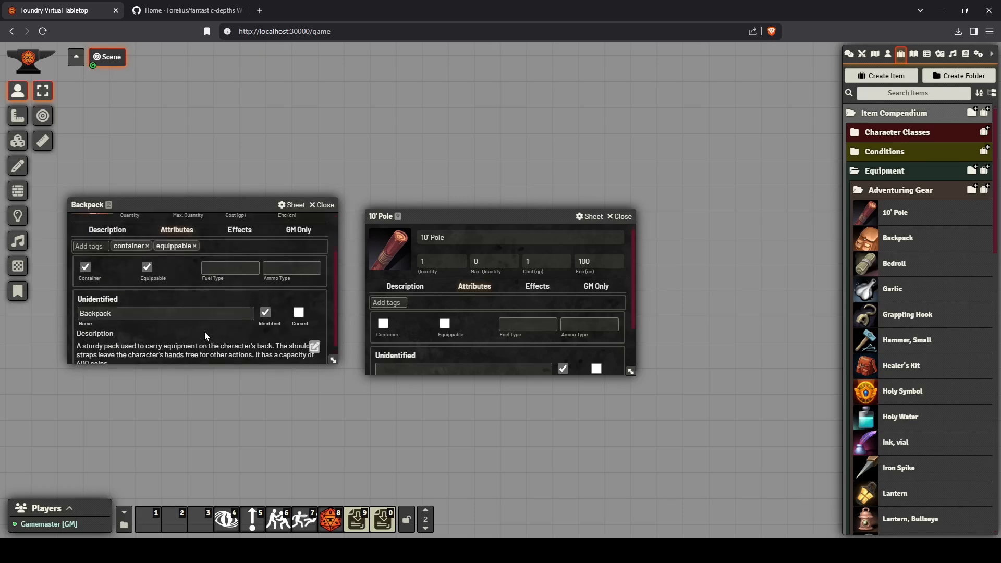
pyautogui.click(229, 312)
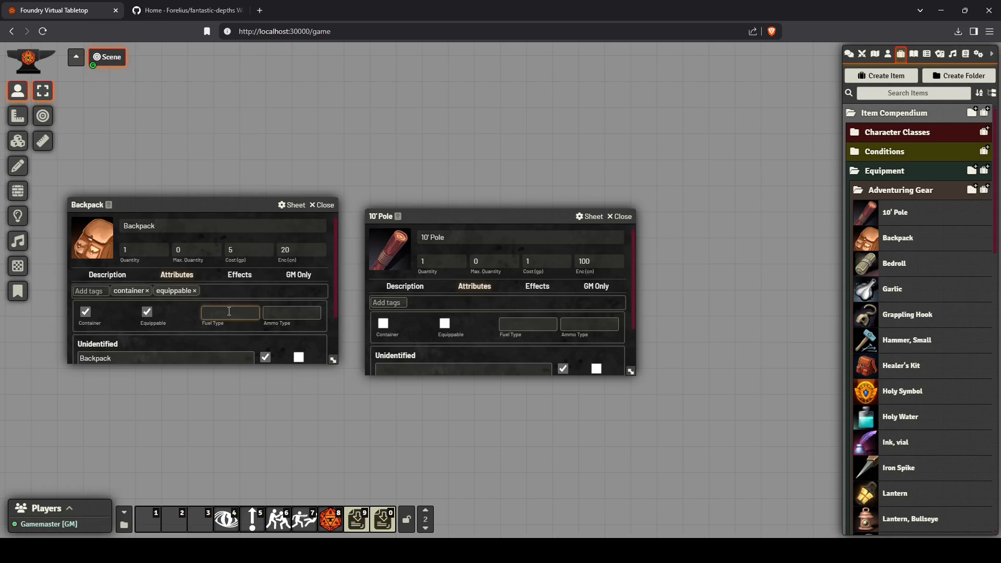
pyautogui.click(294, 318)
# Step: Review the Backpack's effects and its GM-only notes field
pyautogui.click(241, 275)
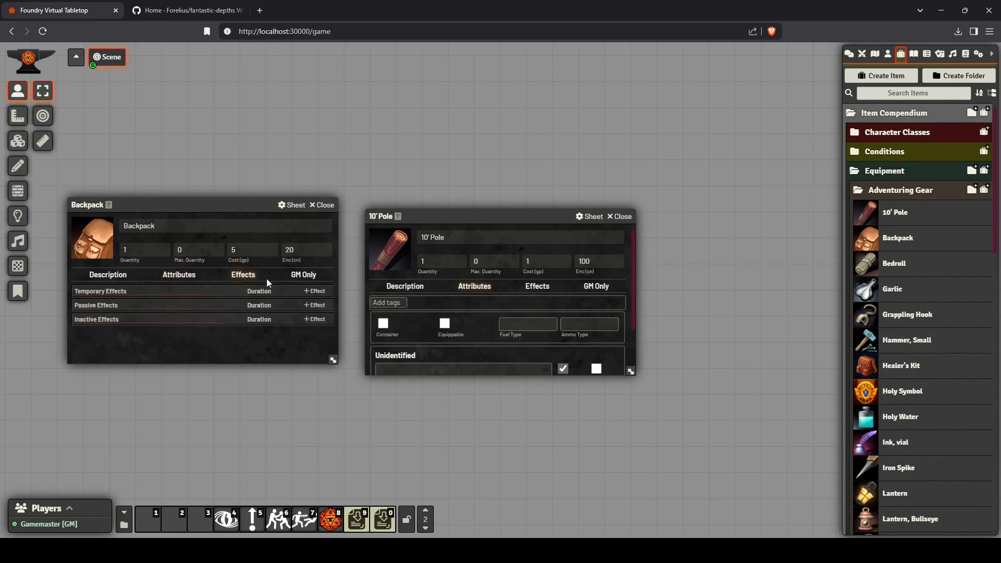
pyautogui.click(311, 280)
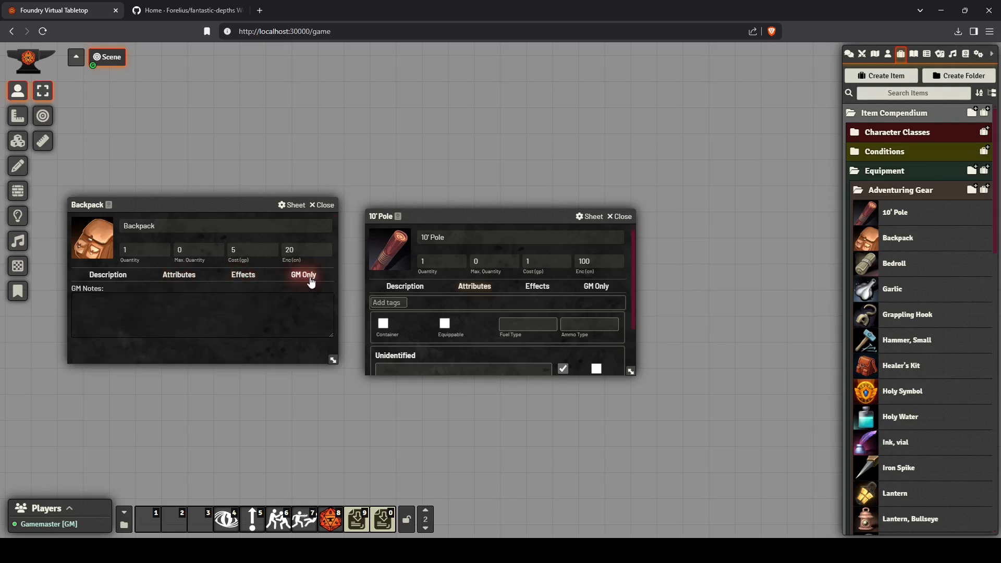
pyautogui.click(188, 314)
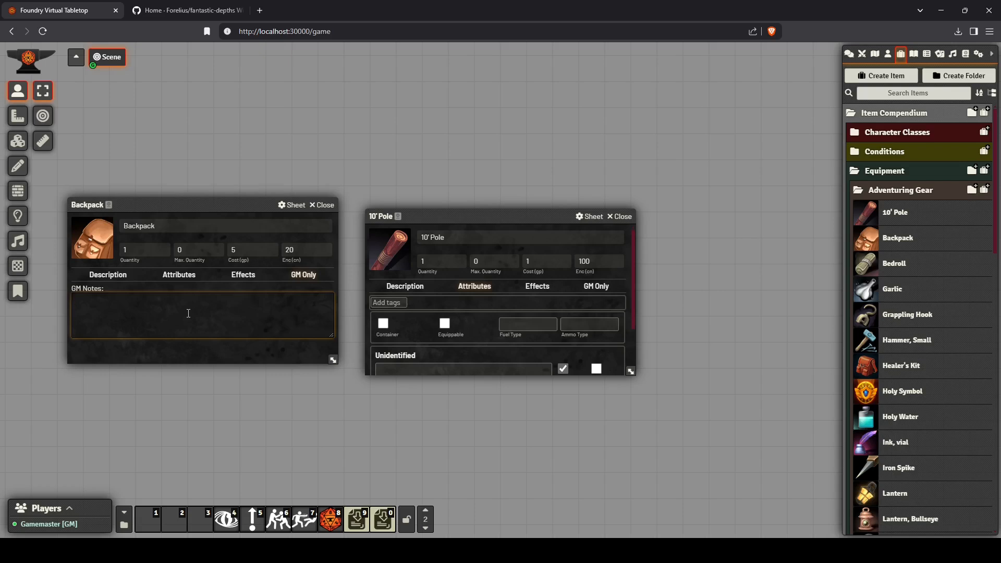
# Step: Examine the Backpack's attributes, including its unidentified name, description, and identified and cursed options
pyautogui.click(179, 276)
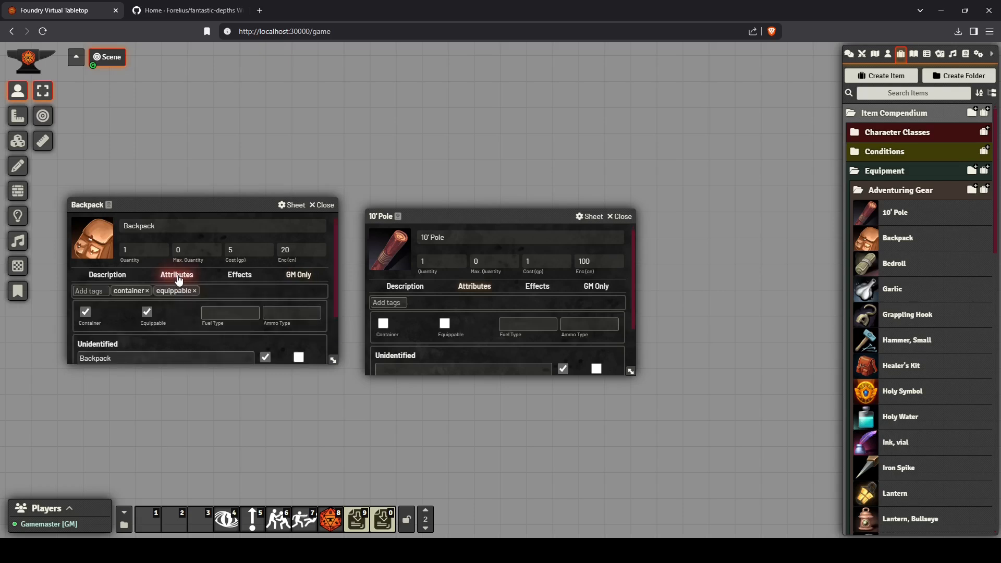
pyautogui.scroll(-2, 180, 301)
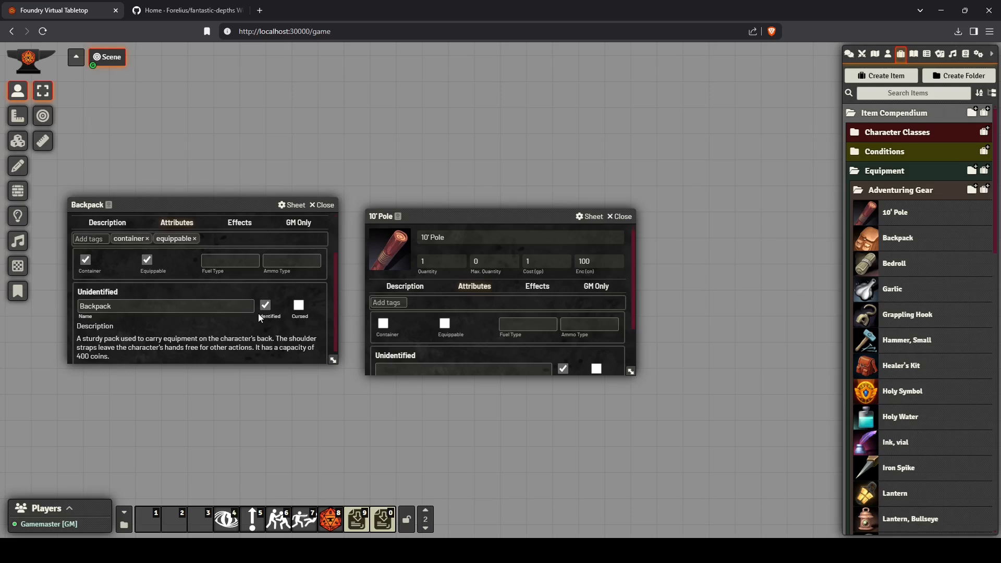
pyautogui.click(128, 305)
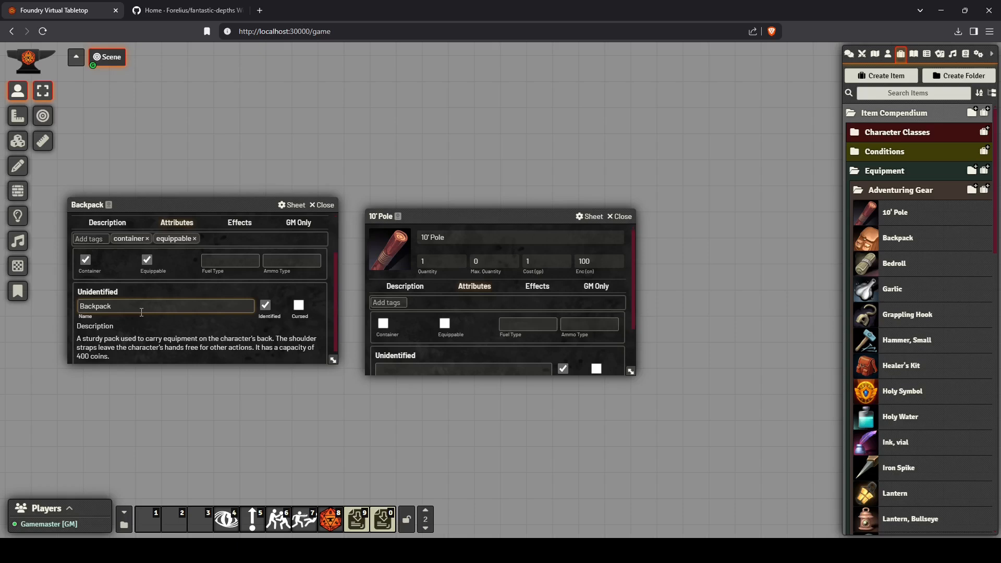
pyautogui.scroll(-1, 141, 311)
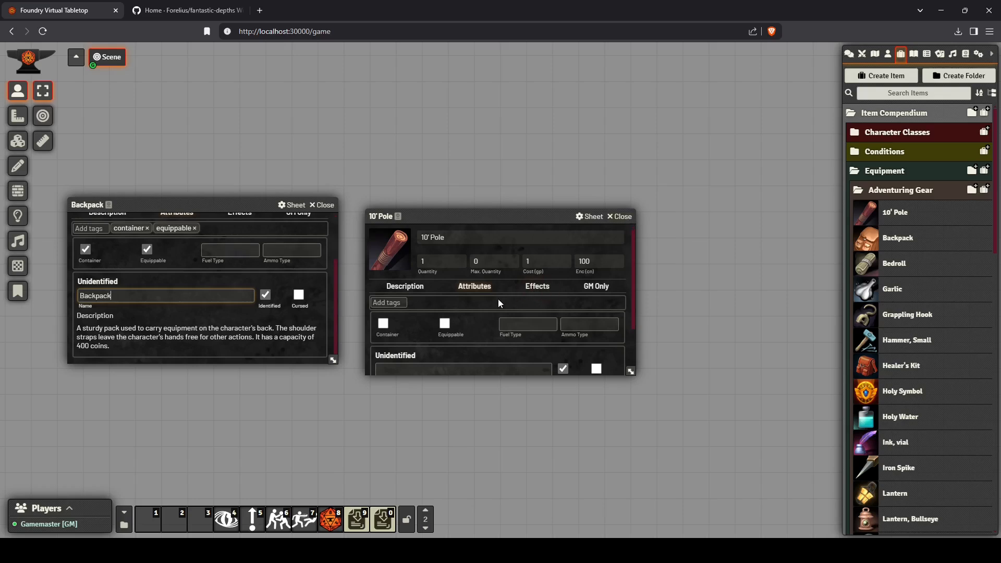
# Step: Compare the 10' Pole's unidentified attributes with the Backpack's, and close both item sheets
pyautogui.scroll(-2, 468, 294)
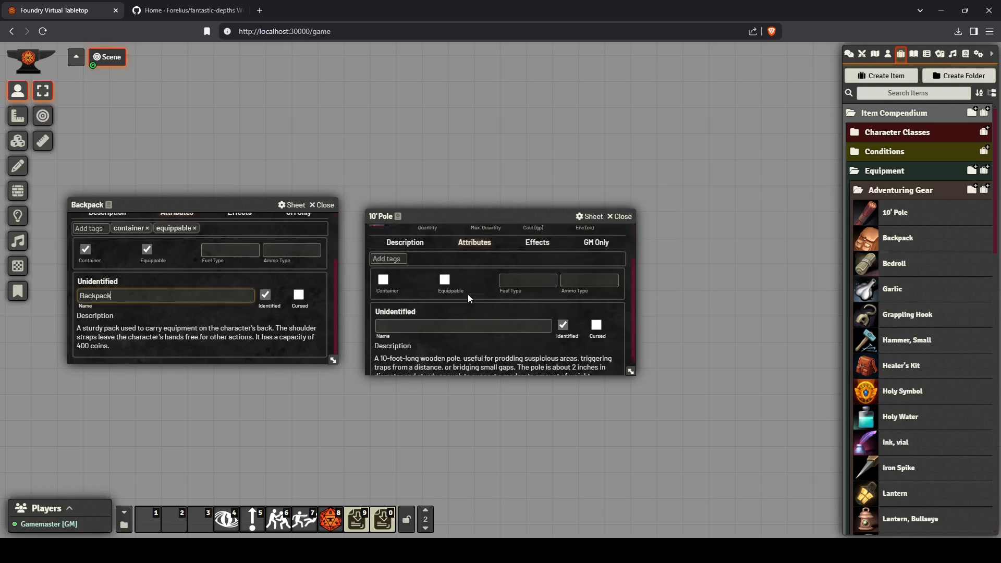
pyautogui.scroll(2, 468, 294)
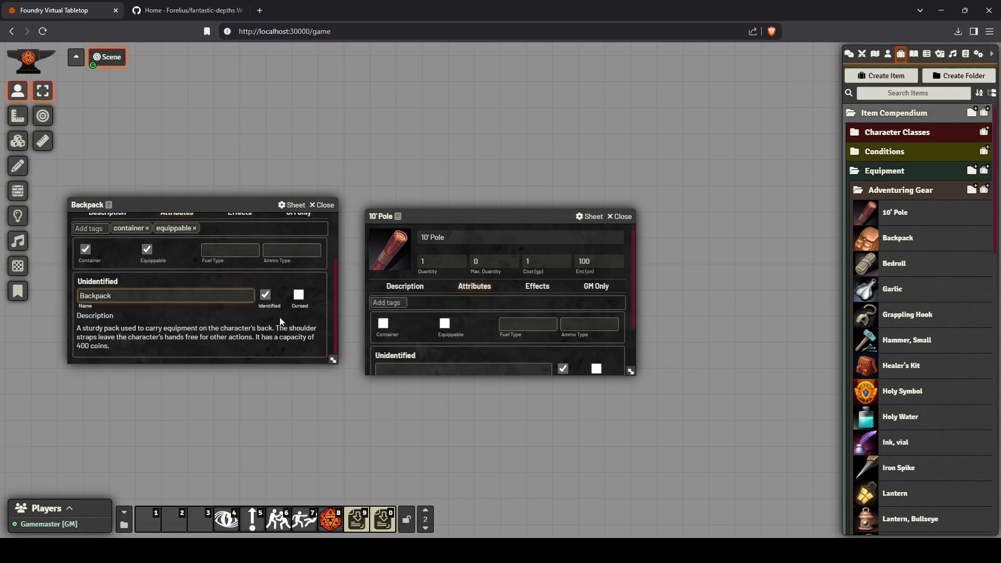
pyautogui.scroll(2, 273, 314)
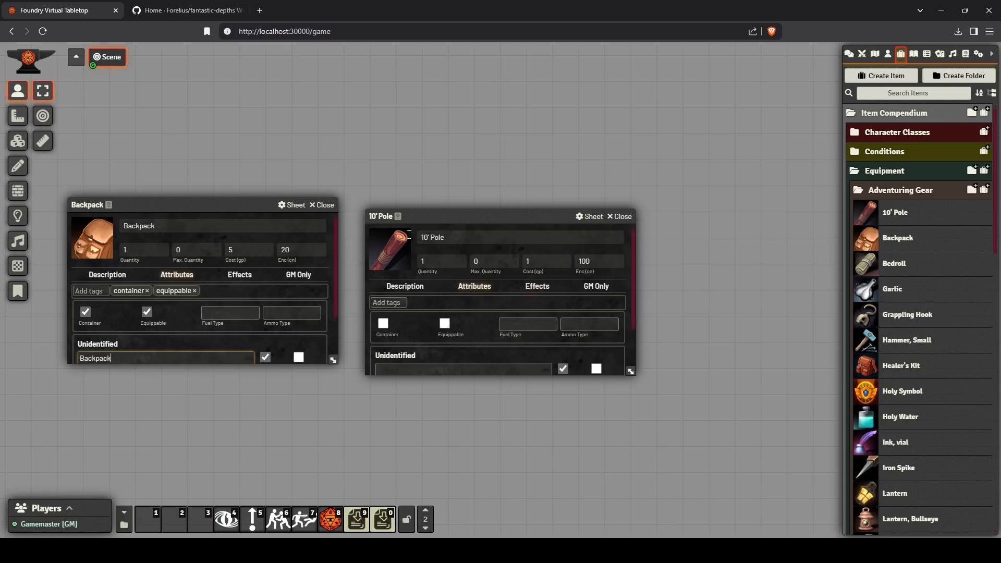
pyautogui.click(324, 205)
pyautogui.click(625, 216)
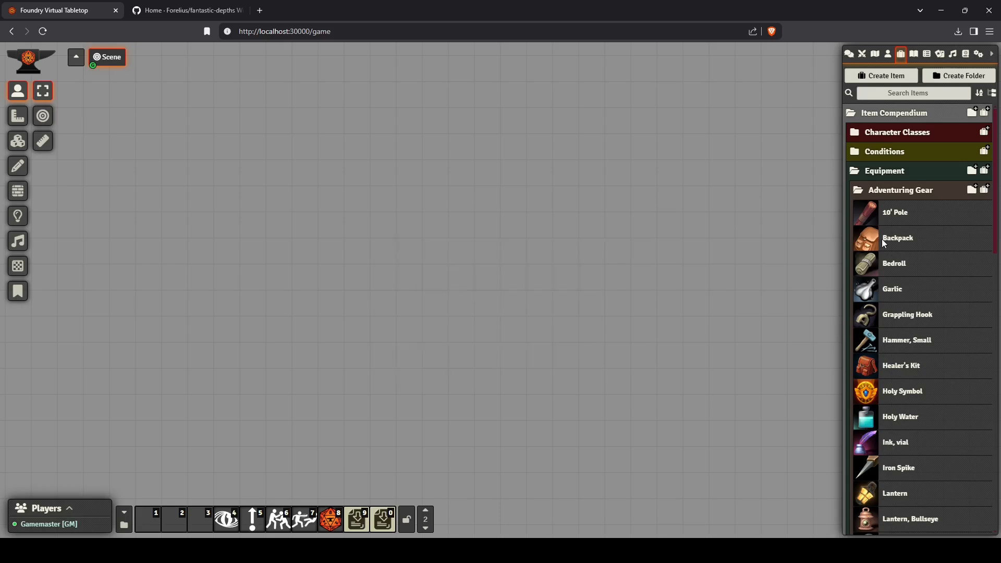
# Step: Open the Bedroll sheet, review its description and attributes, and close it
pyautogui.click(895, 267)
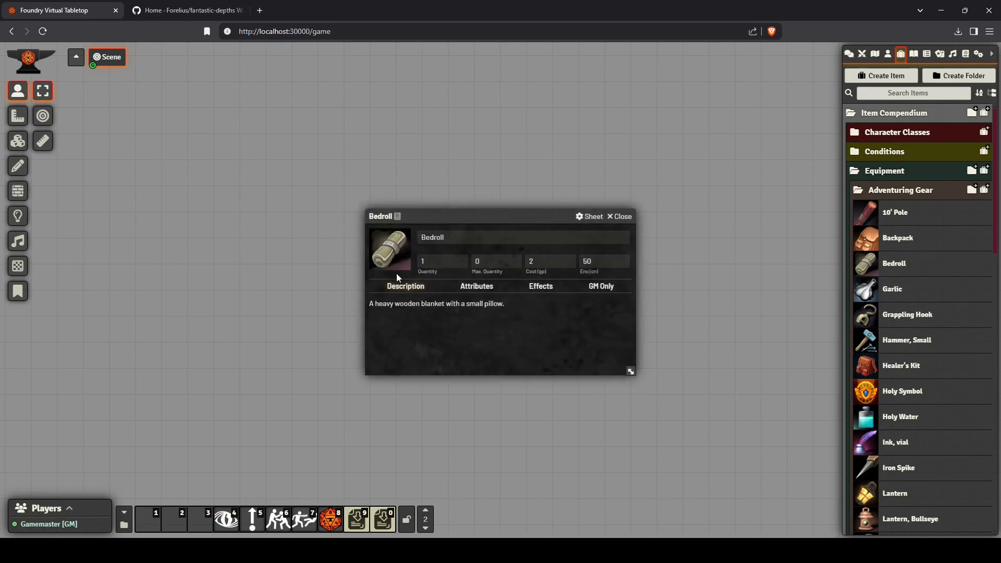
pyautogui.click(468, 286)
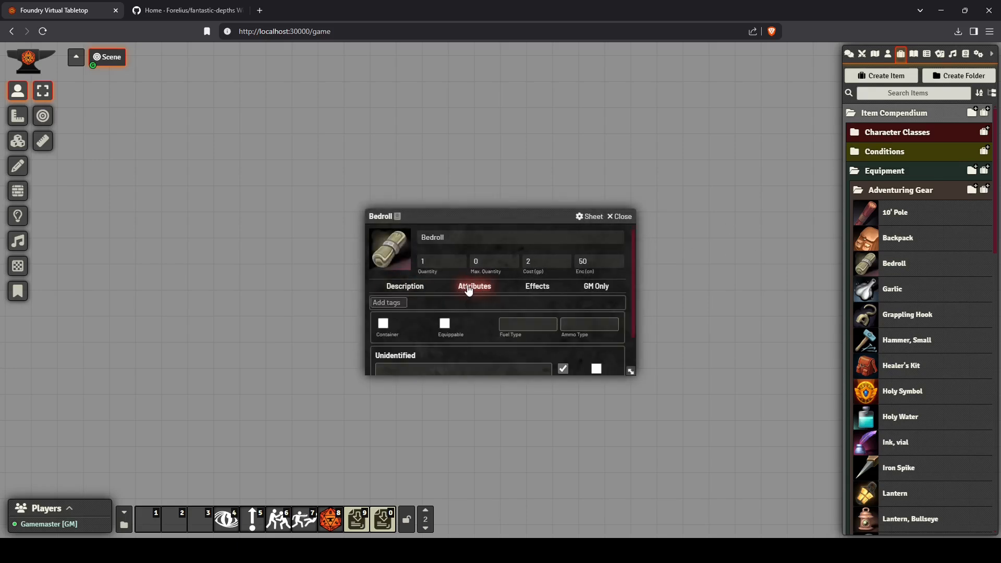
pyautogui.click(620, 216)
# Step: Open the Bullseye Lantern, examine its duration, light, fuel and animation attributes, and close the sheet
pyautogui.scroll(-1, 897, 321)
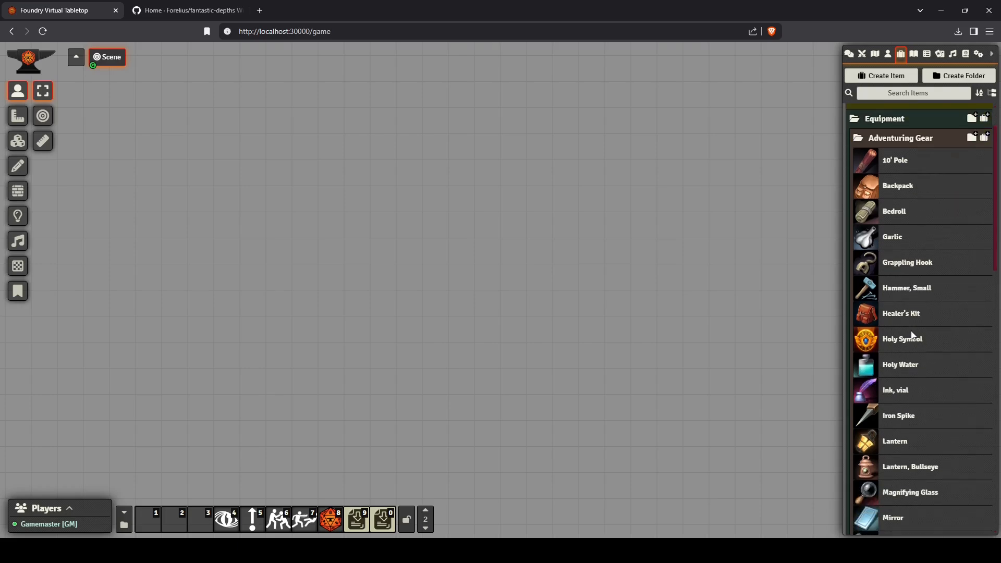
pyautogui.scroll(-2, 912, 336)
pyautogui.click(900, 359)
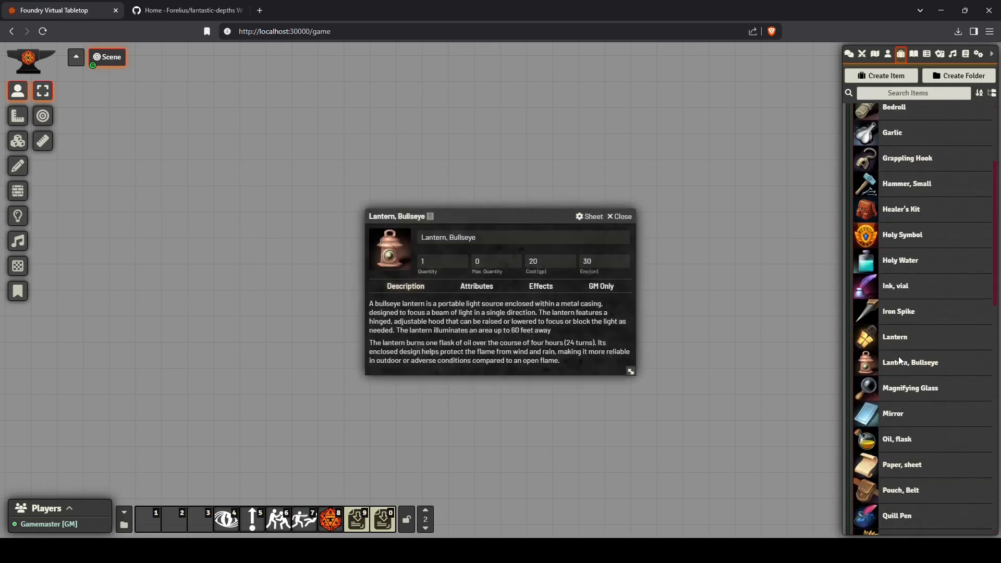
pyautogui.click(457, 292)
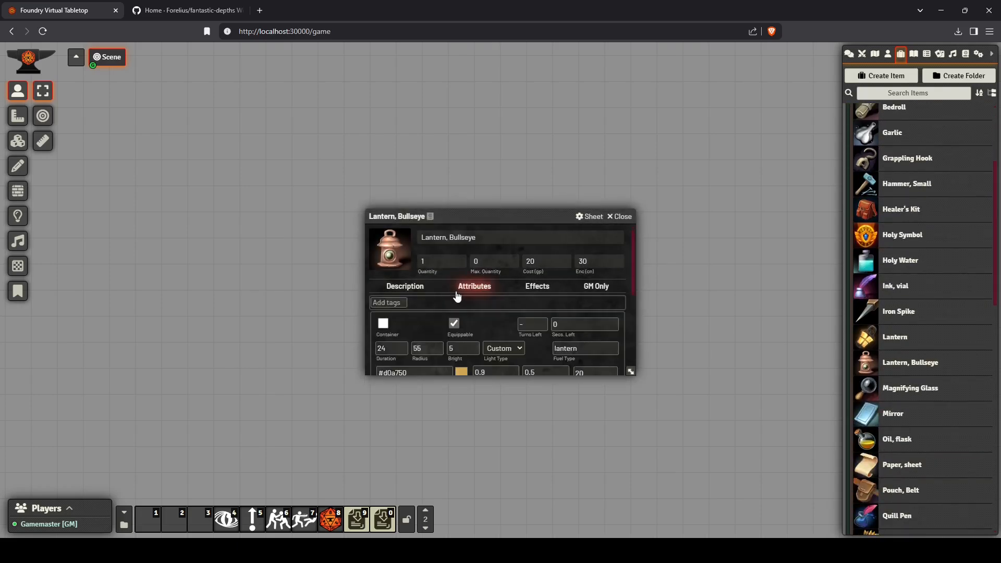
pyautogui.scroll(-1, 496, 284)
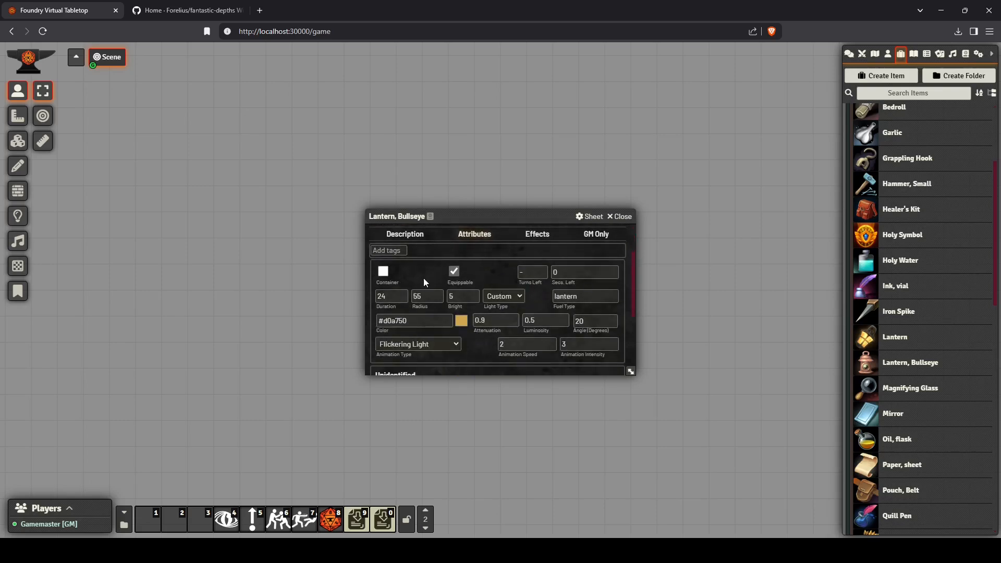
pyautogui.scroll(1, 399, 266)
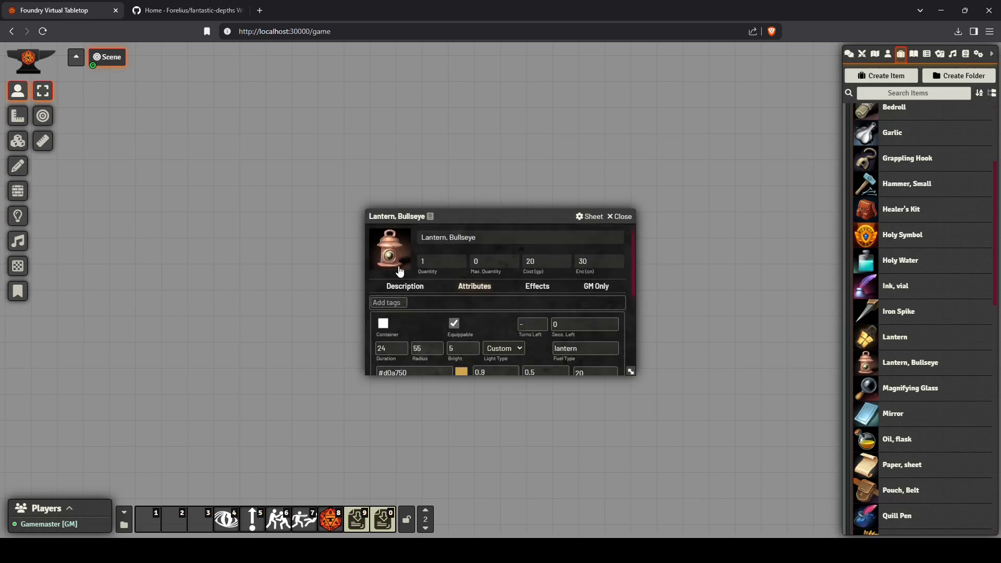
pyautogui.scroll(-1, 400, 271)
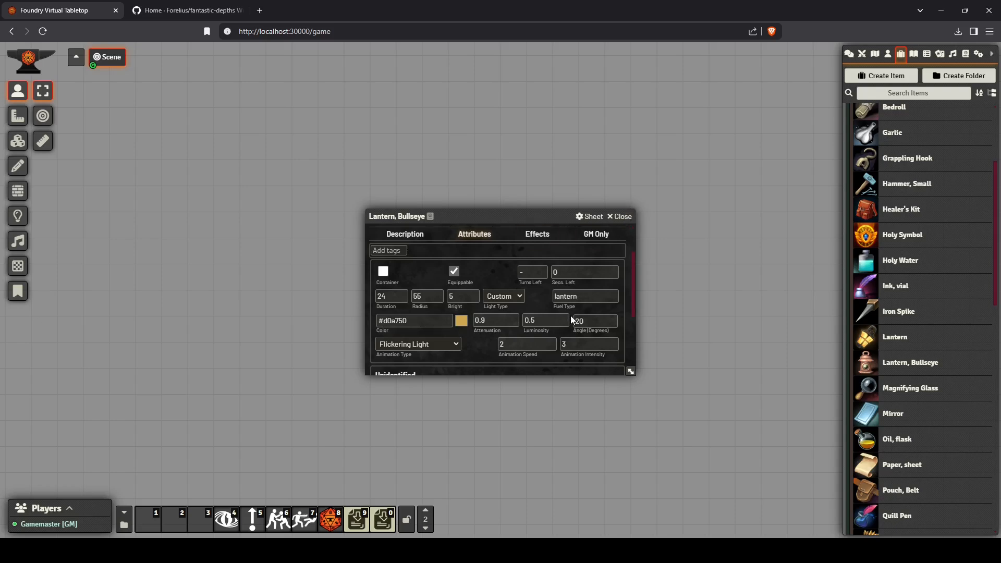
pyautogui.click(627, 216)
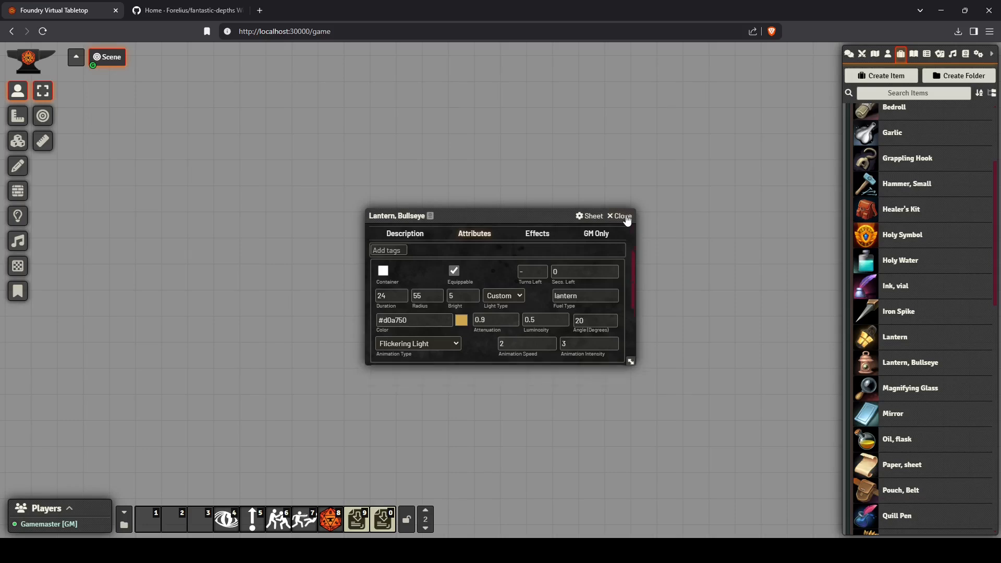
# Step: Open the standard Lantern, examine its duration, radius, light type and fuel type attributes, and close the sheet
pyautogui.click(900, 338)
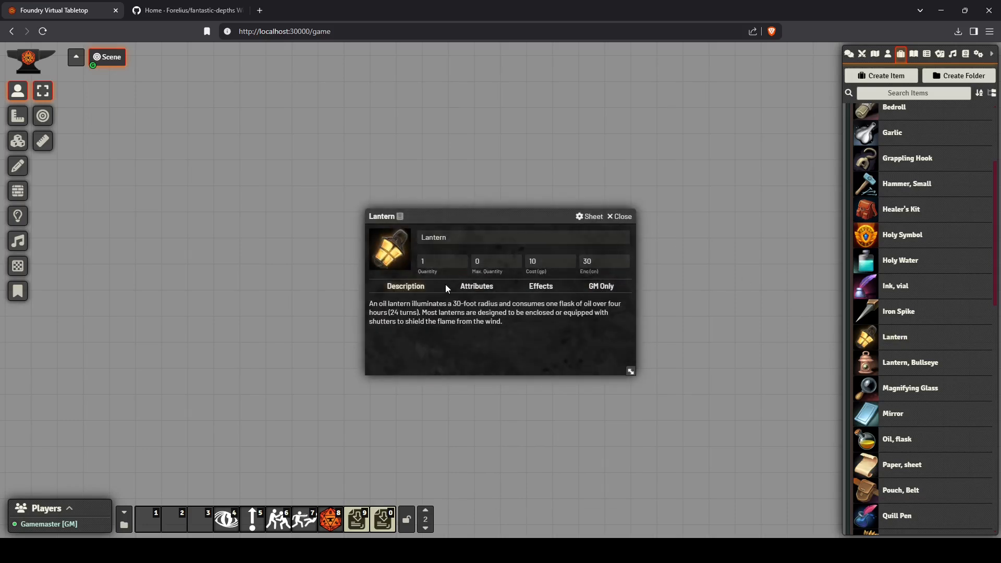
pyautogui.click(475, 286)
pyautogui.scroll(-1, 473, 291)
pyautogui.scroll(-1, 474, 291)
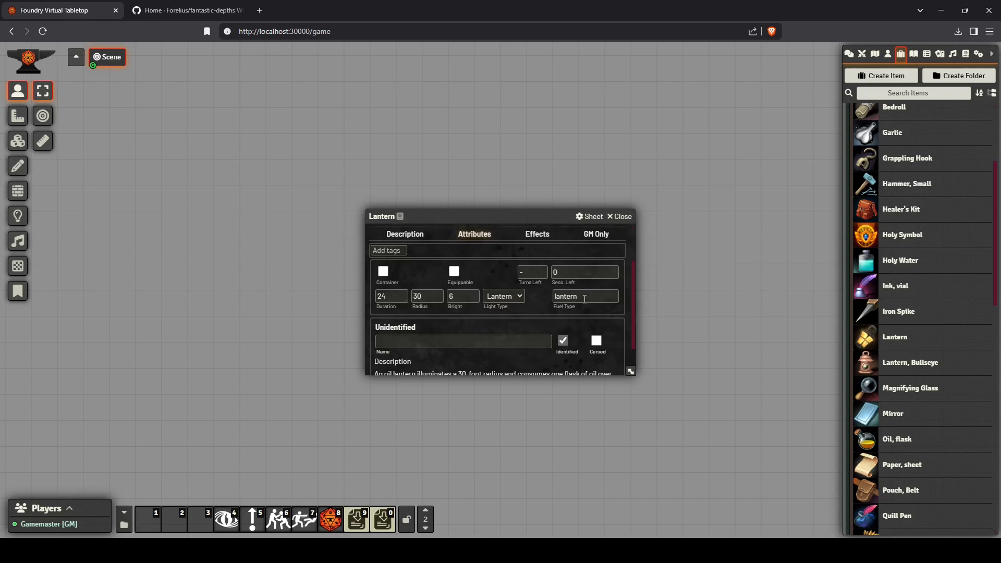
pyautogui.click(621, 217)
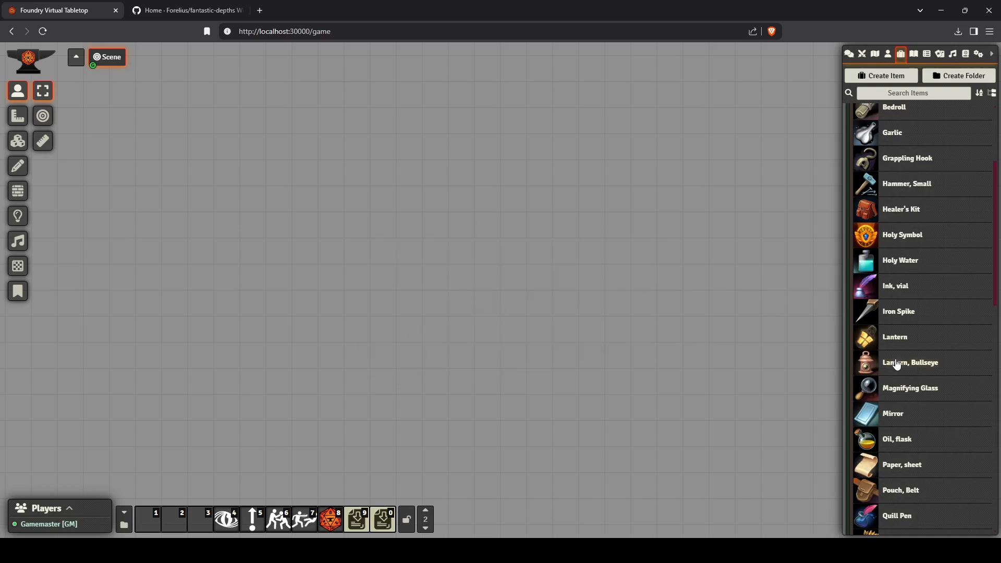
# Step: Open the Oil, flask item, review its description and fuel type attribute, and close the sheet
pyautogui.scroll(-3, 862, 360)
pyautogui.click(889, 336)
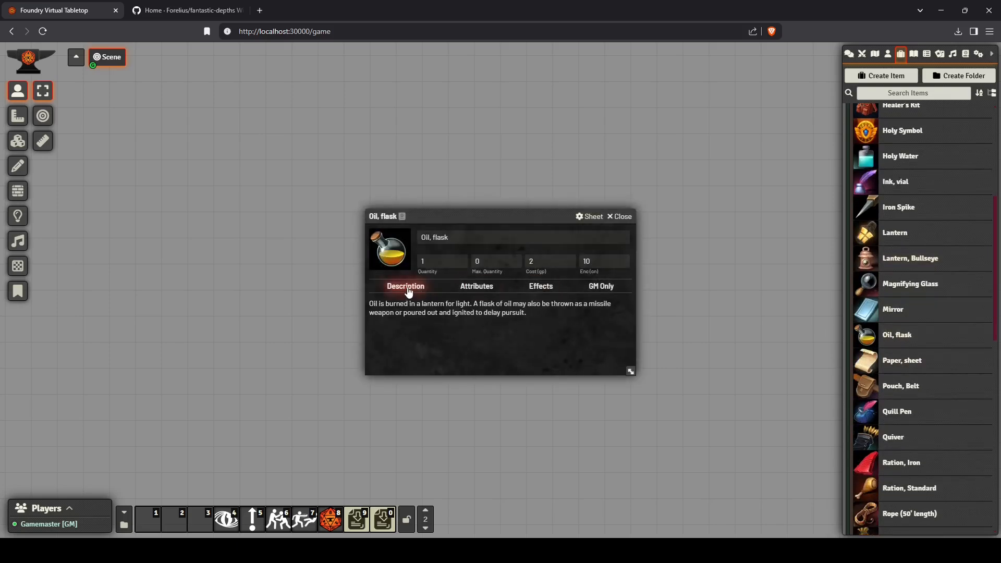
pyautogui.click(468, 291)
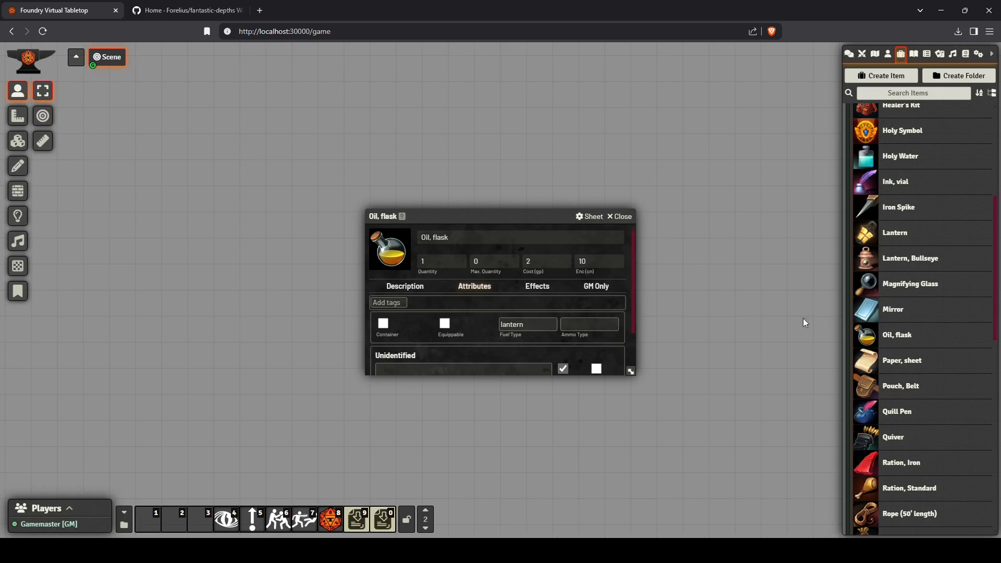
pyautogui.click(627, 216)
# Step: Expand the Ammunition subfolder, review the Arrows' description, quantities and ammo type, and close the sheet
pyautogui.scroll(-5, 897, 292)
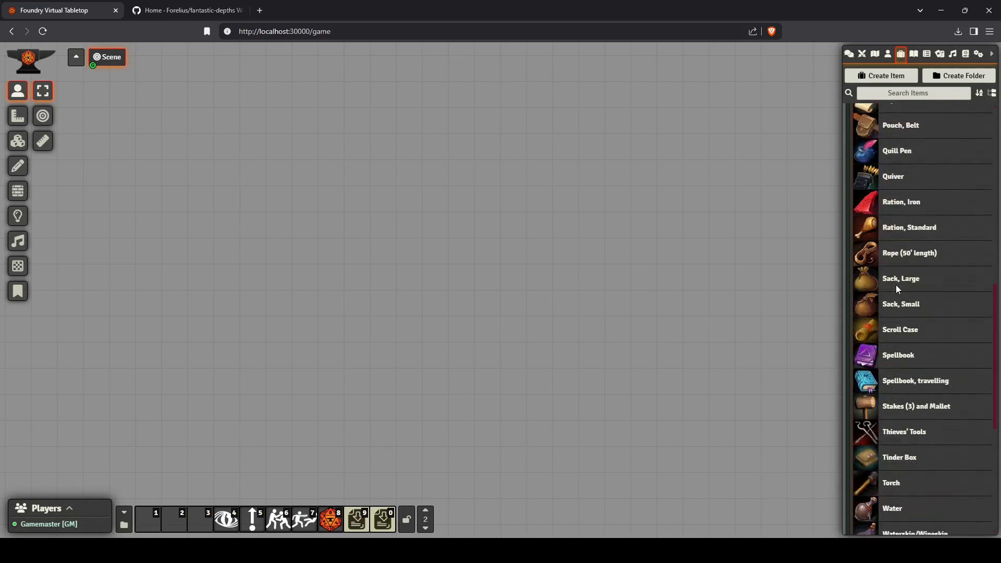
pyautogui.scroll(-6, 895, 284)
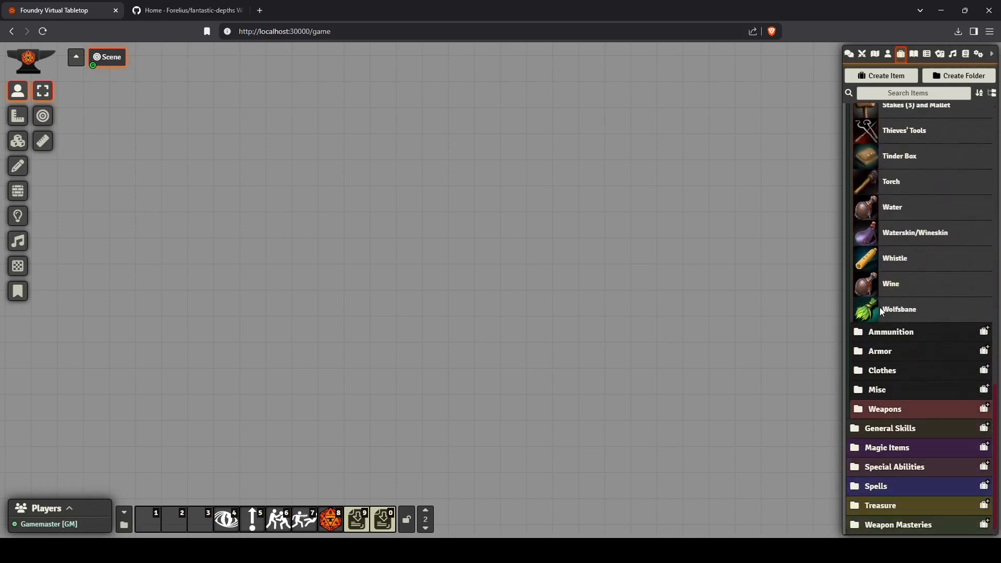
pyautogui.click(887, 334)
pyautogui.scroll(-1, 890, 318)
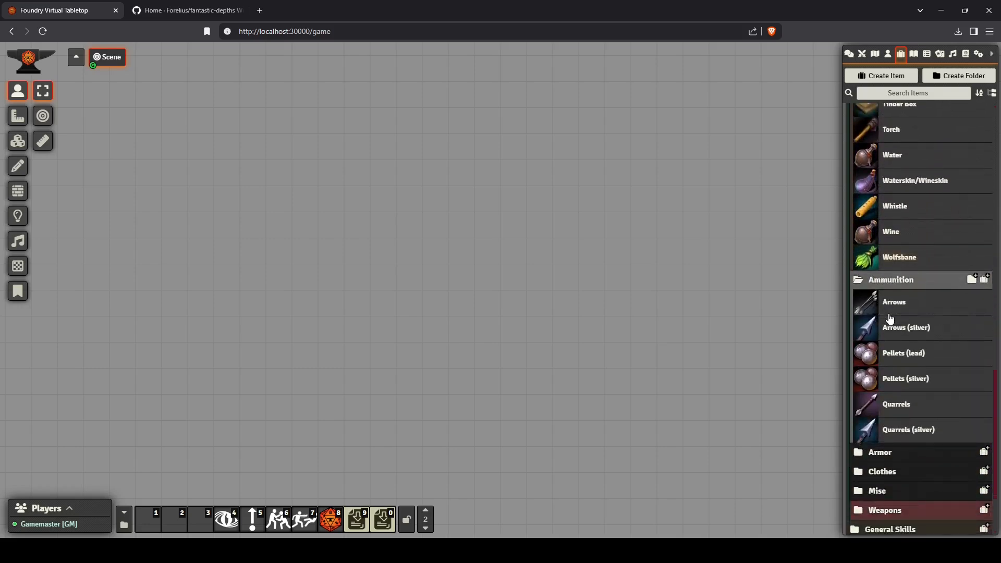
pyautogui.click(891, 308)
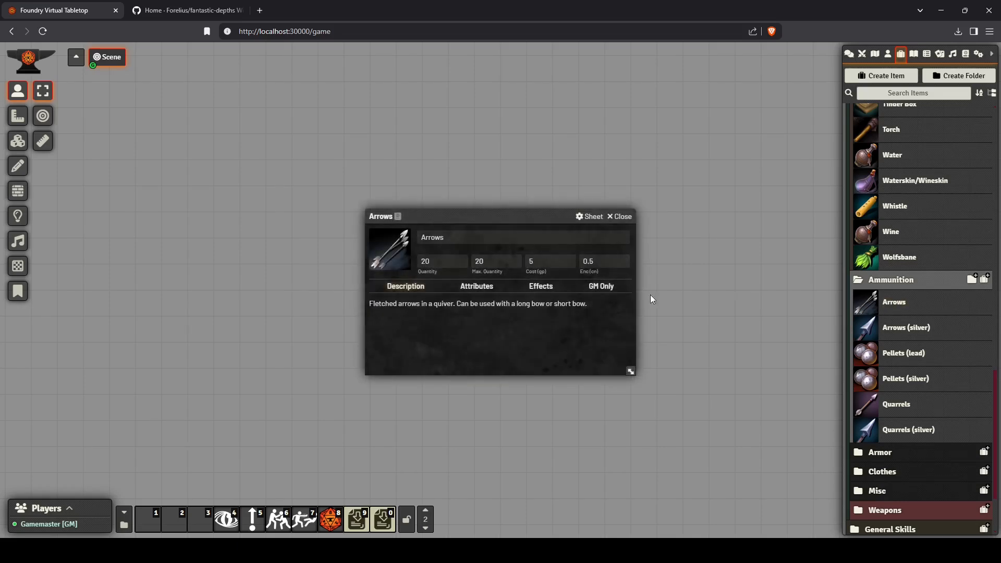
pyautogui.click(479, 288)
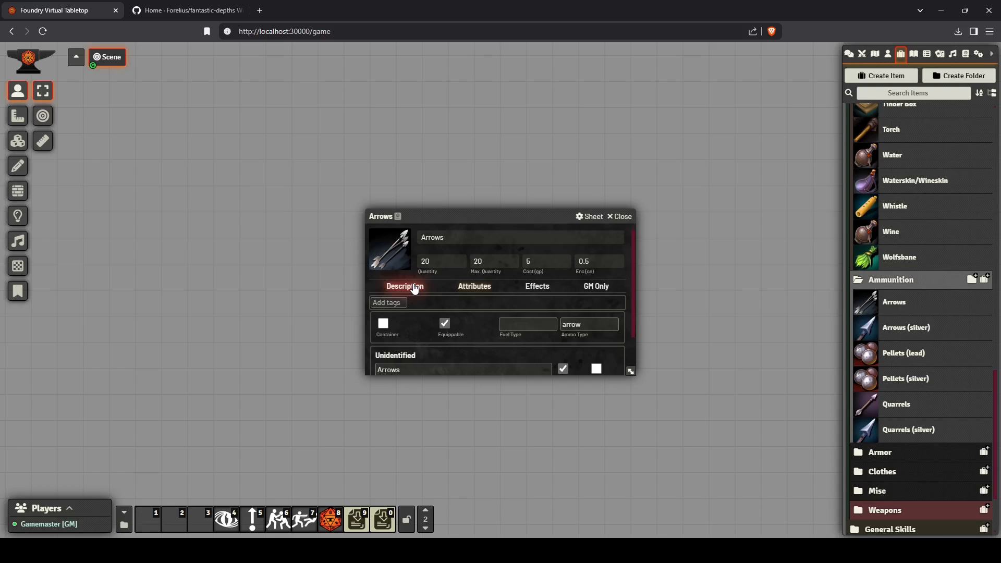
pyautogui.click(621, 216)
# Step: Open the Pellets (lead) item, check its description and ammo type attribute, and close the sheet
pyautogui.click(918, 355)
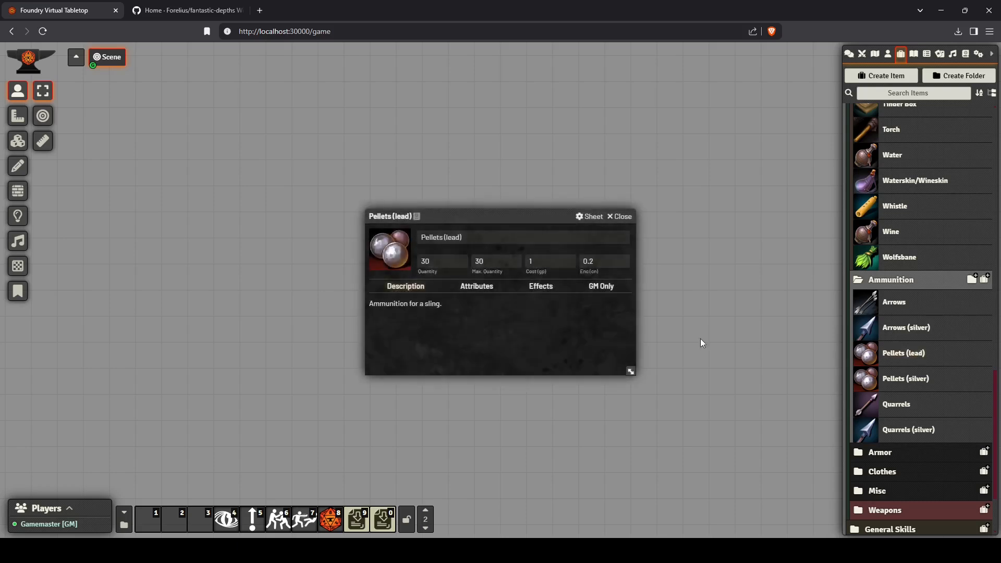
pyautogui.click(474, 286)
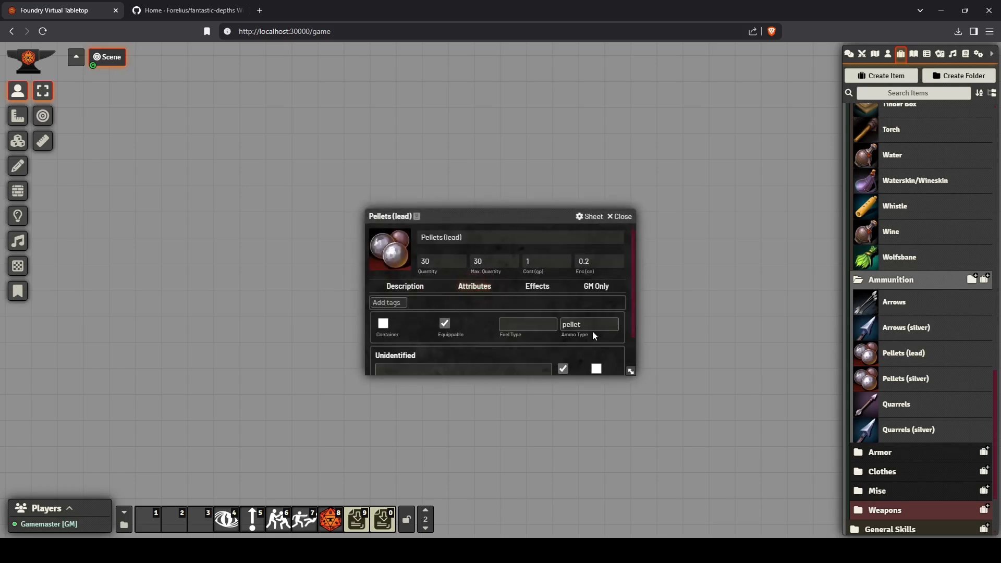
pyautogui.click(621, 217)
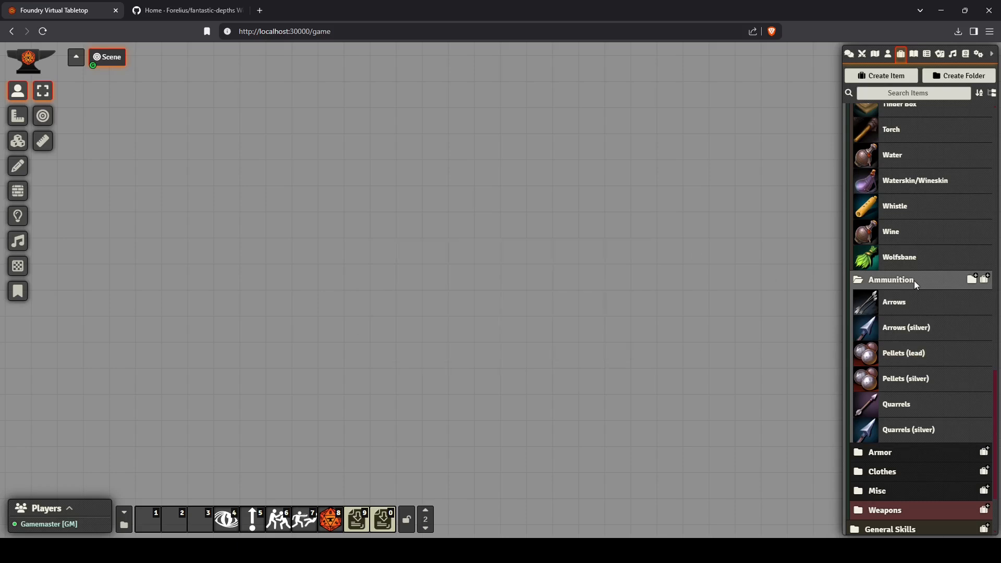
# Step: Expand the Armor subfolder and review the Banded Mail's description, unidentified attributes and GM-only armor class details
pyautogui.scroll(6, 913, 273)
pyautogui.scroll(-8, 911, 270)
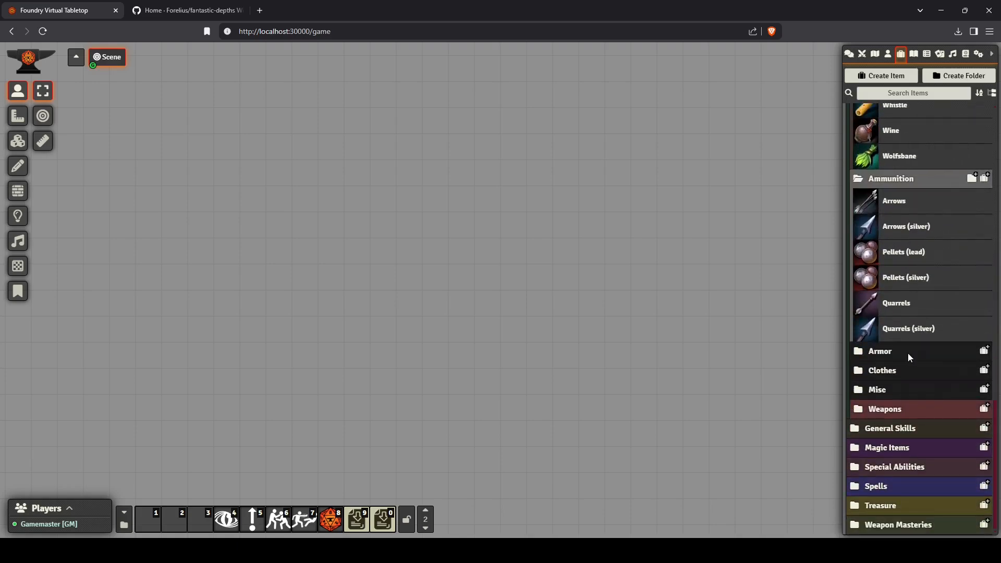
pyautogui.click(902, 355)
pyautogui.click(902, 374)
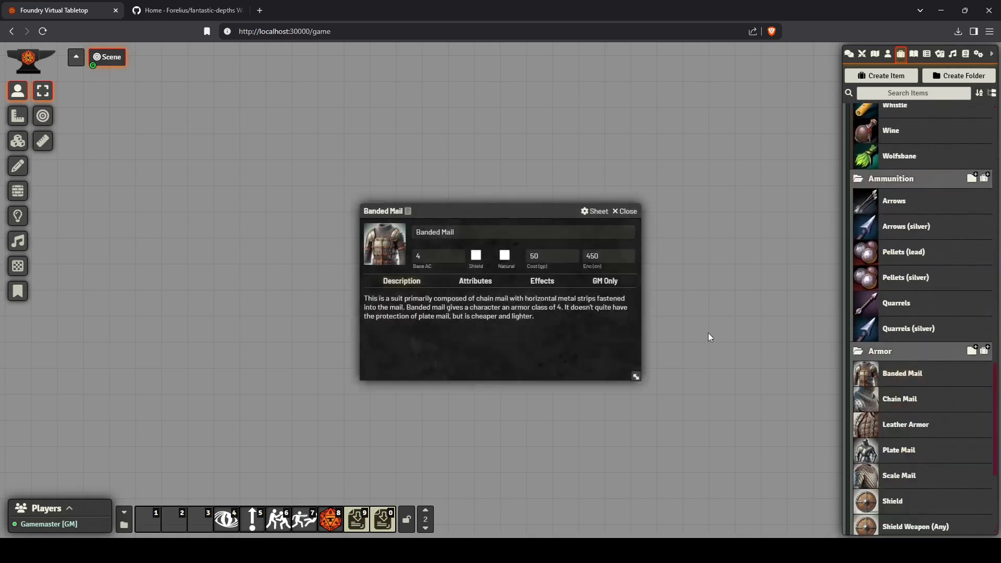
pyautogui.click(473, 281)
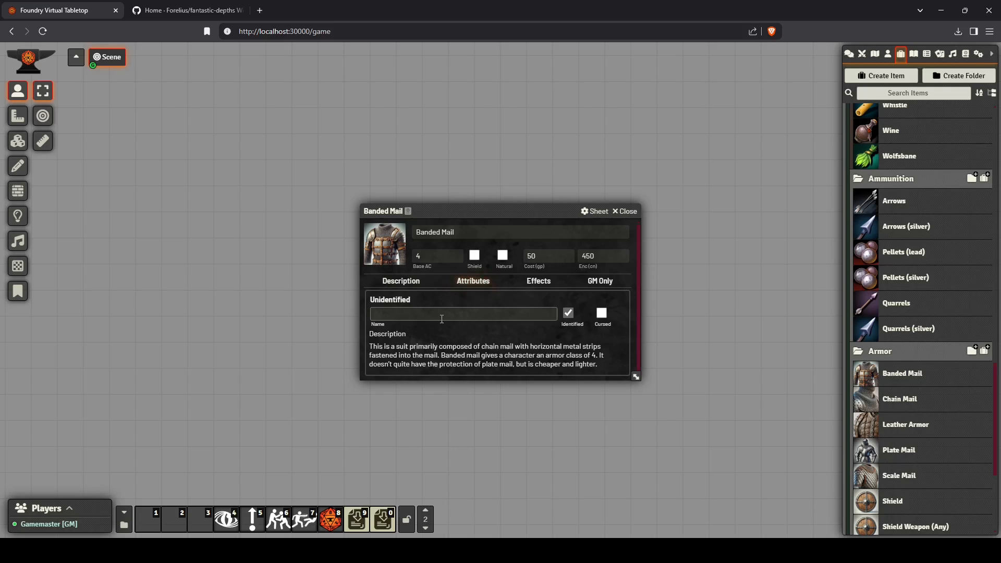
pyautogui.scroll(-1, 440, 324)
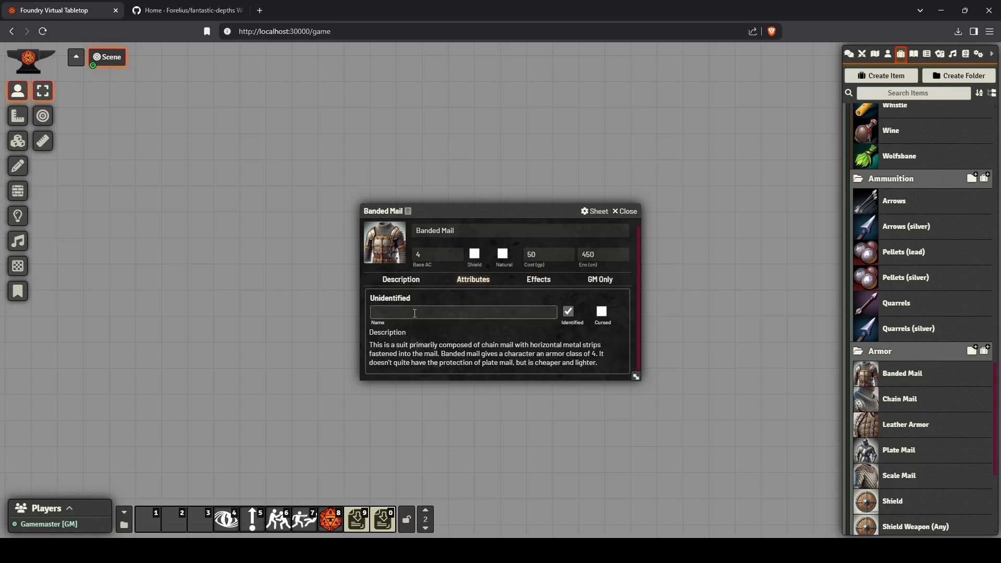
pyautogui.click(595, 281)
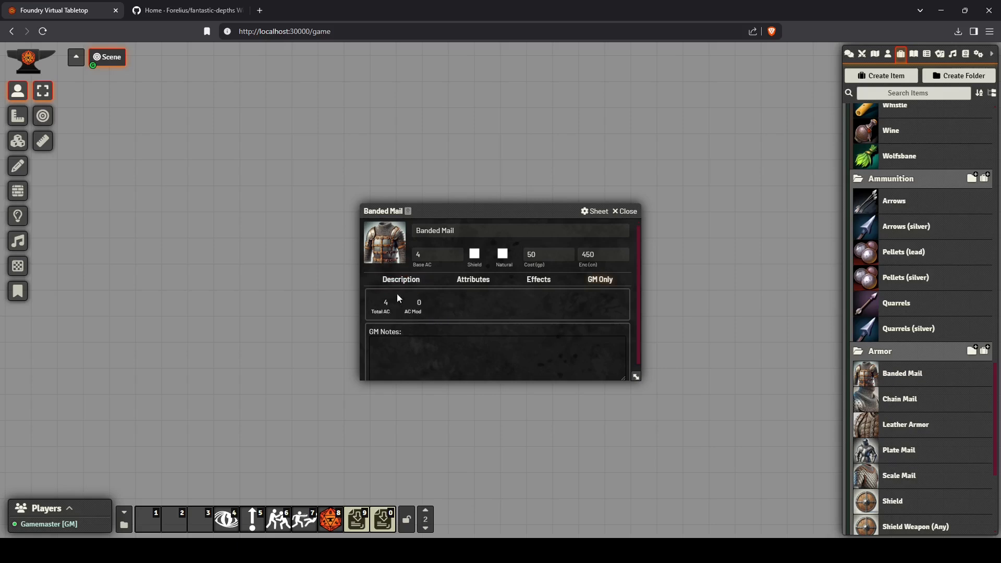
# Step: Check the Banded Mail's description and active effects, and close its sheet
pyautogui.click(387, 283)
pyautogui.click(551, 288)
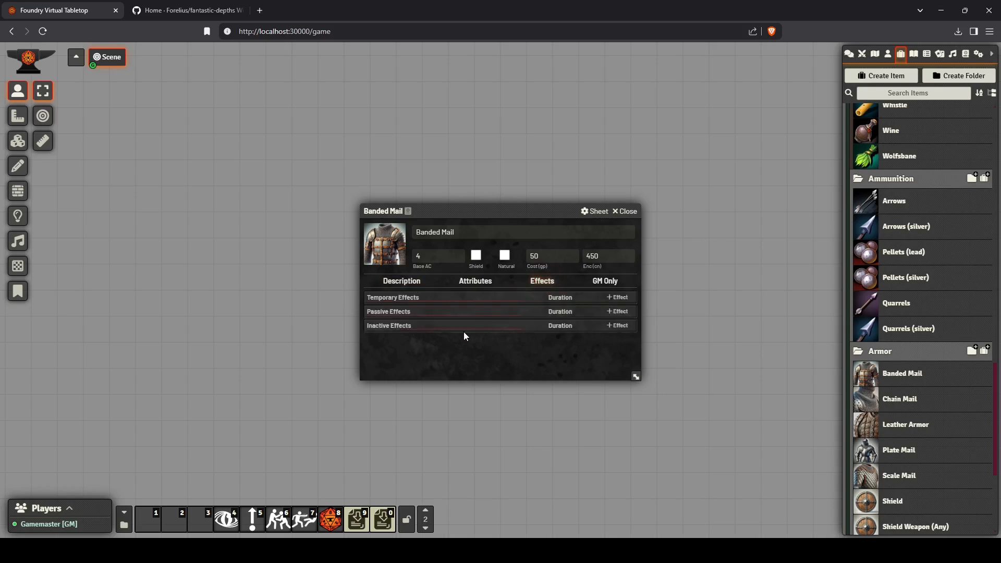
pyautogui.click(627, 211)
# Step: Open the Shield item from the Armor subfolder, review its description and unidentified attributes, and close the sheet
pyautogui.scroll(-4, 918, 312)
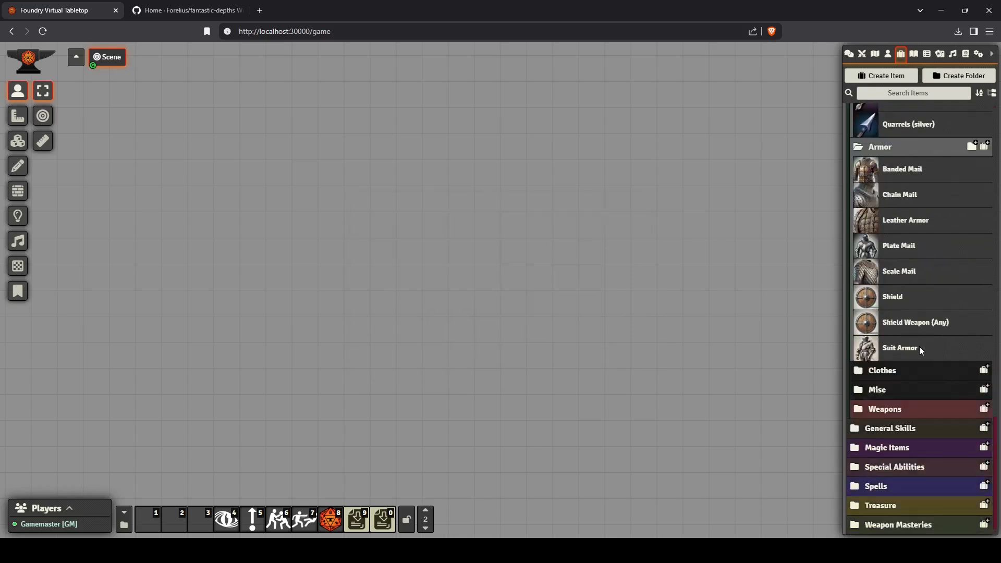
pyautogui.click(895, 298)
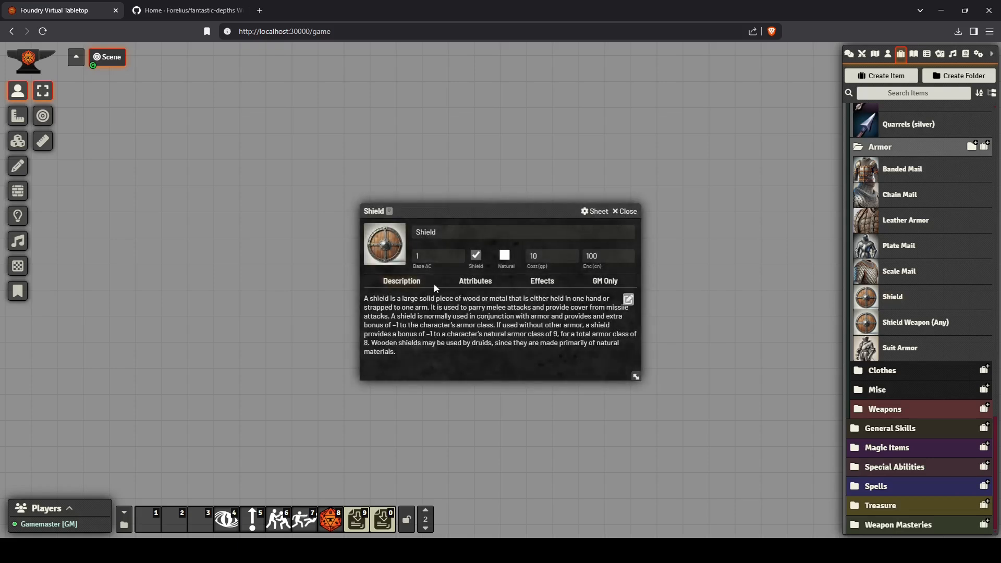
pyautogui.click(473, 285)
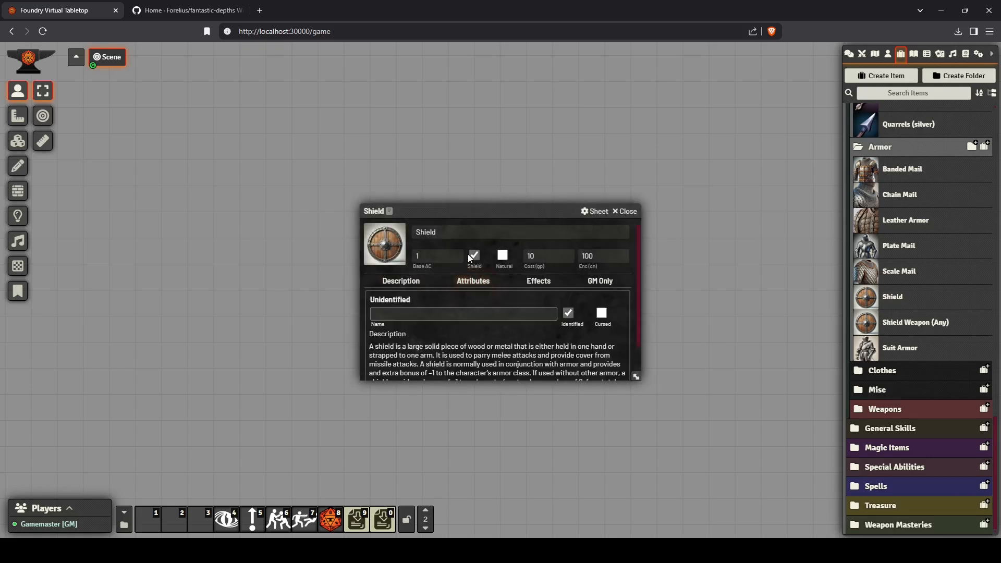
pyautogui.click(636, 210)
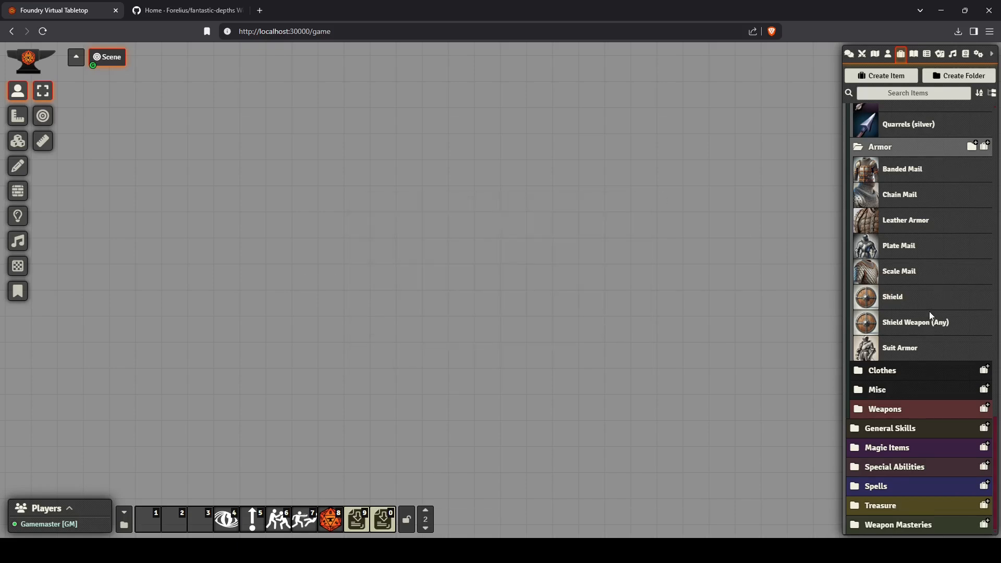
# Step: Open the Shield Weapon (Any) item, review its description, cost and encumbrance, and close the sheet
pyautogui.click(913, 324)
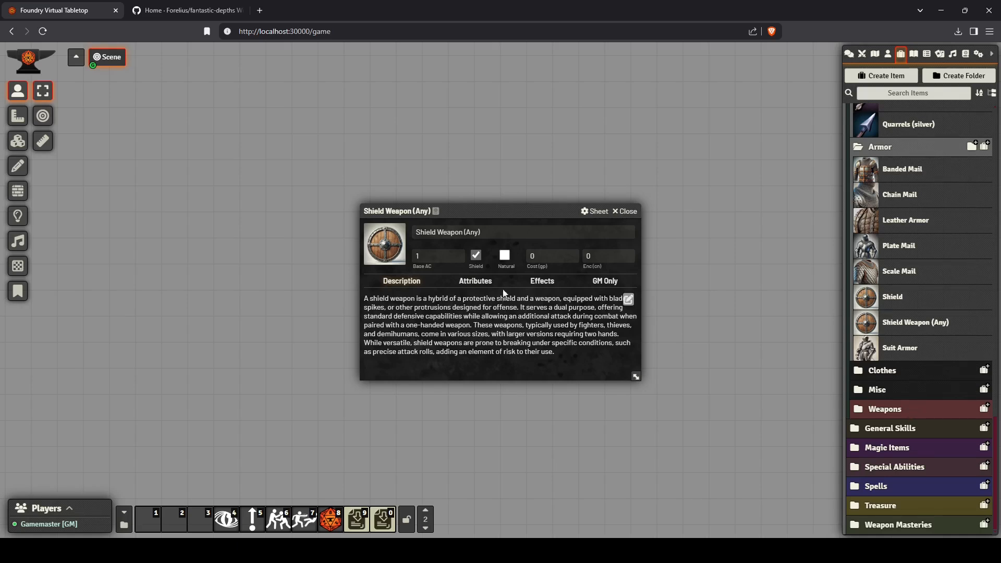
pyautogui.click(601, 255)
pyautogui.click(628, 212)
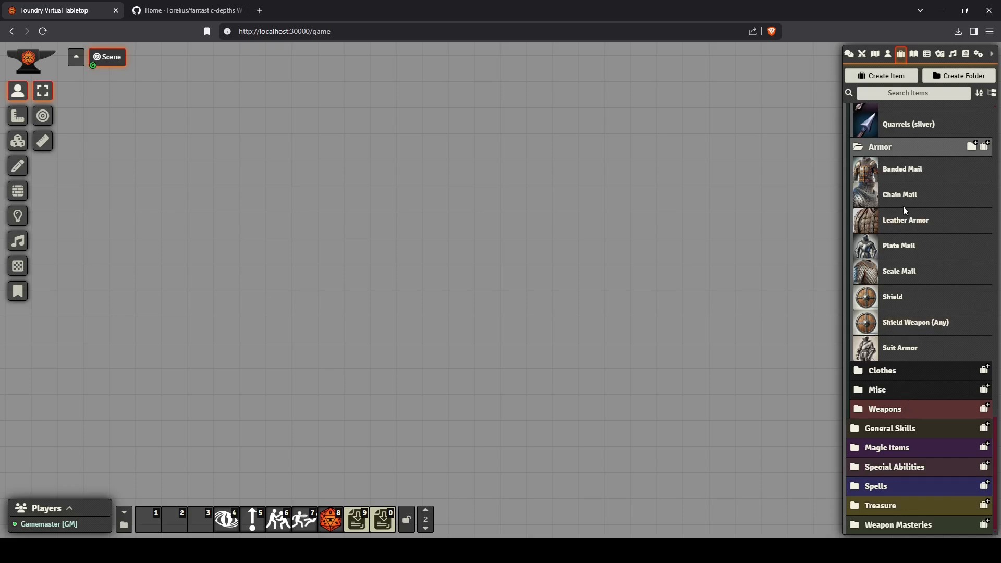
# Step: Collapse the Armor, Adventuring Gear and Ammunition subfolders under Equipment
pyautogui.click(895, 153)
pyautogui.scroll(10, 893, 172)
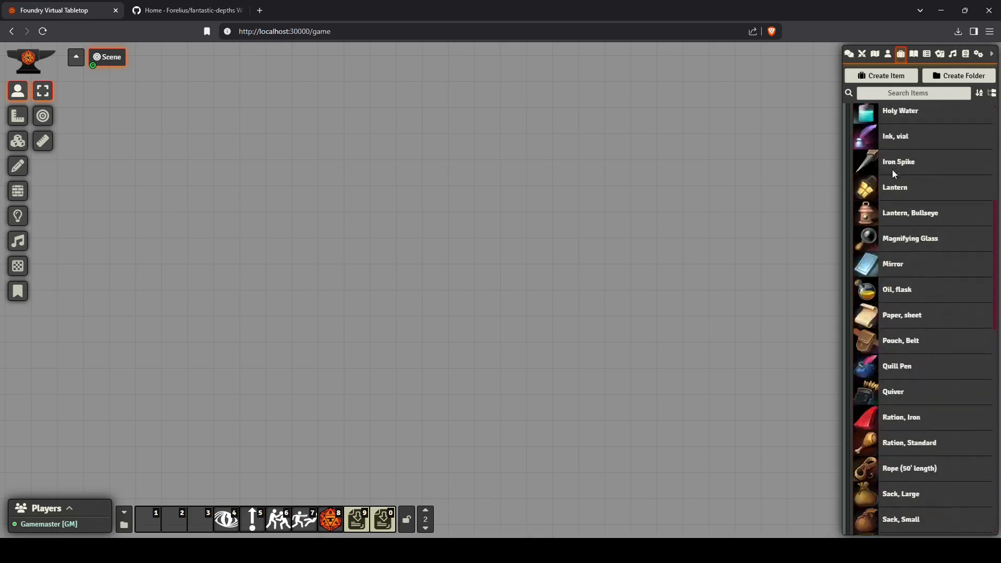
pyautogui.scroll(4, 896, 174)
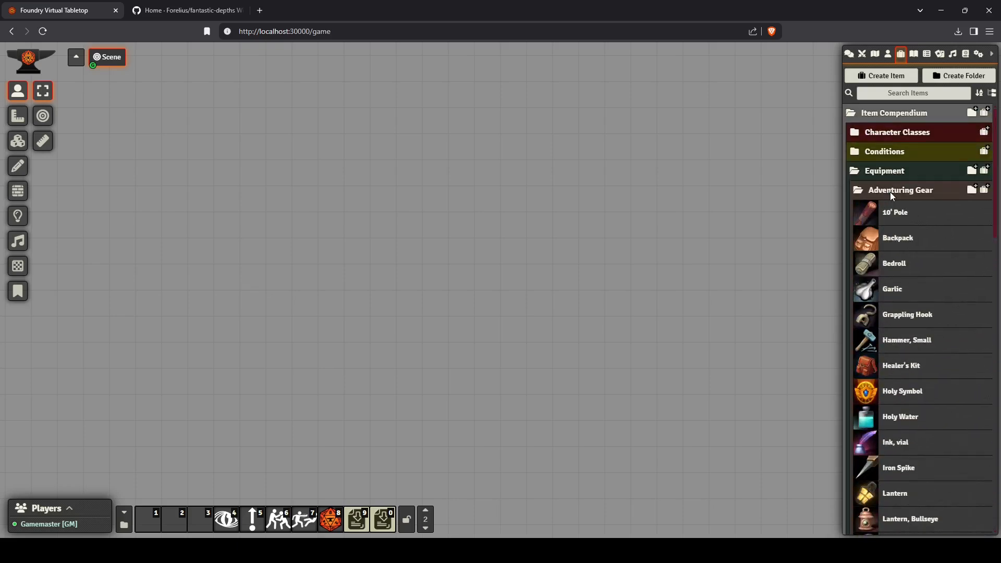
pyautogui.click(890, 192)
pyautogui.click(889, 210)
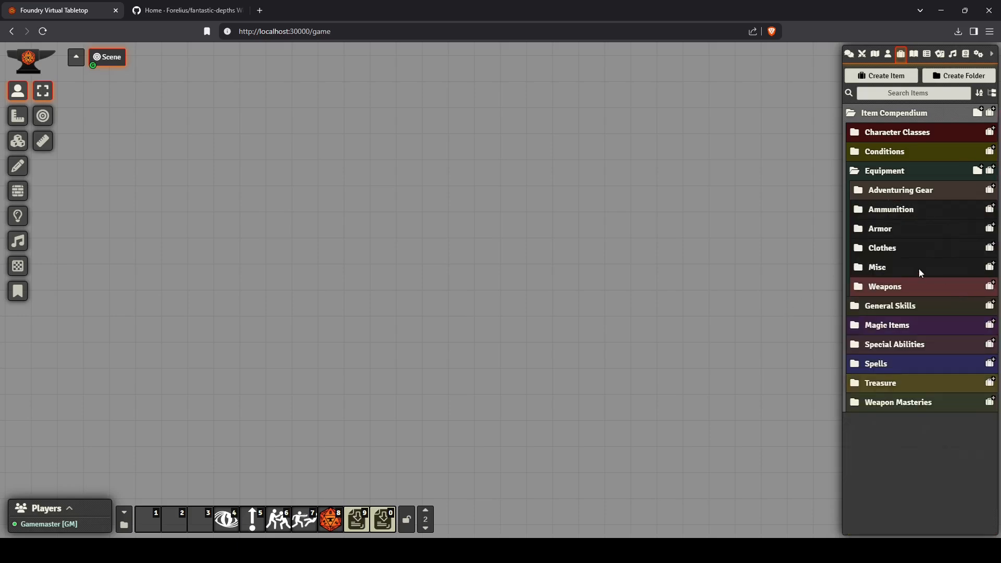
# Step: Expand the Weapons subfolder and open Hammer, War to review its description, damage roll, damage type and melee, missile, natural and set options
pyautogui.click(897, 287)
pyautogui.scroll(-4, 902, 269)
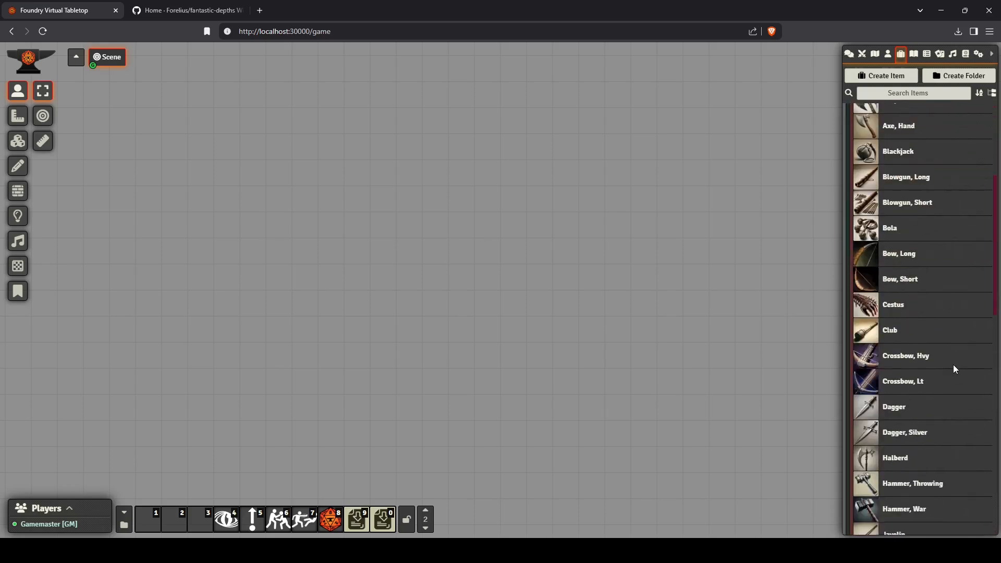
pyautogui.scroll(-5, 946, 354)
pyautogui.click(893, 249)
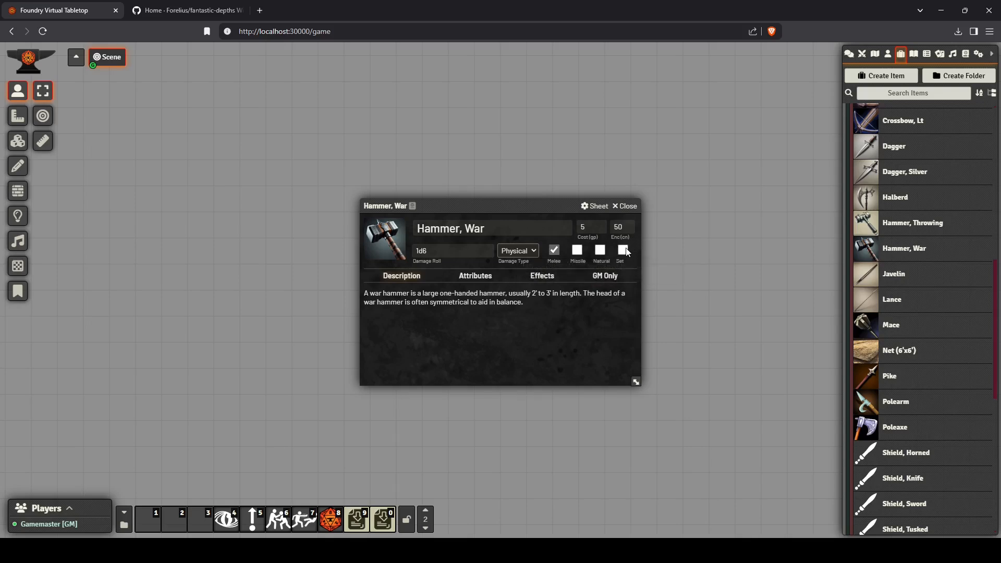
# Step: Review the war hammer's weapon, save, range, ammo type and unidentified attributes, recheck its description, and close the sheet
pyautogui.click(464, 276)
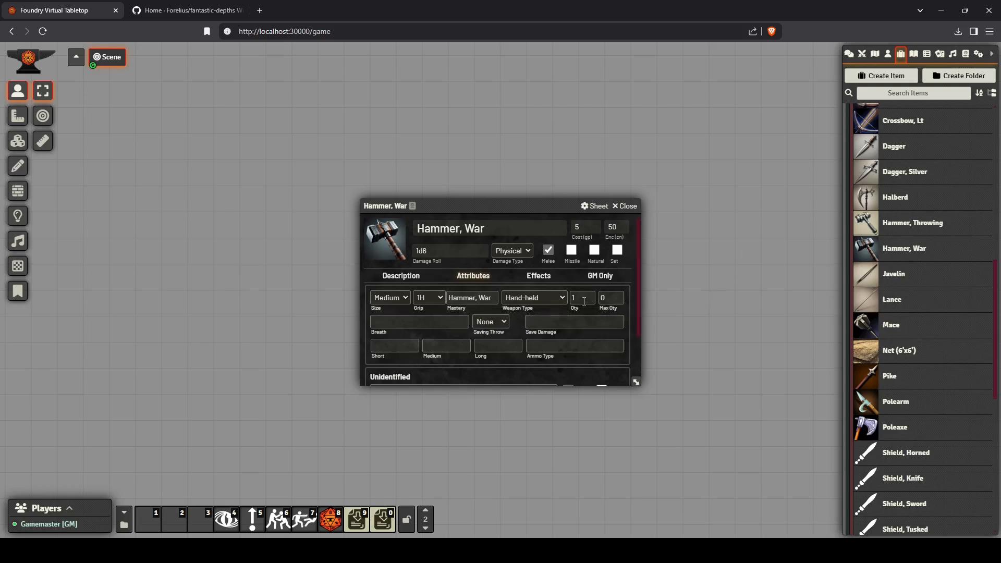
pyautogui.click(427, 322)
pyautogui.click(573, 322)
pyautogui.click(548, 353)
pyautogui.scroll(-2, 559, 321)
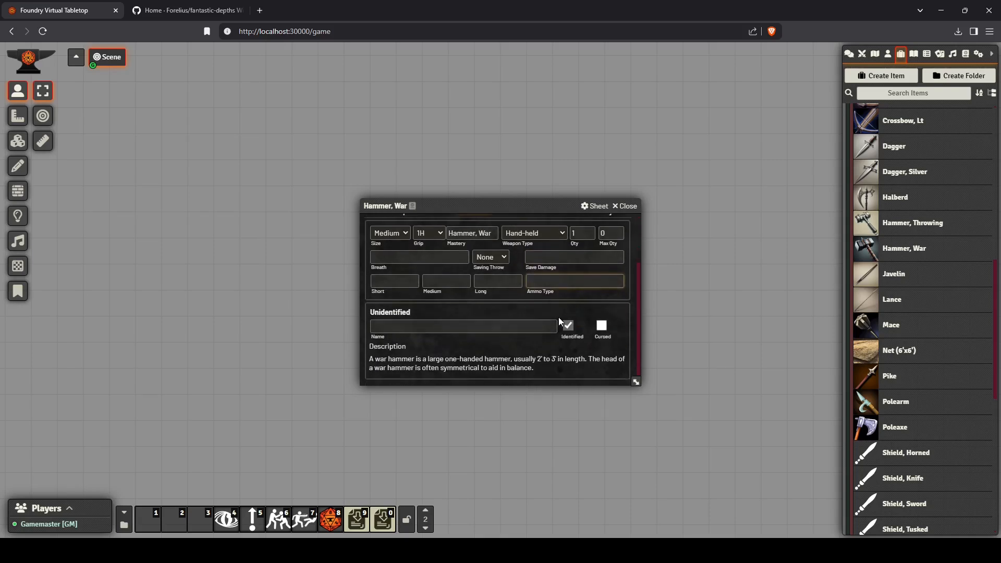
pyautogui.scroll(2, 558, 319)
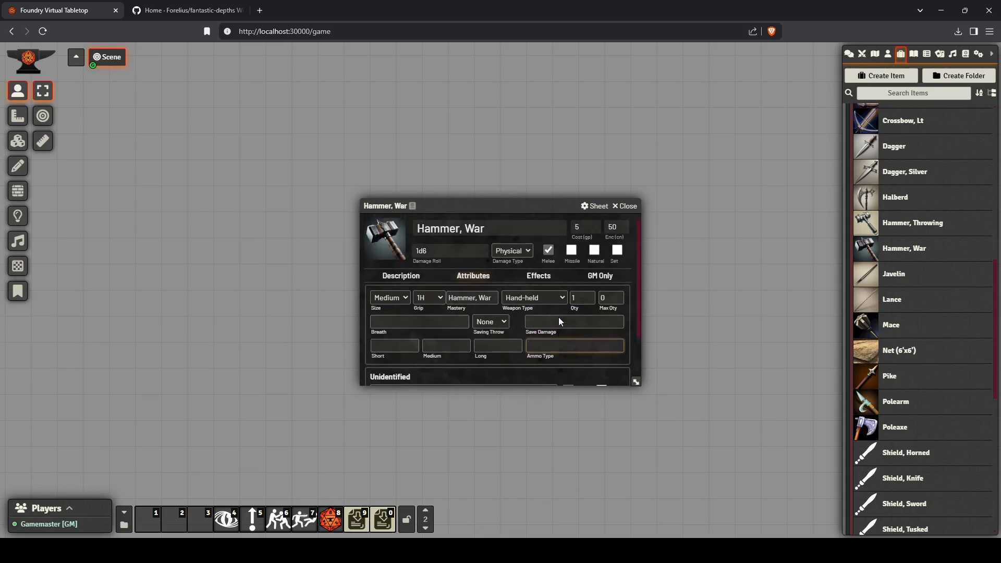
pyautogui.click(401, 276)
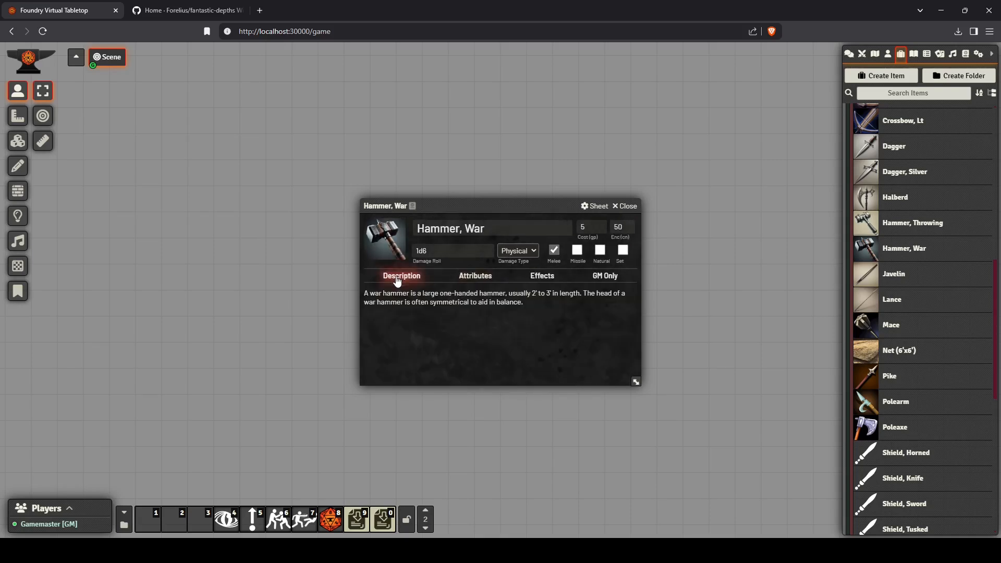
pyautogui.click(623, 207)
# Step: Expand the General Skills folder and its Charisma subfolder to view the listed skills
pyautogui.scroll(-8, 913, 281)
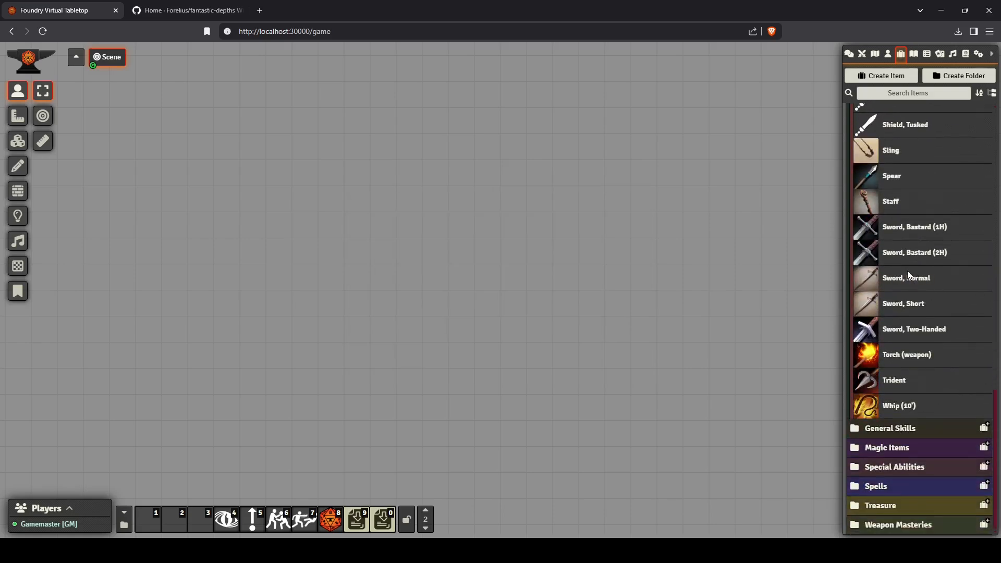
pyautogui.click(899, 428)
pyautogui.scroll(-2, 917, 339)
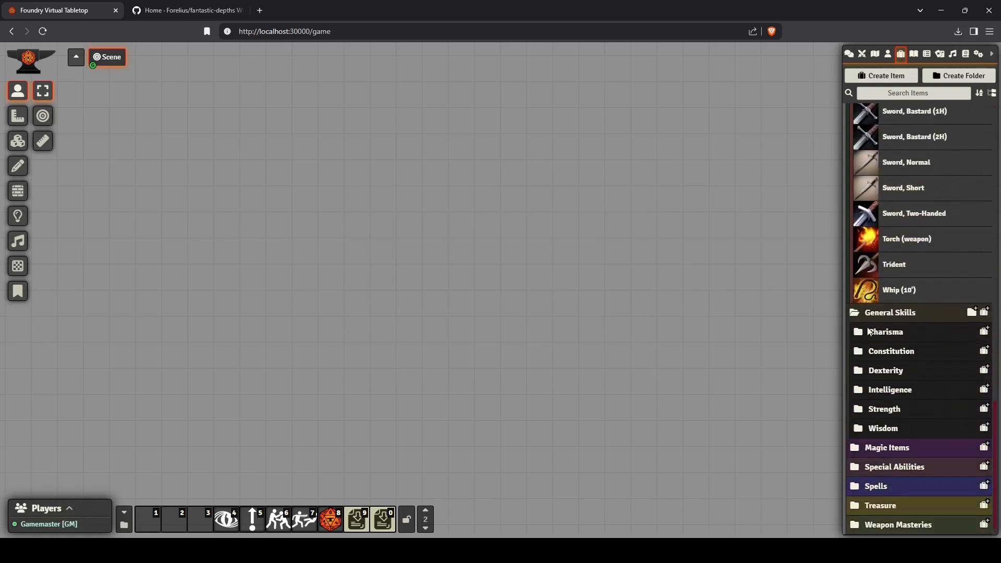
pyautogui.click(876, 330)
pyautogui.scroll(-2, 911, 298)
pyautogui.scroll(-2, 910, 299)
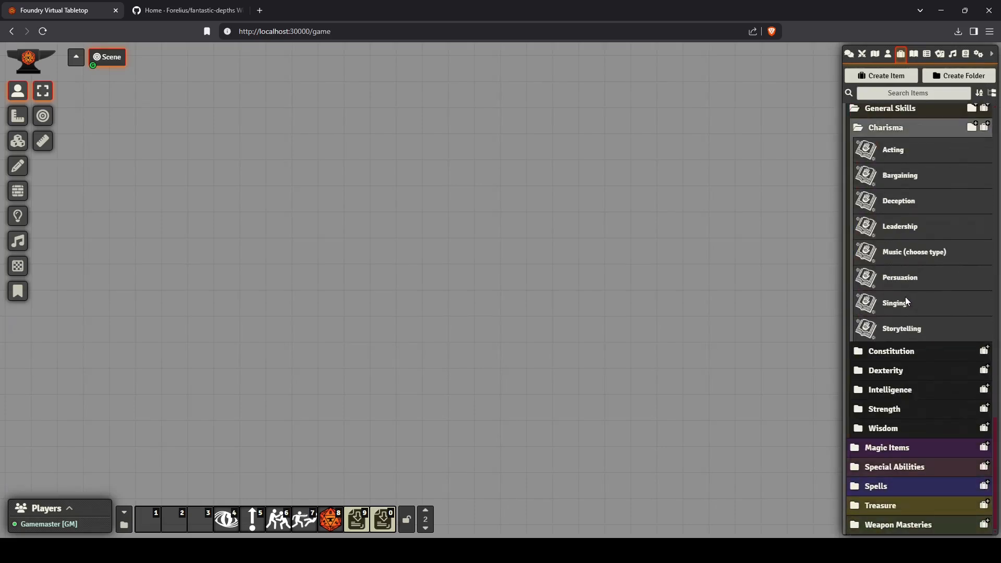
# Step: Open the Deception skill, review its ability, level, roll mode and description, close the sheet, and collapse the Charisma subfolder
pyautogui.click(898, 202)
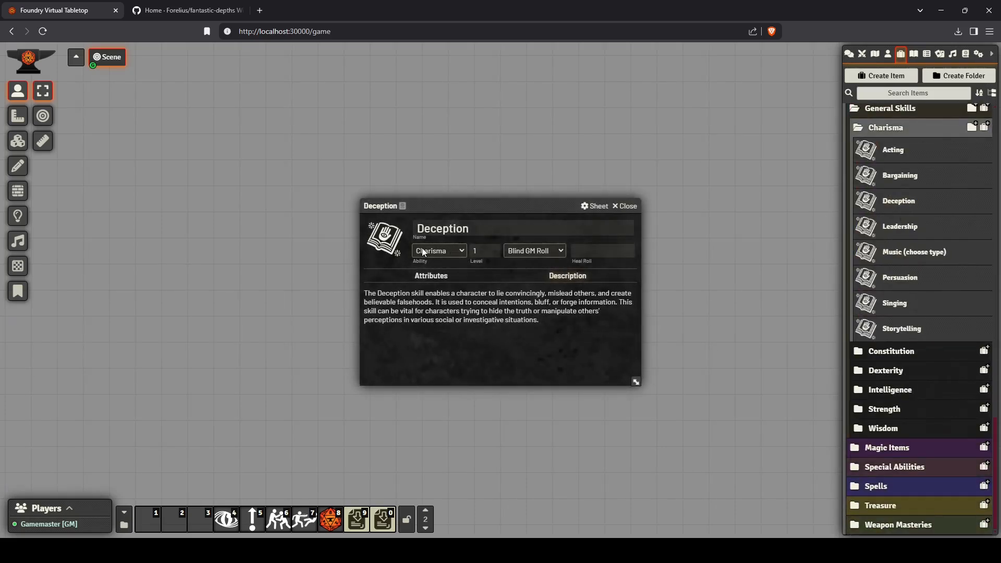
pyautogui.click(627, 205)
pyautogui.click(893, 130)
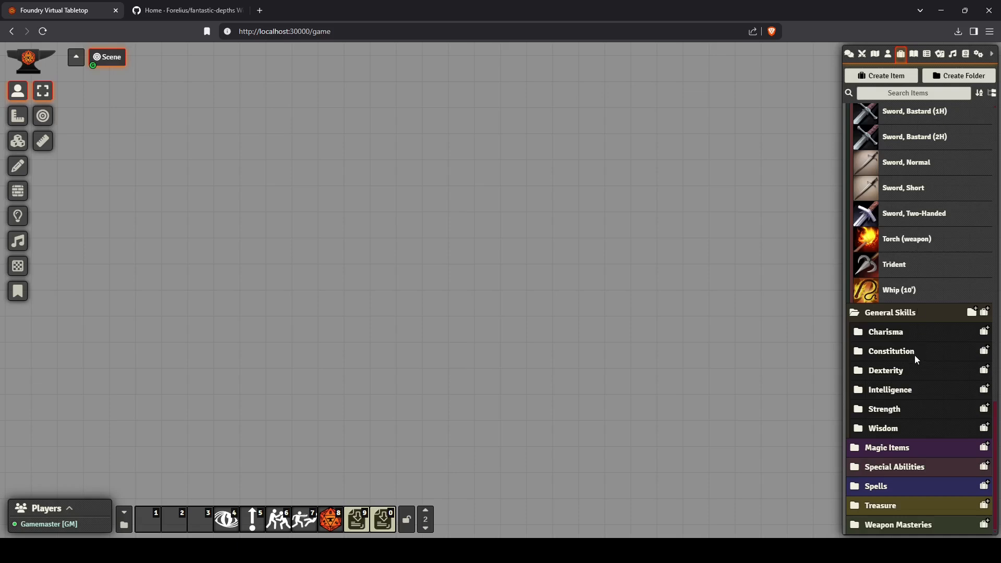
# Step: Collapse the General Skills folder and the Weapons subfolder under Equipment
pyautogui.click(896, 313)
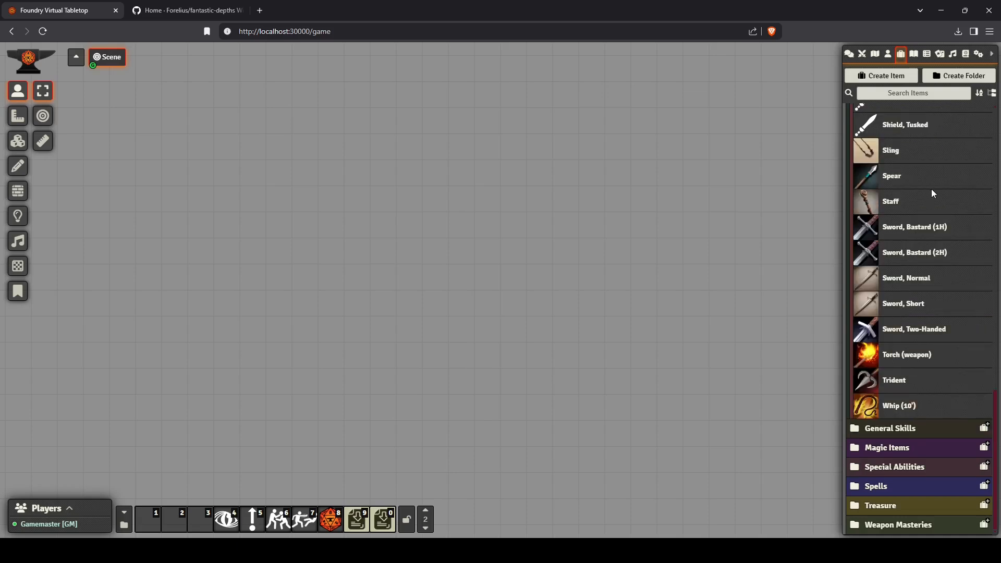
pyautogui.scroll(12, 931, 193)
pyautogui.click(889, 195)
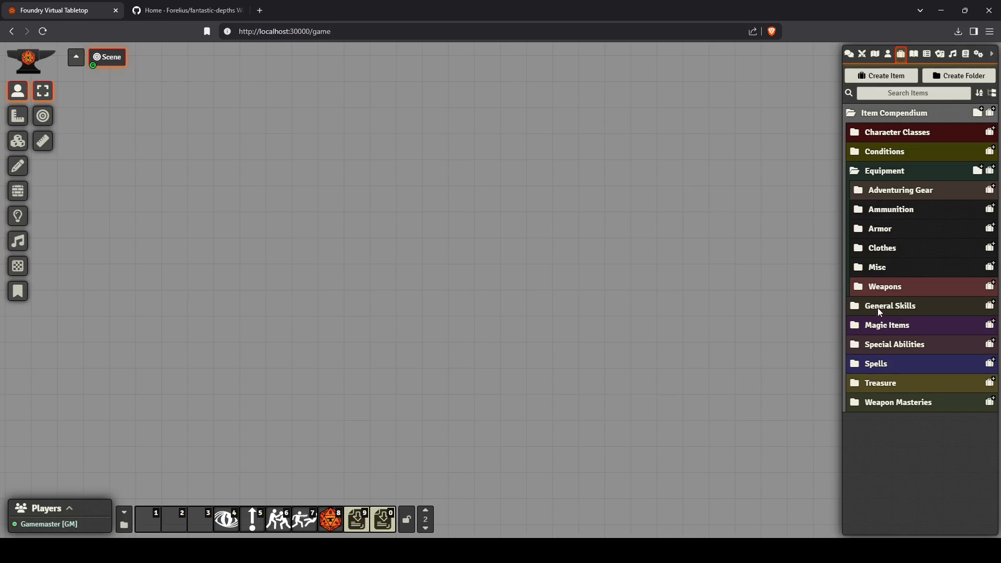
# Step: Open Banded Mail +1 from the Magic Items Armor subfolder, review its description, unidentified attributes and GM-only armor class details, and close the sheet
pyautogui.click(867, 325)
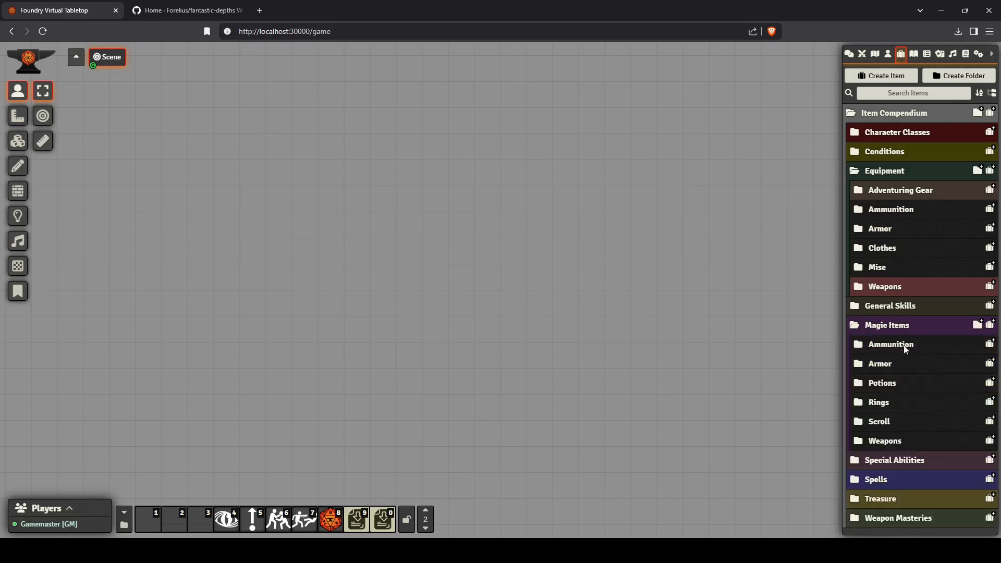
pyautogui.click(884, 367)
pyautogui.click(897, 385)
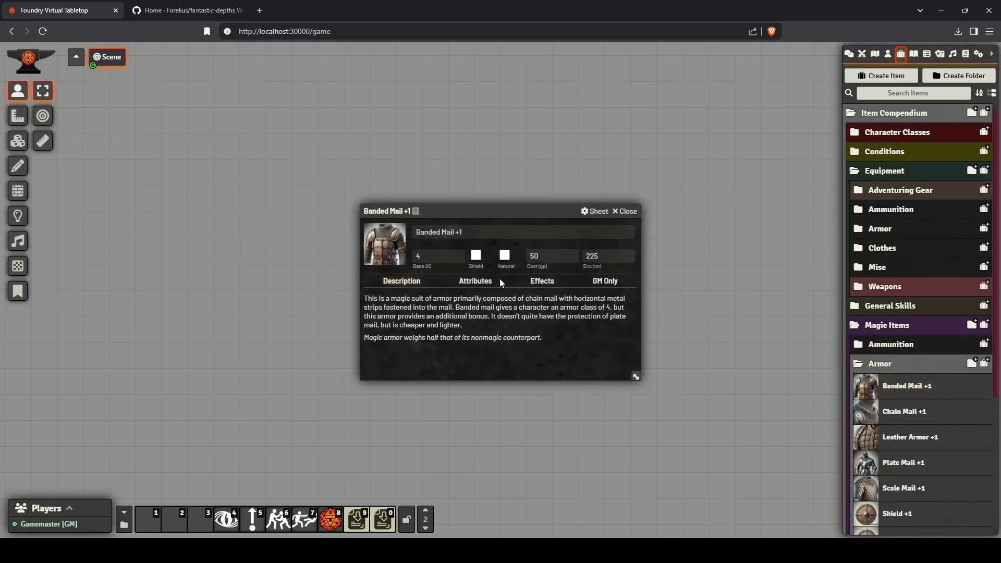
pyautogui.click(474, 281)
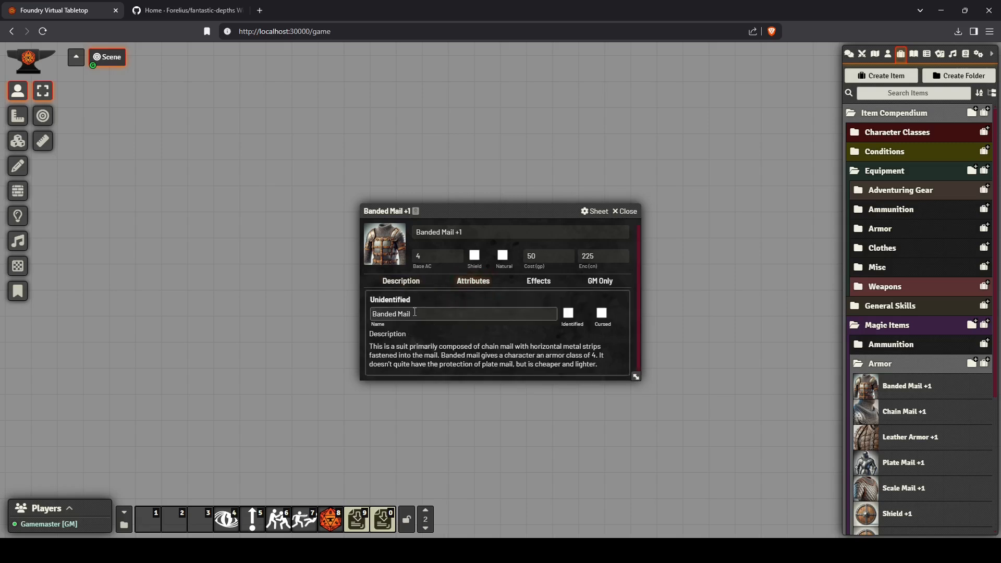
pyautogui.click(400, 283)
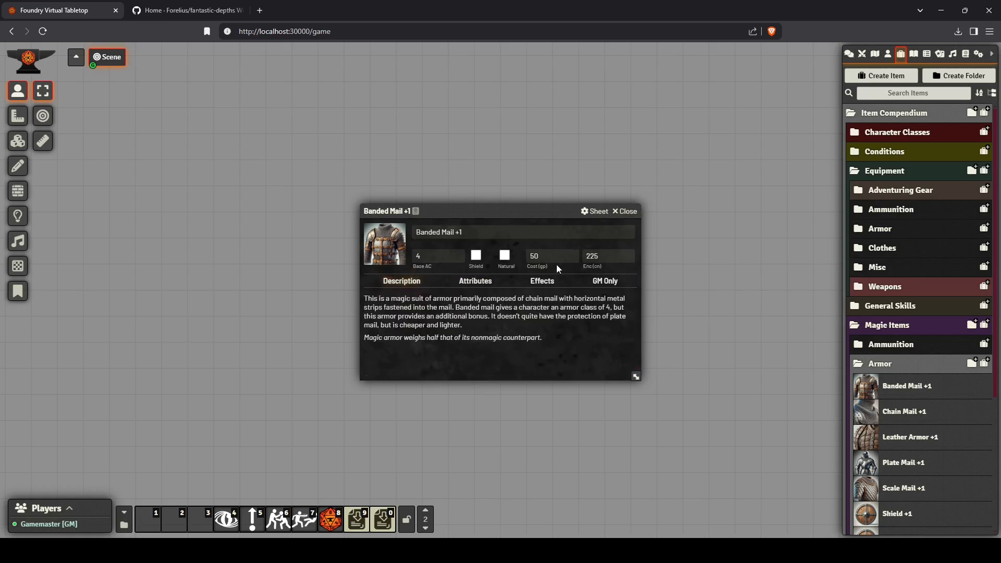
pyautogui.click(591, 285)
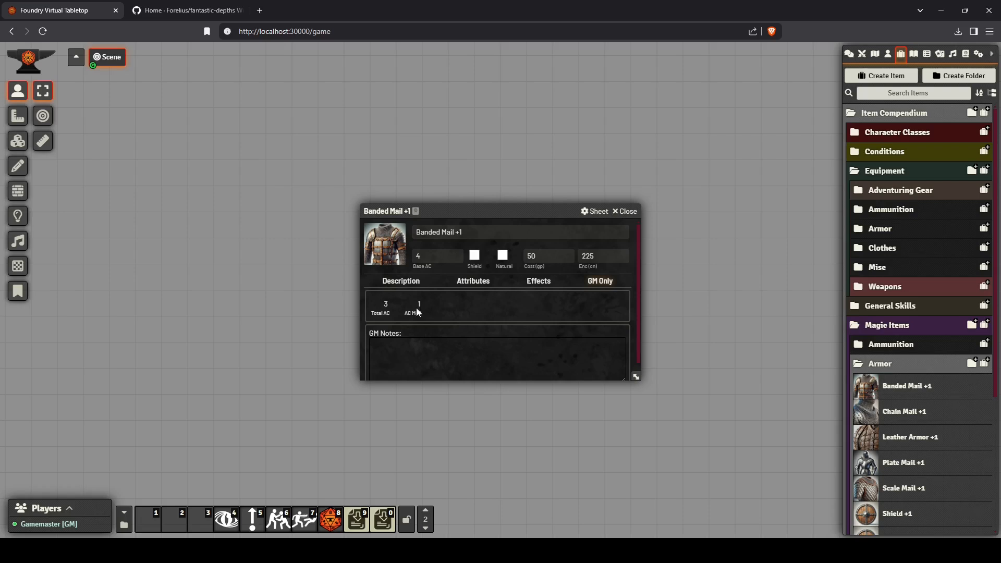
pyautogui.click(626, 212)
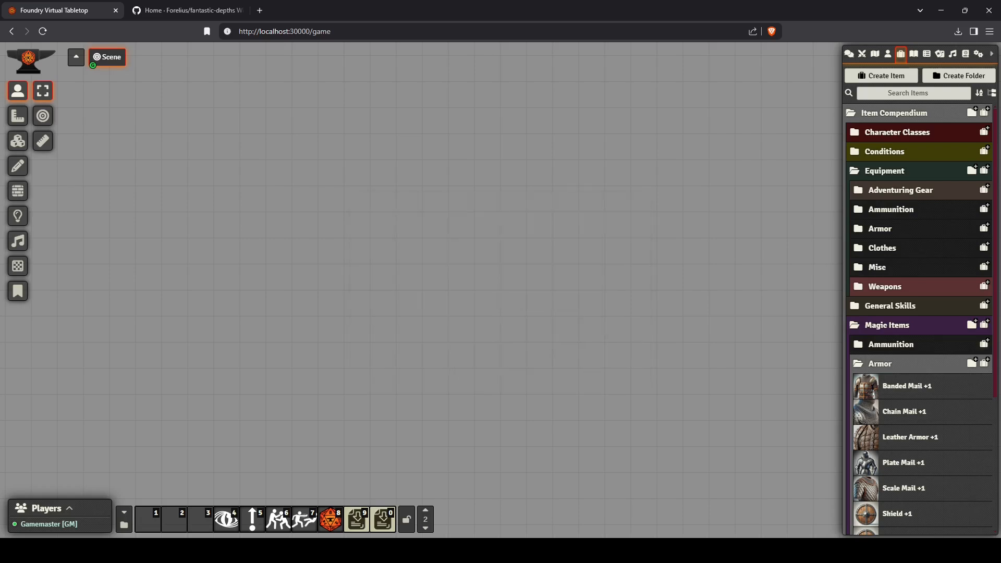
# Step: Collapse the Magic Items folder with its Armor subfolder, and expand Special Abilities and its Exploration subfolder
pyautogui.click(878, 364)
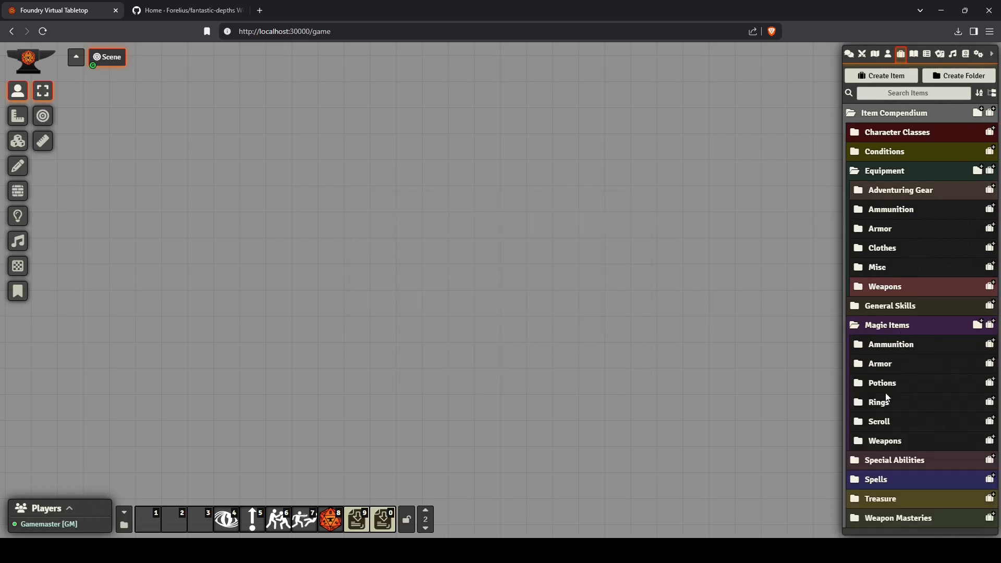
pyautogui.click(896, 328)
pyautogui.click(896, 344)
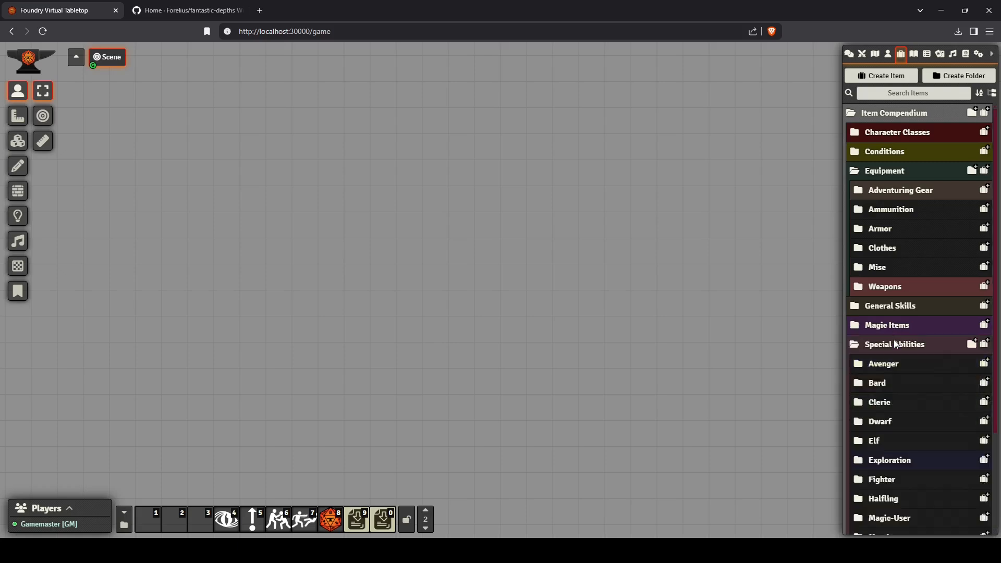
pyautogui.scroll(-3, 905, 316)
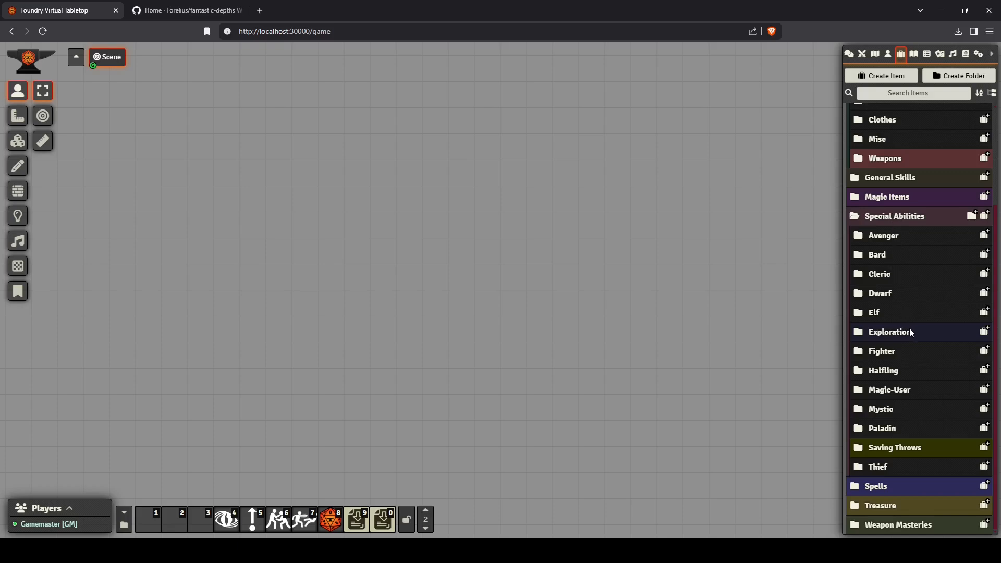
pyautogui.click(884, 332)
pyautogui.scroll(-2, 906, 263)
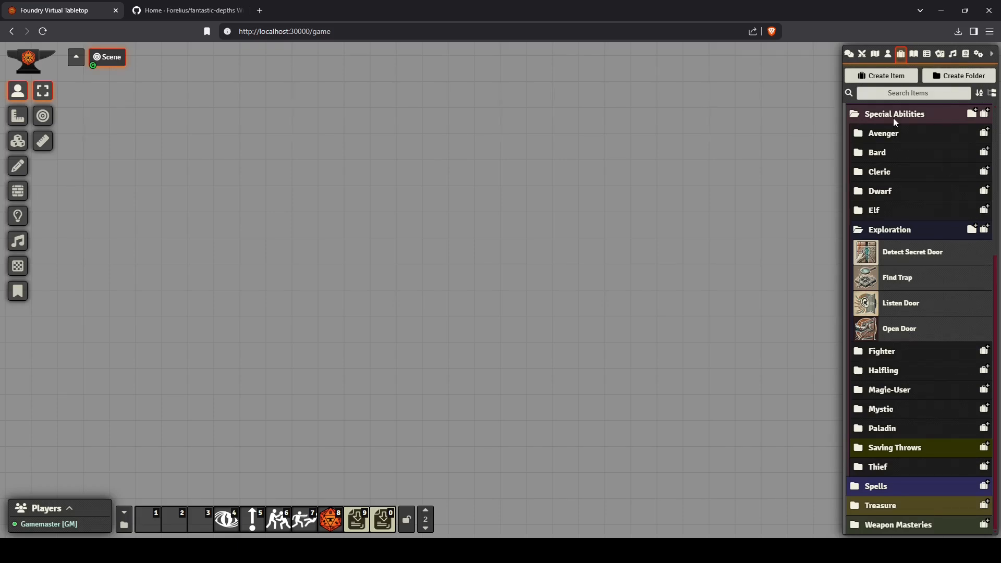
# Step: Open the Detect Secret Door exploration ability, review its description and attributes, and close the sheet
pyautogui.click(900, 246)
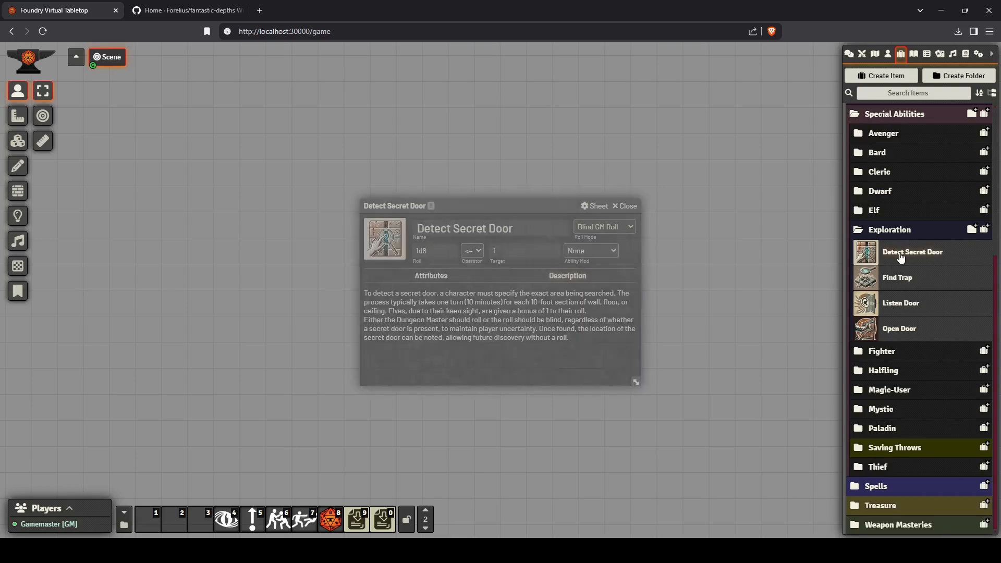
pyautogui.click(438, 277)
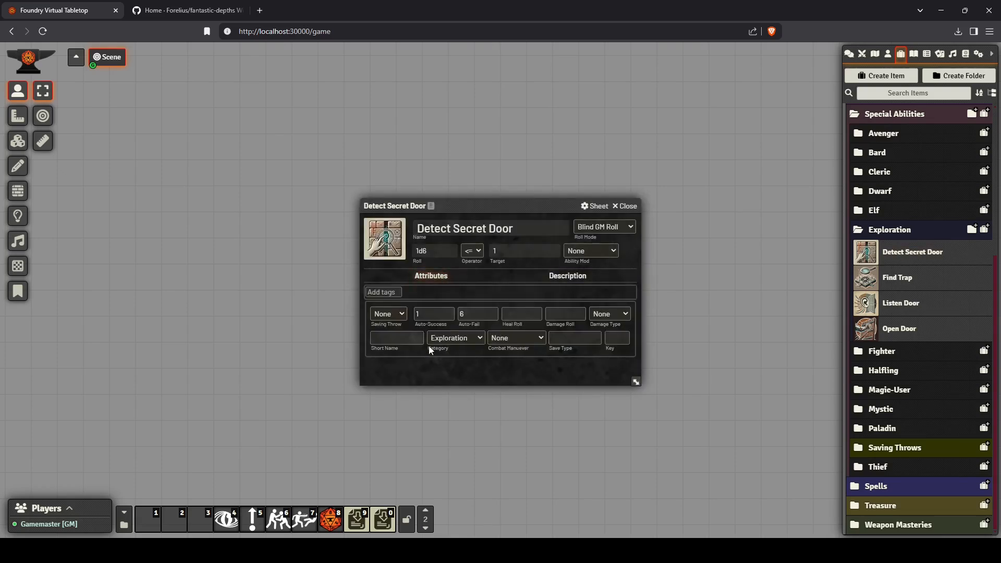
pyautogui.click(636, 207)
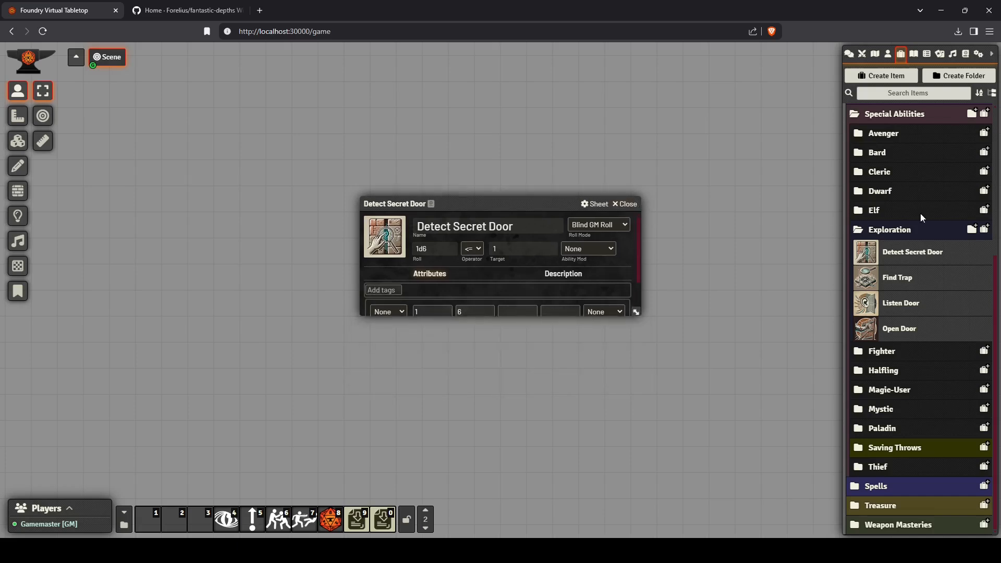
# Step: Open Divine Spellcasting from the Cleric subfolder of Special Abilities, review its description and attributes, and close the sheet
pyautogui.click(896, 172)
pyautogui.click(895, 199)
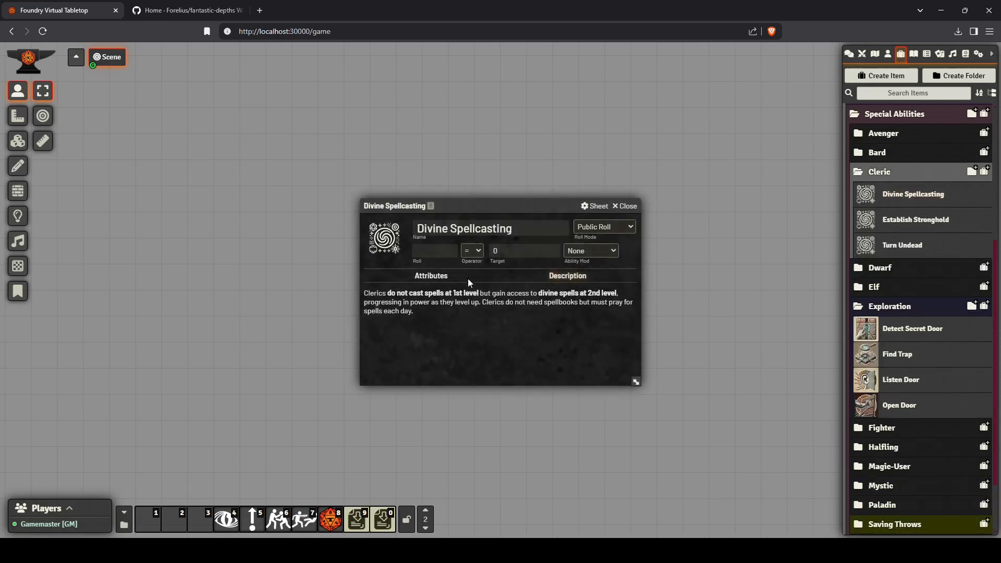
pyautogui.click(427, 277)
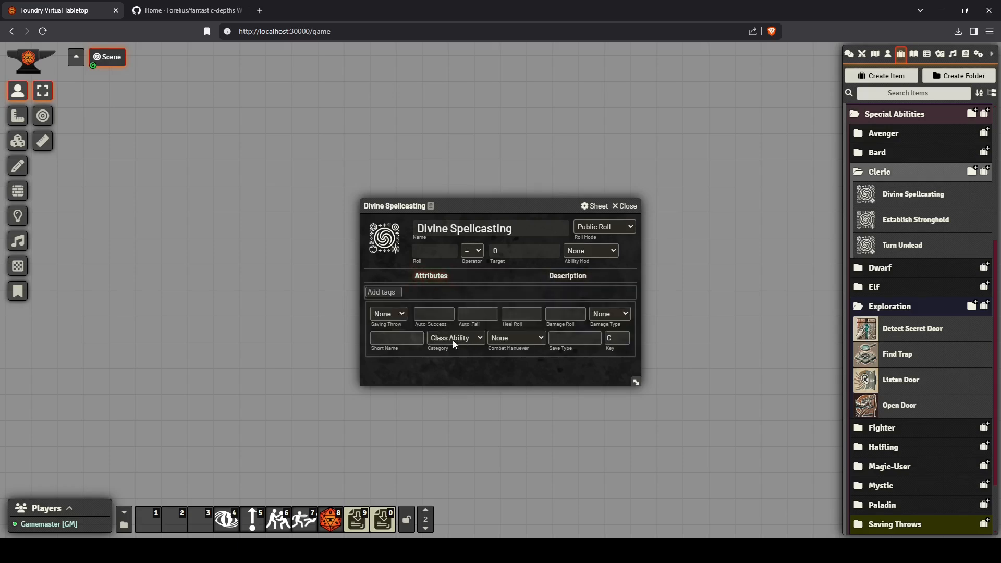
pyautogui.click(625, 206)
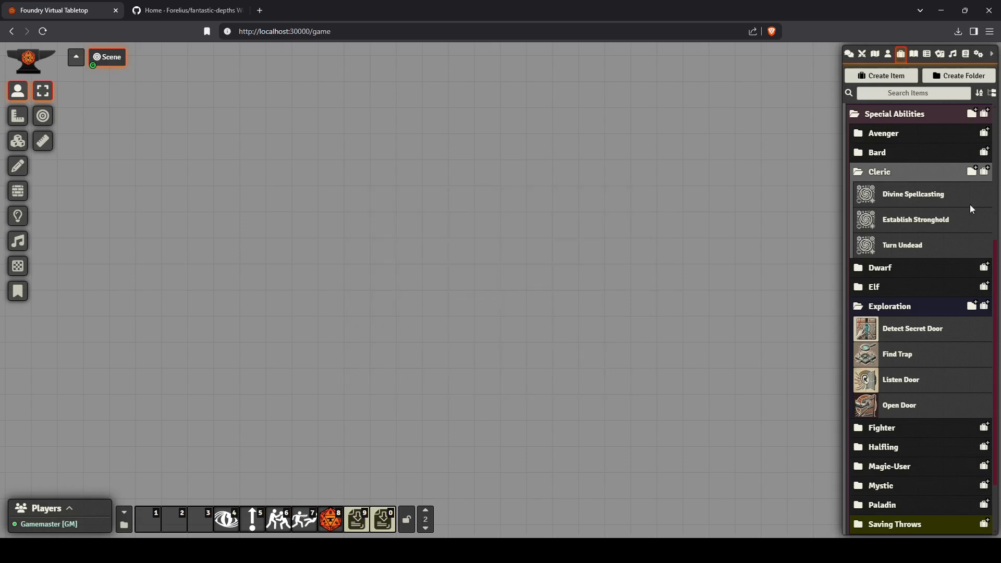
# Step: Collapse the Exploration and Cleric subfolders under Special Abilities
pyautogui.click(893, 304)
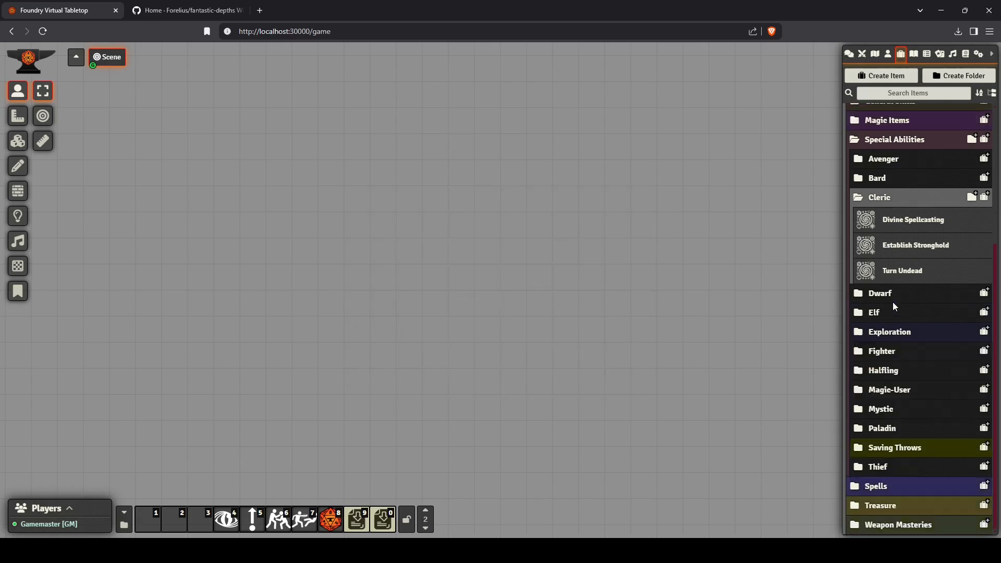
pyautogui.click(905, 201)
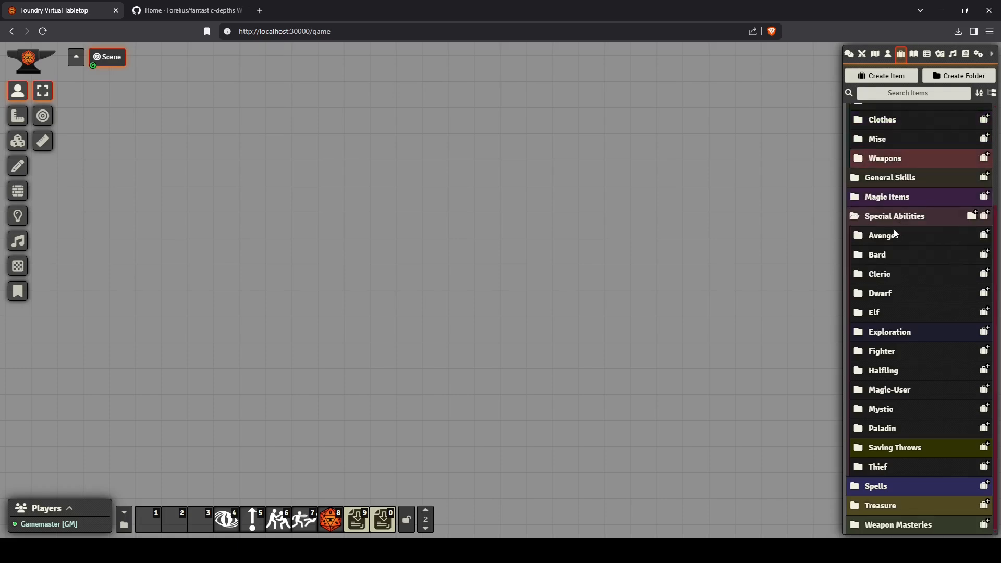
pyautogui.click(874, 277)
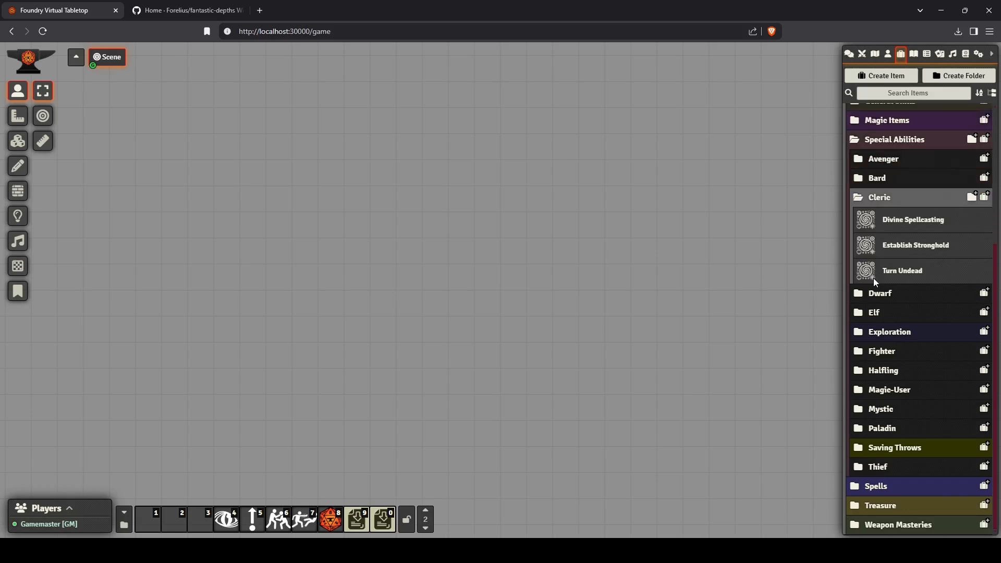
pyautogui.click(883, 199)
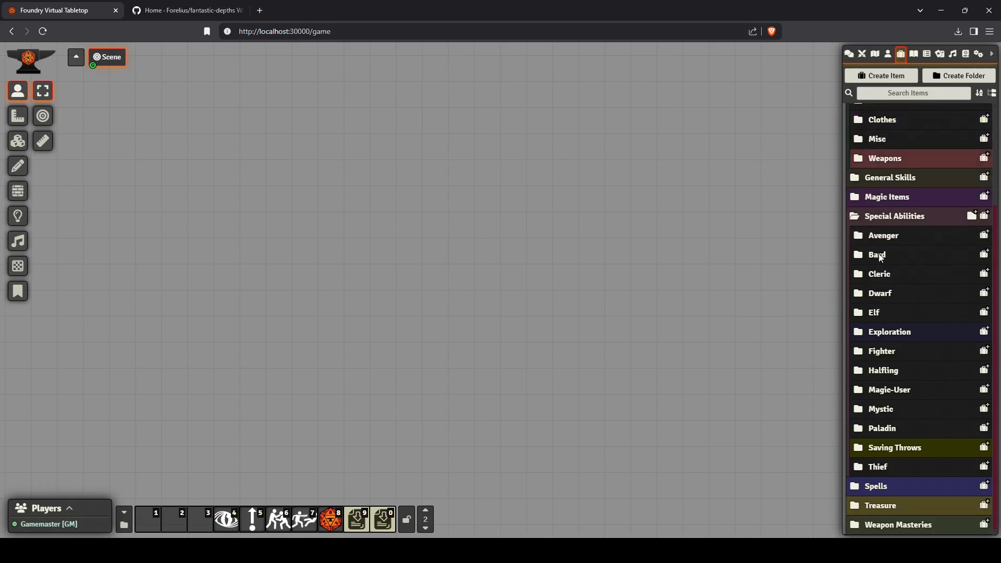
# Step: Open Lance Attack from the Fighter subfolder, review its description, combat maneuver and class key attributes, close the sheet, and collapse the subfolder
pyautogui.click(886, 351)
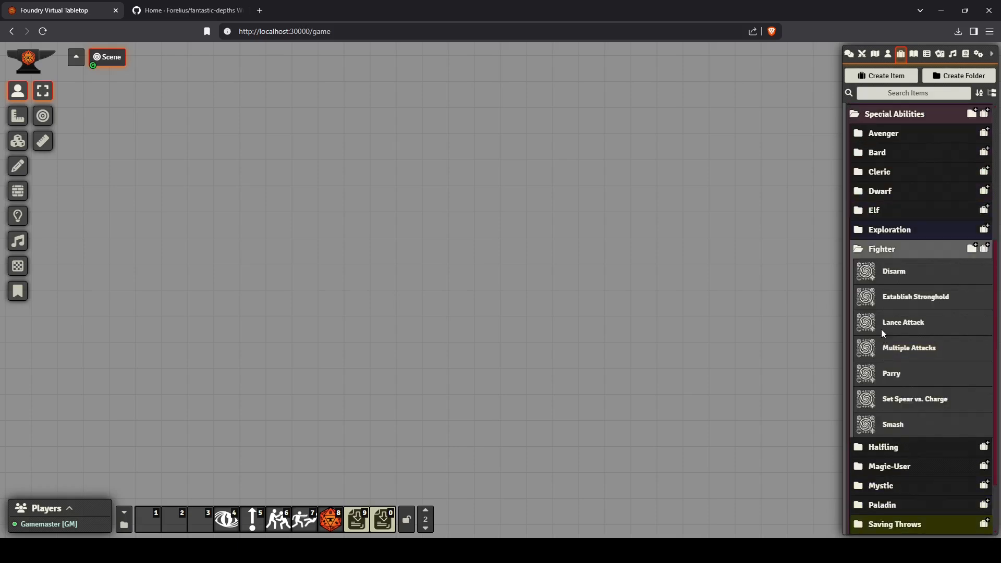
pyautogui.click(901, 326)
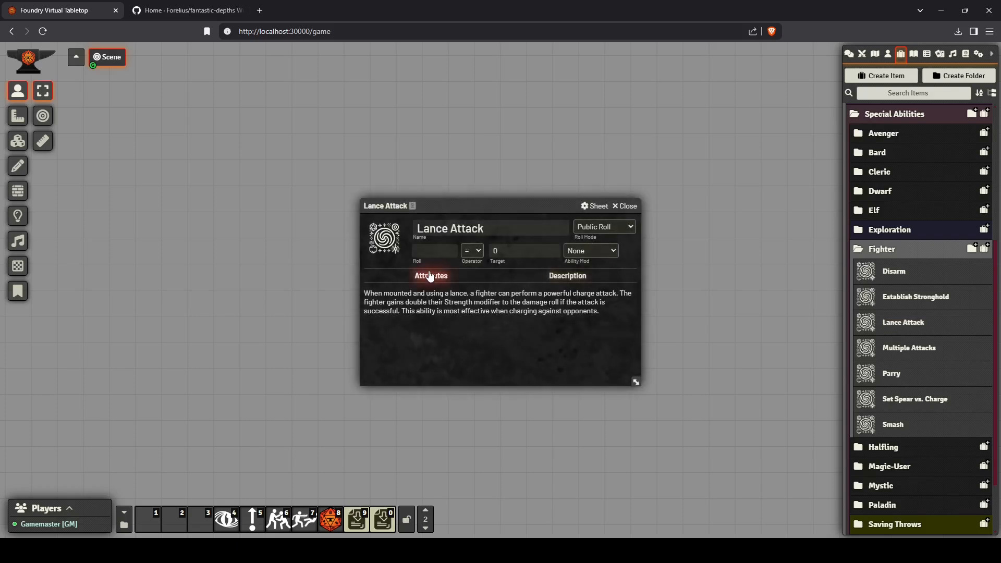
pyautogui.click(430, 276)
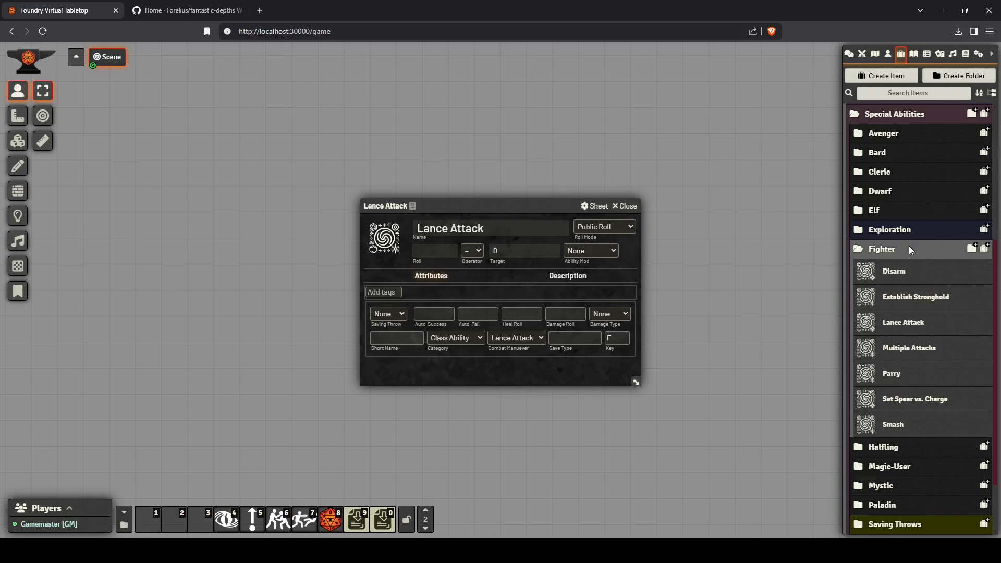
pyautogui.click(493, 232)
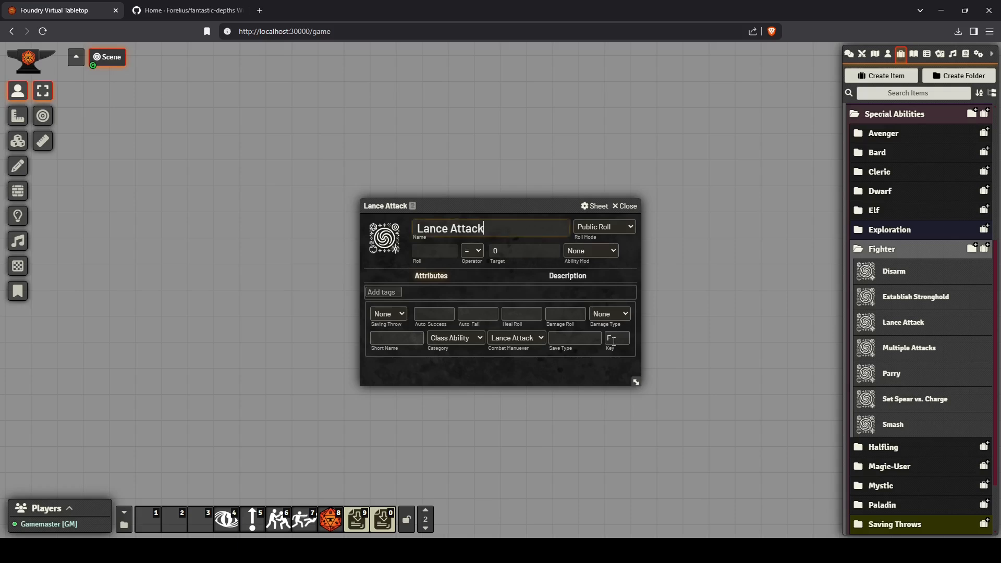
pyautogui.click(626, 207)
pyautogui.click(892, 250)
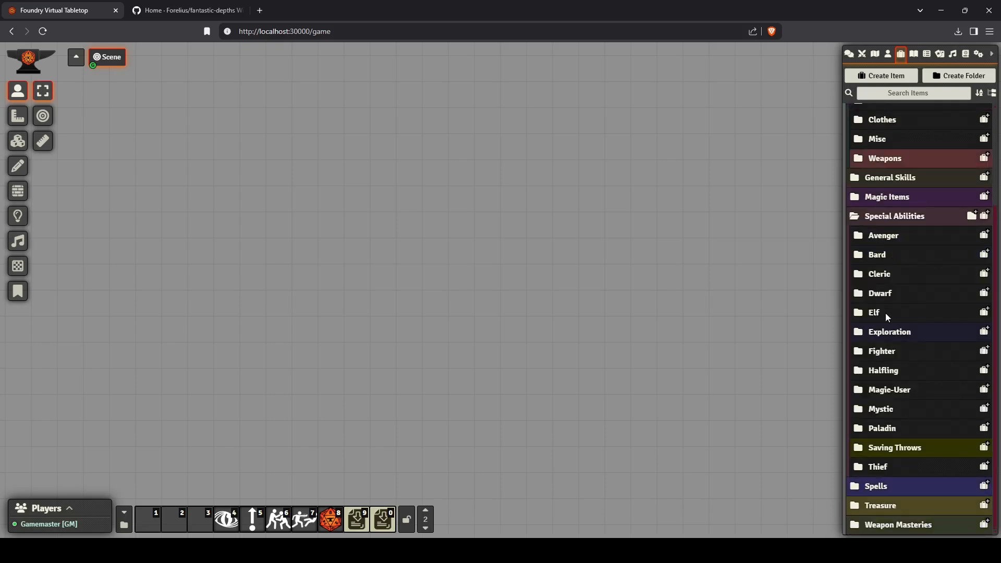
# Step: Open Death Ray or Poison from the Saving Throws subfolder, review its description and attributes, close the sheet, and collapse the subfolder
pyautogui.click(876, 448)
pyautogui.scroll(-3, 880, 430)
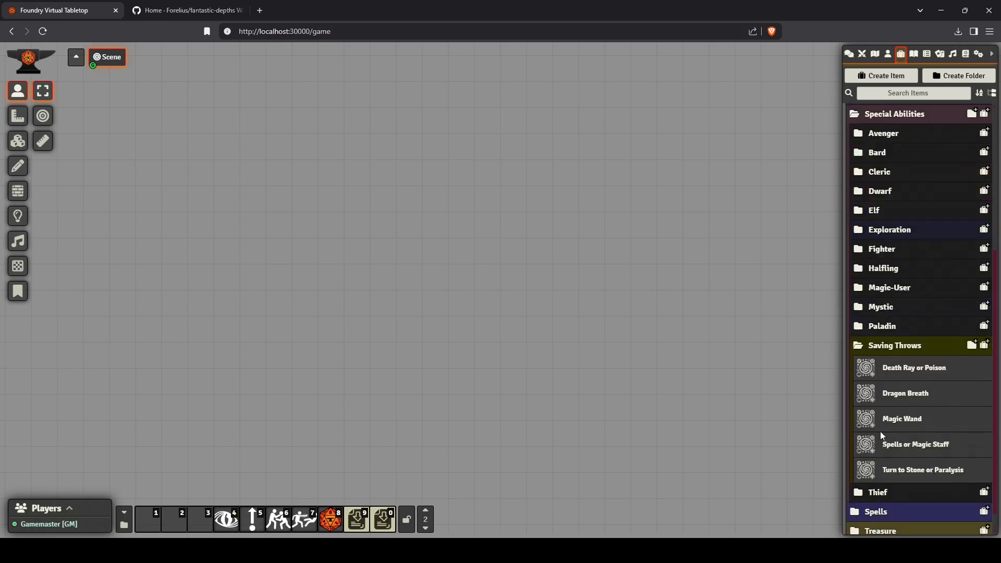
pyautogui.click(899, 351)
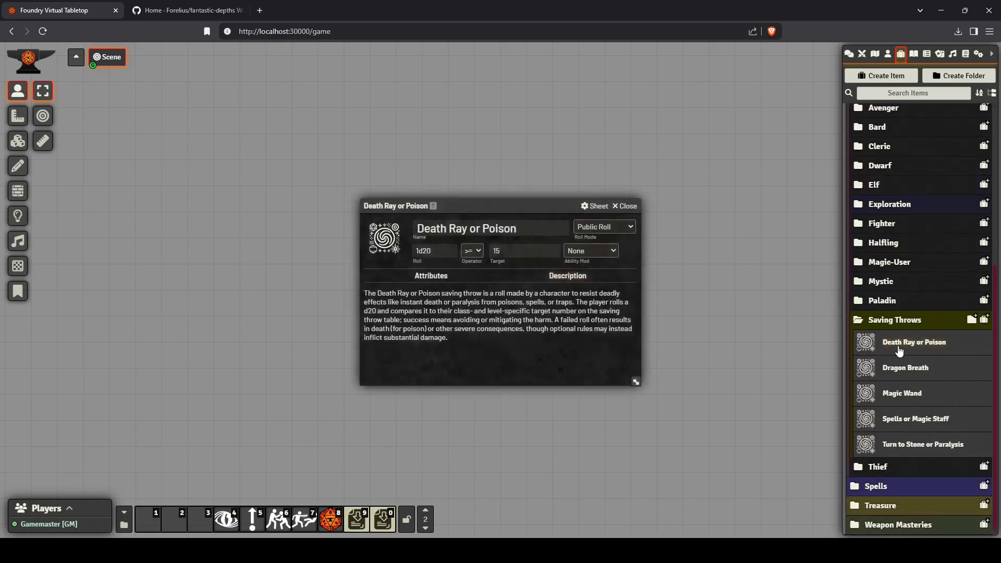
pyautogui.click(459, 280)
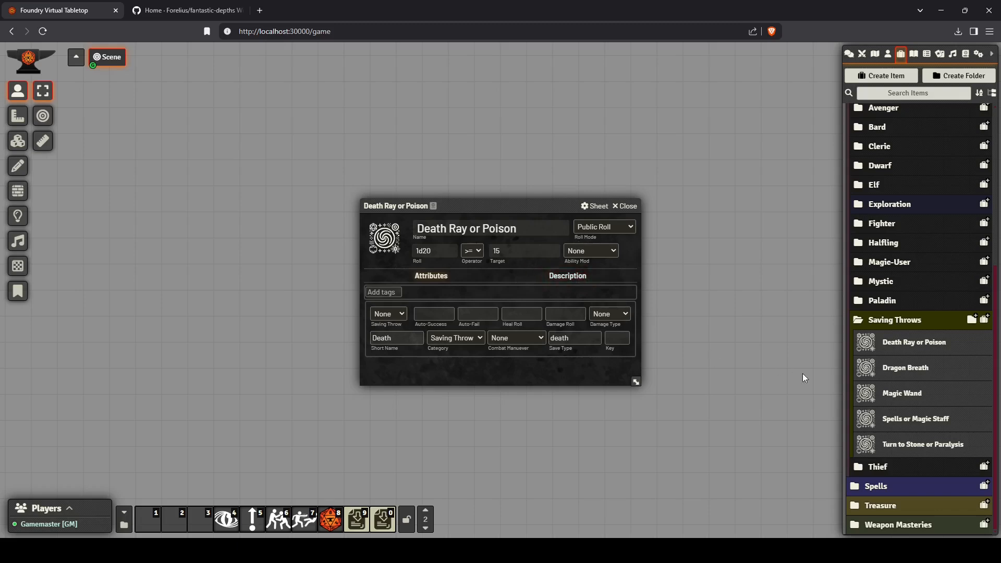
pyautogui.click(625, 207)
pyautogui.click(881, 320)
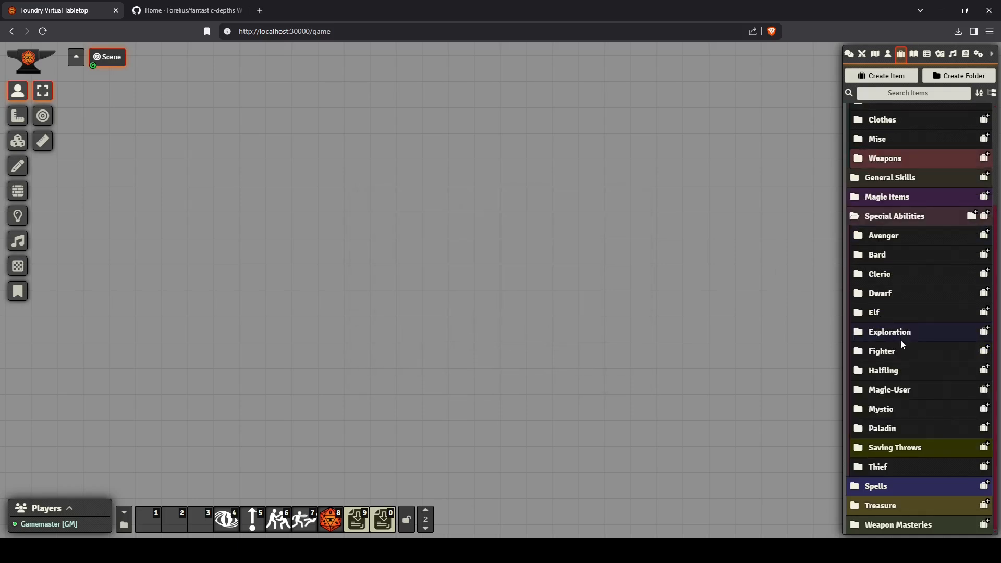
# Step: Collapse the Special Abilities folder and expand Spells down to the Cleric Level 1 subfolder
pyautogui.click(890, 221)
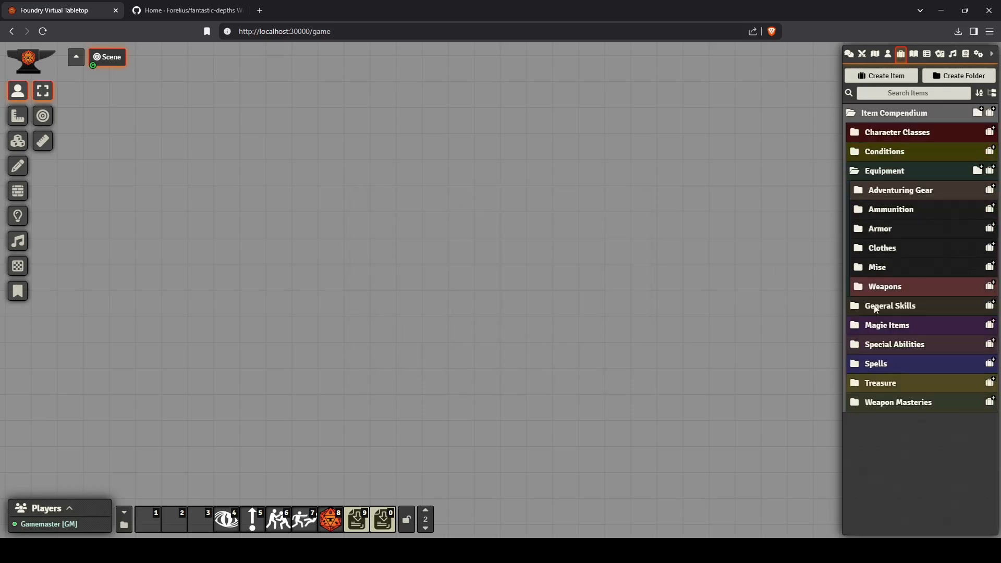
pyautogui.click(871, 364)
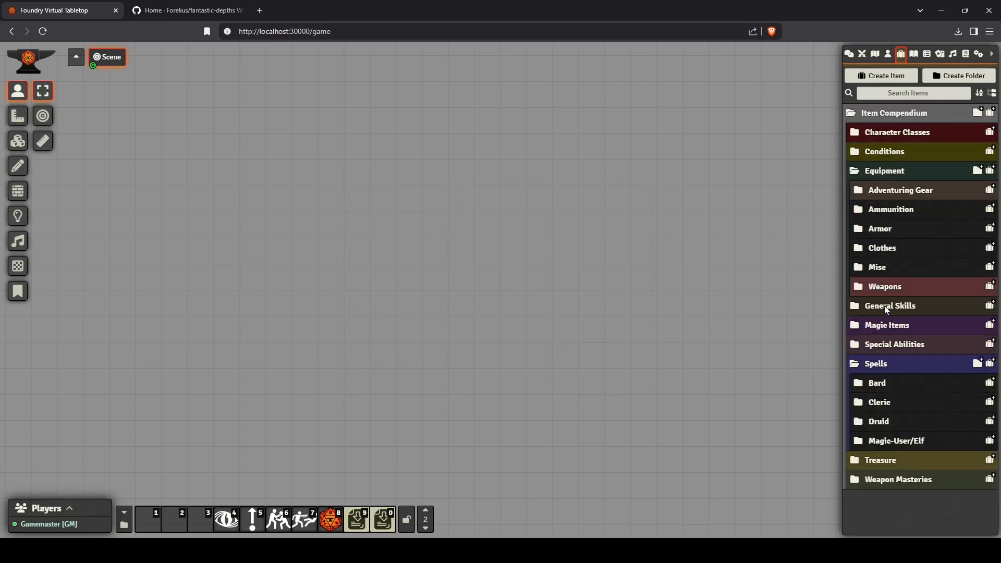
pyautogui.click(879, 398)
pyautogui.scroll(-2, 887, 390)
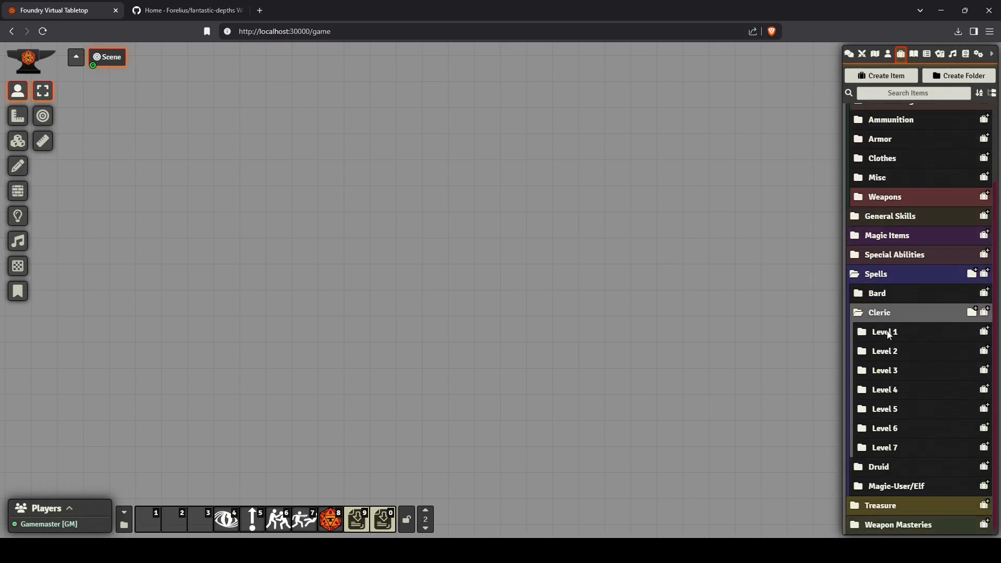
pyautogui.click(889, 334)
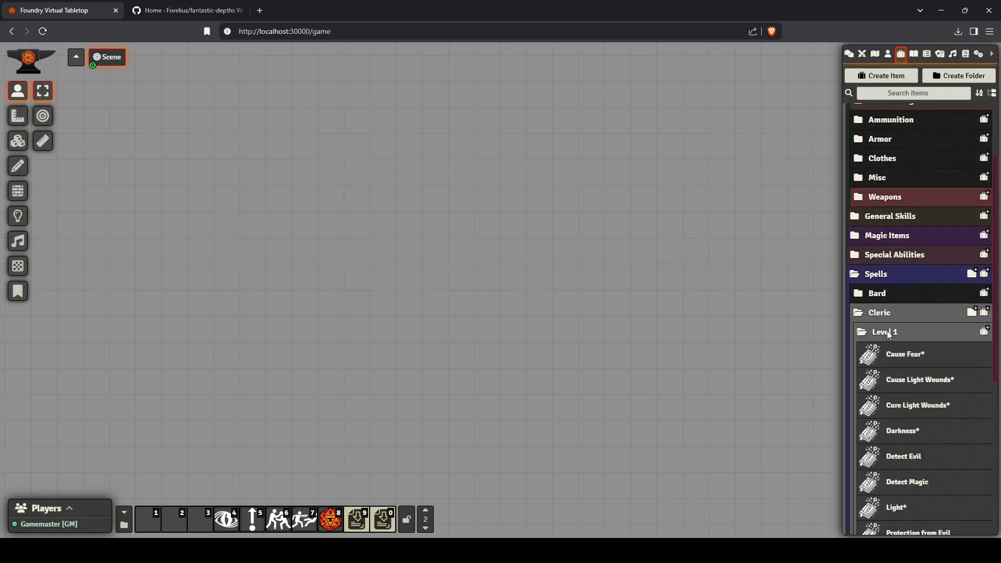
# Step: Open the Cause Fear* spell, review its description, tags, effect and duration roll attributes, close the sheet, and collapse the Cleric spells subfolder
pyautogui.click(894, 354)
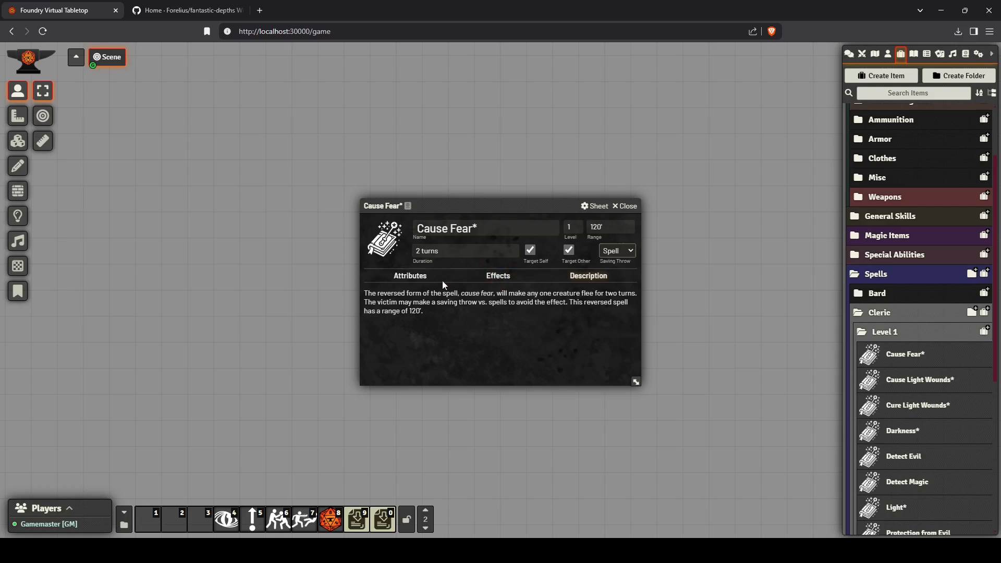
pyautogui.click(422, 280)
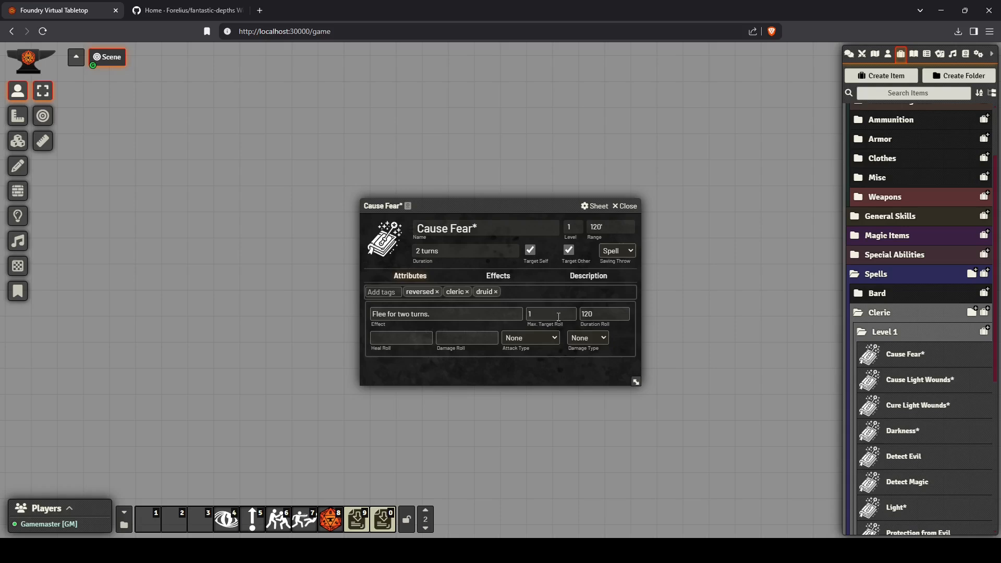
pyautogui.click(602, 312)
pyautogui.click(636, 211)
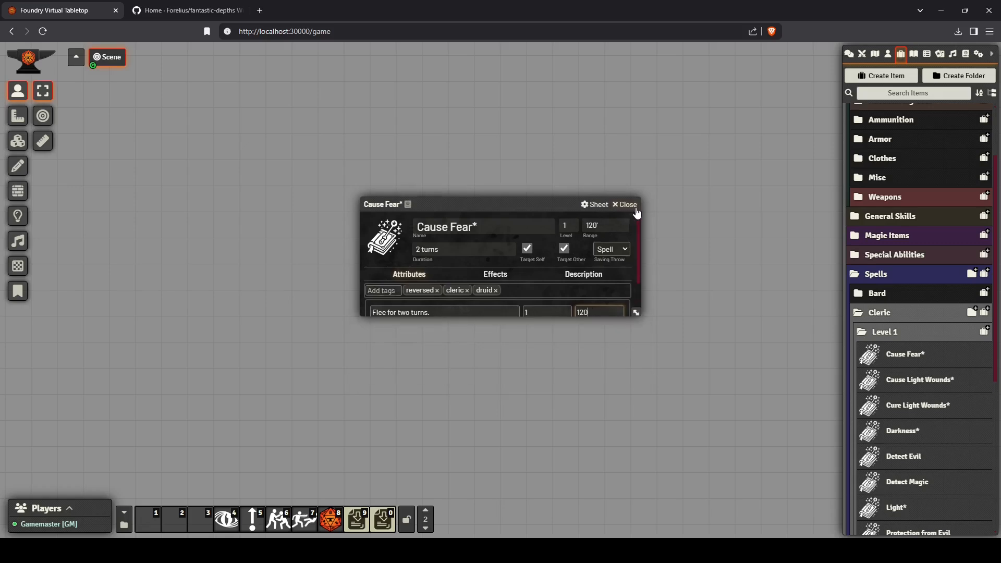
pyautogui.click(896, 312)
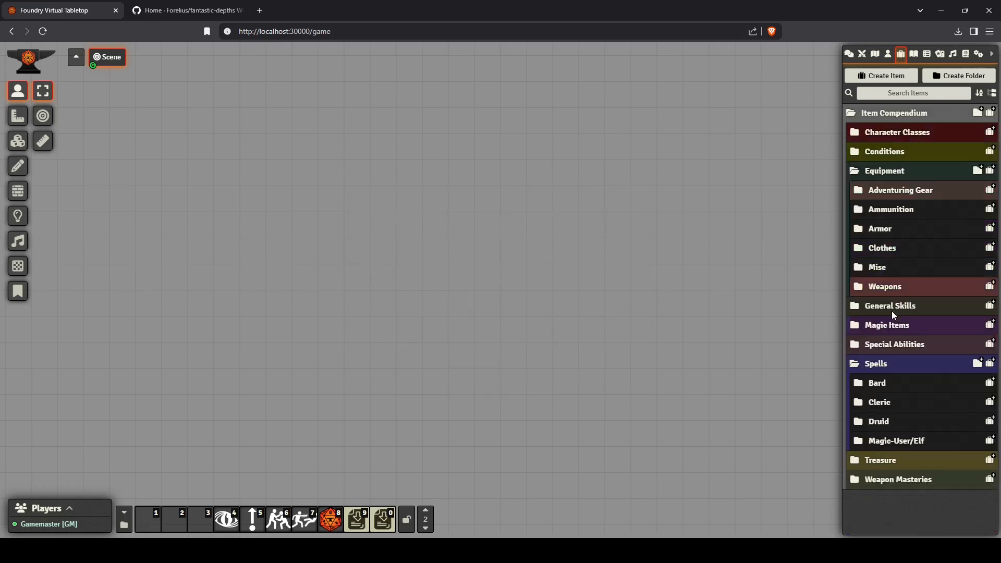
# Step: Open Copper Piece from the Currency subfolder of Treasure, review its cost and attributes, close the sheet, and collapse the subfolder
pyautogui.click(893, 461)
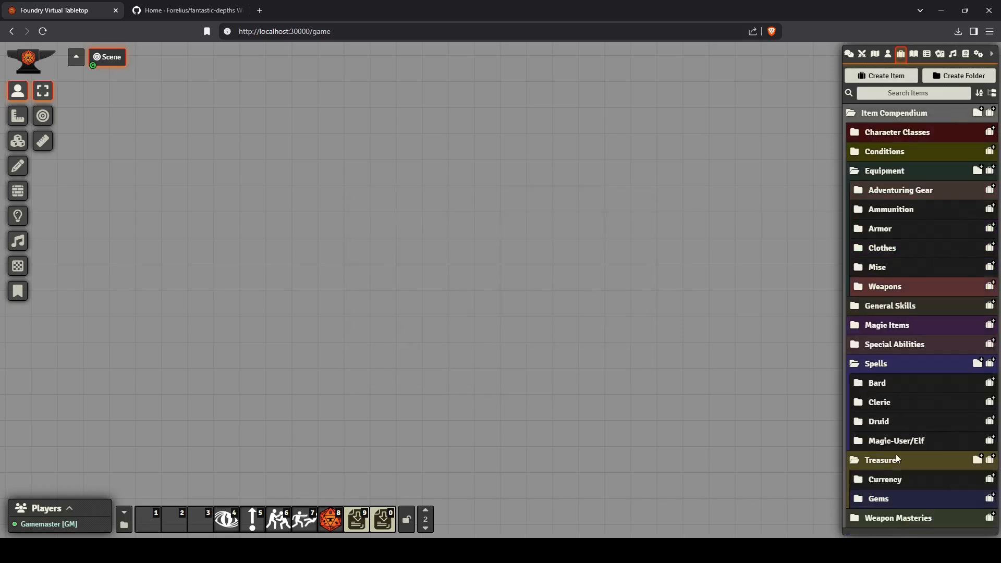
pyautogui.click(903, 481)
pyautogui.scroll(-2, 899, 469)
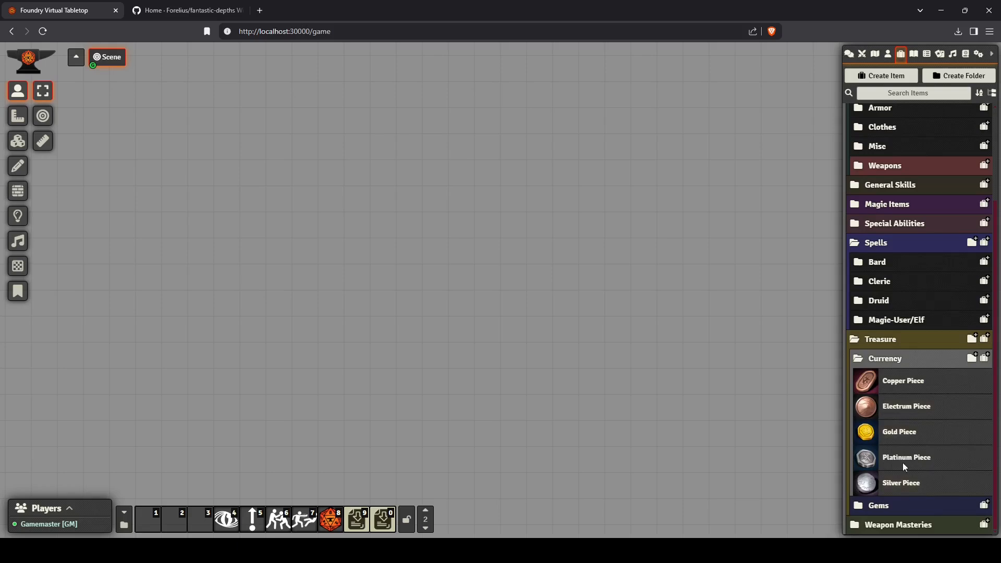
pyautogui.click(885, 384)
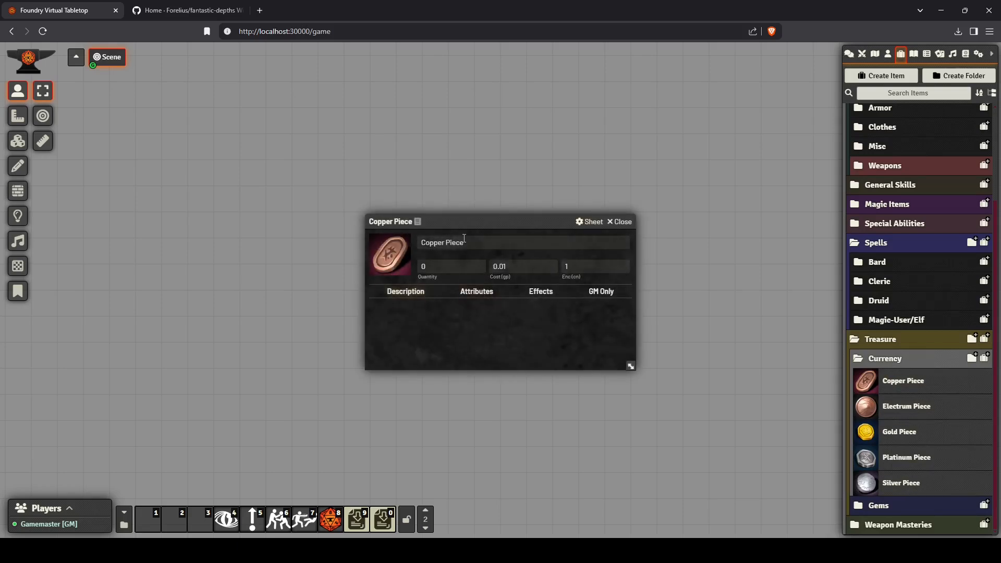
pyautogui.click(466, 291)
pyautogui.scroll(-1, 504, 311)
pyautogui.scroll(1, 505, 310)
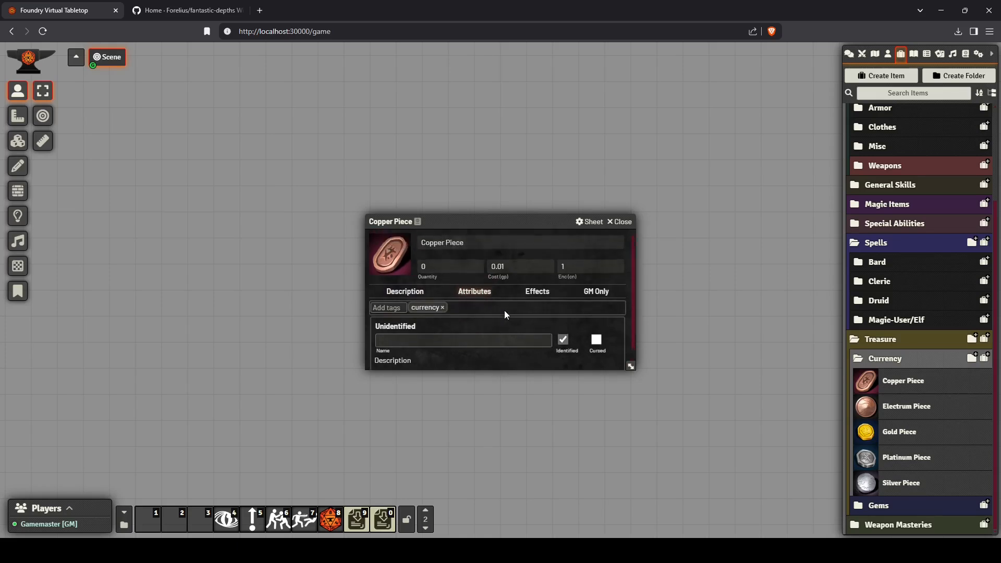
pyautogui.click(620, 221)
pyautogui.click(903, 357)
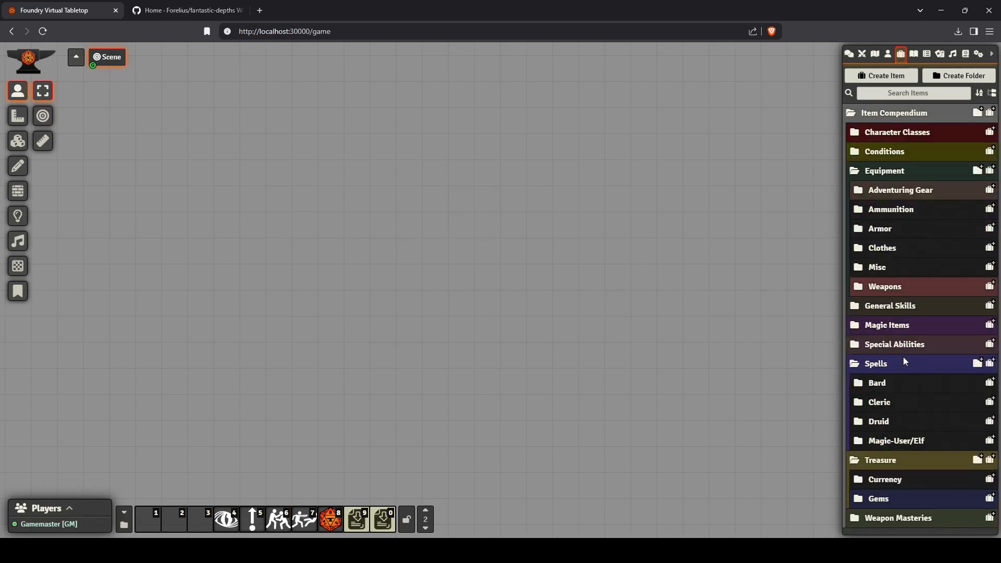
# Step: Expand the Gems subfolder of Treasure, browse its gemstones, open Onyx to review its cost and description, and close the sheet
pyautogui.click(889, 498)
pyautogui.scroll(-8, 881, 385)
pyautogui.scroll(-3, 880, 382)
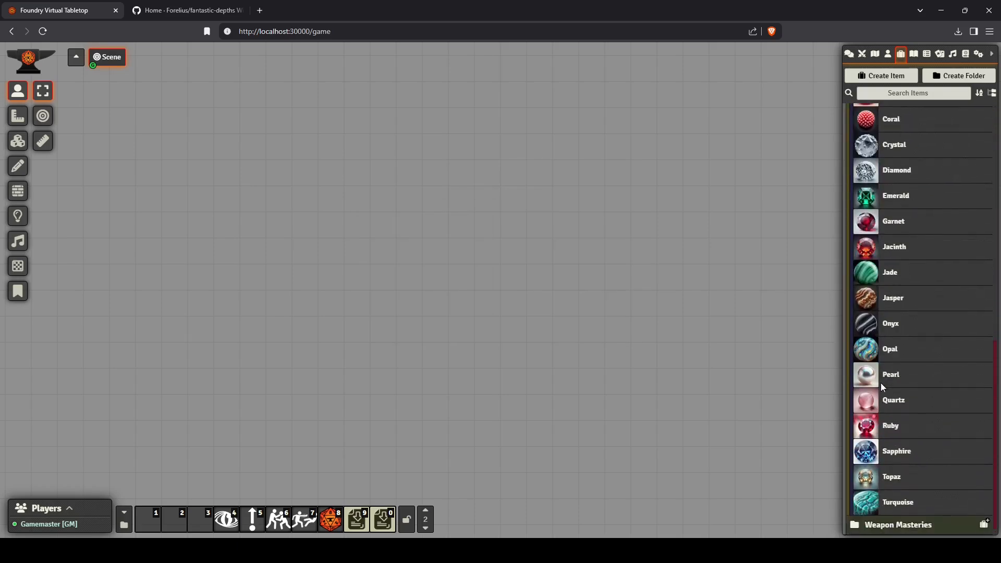
pyautogui.click(889, 326)
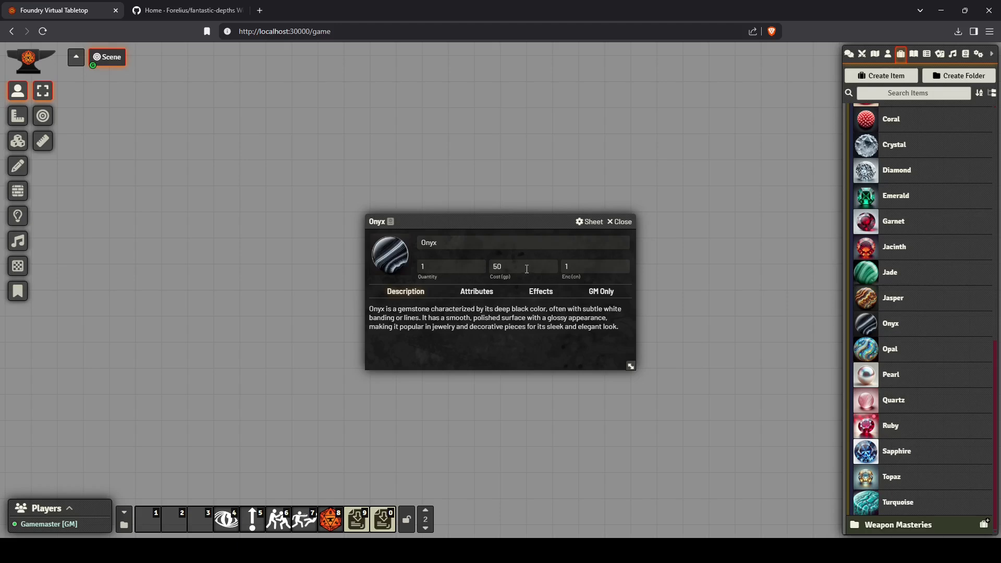
pyautogui.click(629, 222)
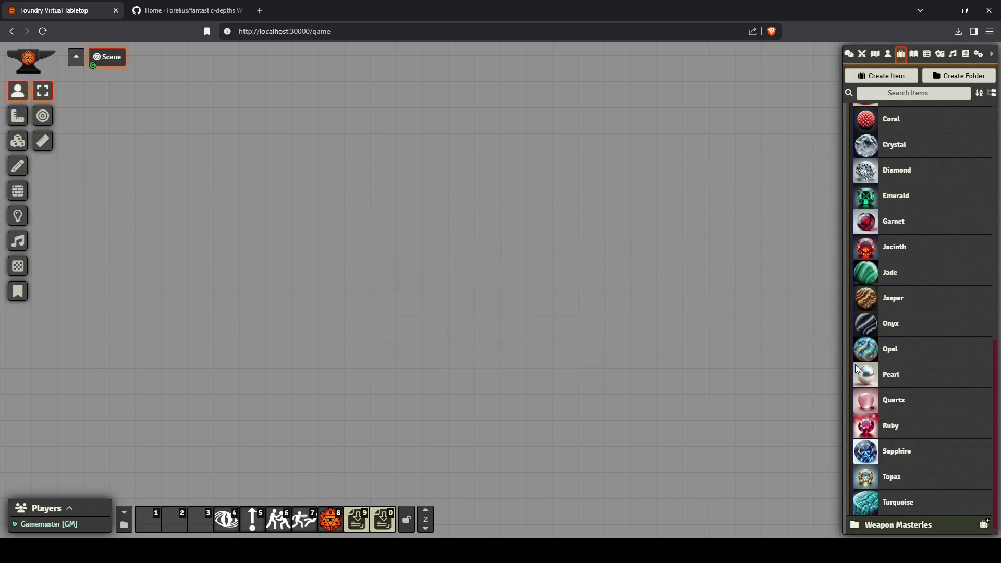
# Step: Collapse the Gems subfolder of Treasure, expand the Weapon Masteries folder and browse its weapons
pyautogui.scroll(4, 855, 365)
pyautogui.scroll(1, 868, 369)
pyautogui.click(889, 233)
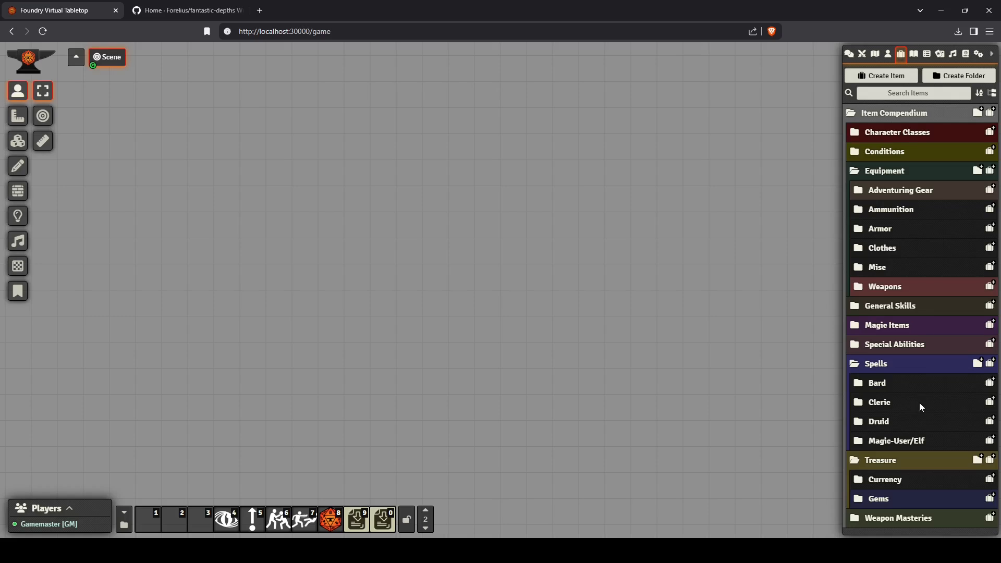
pyautogui.click(893, 519)
pyautogui.scroll(-8, 893, 410)
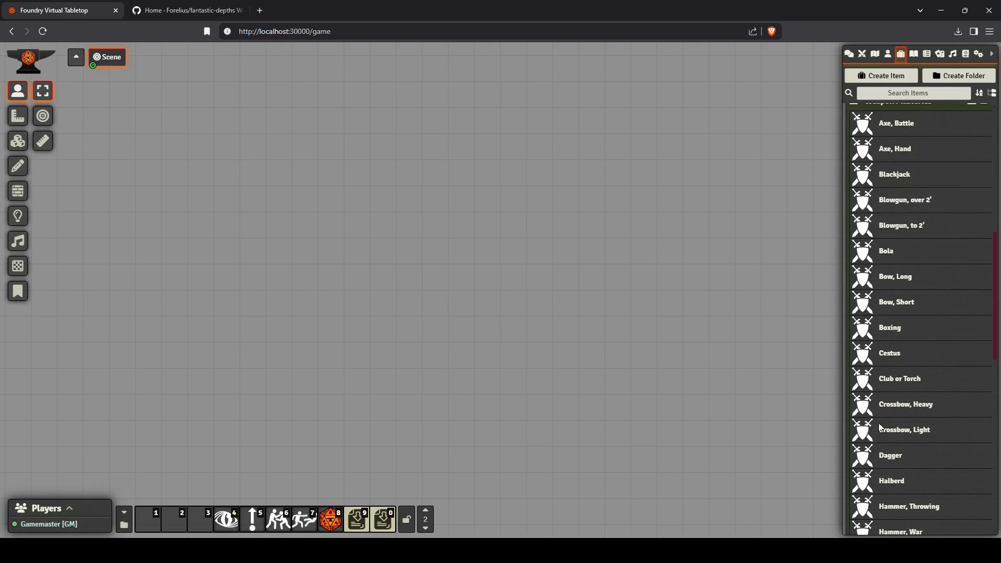
# Step: Open the Bow, Long weapon mastery, review its values from Basic to Grand Master, and close the sheet
pyautogui.click(900, 285)
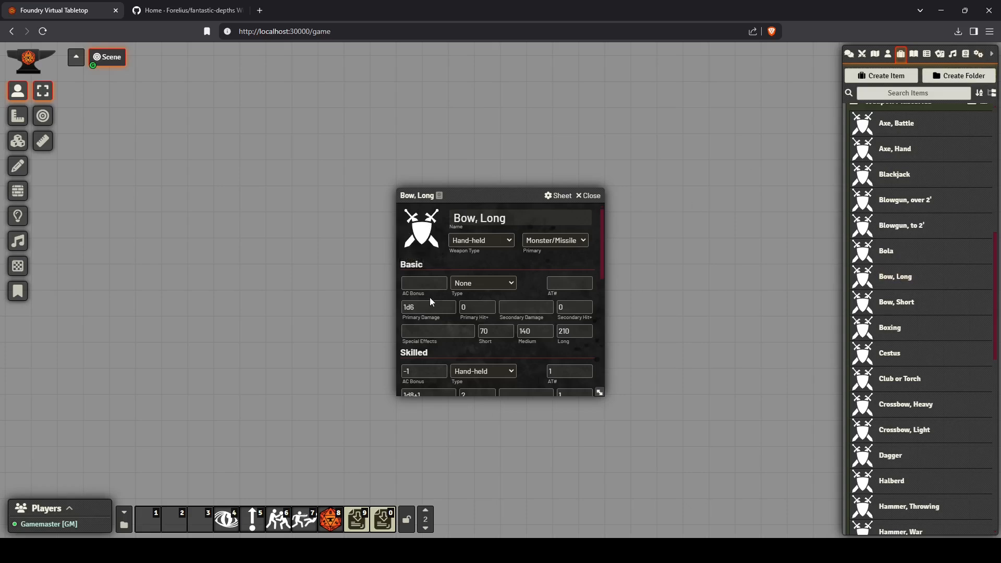
pyautogui.scroll(-4, 443, 297)
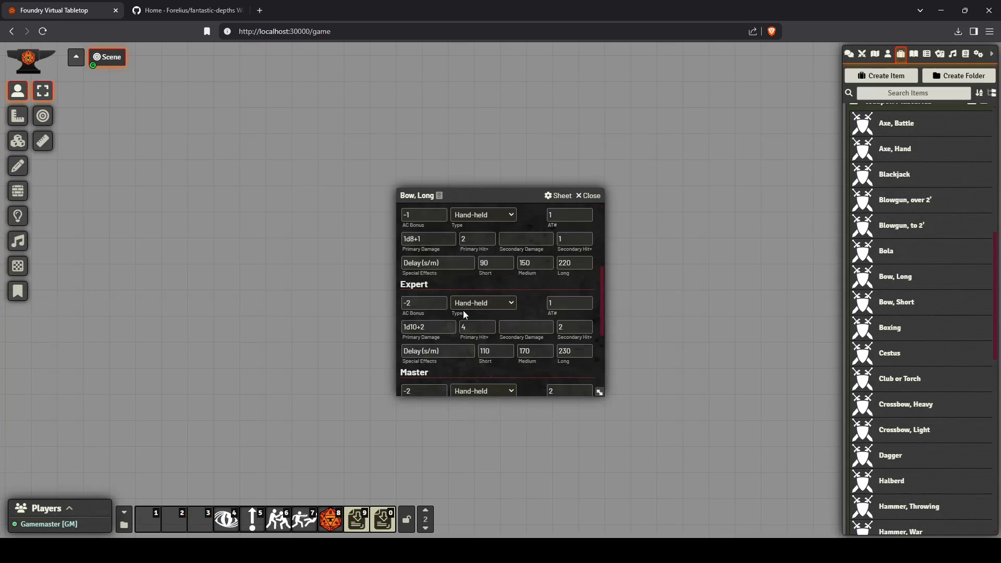
pyautogui.scroll(-2, 465, 315)
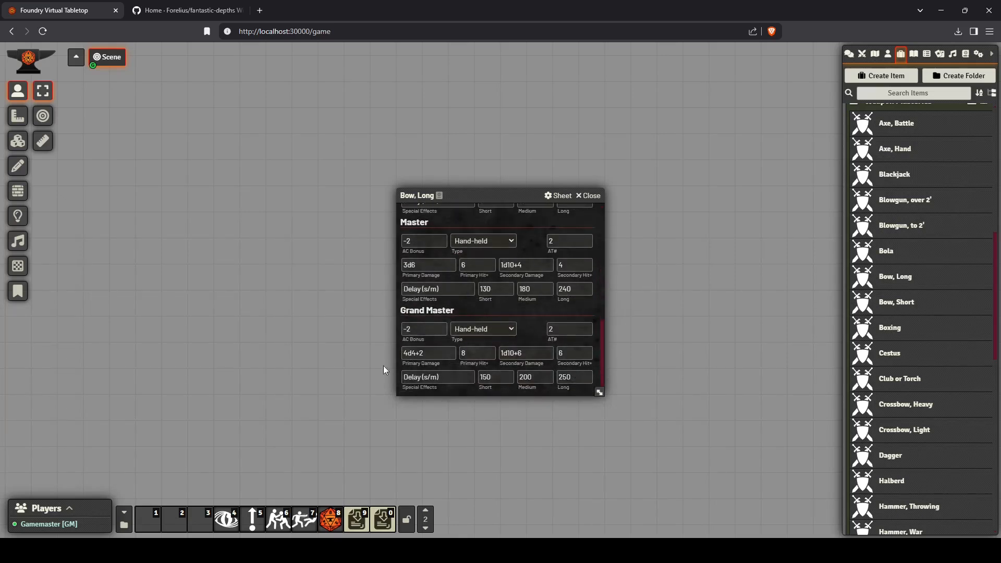
pyautogui.click(590, 196)
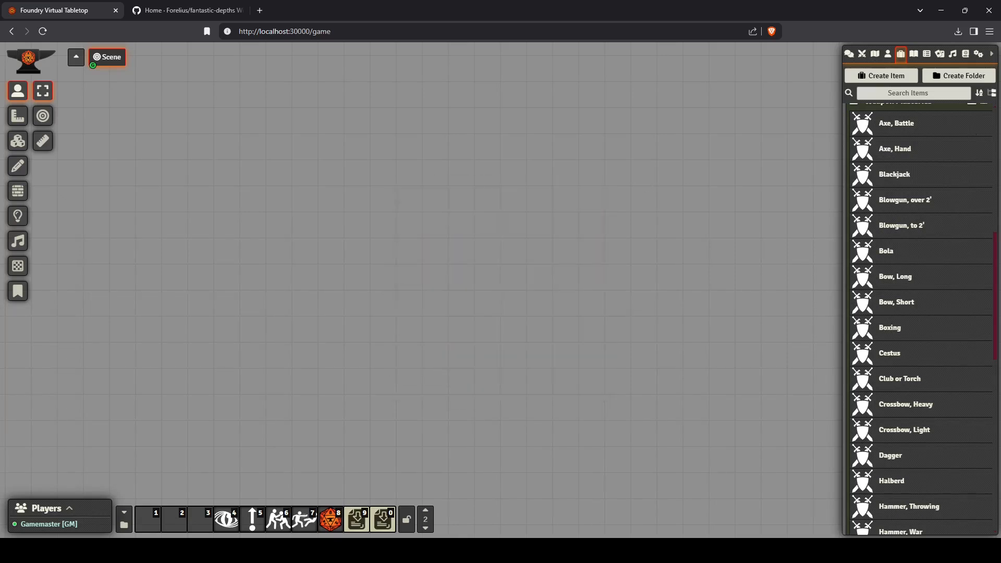
# Step: Open the world's game settings and show the Fantastic Depths category
pyautogui.click(978, 55)
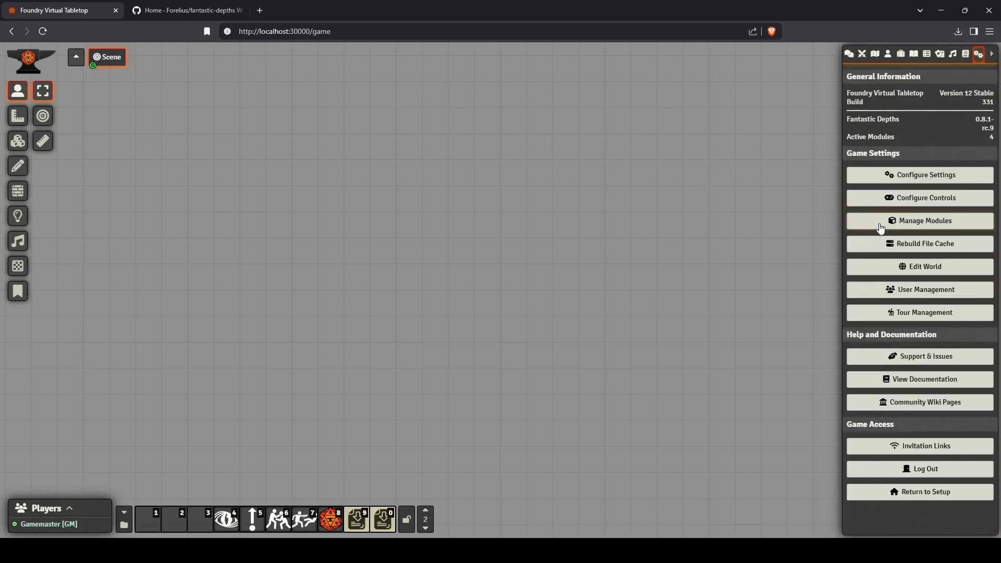
pyautogui.click(886, 177)
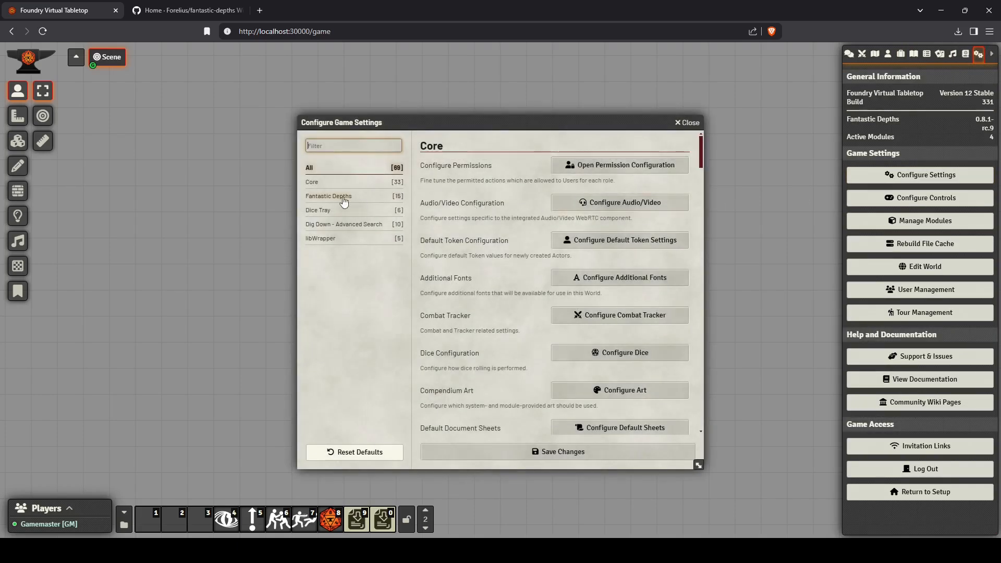
pyautogui.click(328, 196)
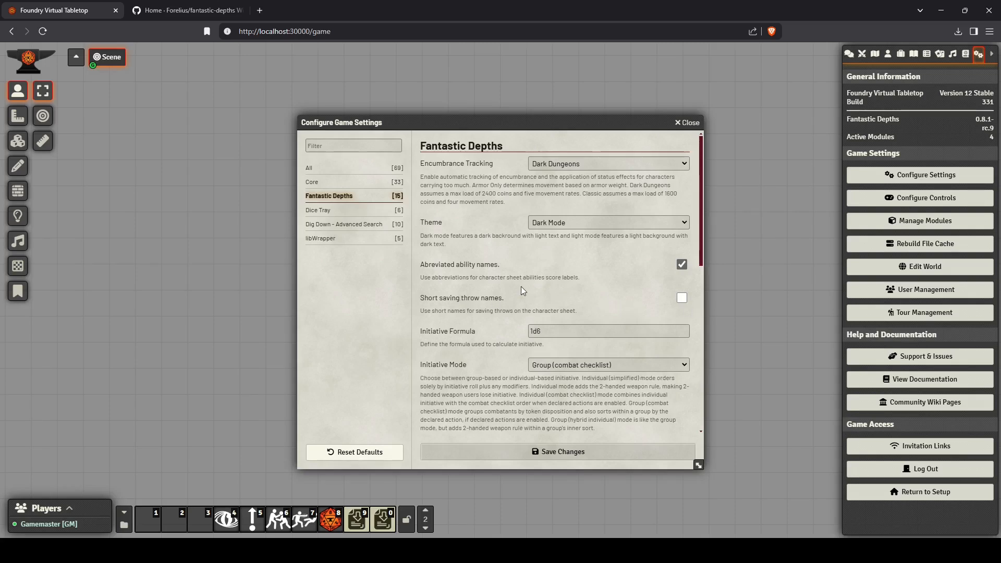
# Step: Review the Initiative Formula and the available Initiative Mode options without changing them
pyautogui.scroll(-1, 520, 286)
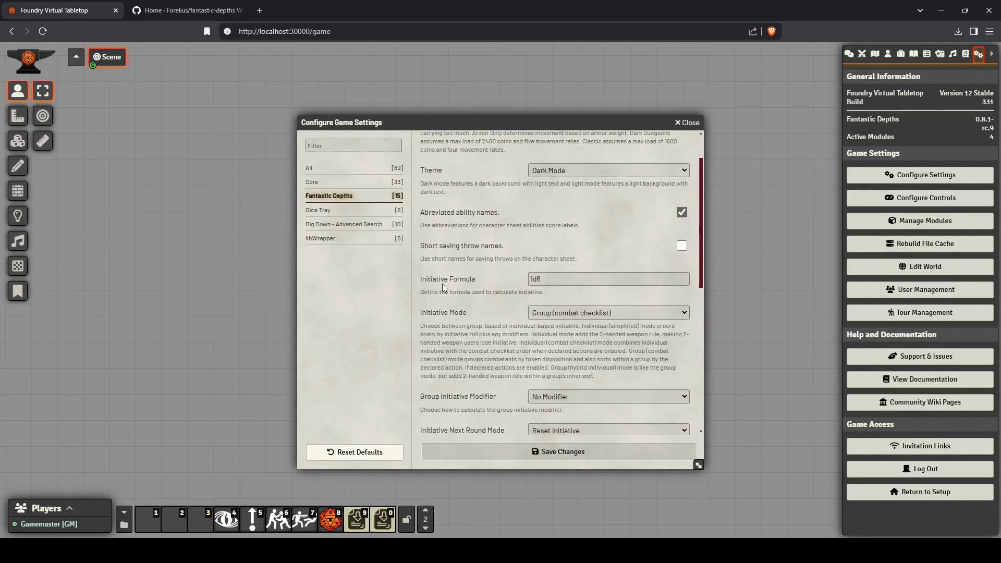
pyautogui.click(558, 280)
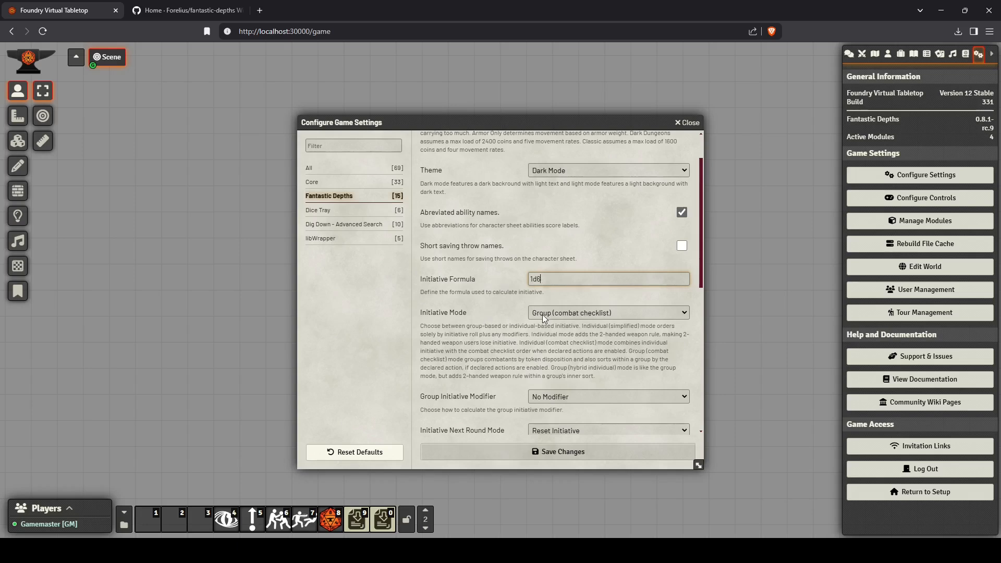
pyautogui.press('Tab')
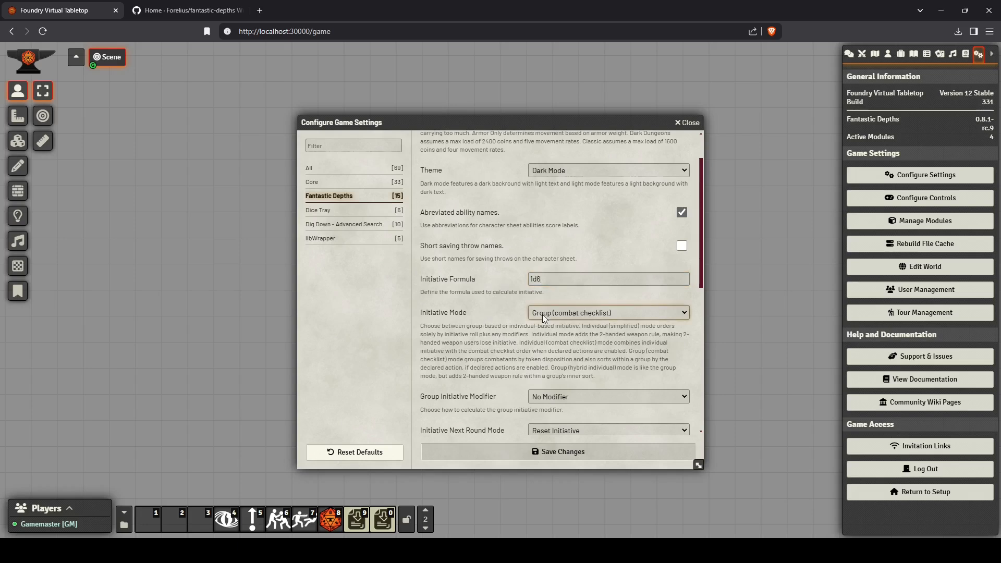
pyautogui.click(463, 308)
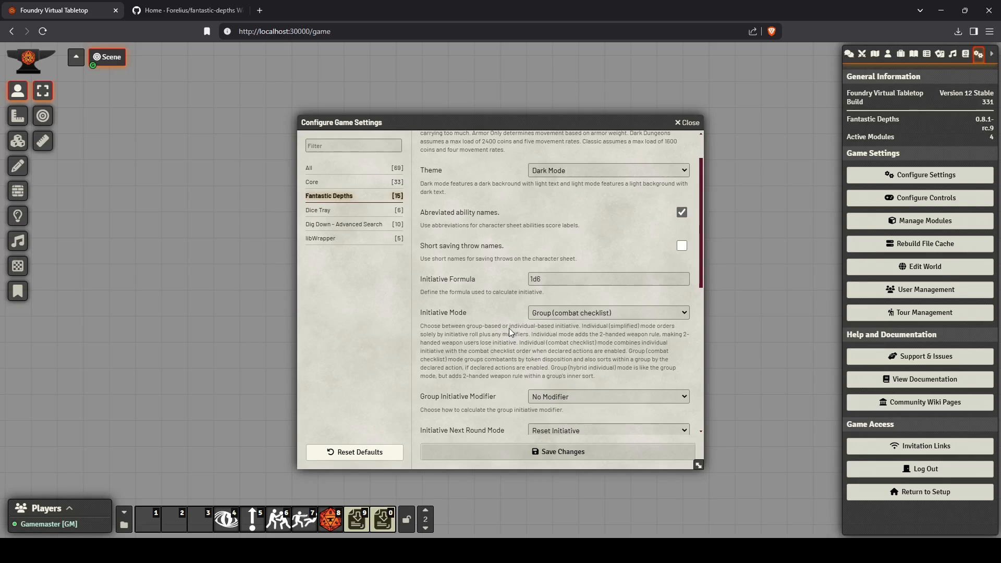
pyautogui.click(541, 318)
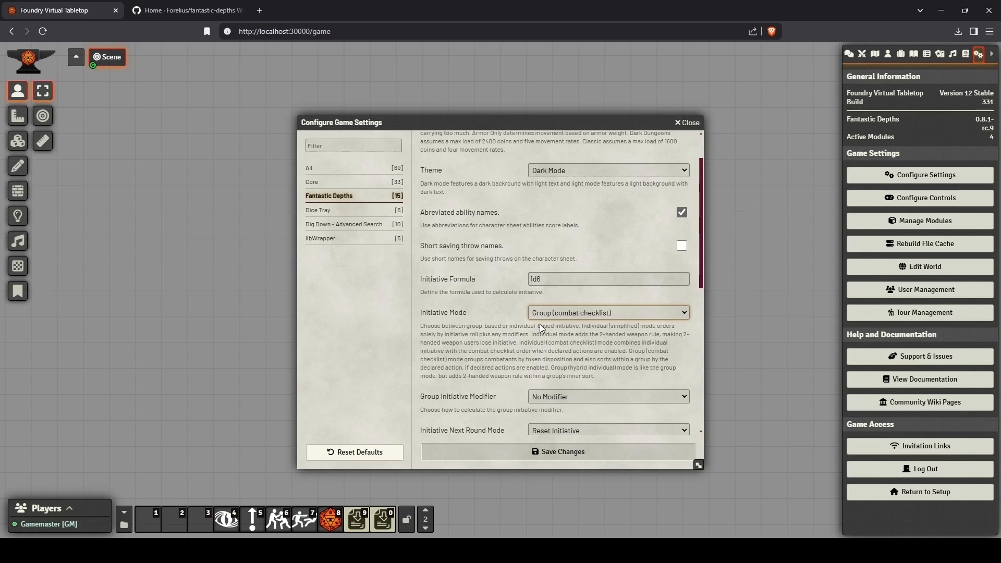
pyautogui.click(457, 325)
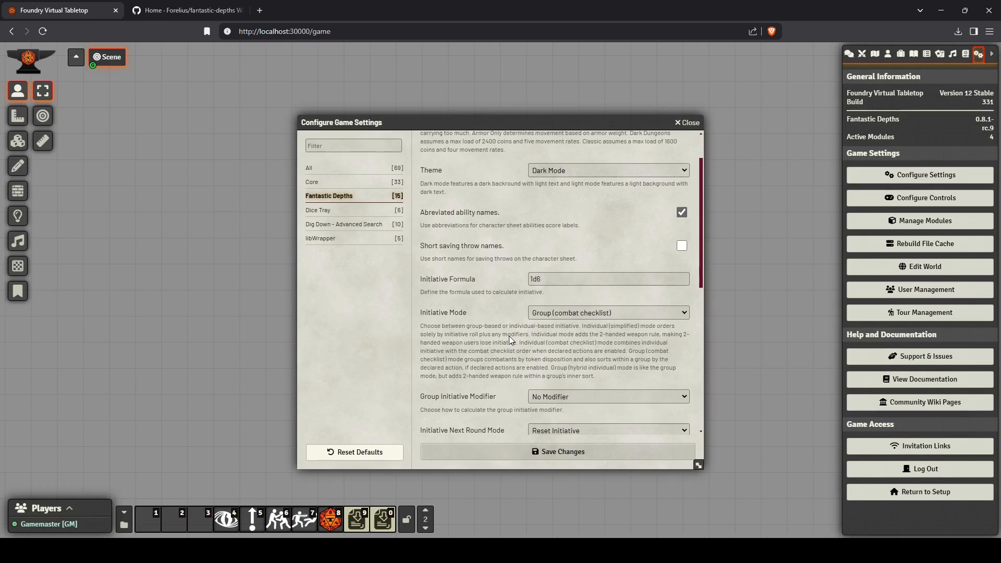
# Step: Set the Group Initiative Modifier to Highest Dexterity
pyautogui.scroll(-1, 547, 292)
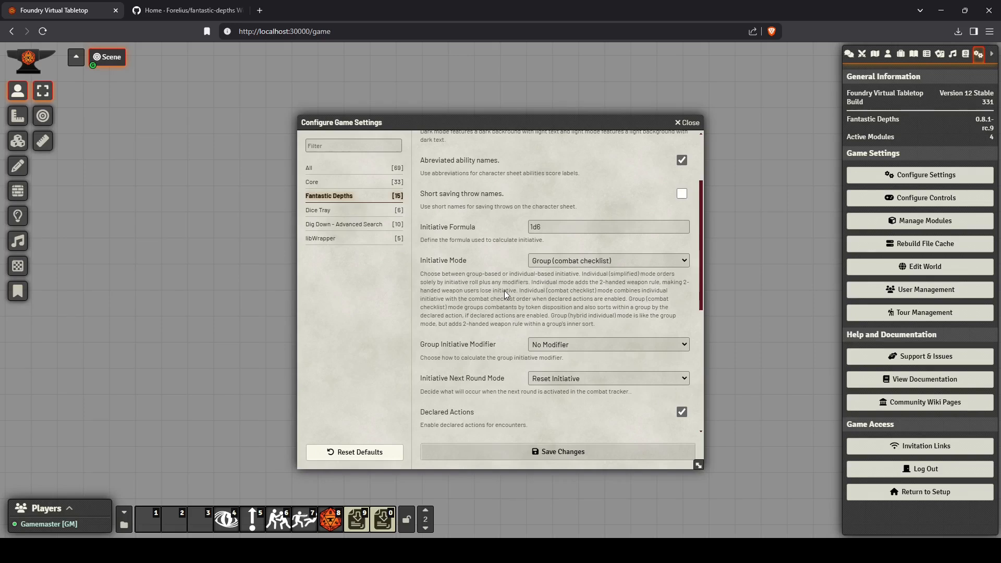
pyautogui.scroll(-2, 486, 283)
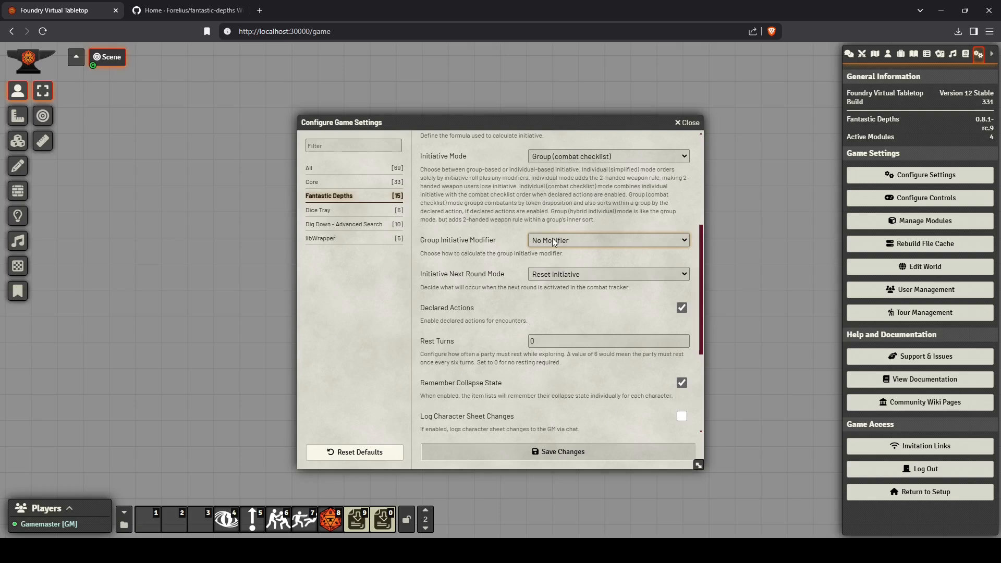
pyautogui.click(577, 158)
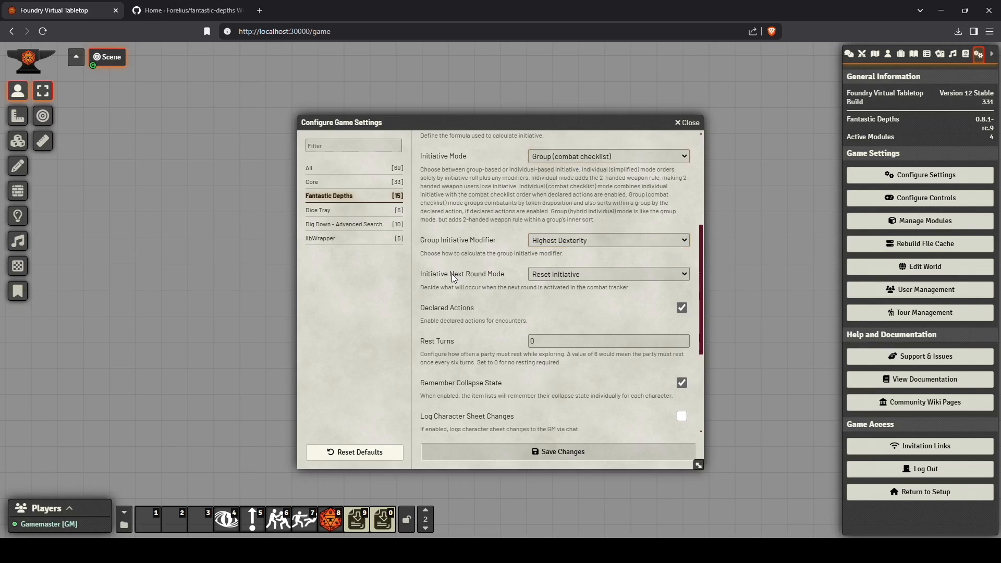
# Step: Review the Initiative Next Round Mode options and the Declared Actions, Rest Turns and Remember Collapse State settings
pyautogui.click(587, 276)
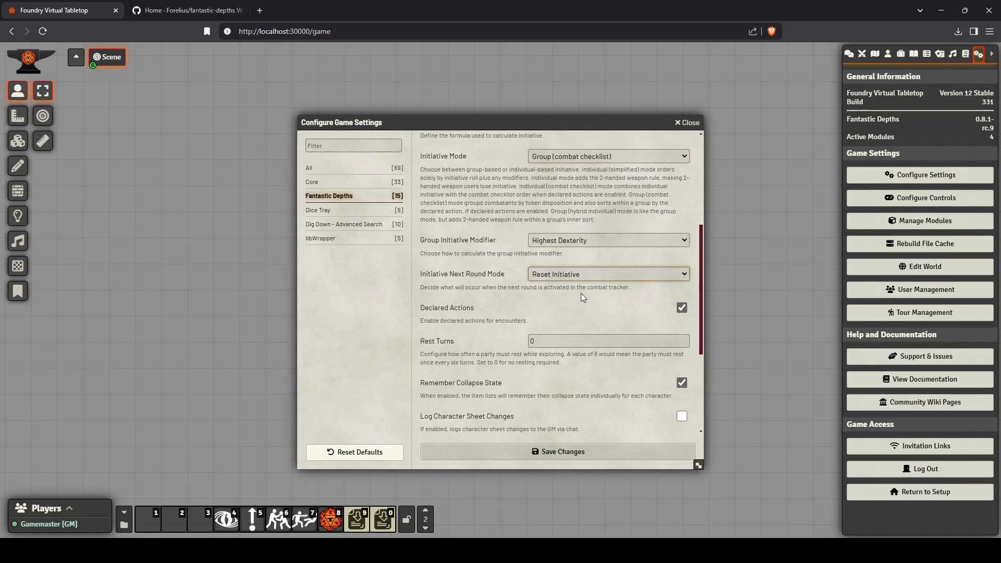
pyautogui.click(470, 280)
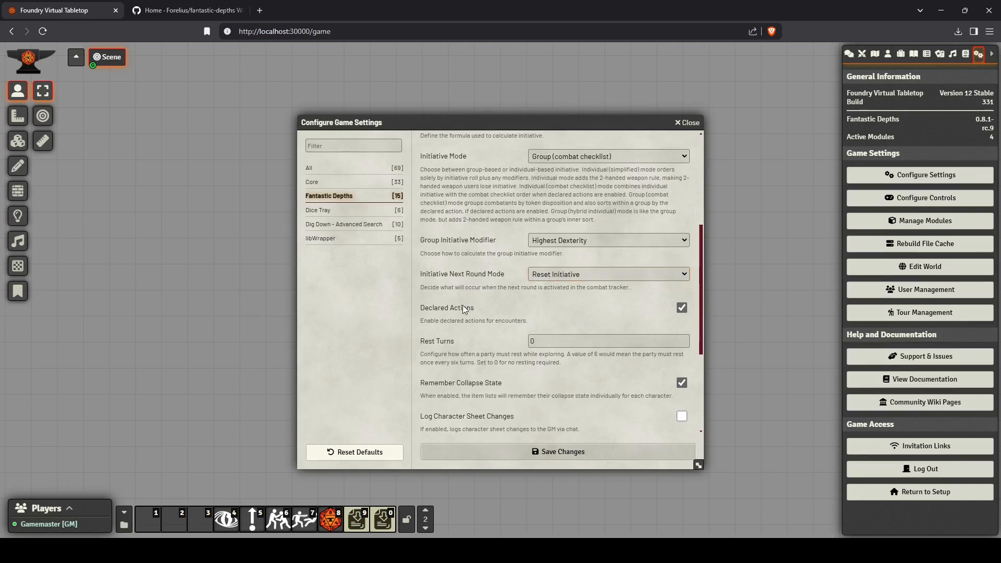
pyautogui.scroll(-1, 524, 308)
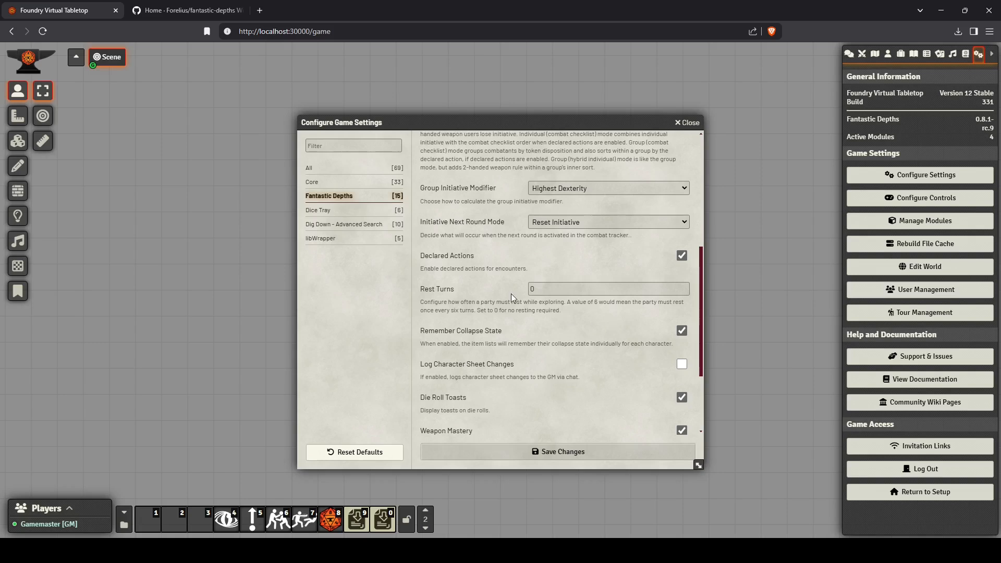
pyautogui.scroll(-1, 558, 280)
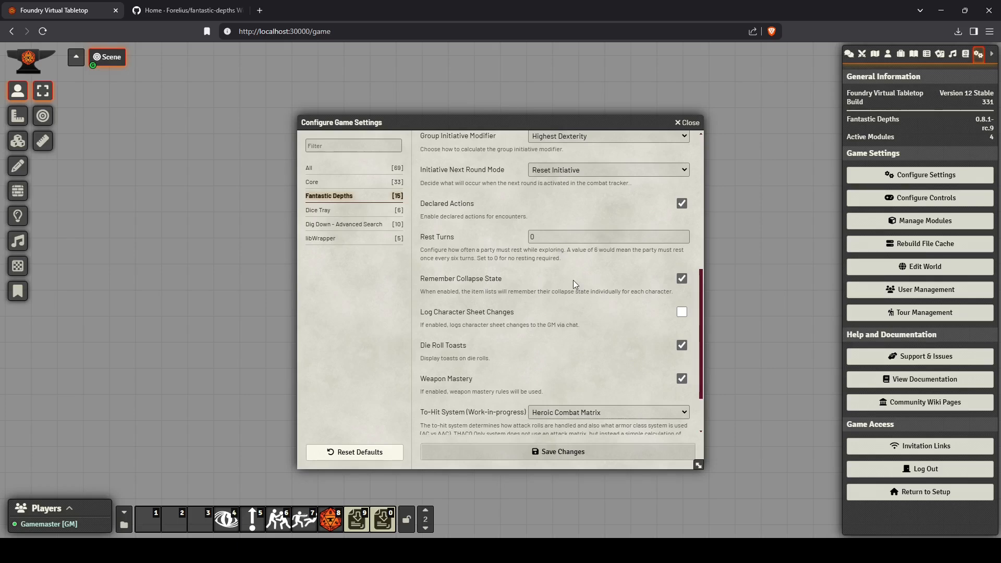
# Step: Set the To-Hit System to AAC and Attack Bonus, and close the game settings without saving
pyautogui.scroll(-1, 574, 280)
pyautogui.scroll(-1, 573, 284)
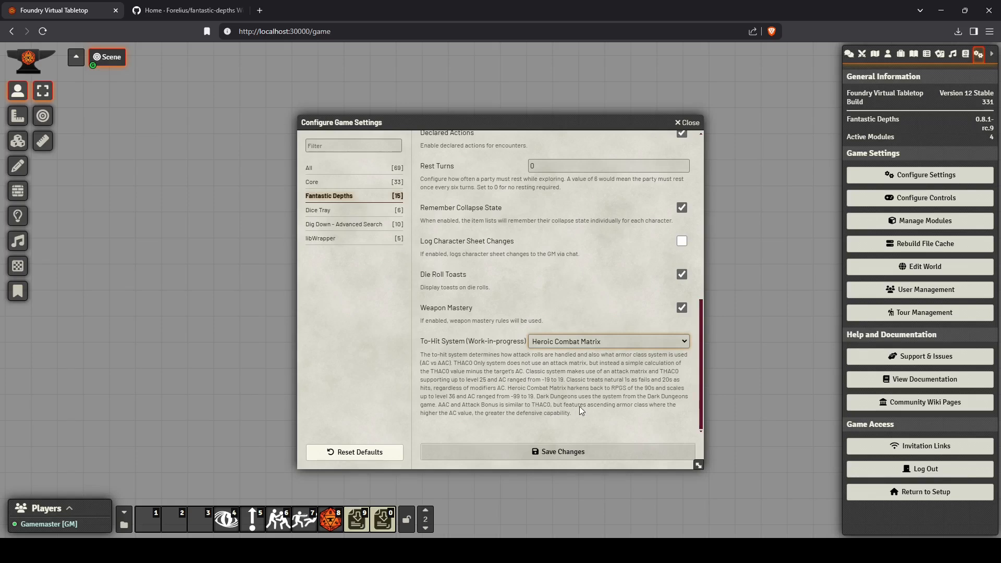
pyautogui.click(540, 405)
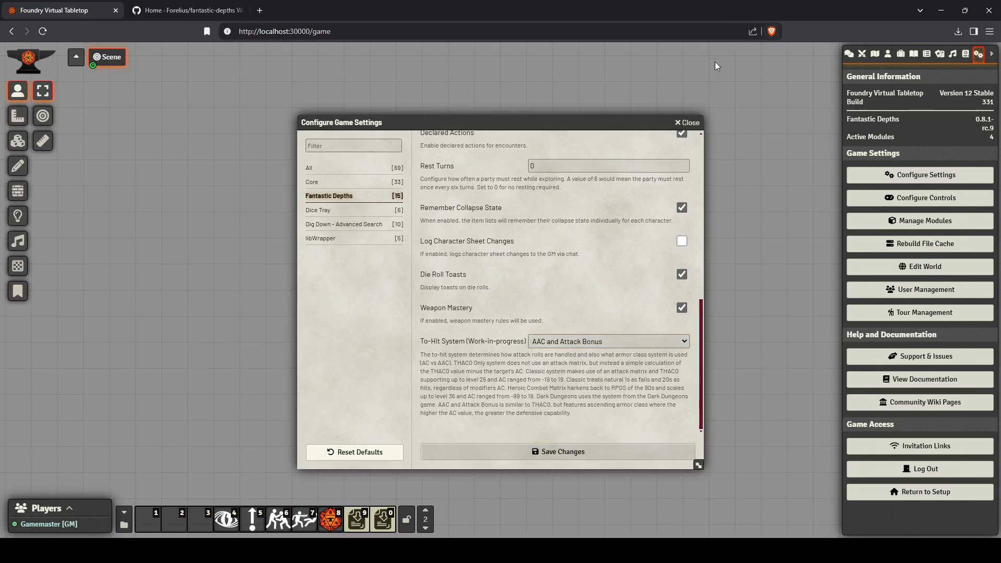
pyautogui.click(695, 124)
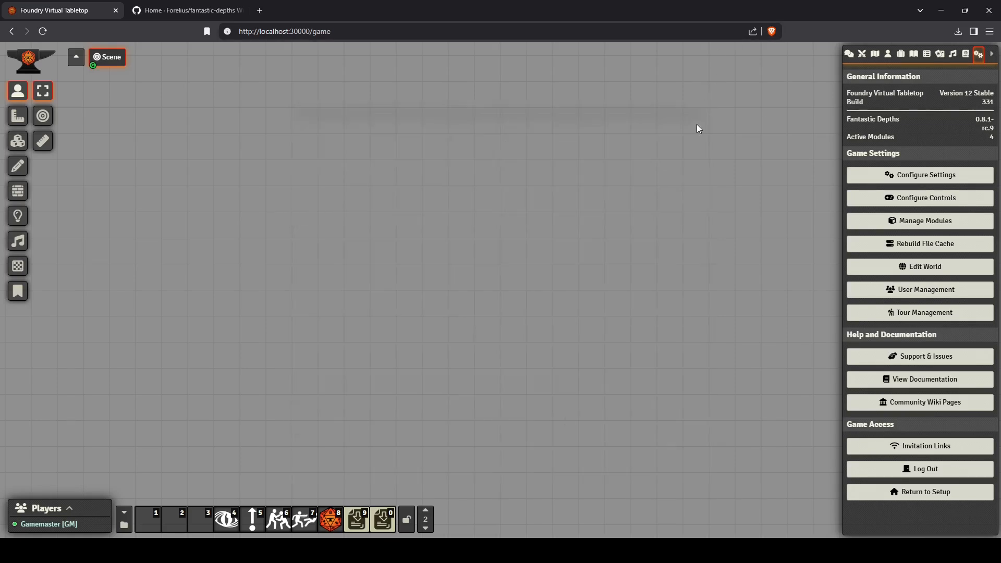
# Step: Create a new actor of type Character named Gromm
pyautogui.click(889, 56)
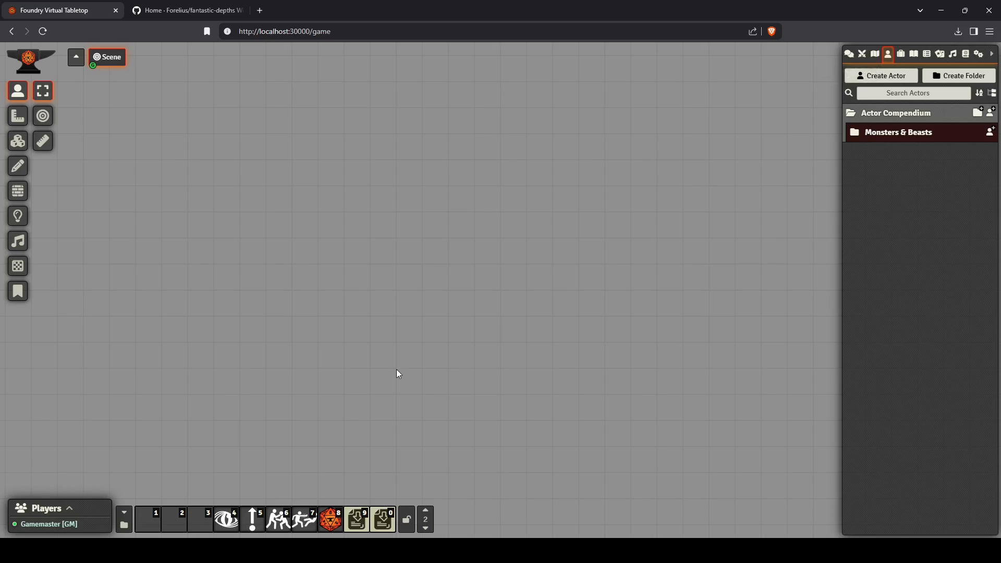
pyautogui.click(887, 77)
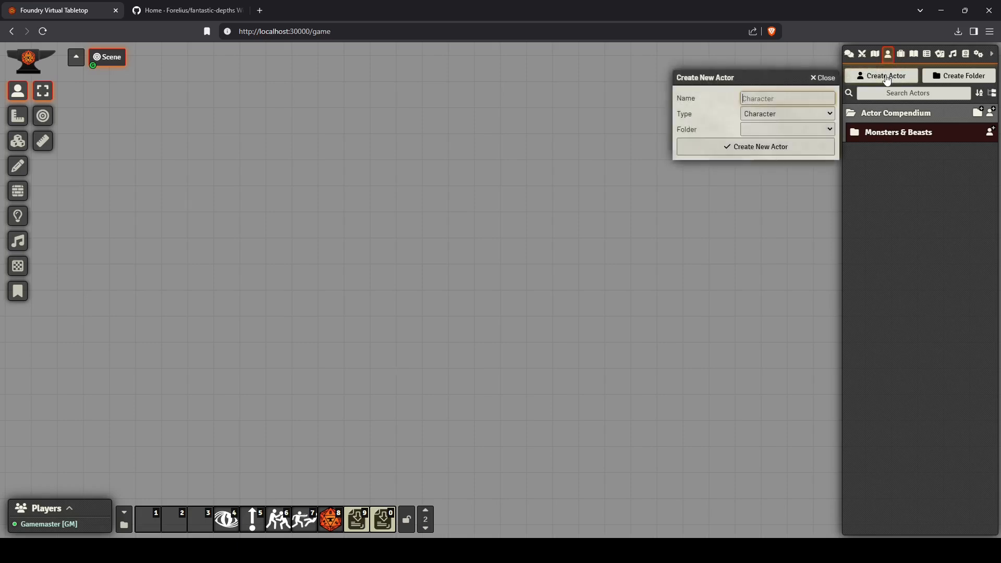
pyautogui.click(823, 79)
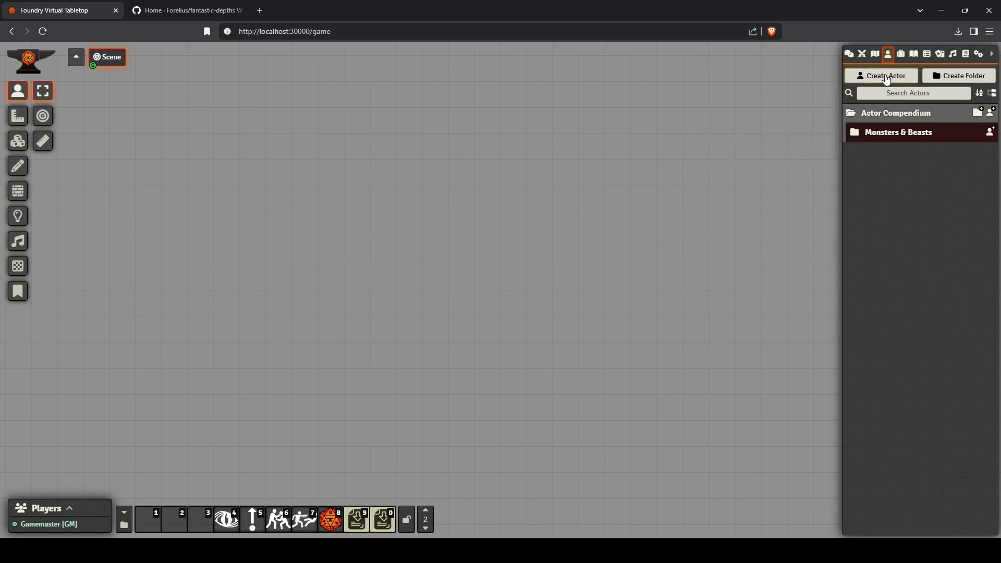
pyautogui.click(886, 80)
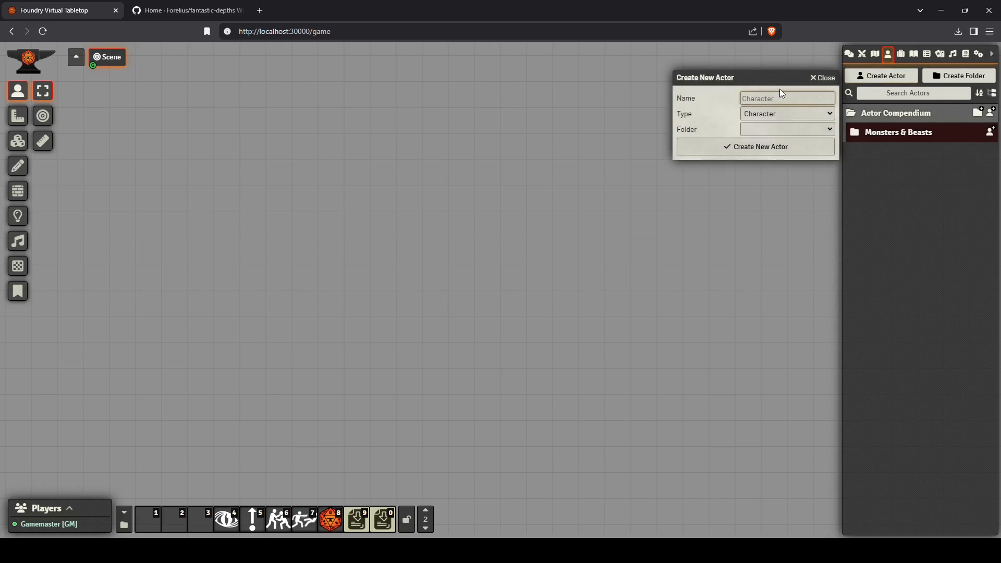
pyautogui.write('Gromm')
pyautogui.press('Return')
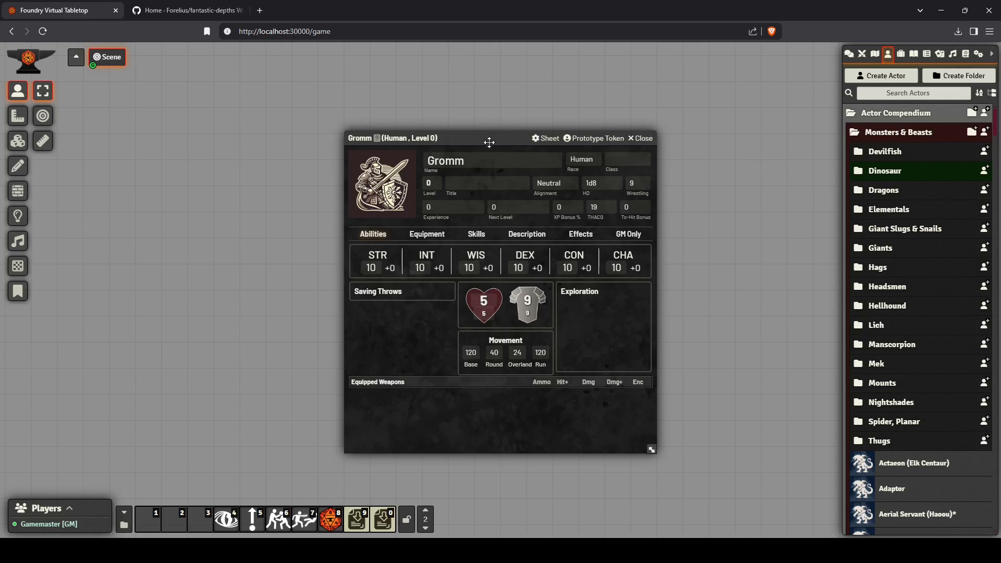
# Step: Switch Gromm's sheet to the character sheet type with side tabs, save the configuration, and place Gromm's token on the scene
pyautogui.click(621, 138)
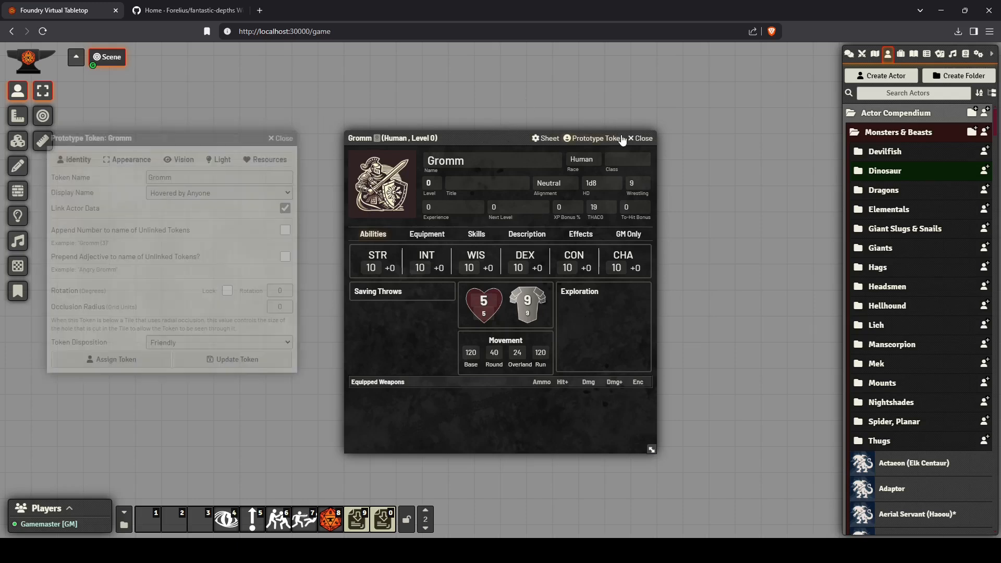
pyautogui.click(546, 138)
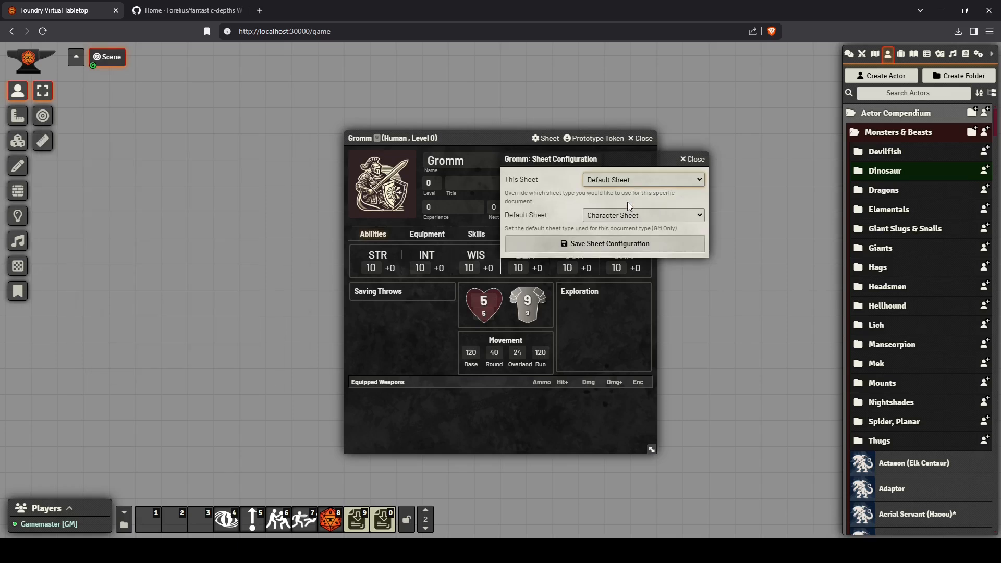
pyautogui.click(627, 201)
pyautogui.click(608, 244)
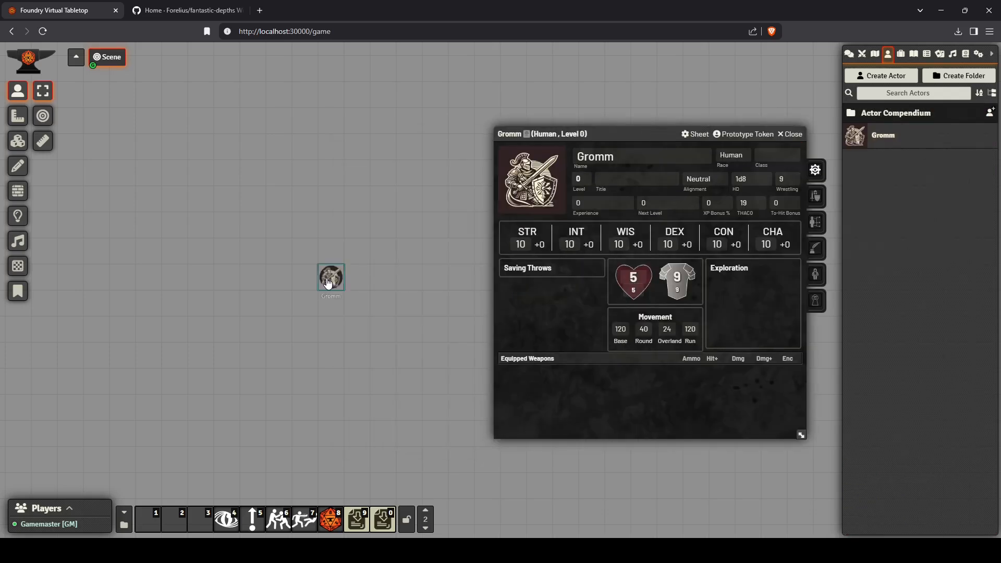
pyautogui.scroll(4, 397, 292)
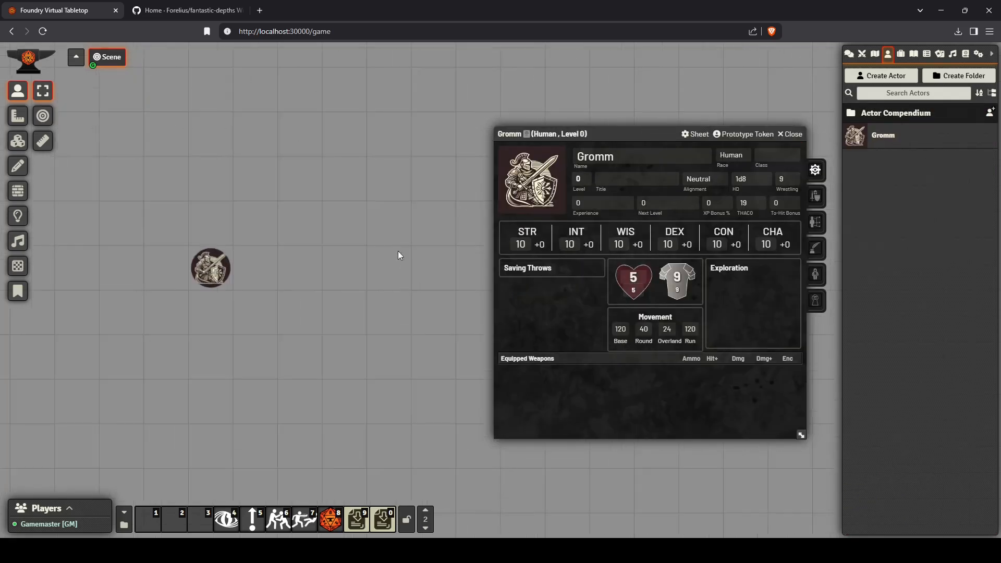
pyautogui.scroll(3, 435, 295)
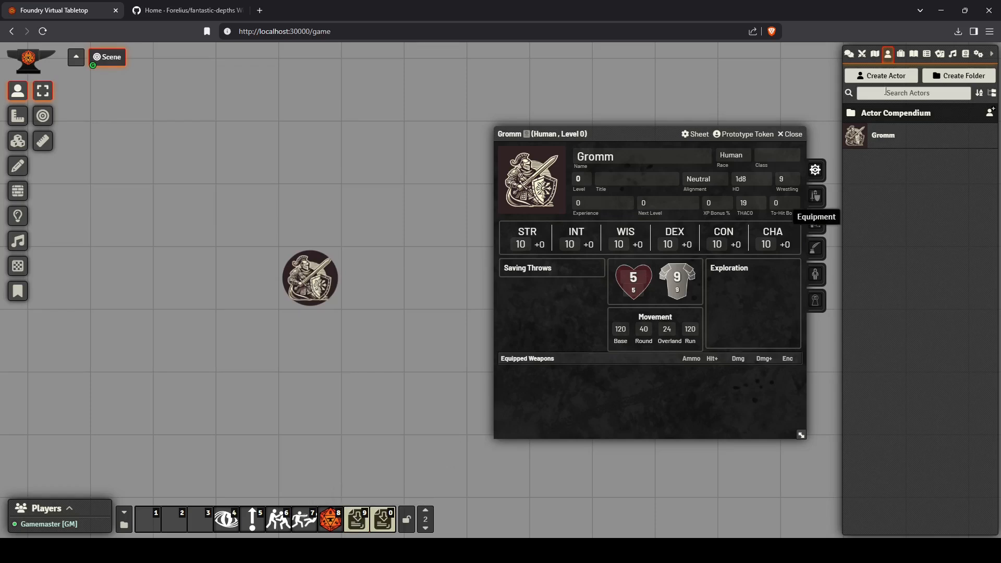
# Step: Pop out the chat log clear of Gromm's sheet and roll two sets of 3d6 ability scores
pyautogui.rightClick(855, 54)
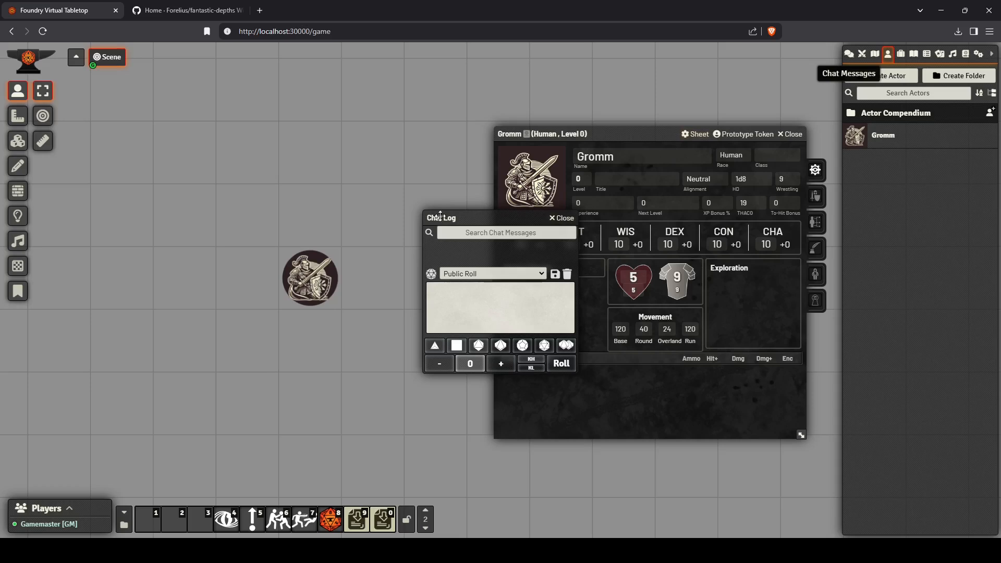
pyautogui.moveTo(464, 218); pyautogui.dragTo(50, 73)
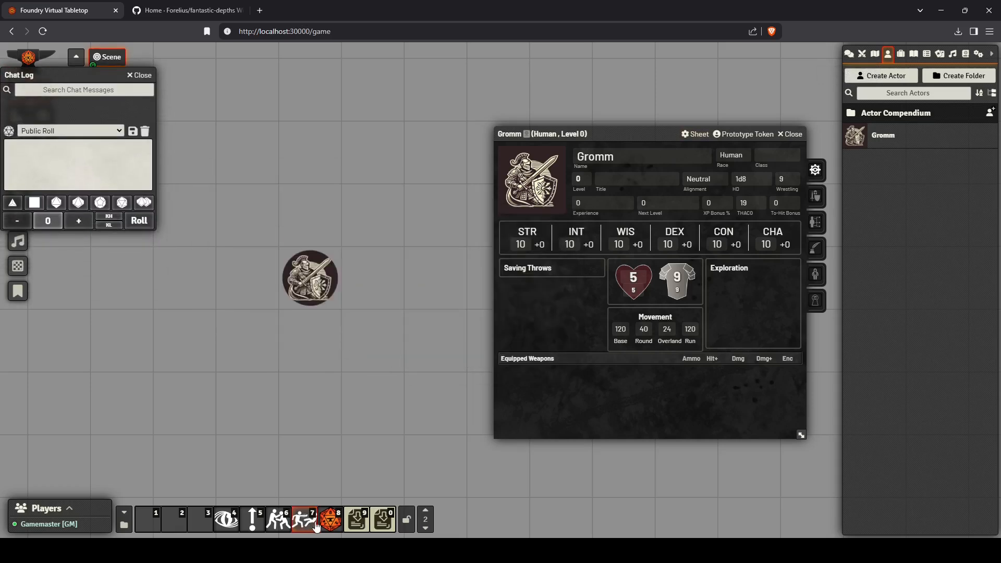
pyautogui.click(356, 526)
pyautogui.click(357, 525)
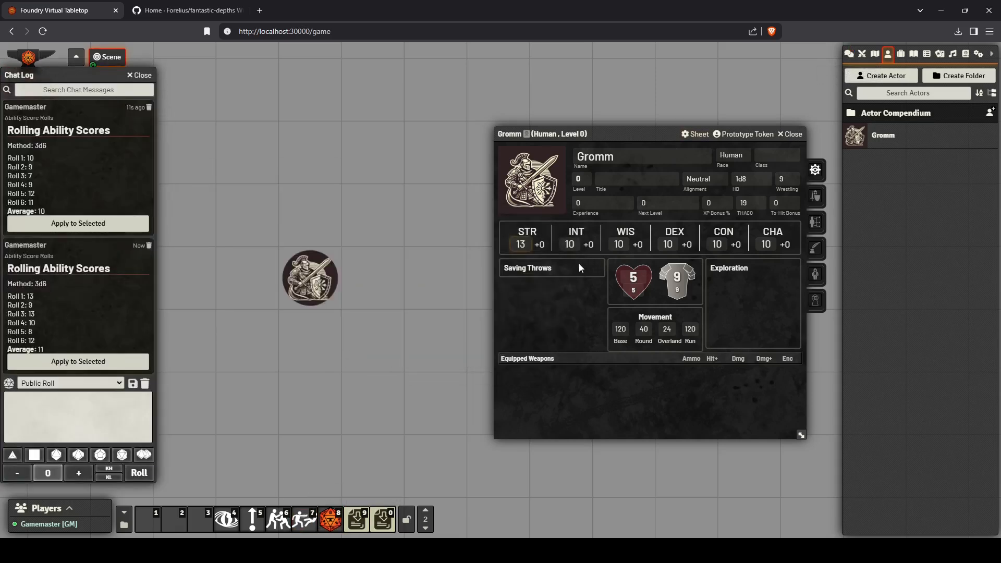
# Step: Set Gromm's ability scores to STR 13, INT 9, WIS 13, CON 8 and CHA 12
pyautogui.click(569, 250)
pyautogui.write('9')
pyautogui.click(616, 243)
pyautogui.write('13')
pyautogui.click(715, 243)
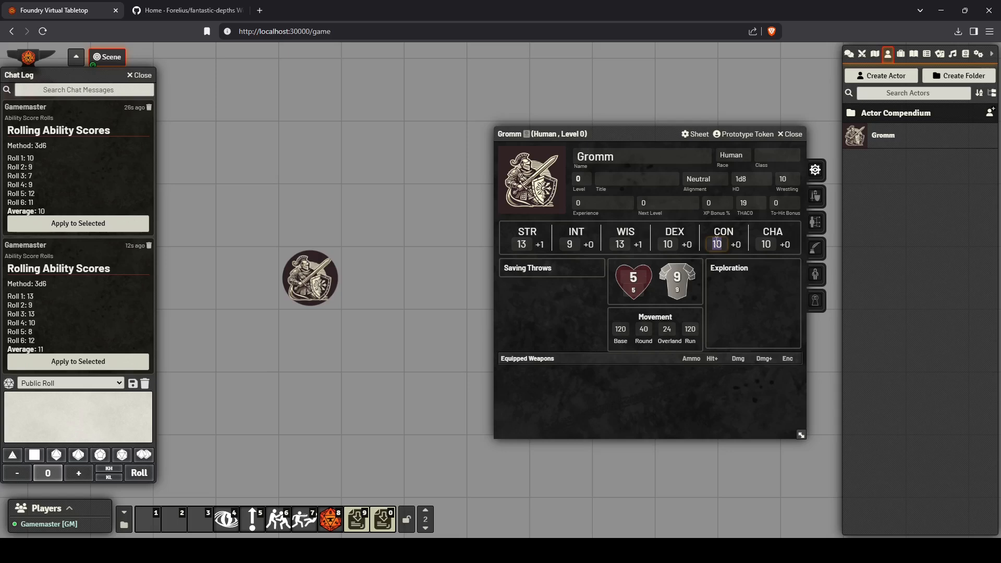
pyautogui.write('8')
pyautogui.click(760, 243)
pyautogui.write('12')
pyautogui.click(755, 315)
# Step: Add the Fighter class from the Character Classes folder to Gromm's sheet
pyautogui.moveTo(673, 131); pyautogui.dragTo(567, 126)
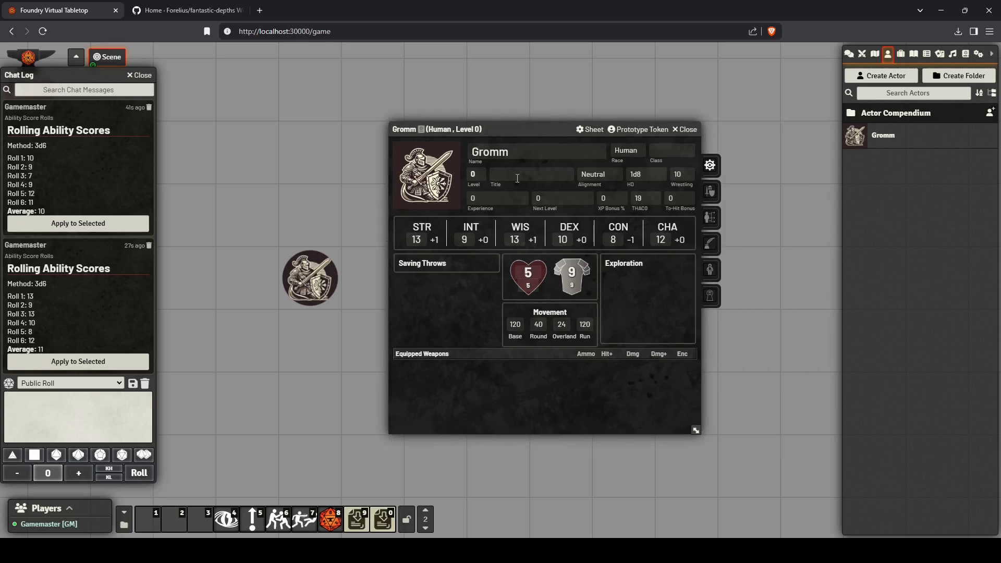
pyautogui.click(901, 53)
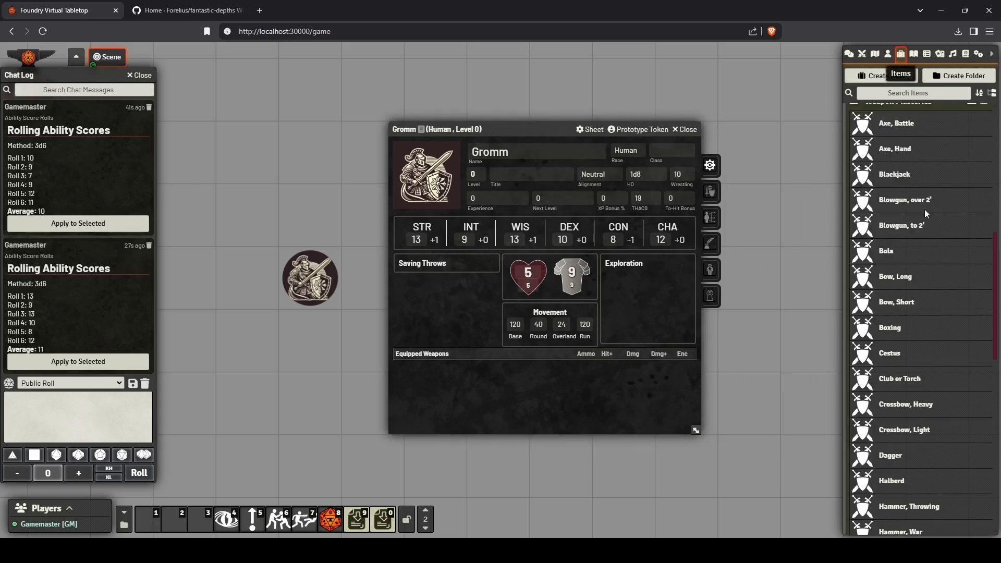
pyautogui.scroll(10, 926, 208)
pyautogui.click(880, 517)
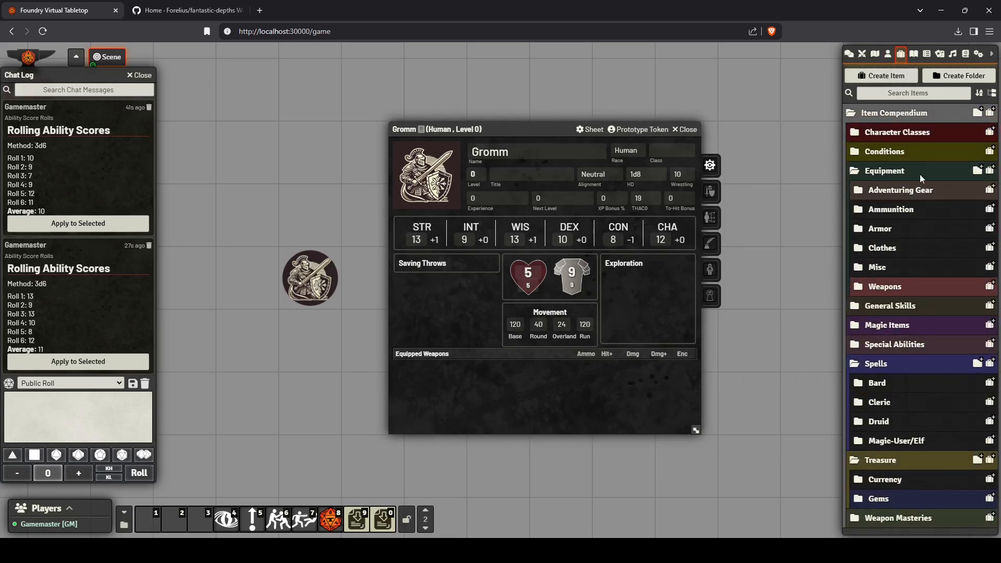
pyautogui.click(912, 139)
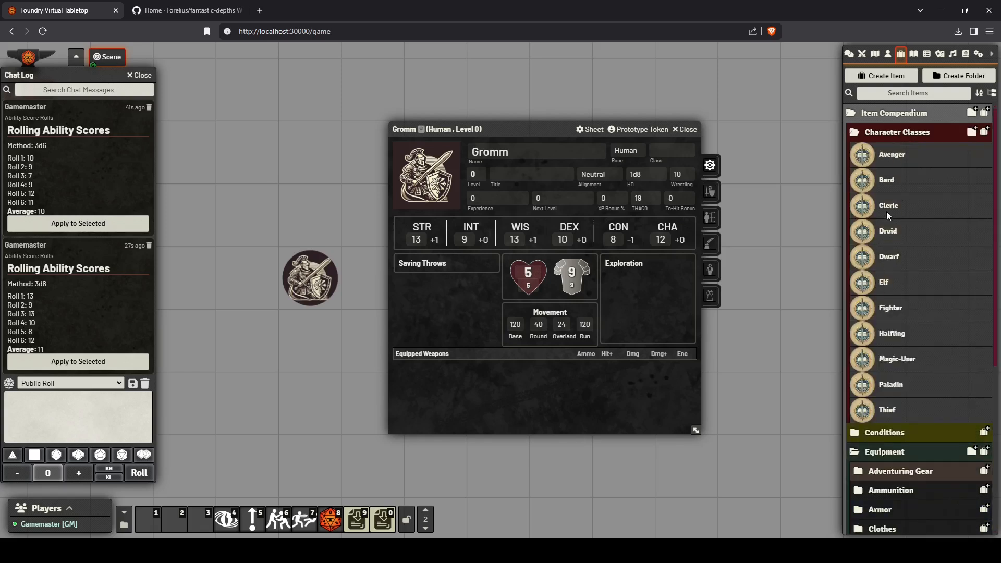
pyautogui.moveTo(888, 313); pyautogui.dragTo(469, 219)
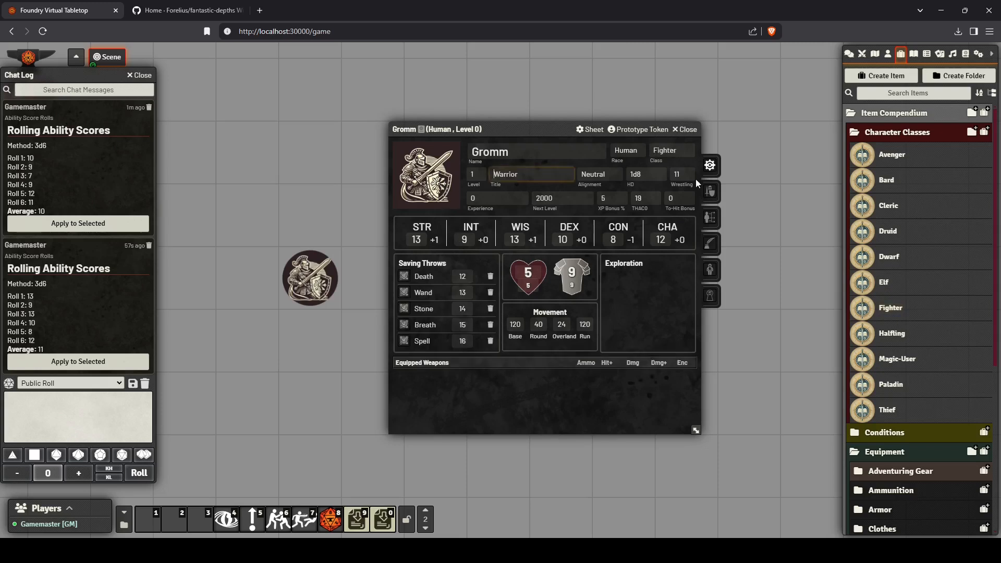
# Step: Roll Gromm's 1d8 hit dice and set both current and maximum HP to 3
pyautogui.click(631, 187)
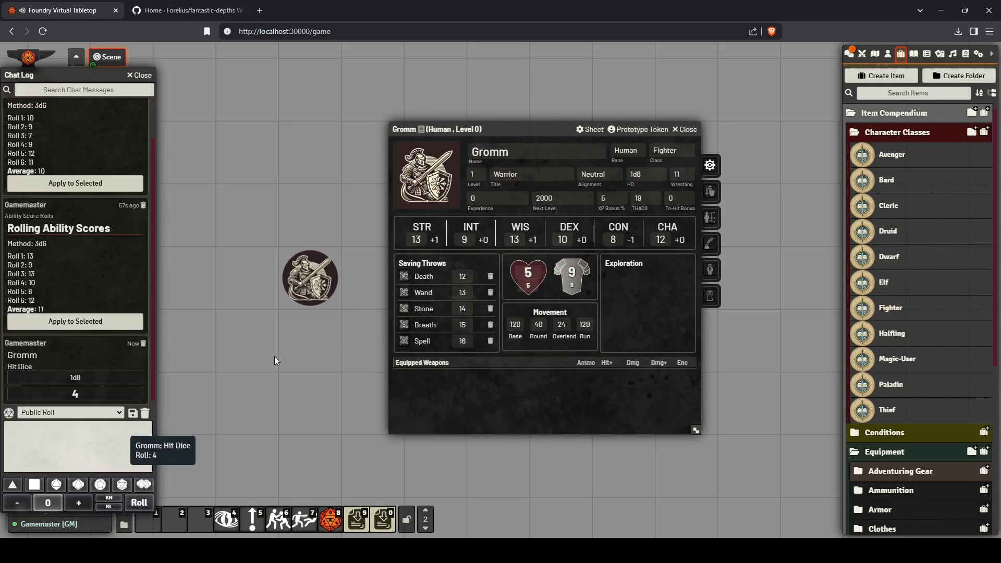
pyautogui.click(533, 273)
pyautogui.write('3')
pyautogui.click(534, 290)
pyautogui.write('3')
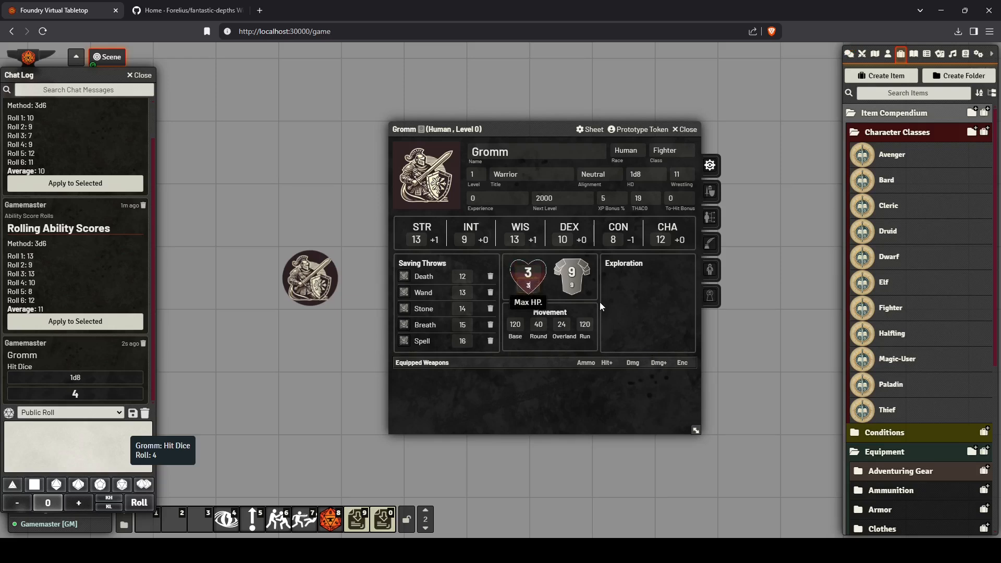
pyautogui.click(624, 295)
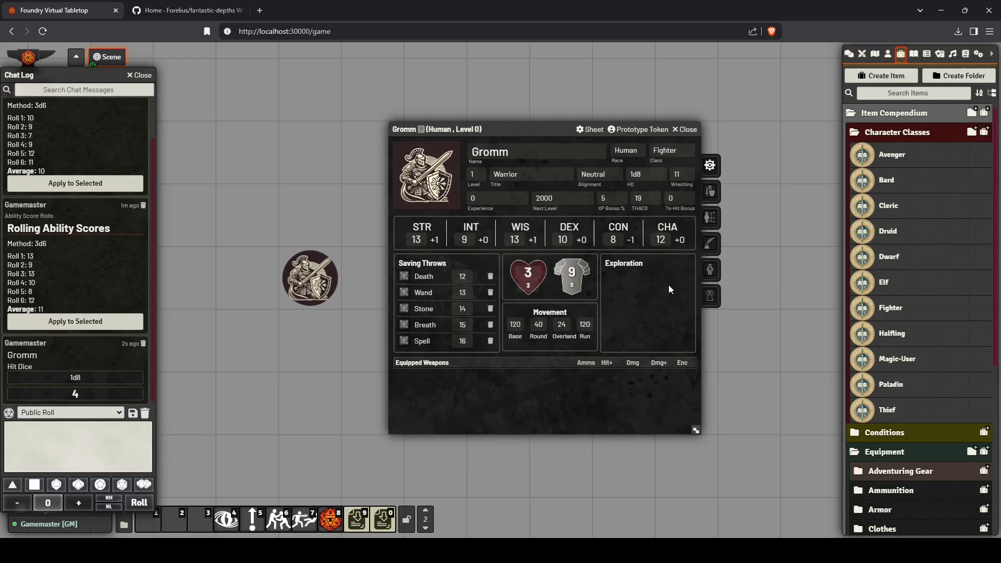
# Step: Add the Detect Secret Door, Find Trap, Listen Door and Open Door exploration abilities to Gromm
pyautogui.click(896, 133)
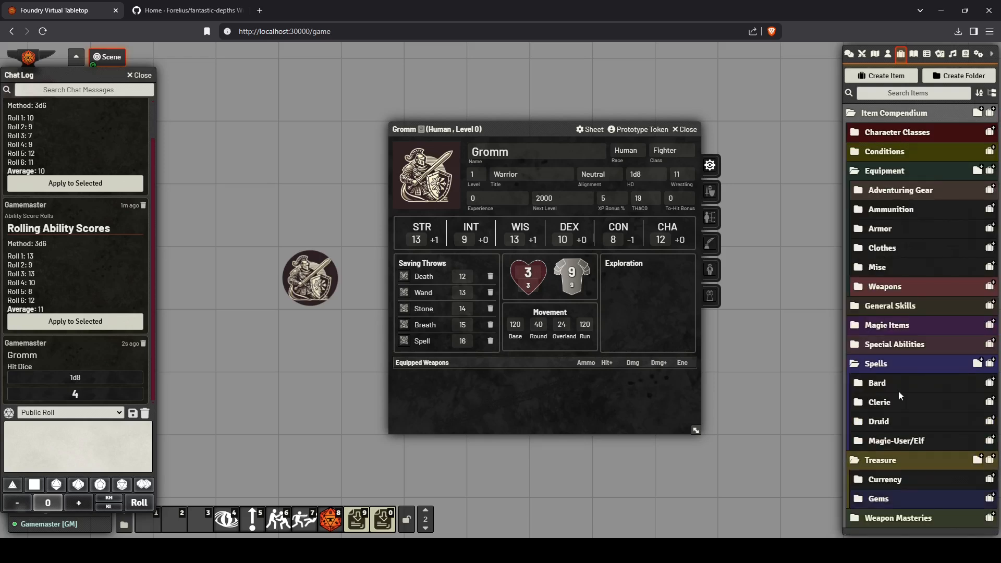
pyautogui.click(882, 365)
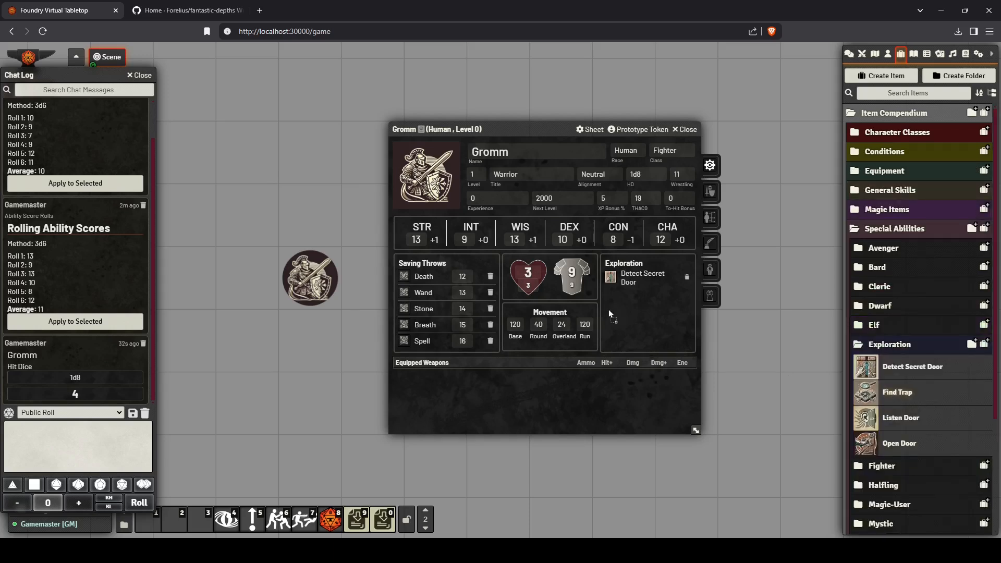
pyautogui.moveTo(608, 308); pyautogui.dragTo(609, 309)
pyautogui.moveTo(900, 418); pyautogui.dragTo(643, 316)
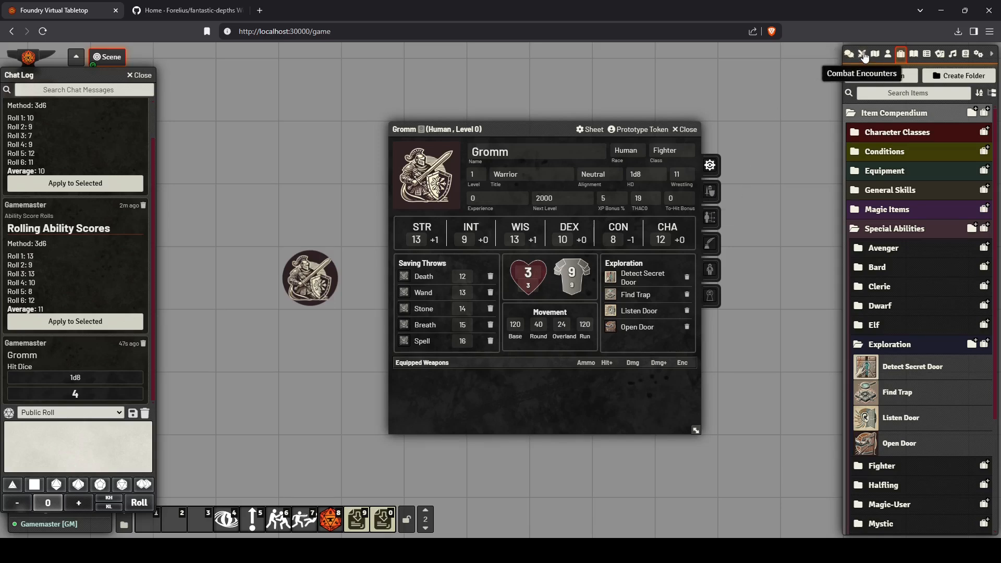
# Step: Make a public 3d6 roll from the chat log
pyautogui.click(849, 54)
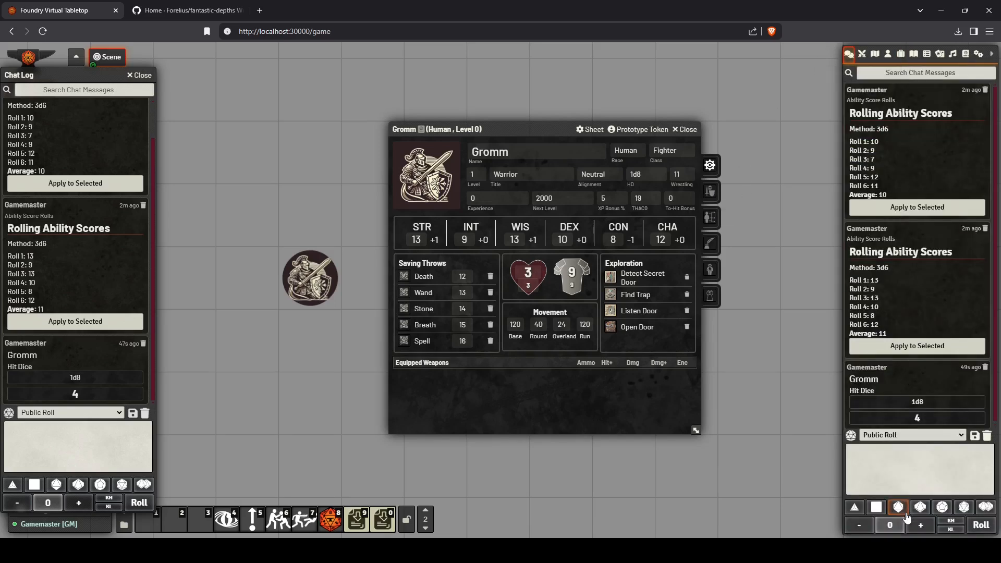
pyautogui.click(876, 508)
pyautogui.click(876, 508)
pyautogui.click(875, 507)
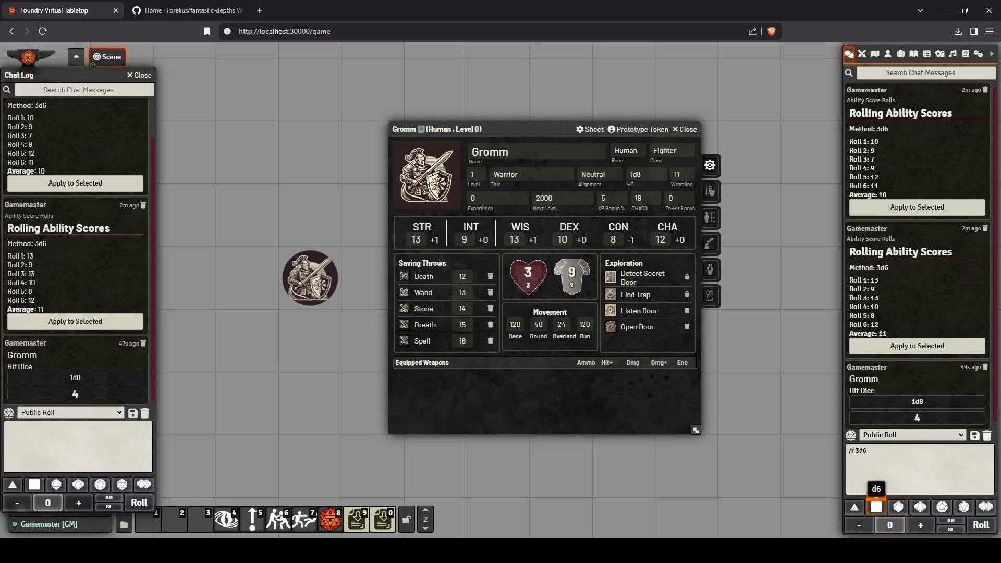
pyautogui.click(981, 525)
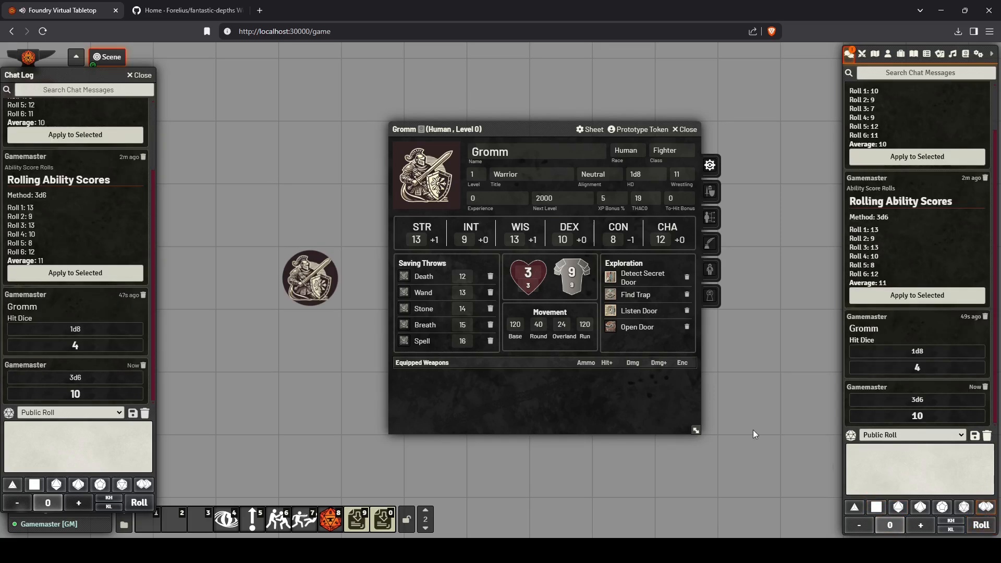
# Step: Add all five currency items and a belt pouch to Gromm's equipment, and put the coins into the pouch
pyautogui.click(711, 193)
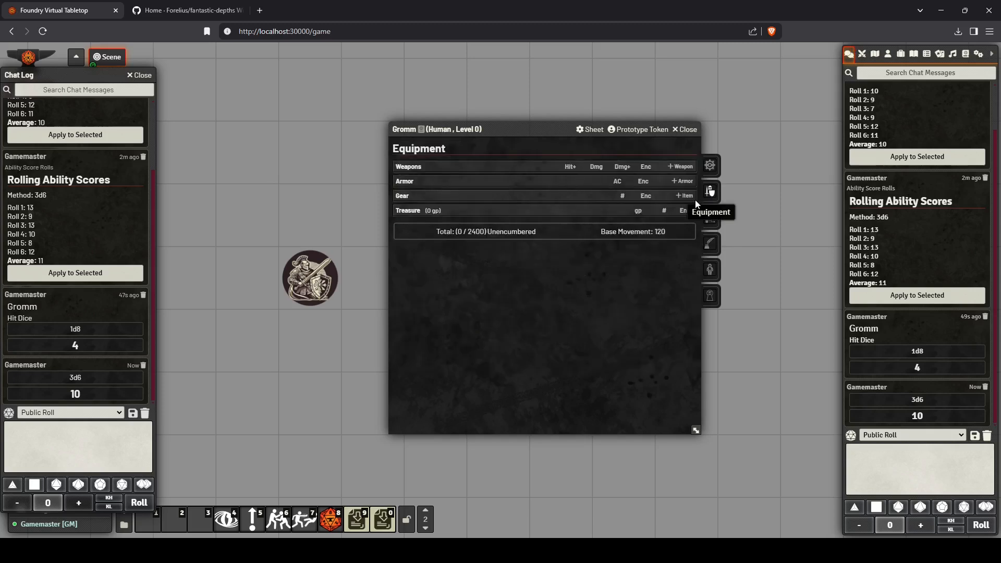
pyautogui.click(901, 54)
pyautogui.scroll(-1, 910, 371)
pyautogui.scroll(-3, 910, 371)
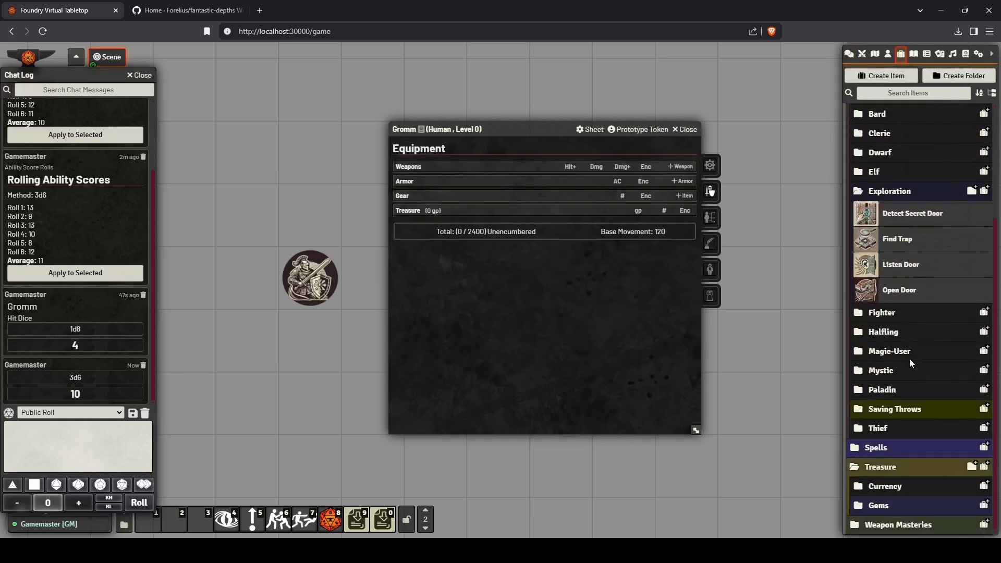
pyautogui.click(897, 486)
pyautogui.scroll(-3, 902, 469)
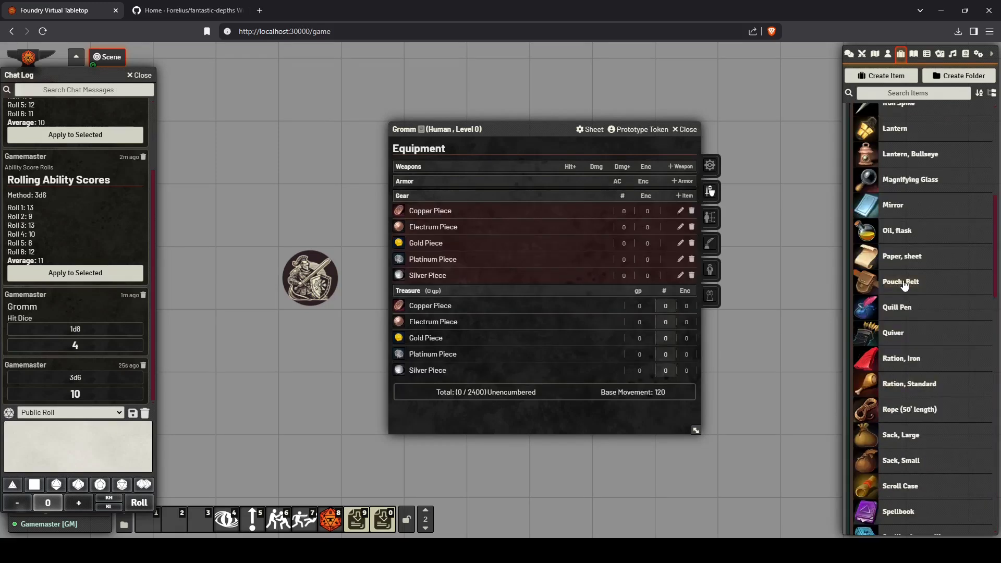
pyautogui.moveTo(905, 285); pyautogui.dragTo(455, 208)
pyautogui.moveTo(462, 170); pyautogui.dragTo(452, 200)
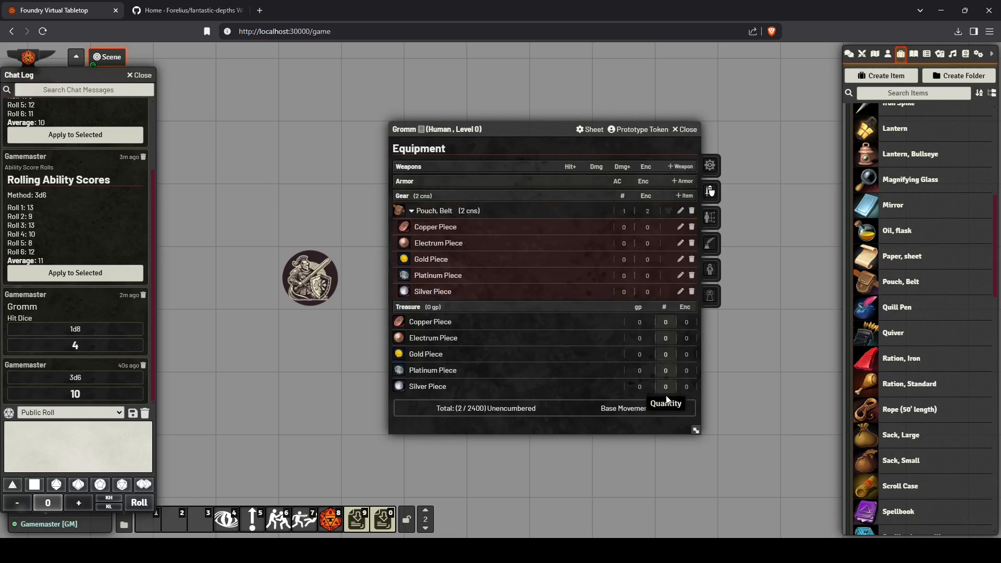
# Step: Set the quantity of gold pieces in Gromm's treasure to 90
pyautogui.click(667, 355)
pyautogui.write('80')
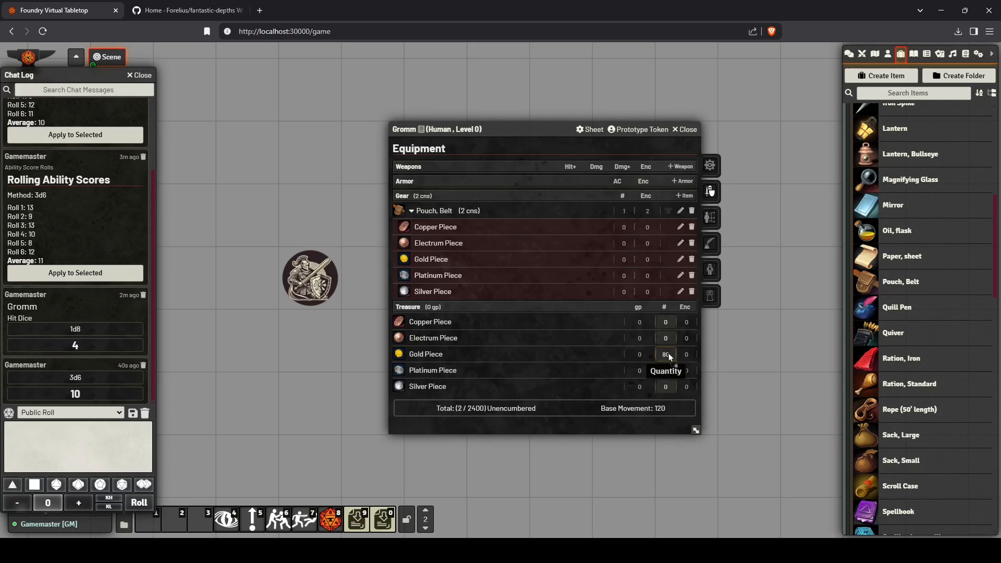
pyautogui.press('Return')
pyautogui.write('9')
pyautogui.press('Return')
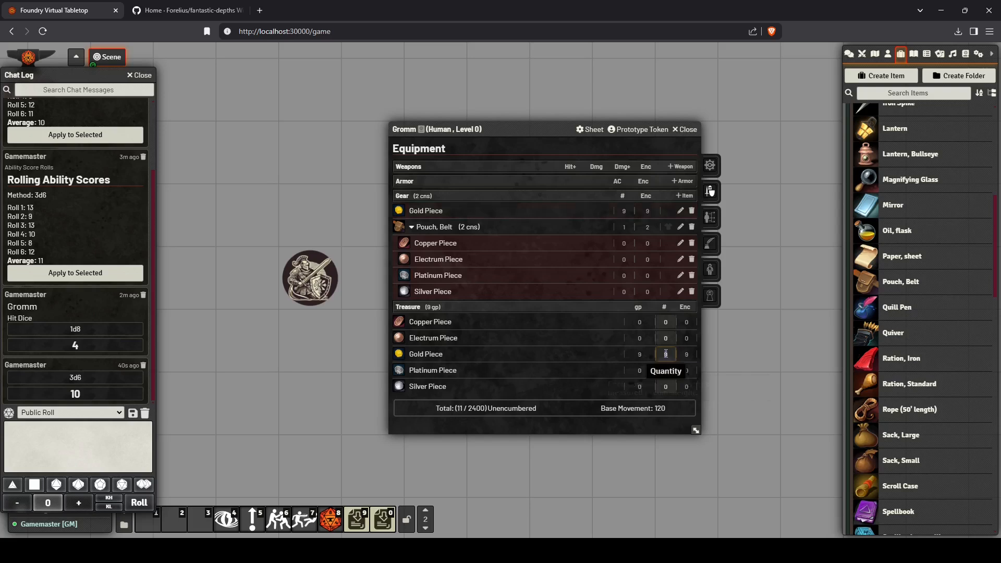
pyautogui.write('90')
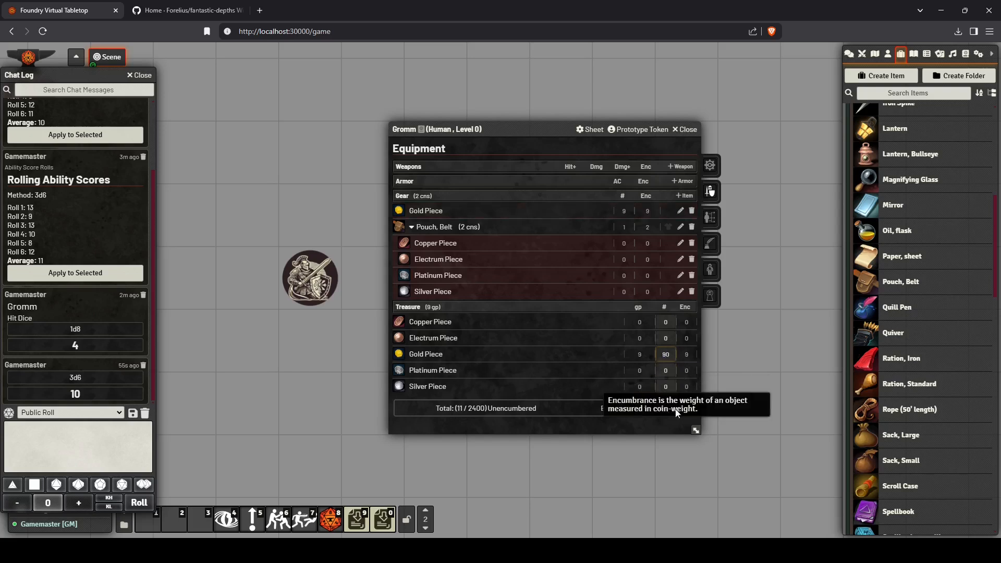
pyautogui.press('Return')
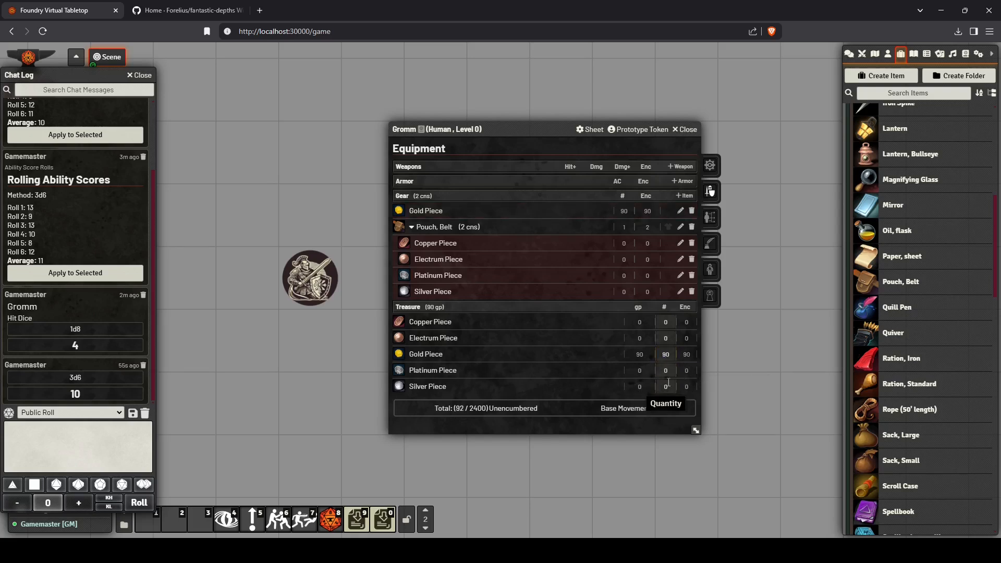
# Step: Set Gromm's silver pieces to 90 and copper pieces to 100
pyautogui.click(667, 386)
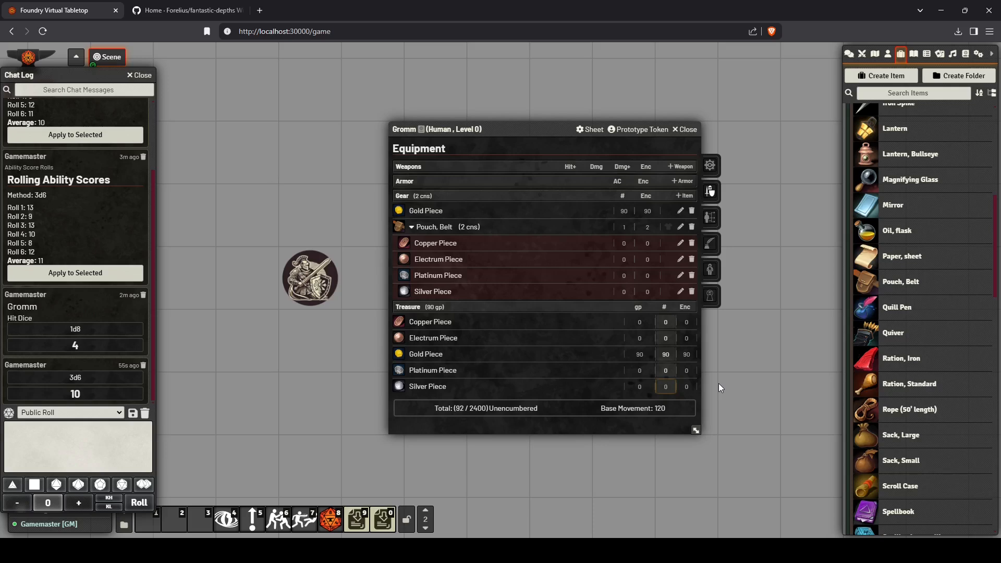
pyautogui.write('90')
pyautogui.press('Return')
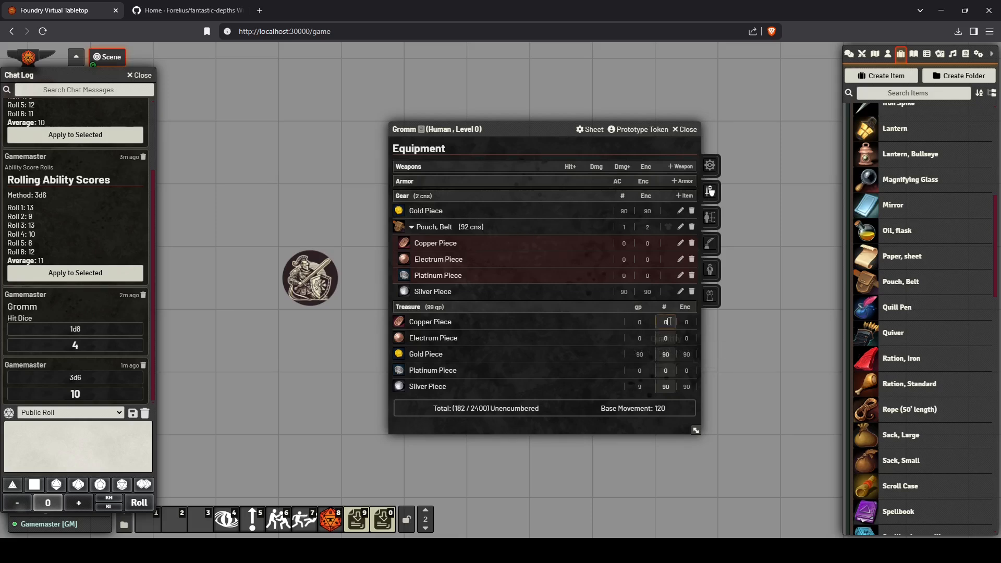
pyautogui.write('00')
pyautogui.press('Return')
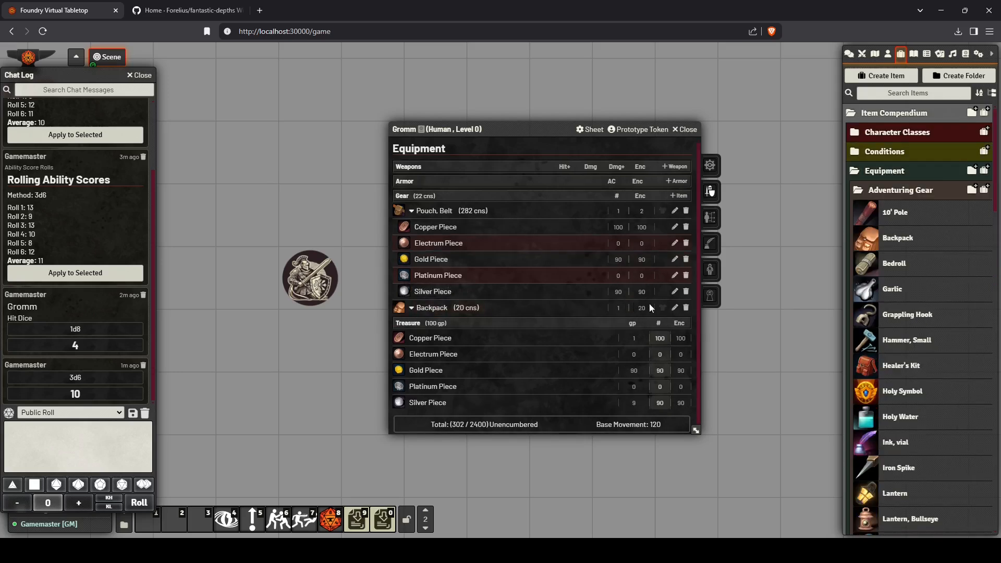
# Step: Add a Backpack to Gromm's gear and equip it
pyautogui.click(662, 308)
pyautogui.scroll(-1, 548, 293)
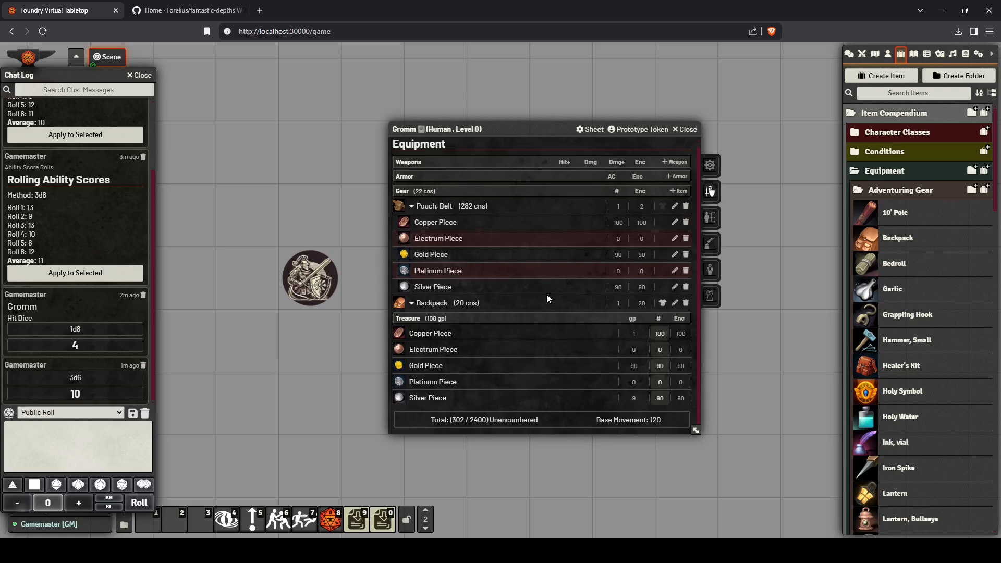
# Step: Add the Strength skill Muscle from the General Skills folder to Gromm's general skills
pyautogui.click(710, 218)
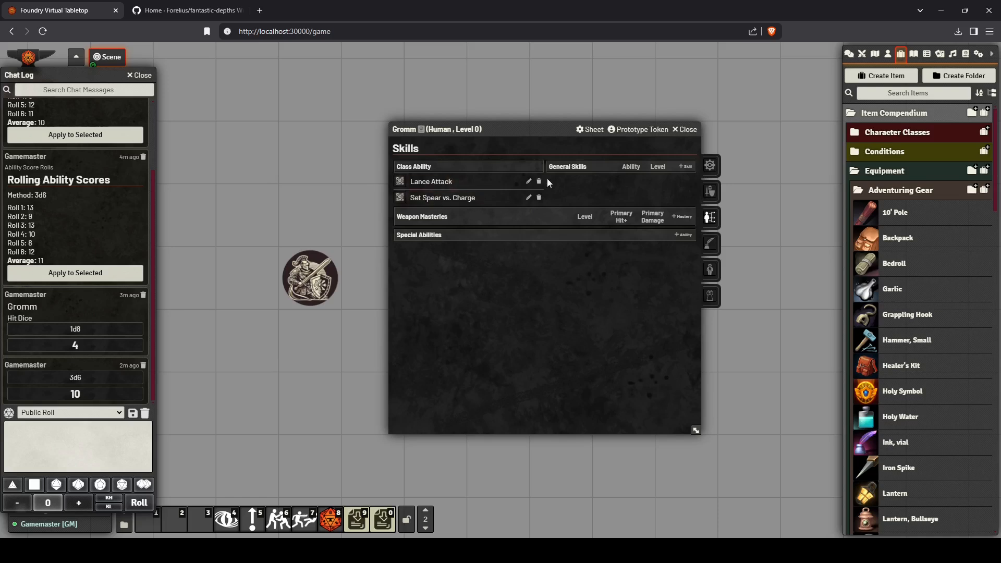
pyautogui.click(892, 191)
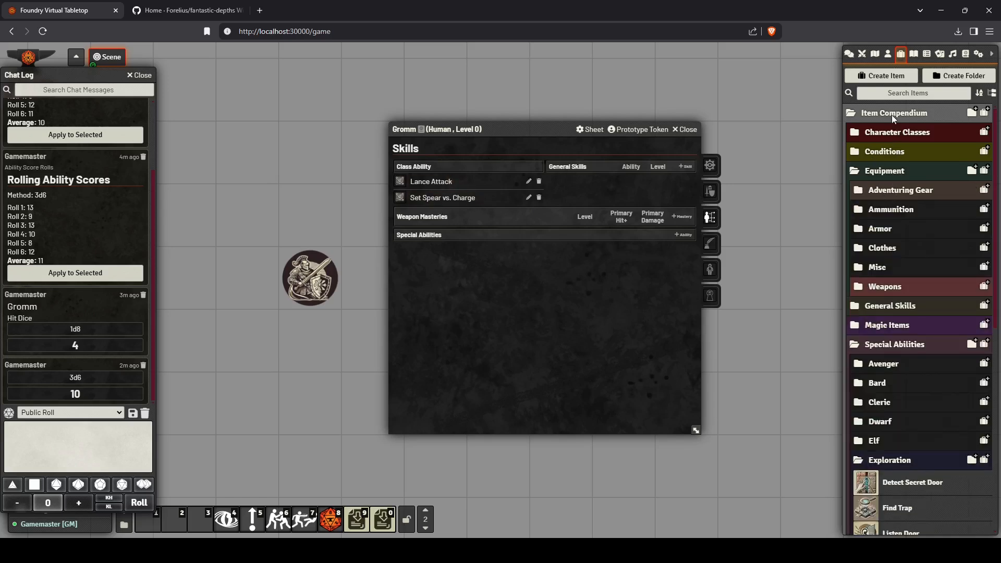
pyautogui.click(878, 197)
pyautogui.click(878, 171)
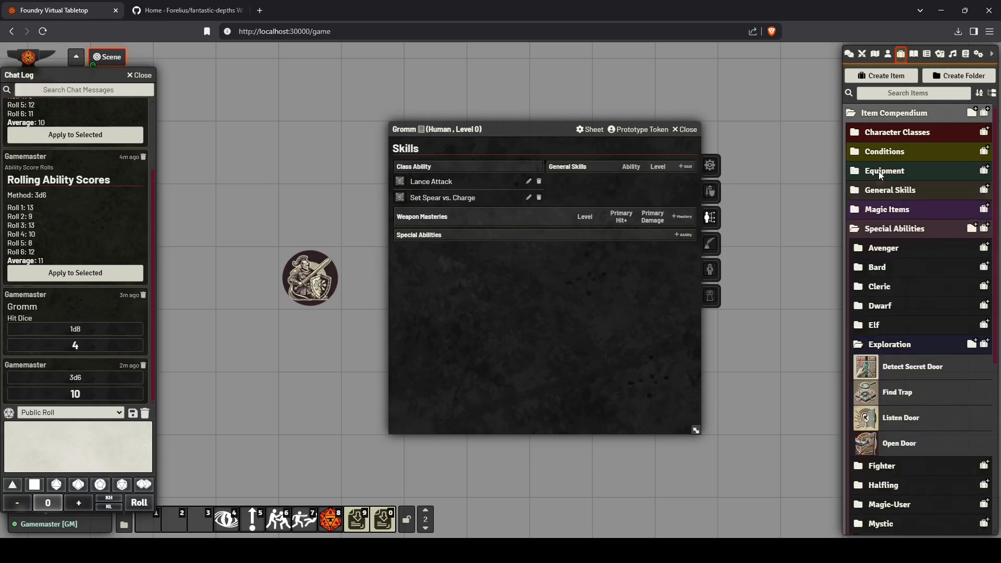
pyautogui.click(884, 228)
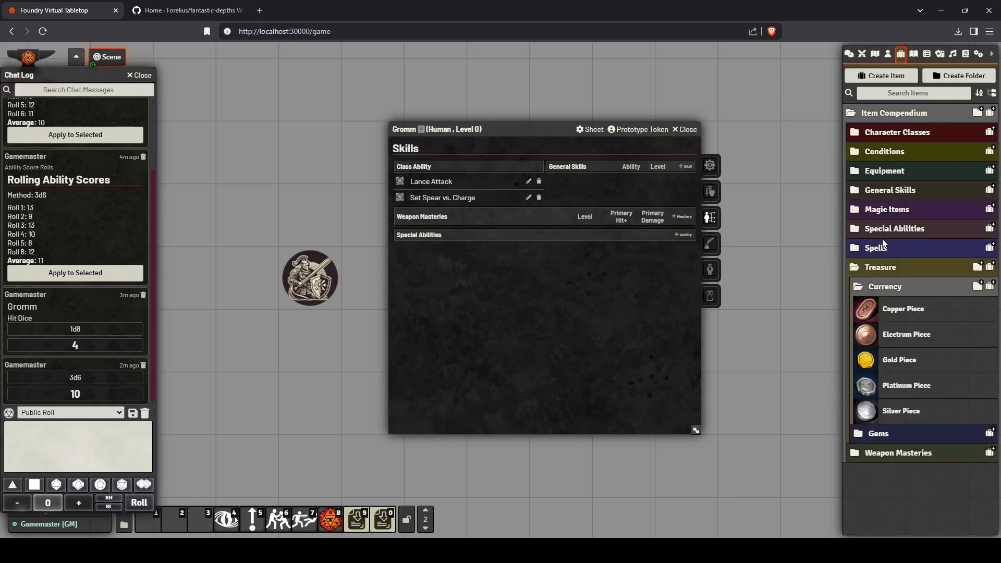
pyautogui.click(879, 284)
pyautogui.click(884, 191)
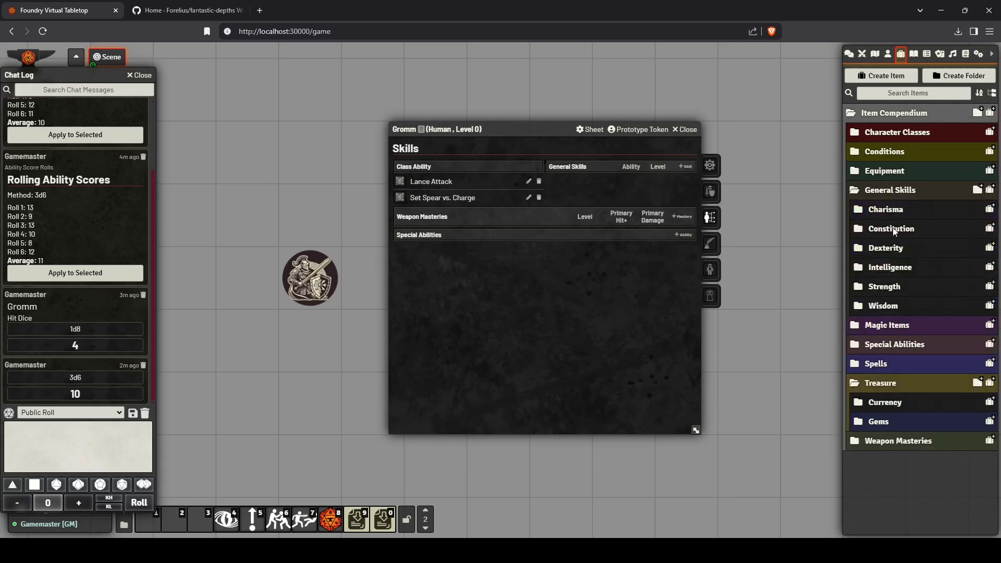
pyautogui.click(886, 286)
pyautogui.moveTo(891, 341); pyautogui.dragTo(470, 234)
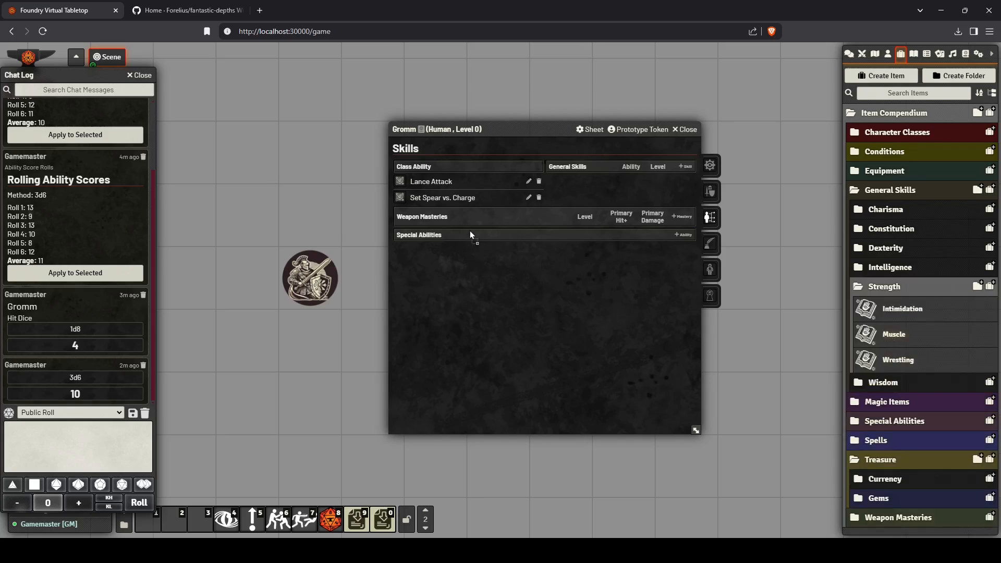
pyautogui.moveTo(533, 191); pyautogui.dragTo(588, 182)
# Step: Add the weapon masteries Bow, Short and Sword, Normal to Gromm's skills
pyautogui.click(867, 516)
pyautogui.scroll(-8, 897, 365)
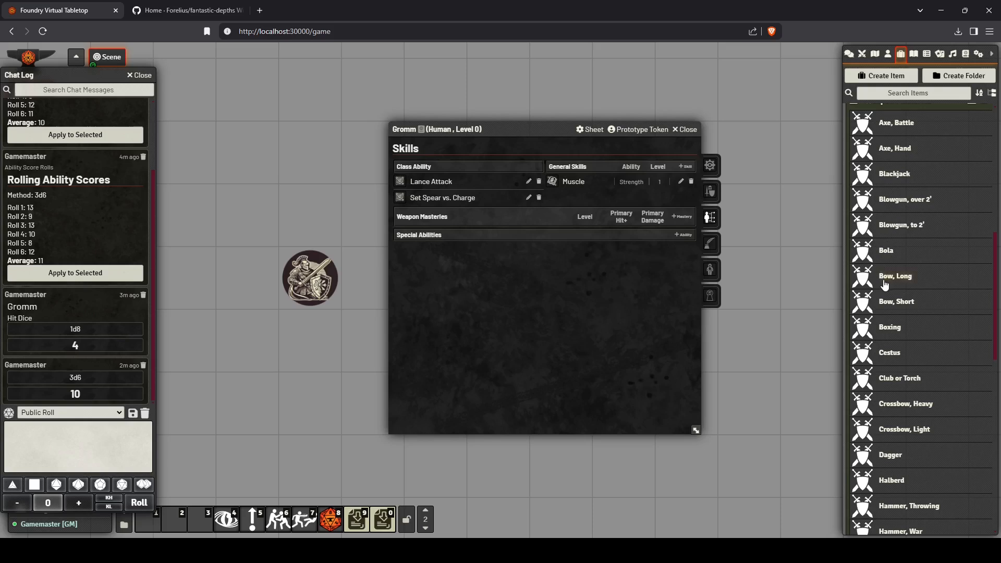
pyautogui.moveTo(895, 305); pyautogui.dragTo(557, 287)
pyautogui.scroll(-4, 934, 382)
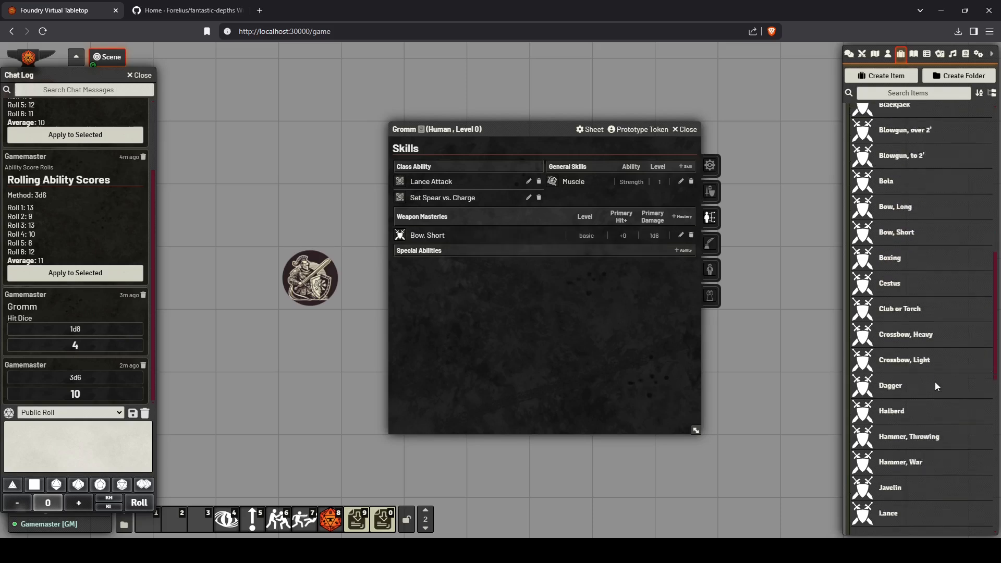
pyautogui.scroll(-5, 934, 386)
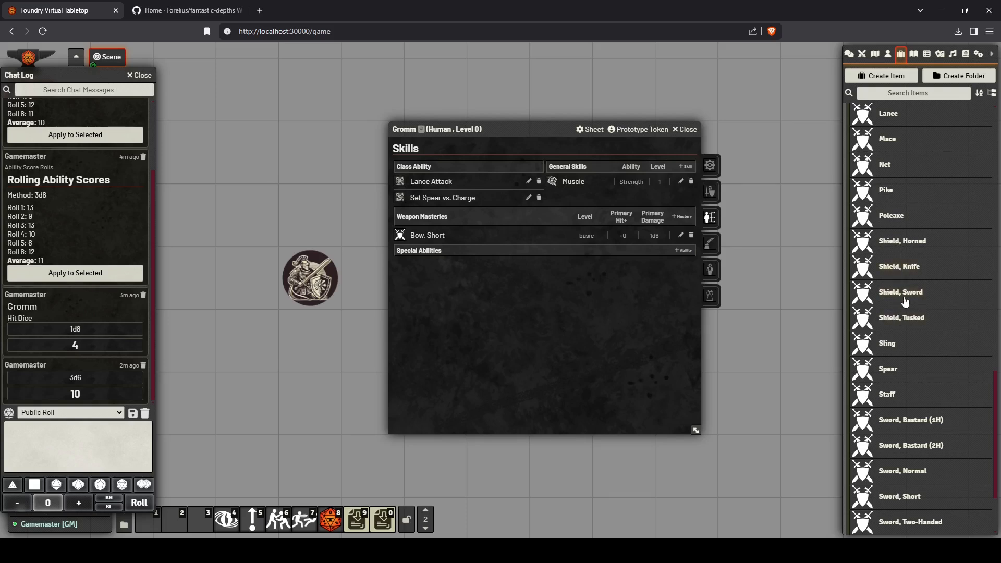
pyautogui.scroll(-2, 910, 390)
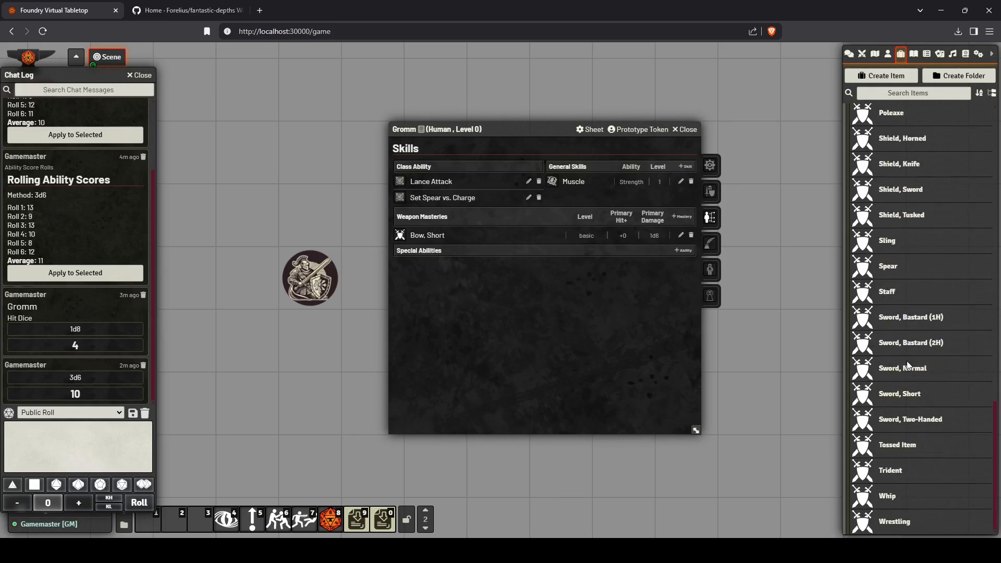
pyautogui.moveTo(906, 361); pyautogui.dragTo(537, 315)
# Step: Add the Spear and Dagger weapon masteries to Gromm's skills
pyautogui.scroll(3, 886, 417)
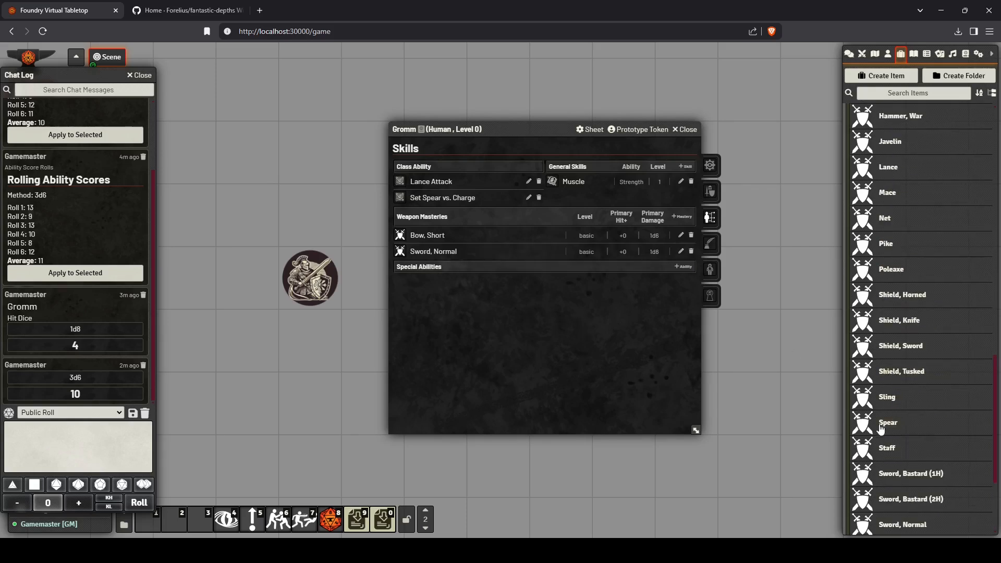
pyautogui.moveTo(881, 428); pyautogui.dragTo(535, 337)
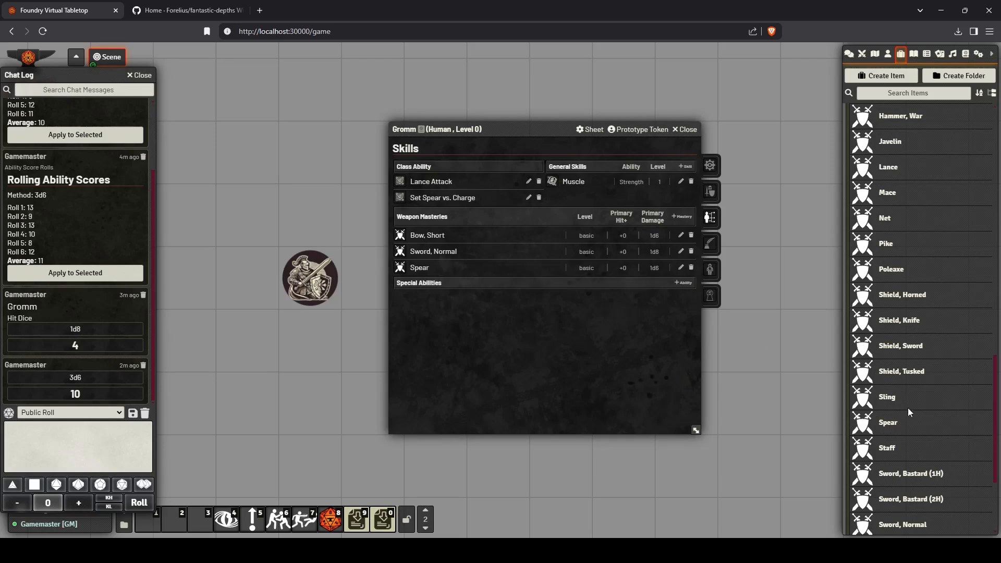
pyautogui.scroll(6, 911, 414)
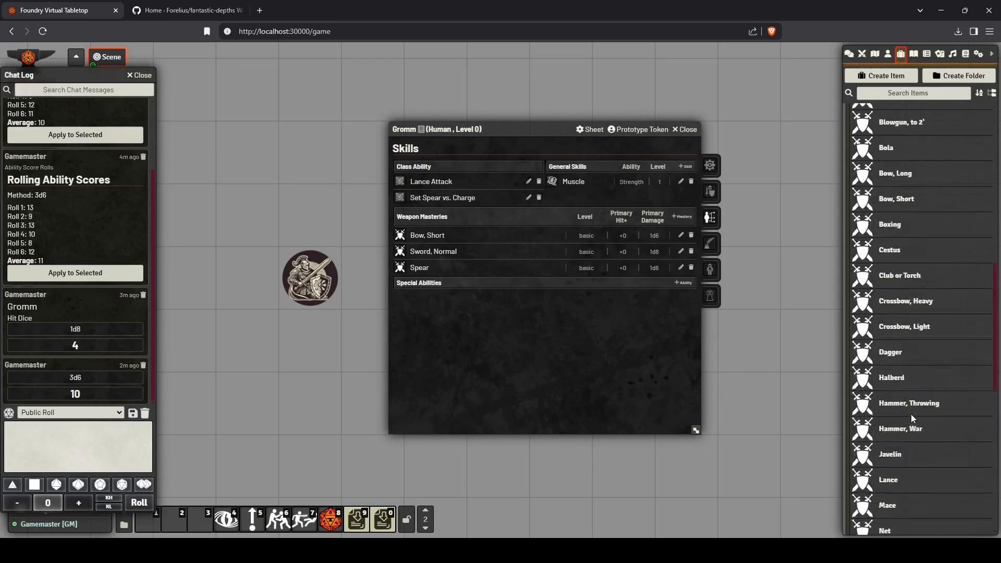
pyautogui.moveTo(884, 346); pyautogui.dragTo(489, 321)
# Step: Enter "Common, Neutral" as Gromm's languages in his description, and look over his GM settings
pyautogui.click(710, 243)
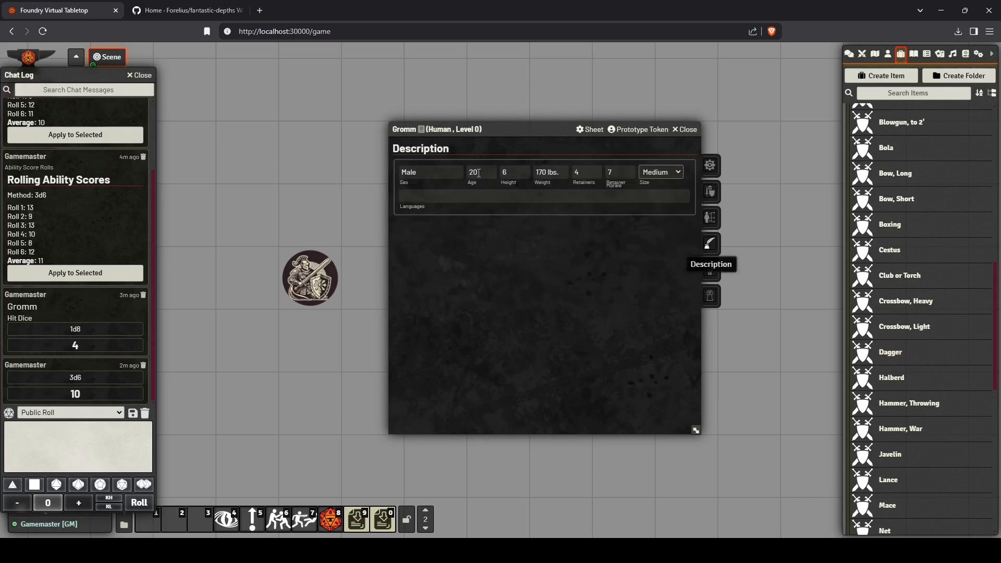
pyautogui.click(510, 197)
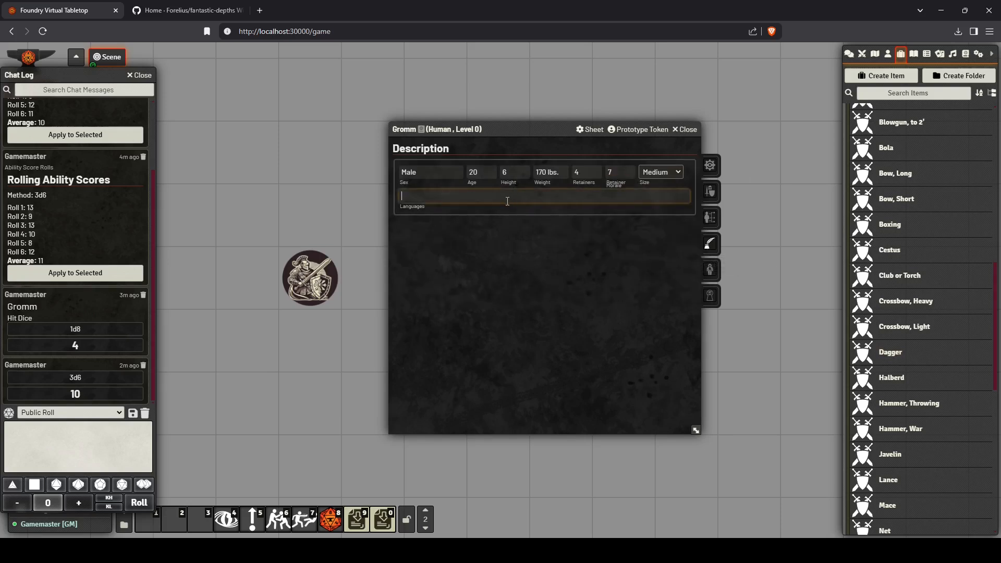
pyautogui.write('Common, Neutral')
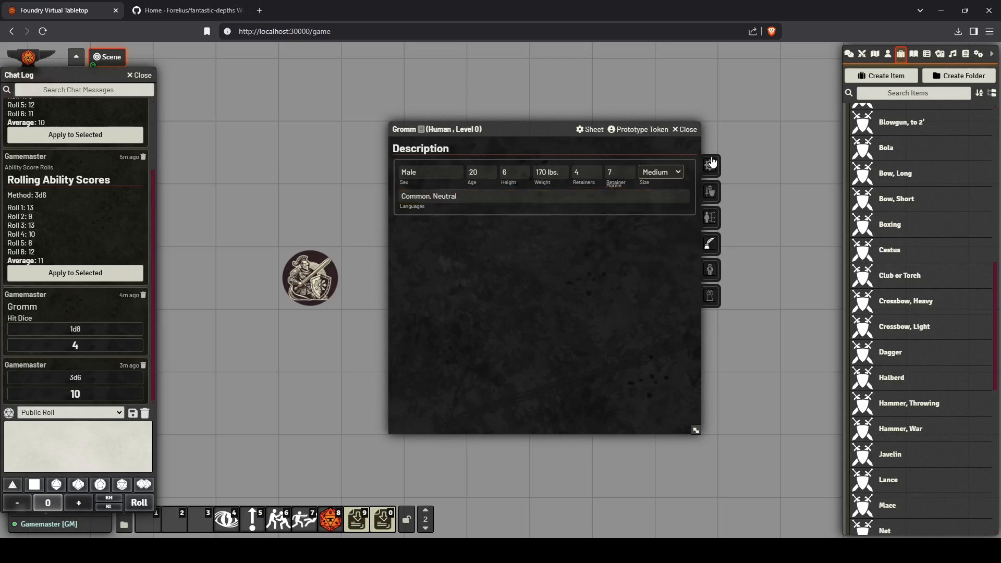
pyautogui.click(710, 296)
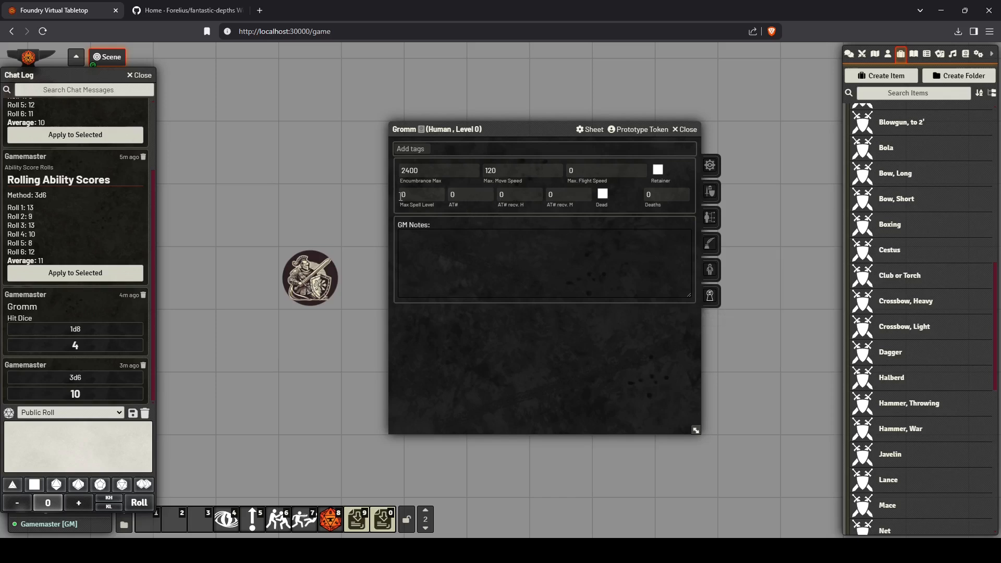
pyautogui.click(710, 192)
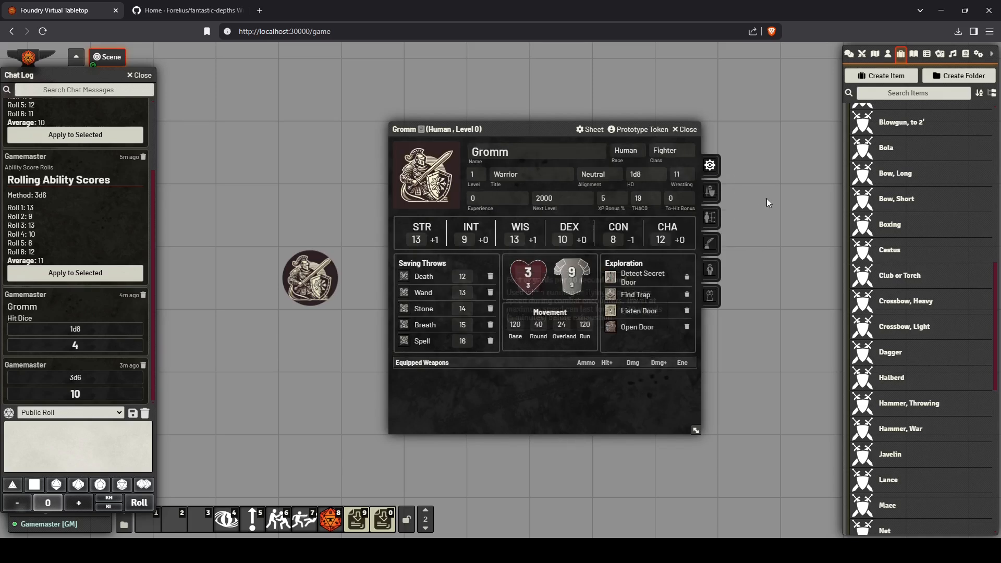
# Step: Add Sword, Normal from the Weapons equipment folder to Gromm's weapons
pyautogui.click(710, 191)
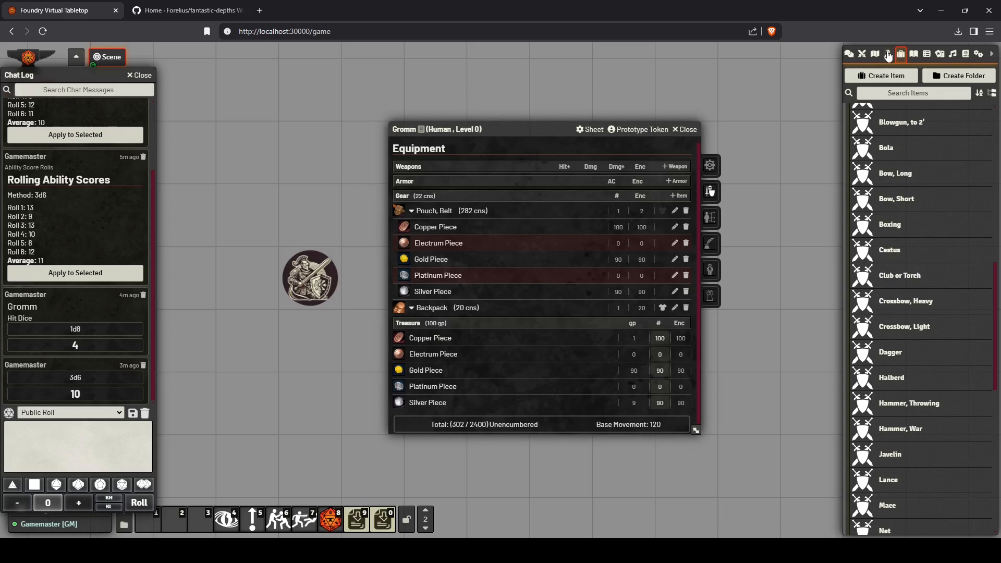
pyautogui.click(894, 61)
pyautogui.click(901, 54)
pyautogui.scroll(9, 893, 220)
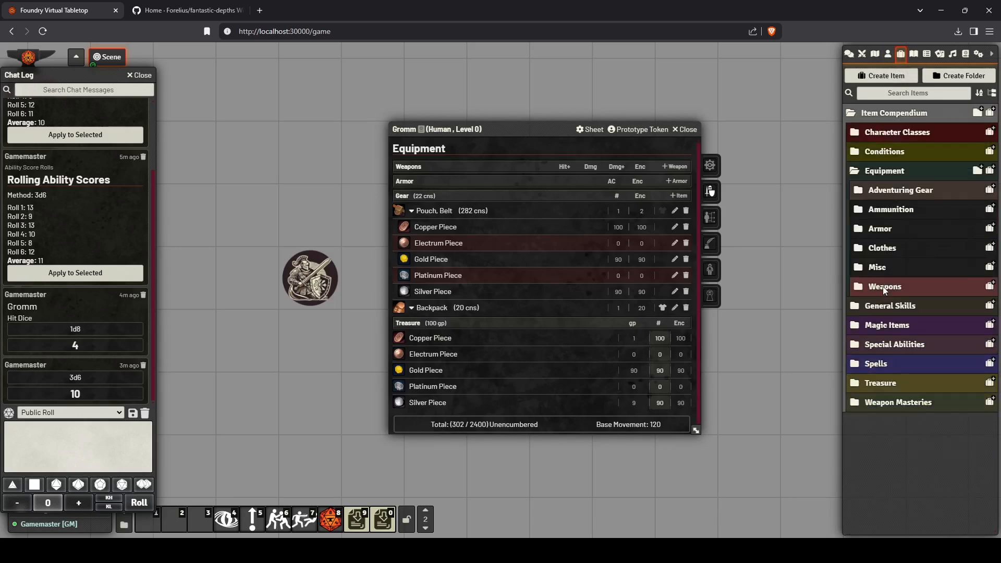
pyautogui.click(883, 286)
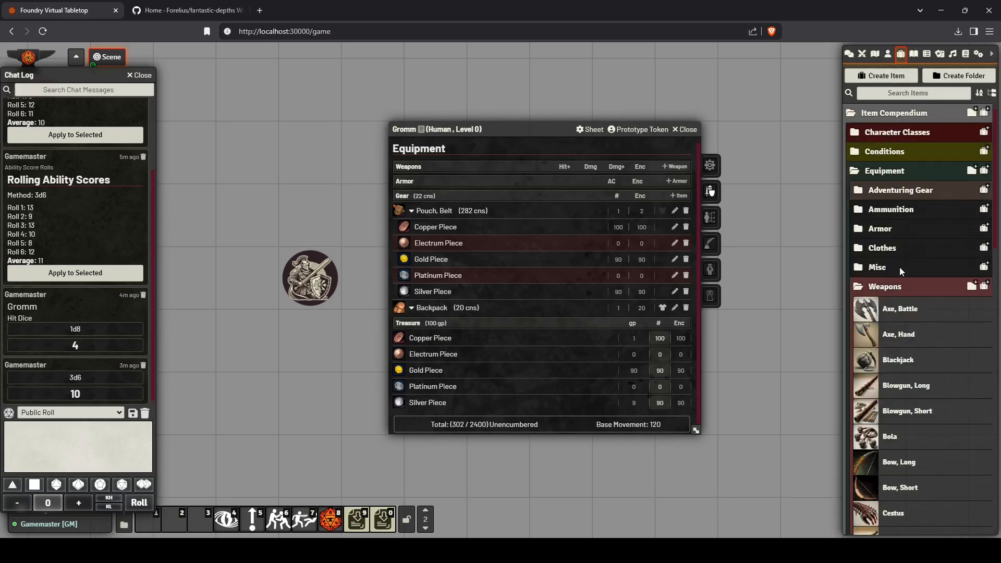
pyautogui.scroll(-4, 899, 267)
pyautogui.scroll(-10, 899, 269)
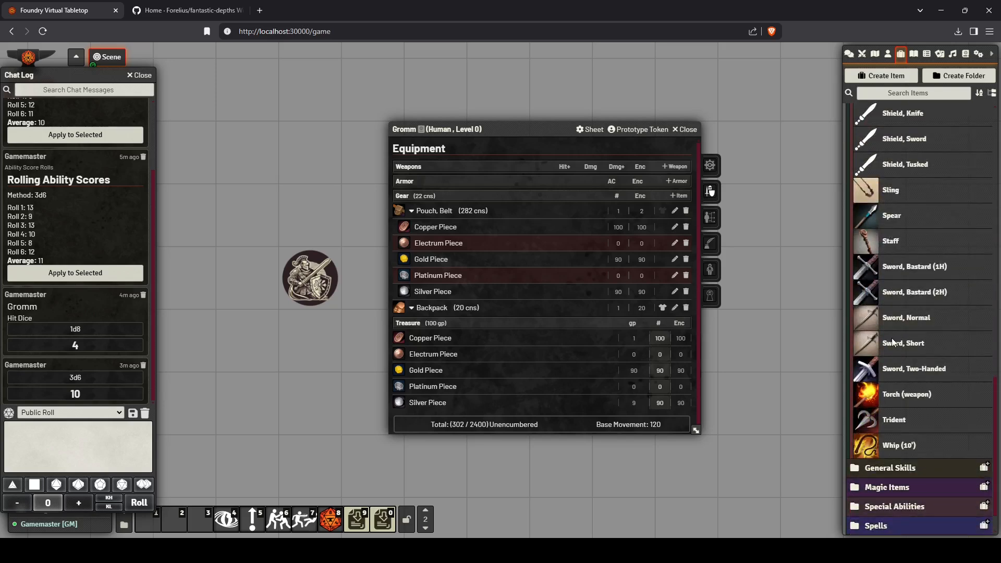
pyautogui.moveTo(900, 326); pyautogui.dragTo(660, 325)
pyautogui.moveTo(540, 176); pyautogui.dragTo(540, 177)
# Step: Add Chain Mail from the Armor equipment folder to Gromm's armor and equip it
pyautogui.scroll(3, 977, 327)
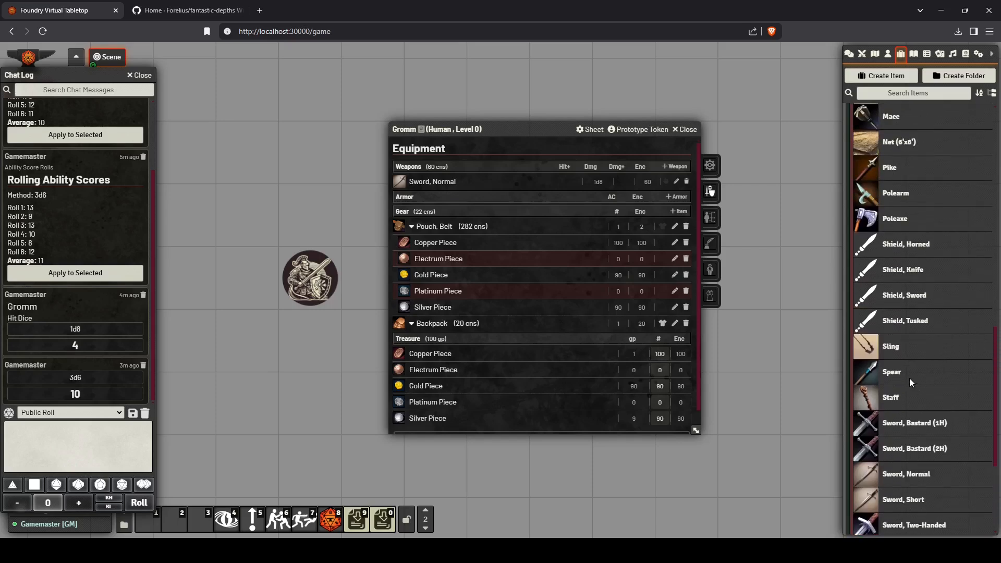
pyautogui.scroll(15, 909, 377)
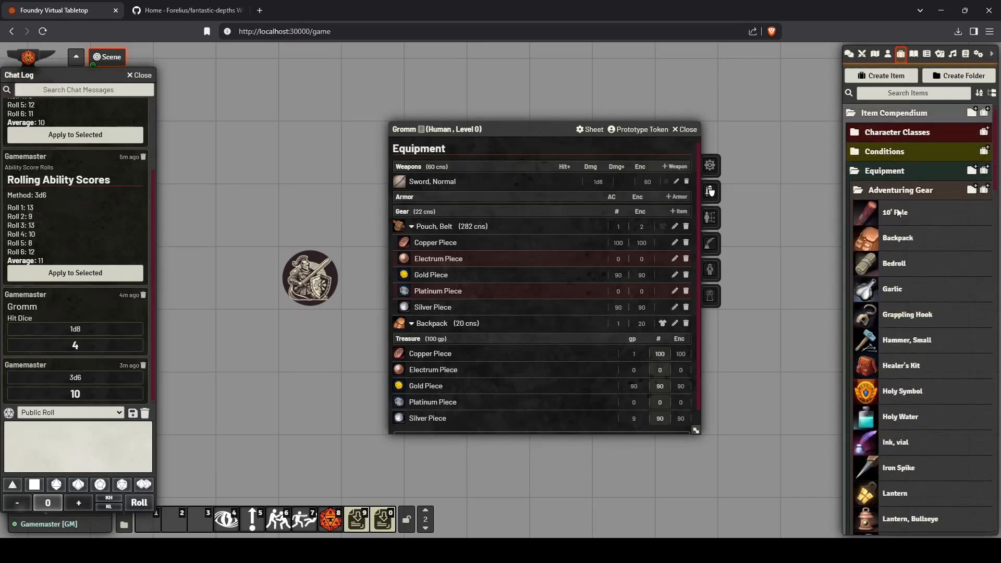
pyautogui.click(894, 189)
pyautogui.scroll(-1, 900, 274)
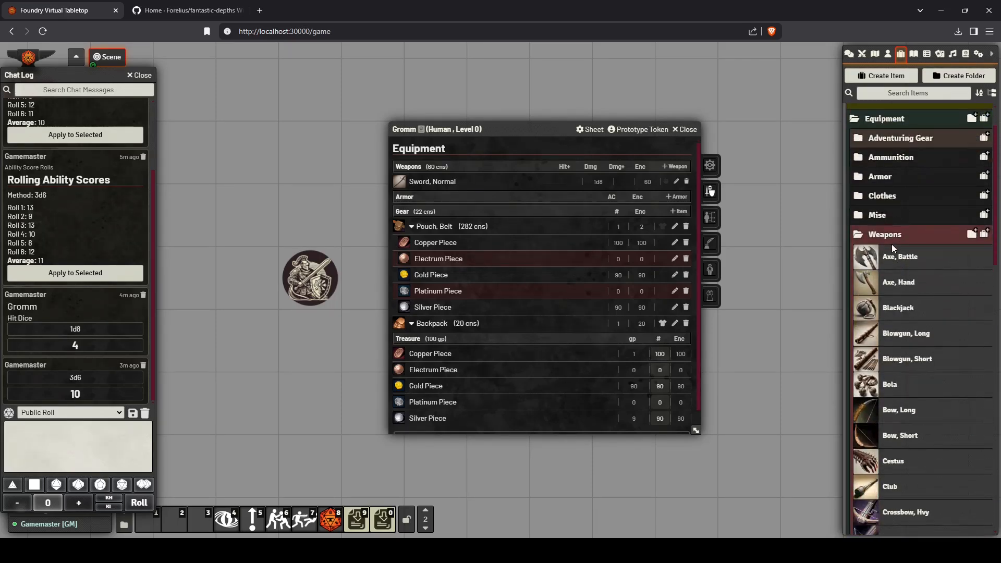
pyautogui.click(890, 234)
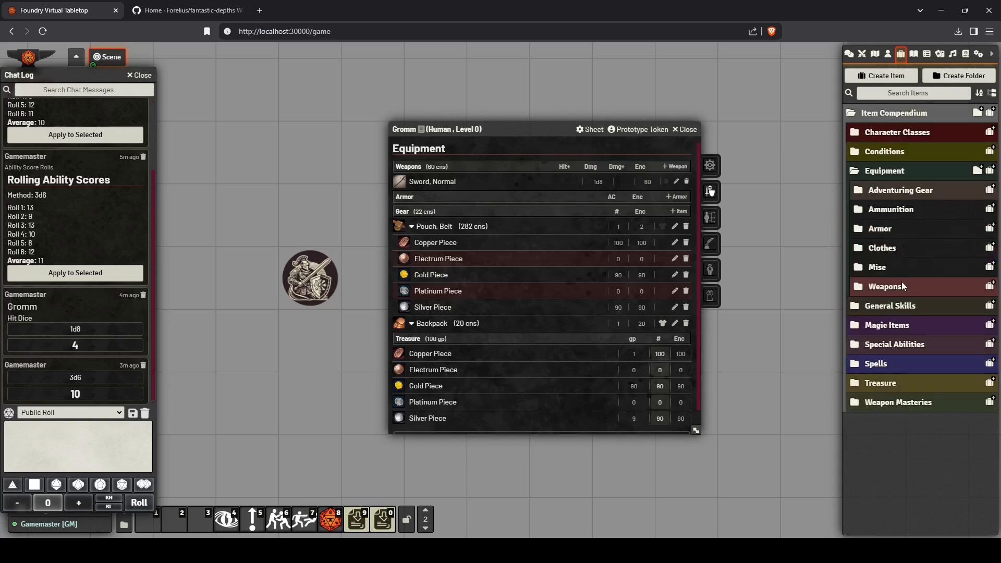
pyautogui.click(879, 229)
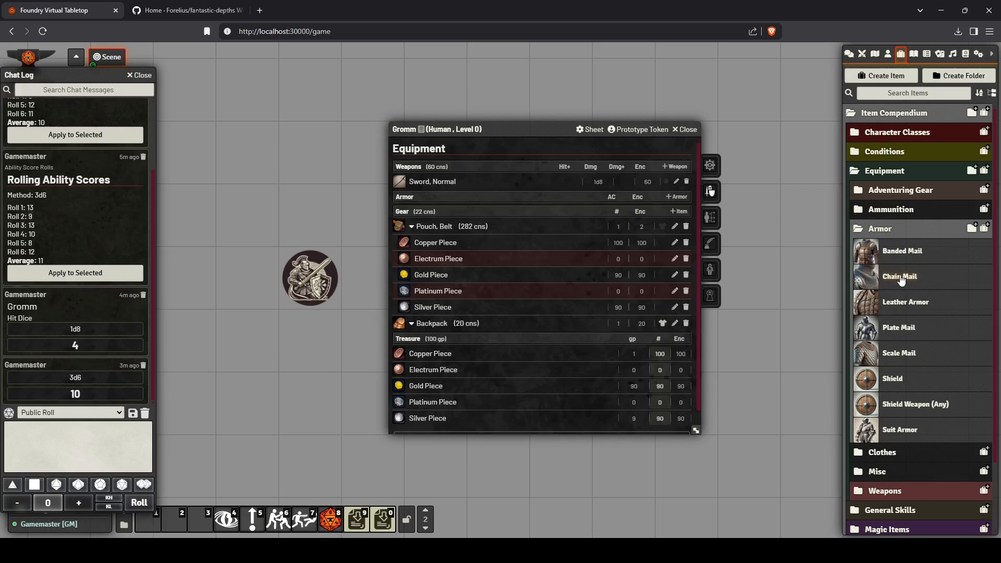
pyautogui.moveTo(904, 280); pyautogui.dragTo(499, 196)
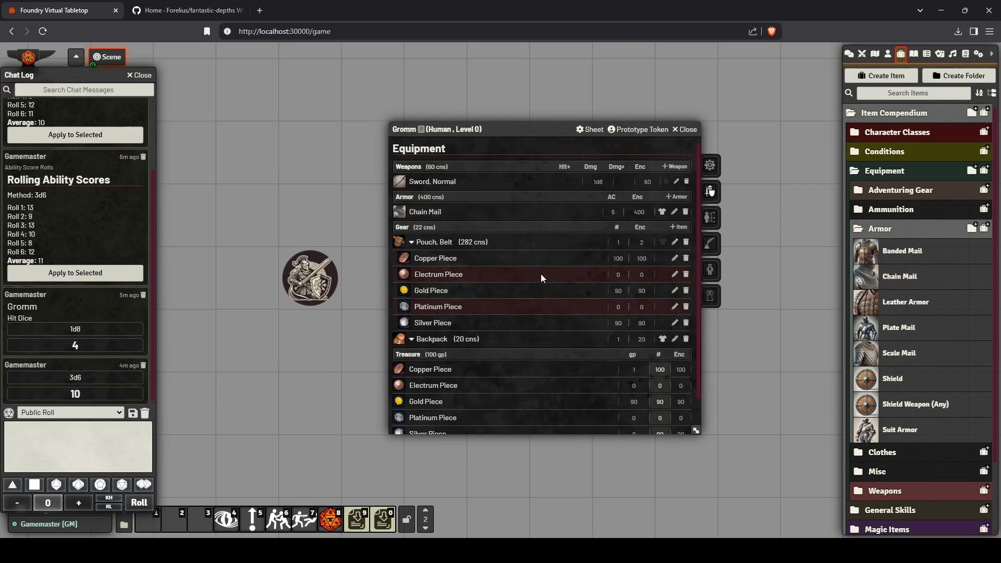
# Step: Set the quantity of gold pieces in Gromm's treasure to 2
pyautogui.scroll(-1, 547, 292)
pyautogui.doubleClick(660, 365)
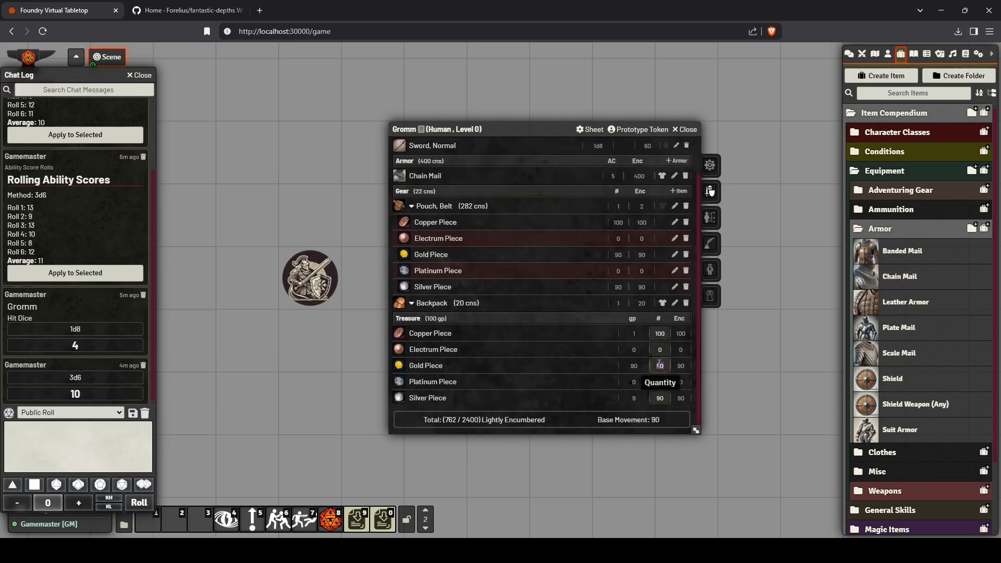
pyautogui.write('2')
pyautogui.press('Return')
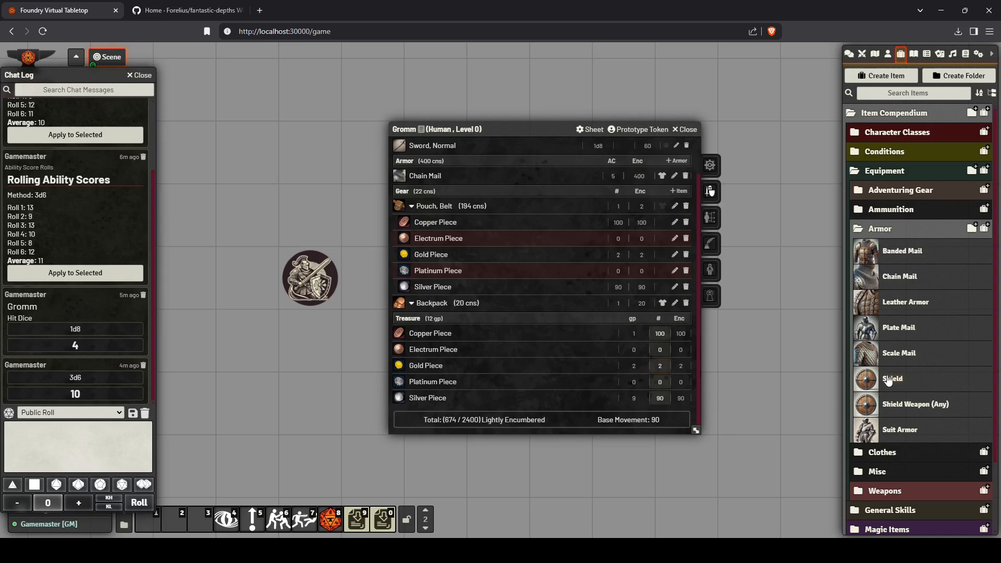
# Step: Equip Gromm's normal sword, and close his character sheet after checking the main page
pyautogui.click(892, 228)
pyautogui.scroll(1, 588, 268)
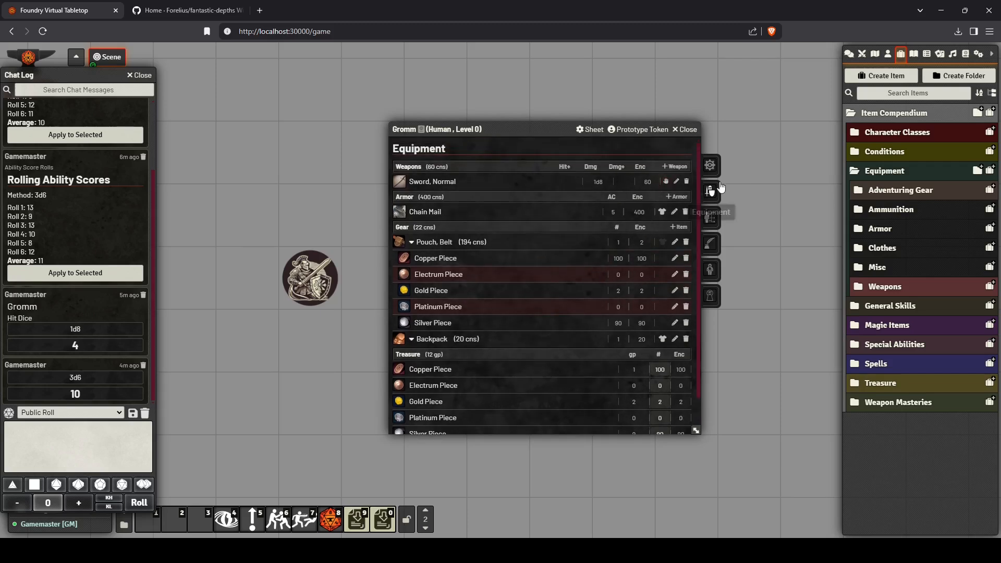
pyautogui.click(709, 166)
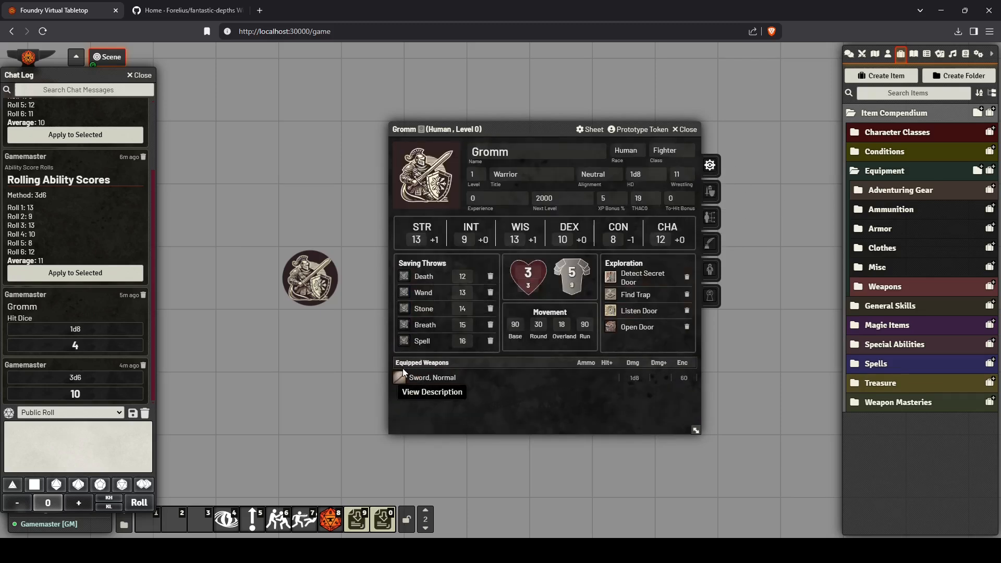
pyautogui.click(684, 130)
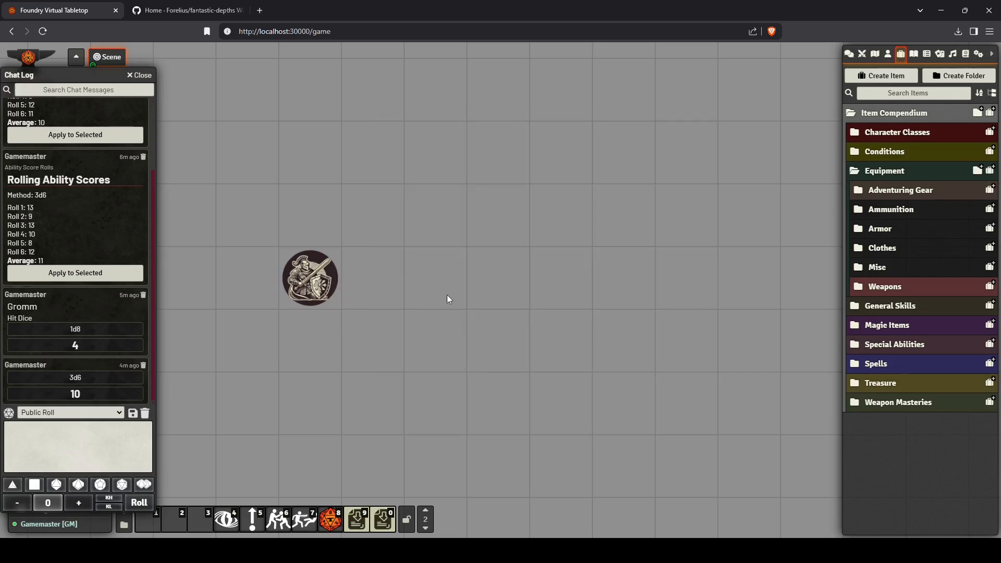